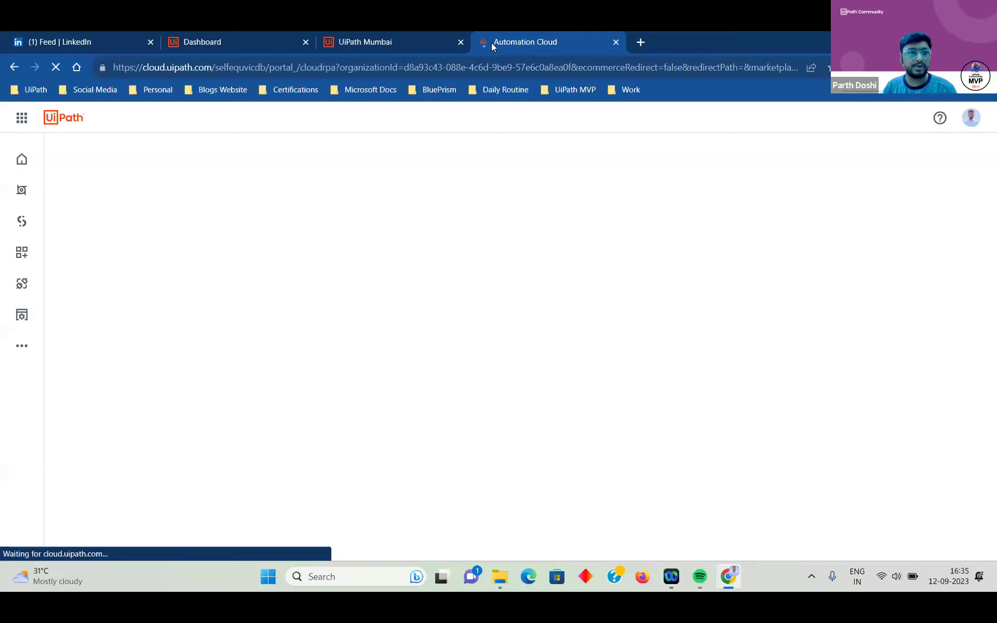
Open the Apps service from the Automation Cloud home page
left_click(21, 120)
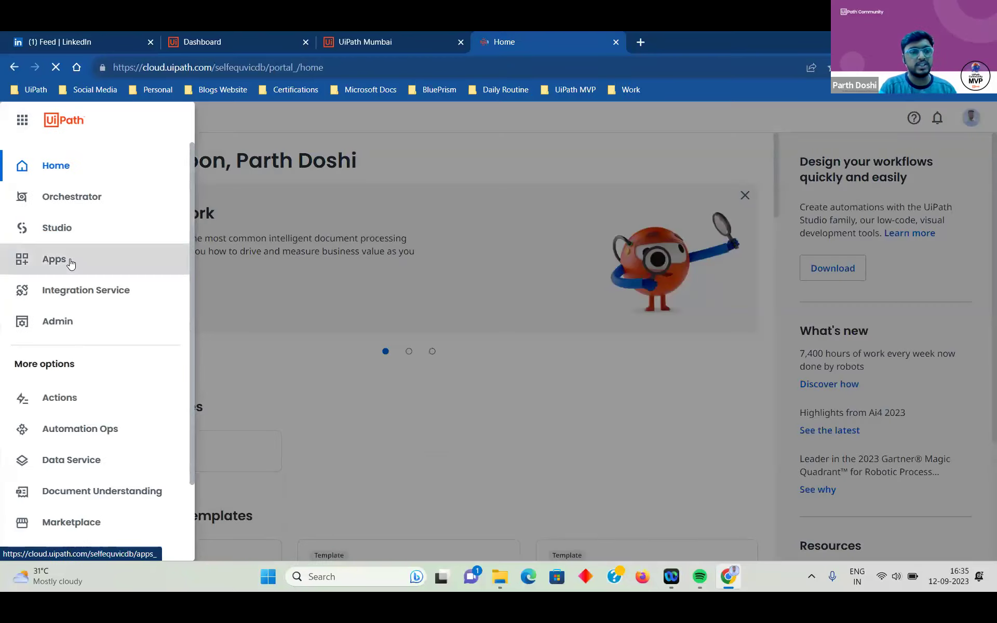
left_click(69, 258)
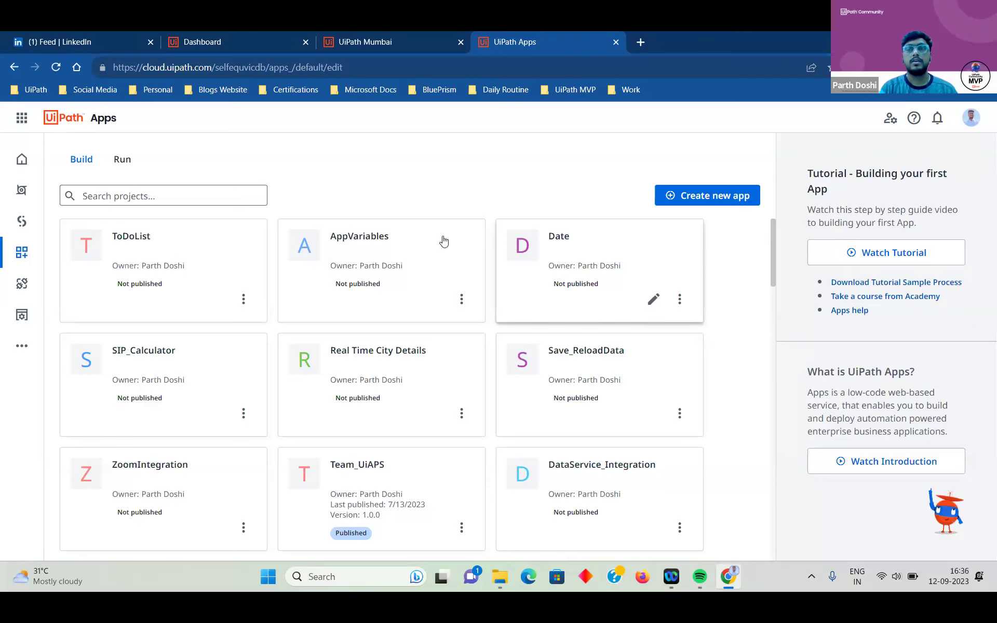
left_click(728, 202)
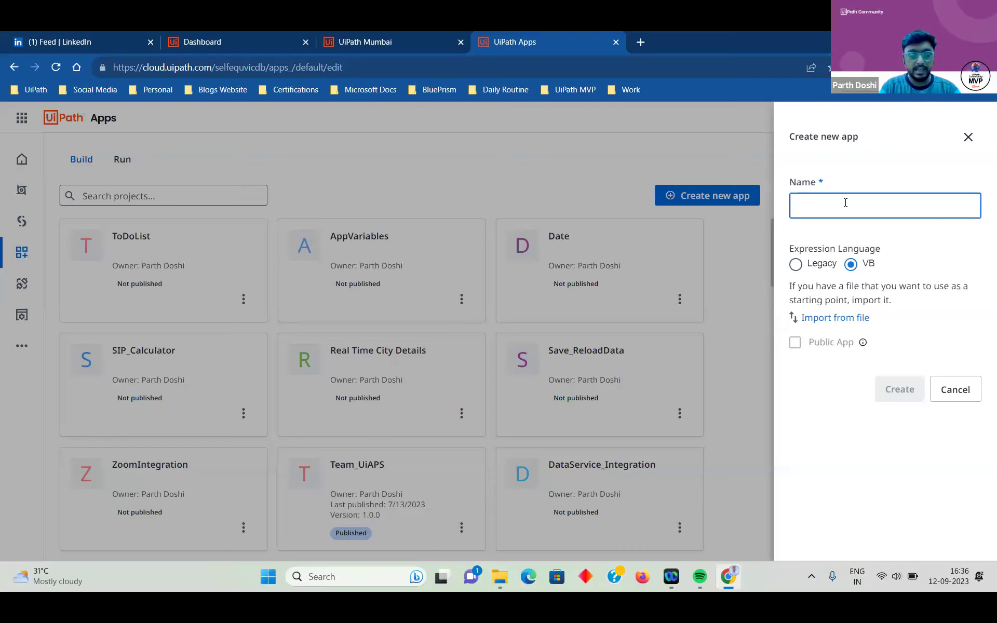
type("BuildApp")
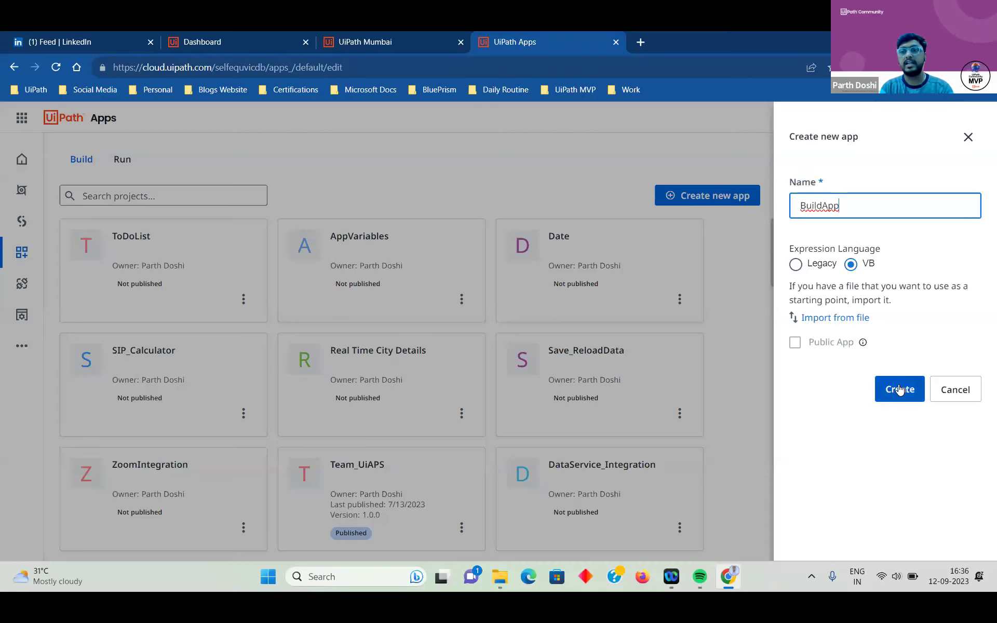
left_click(968, 137)
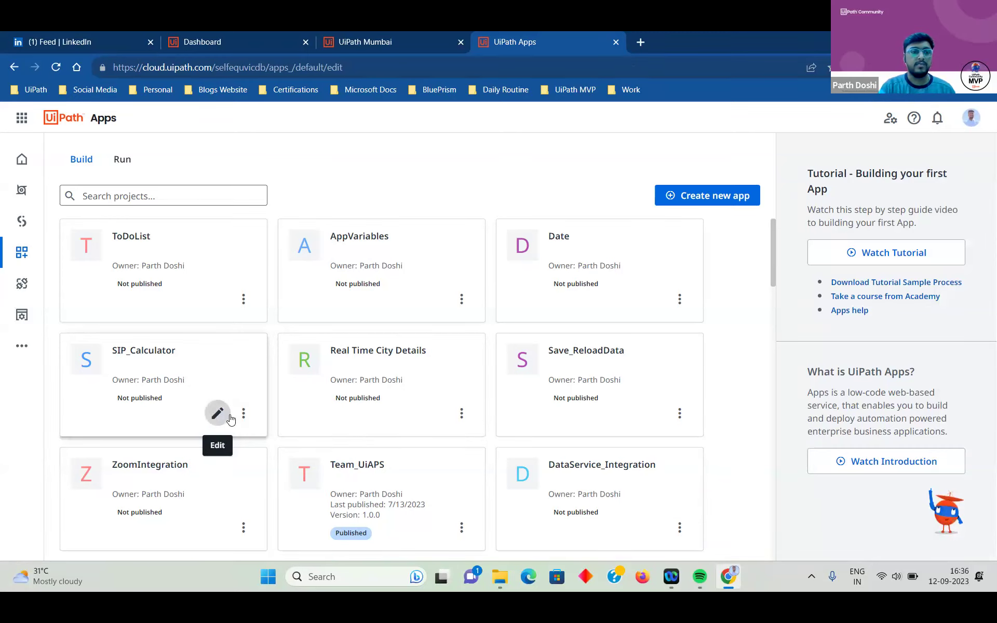
Open the SIP_Calculator app for editing and dismiss the loading notice
left_click(224, 416)
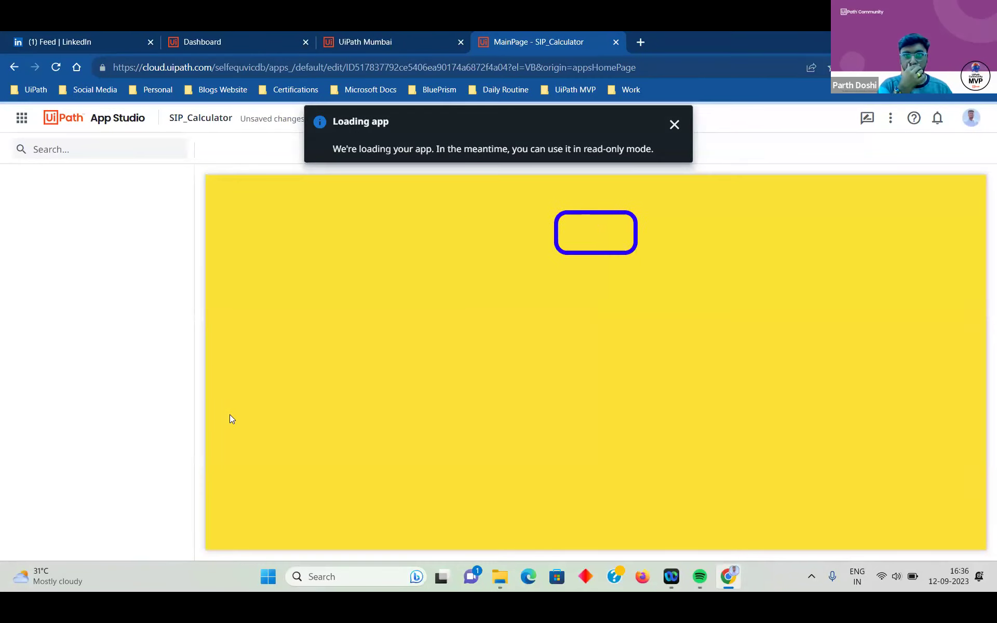
left_click(678, 126)
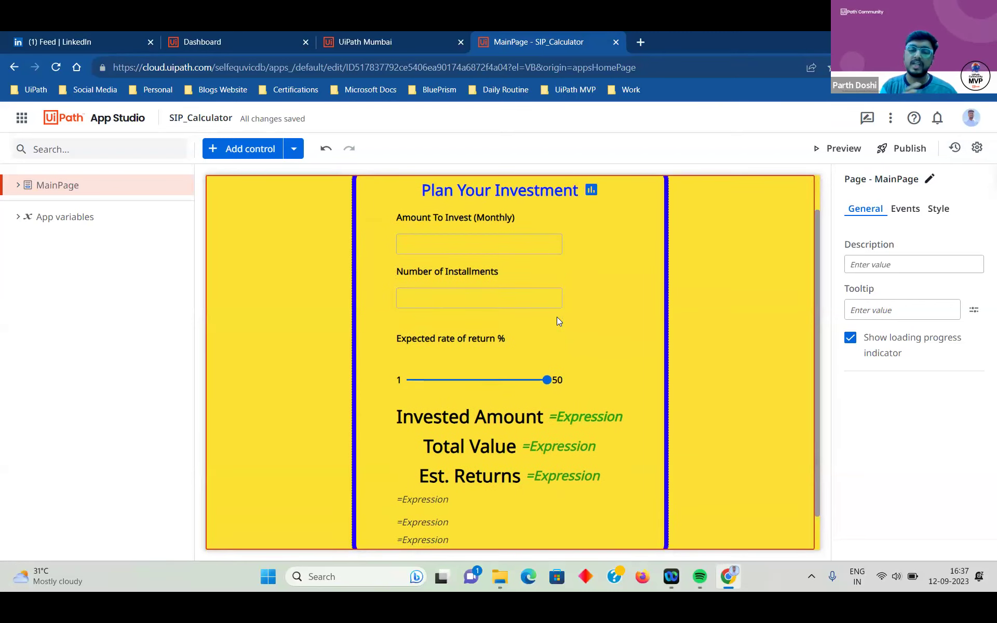
scroll(557, 321, "down", 2)
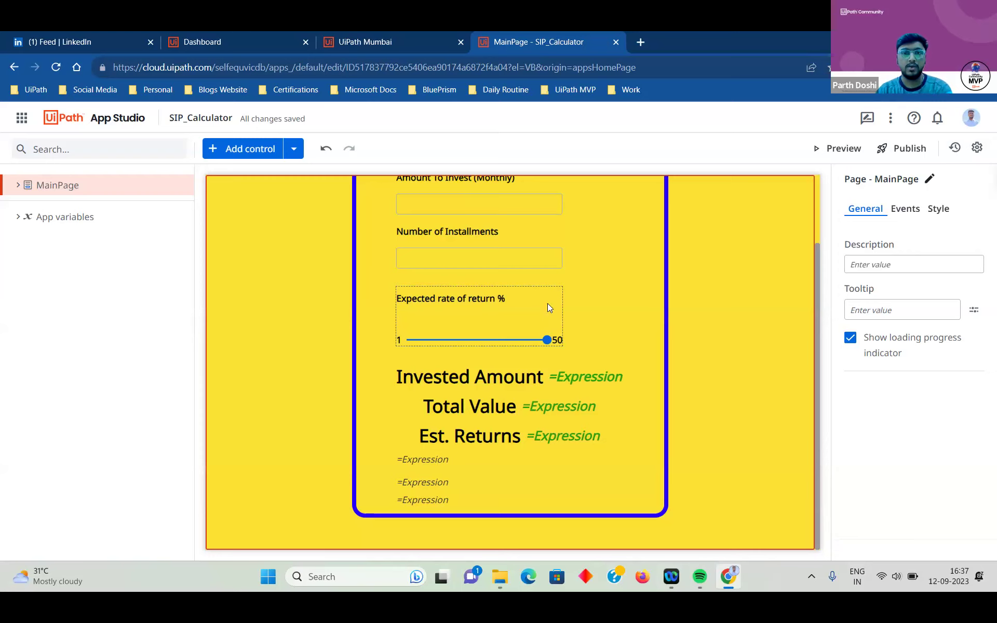
Inspect the properties of the monthly amount textbox, the Invested Amount value label and the Number of Installments textbox
left_click(447, 206)
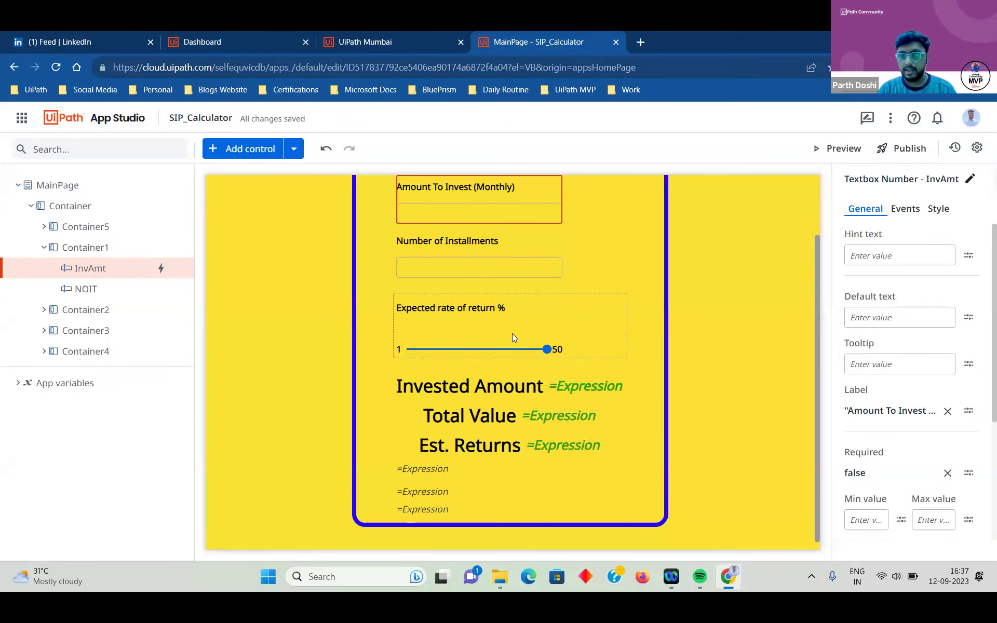
scroll(512, 334, "up", 2)
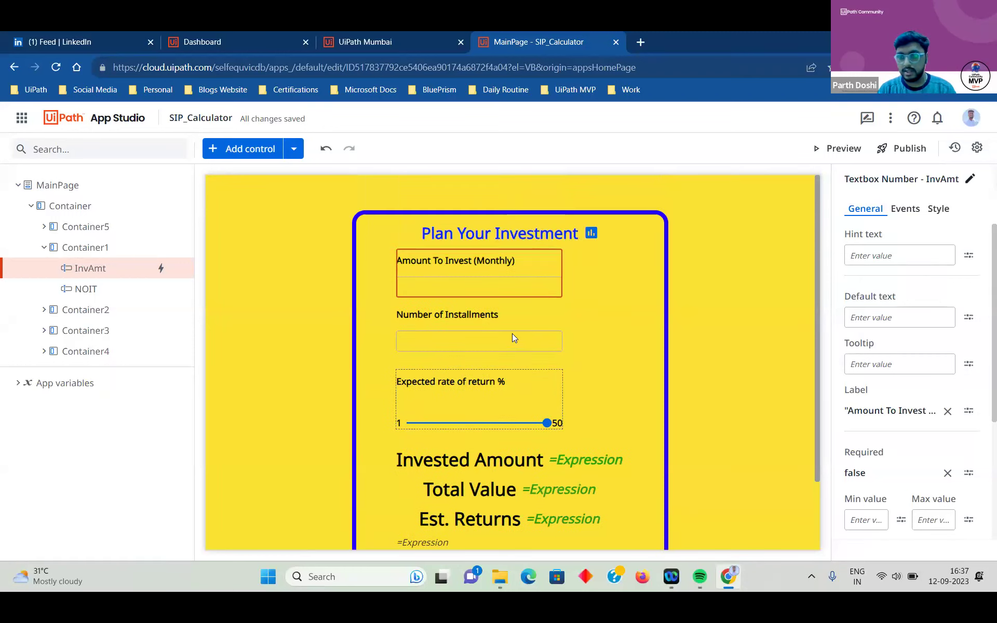
left_click(588, 460)
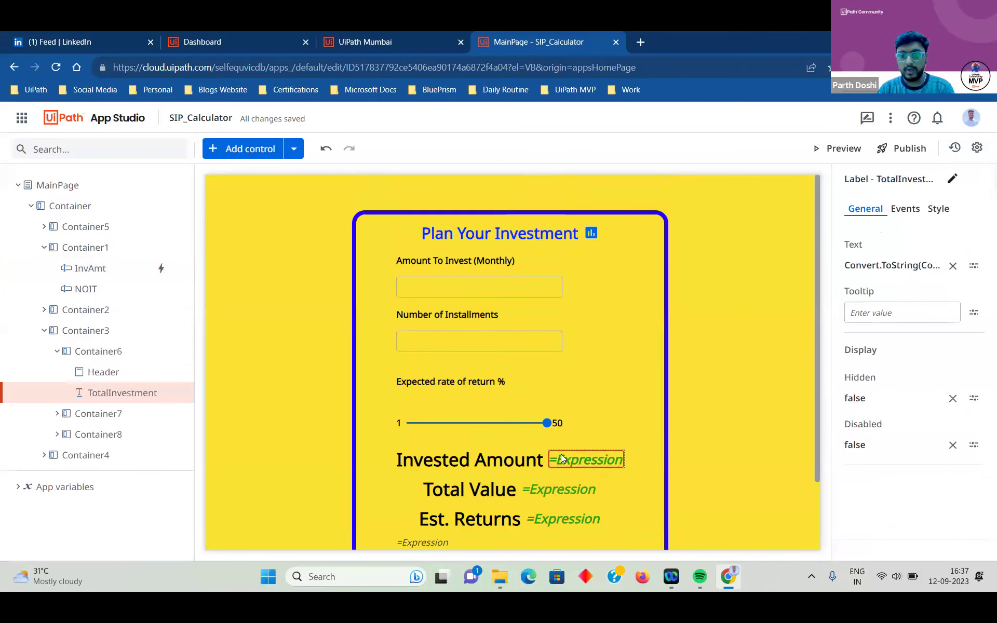
left_click(453, 282)
left_click(455, 340)
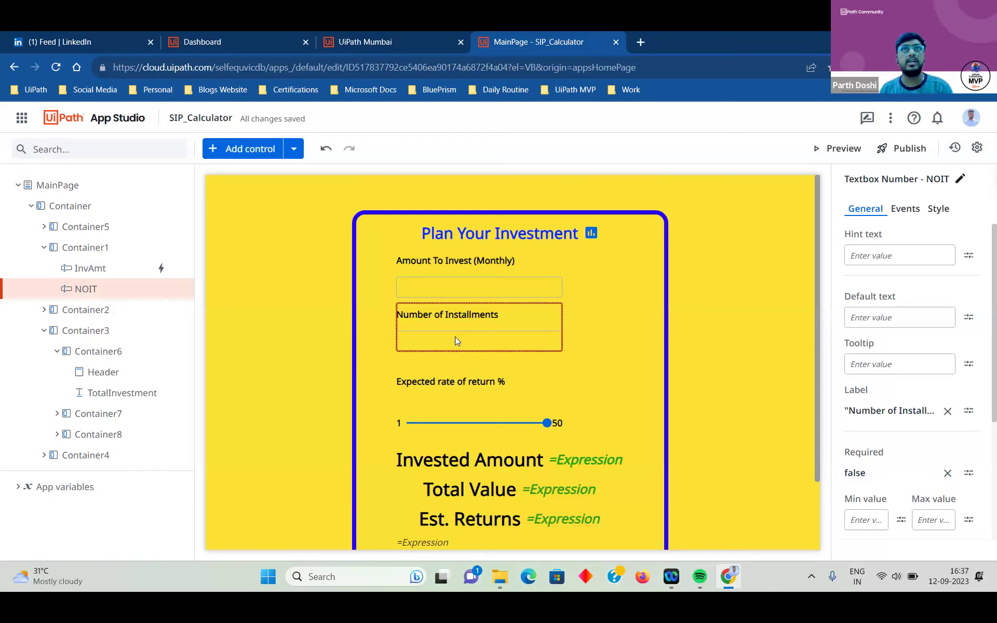
Review the text expression of the Invested Amount value label in the Expression editor and close it without saving
left_click(592, 462)
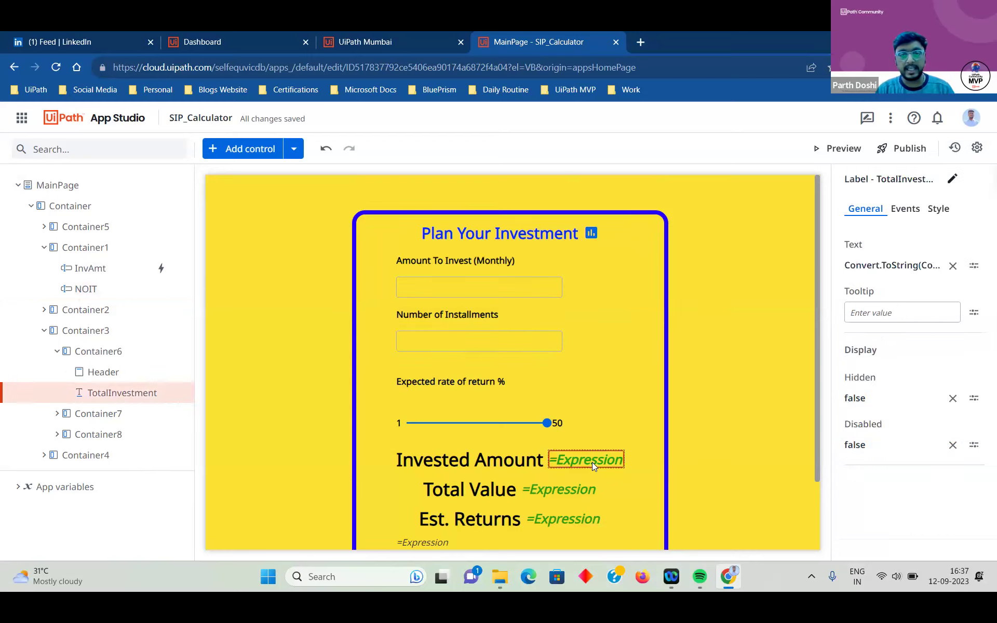
left_click(975, 267)
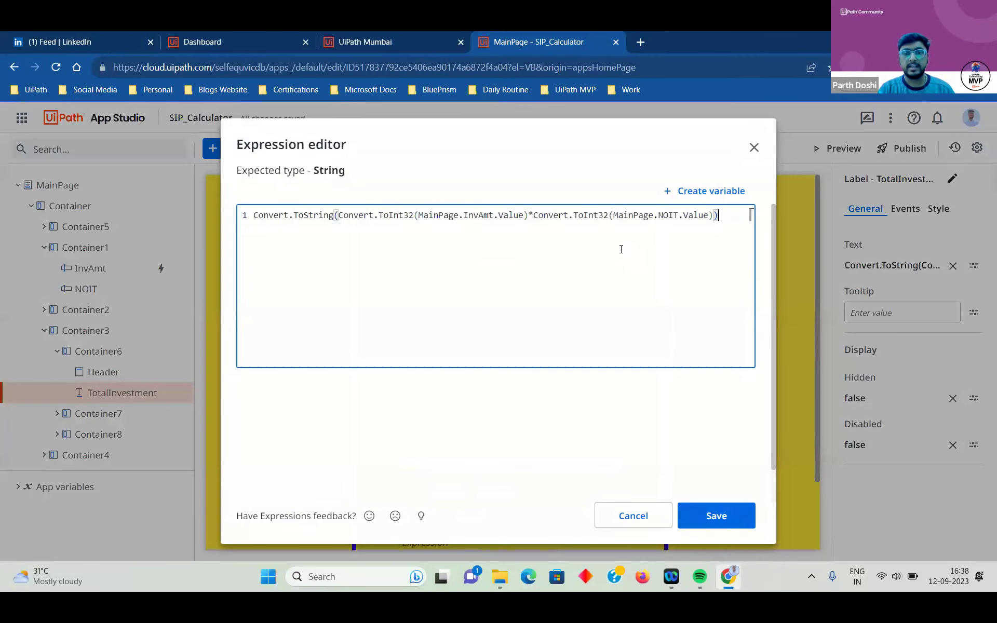
left_click_drag(725, 214, 215, 218)
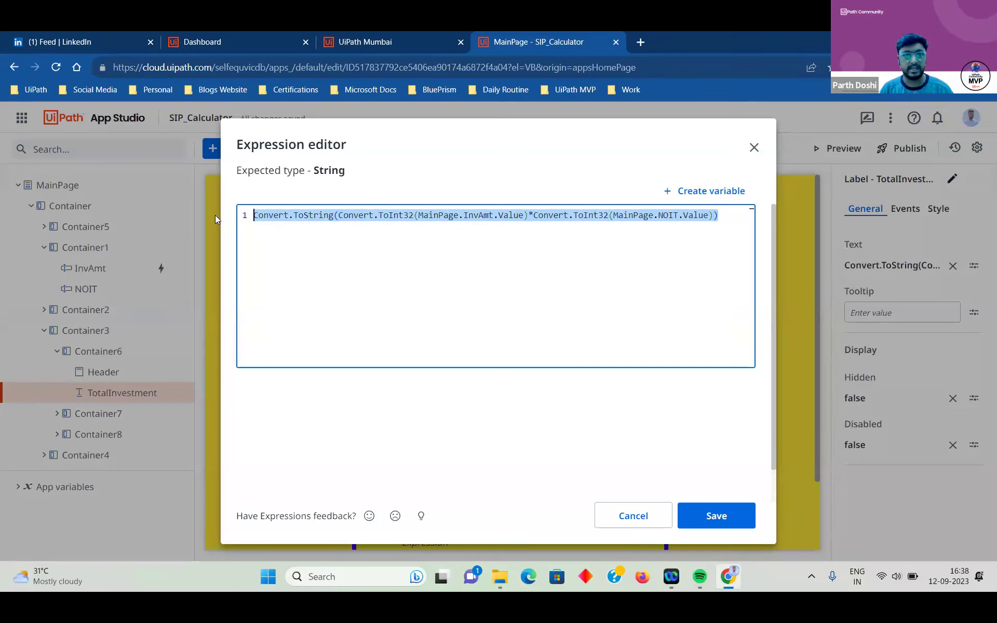
left_click(750, 215)
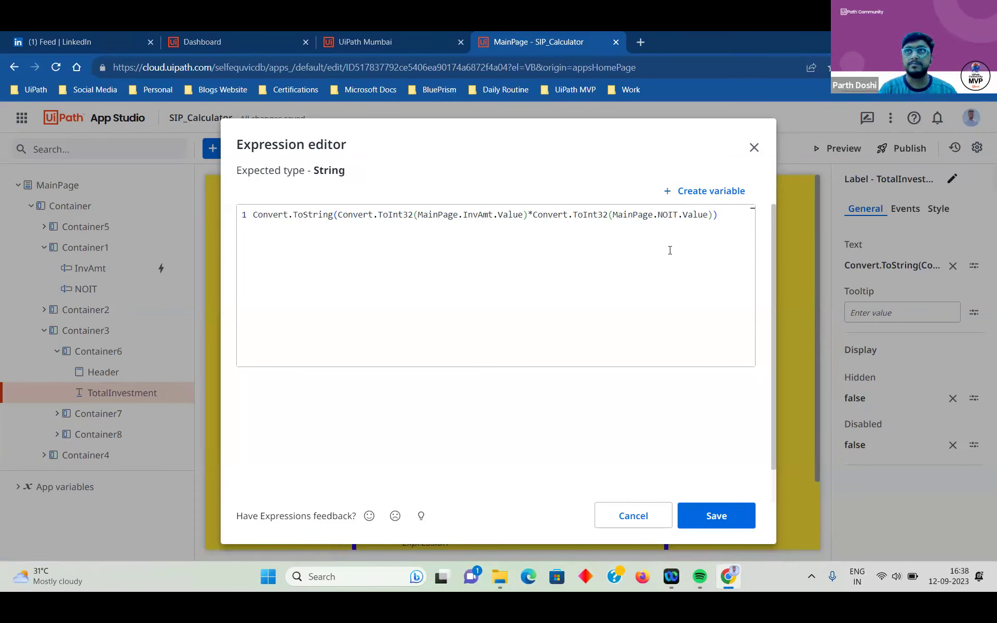
left_click(635, 516)
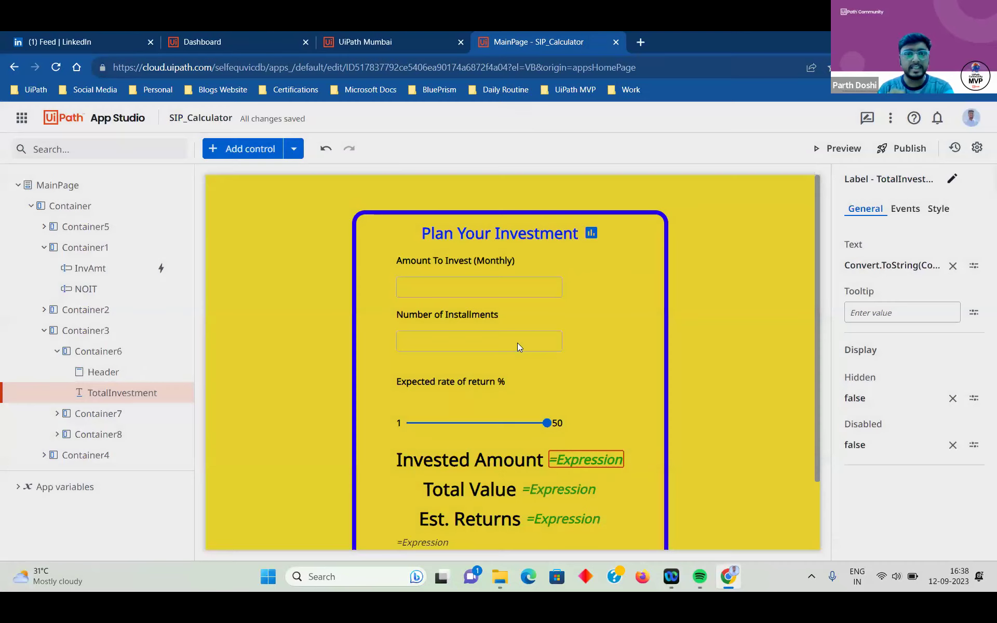
Select the Amount To Invest textbox and look through the available input controls for the textbox types
left_click(490, 294)
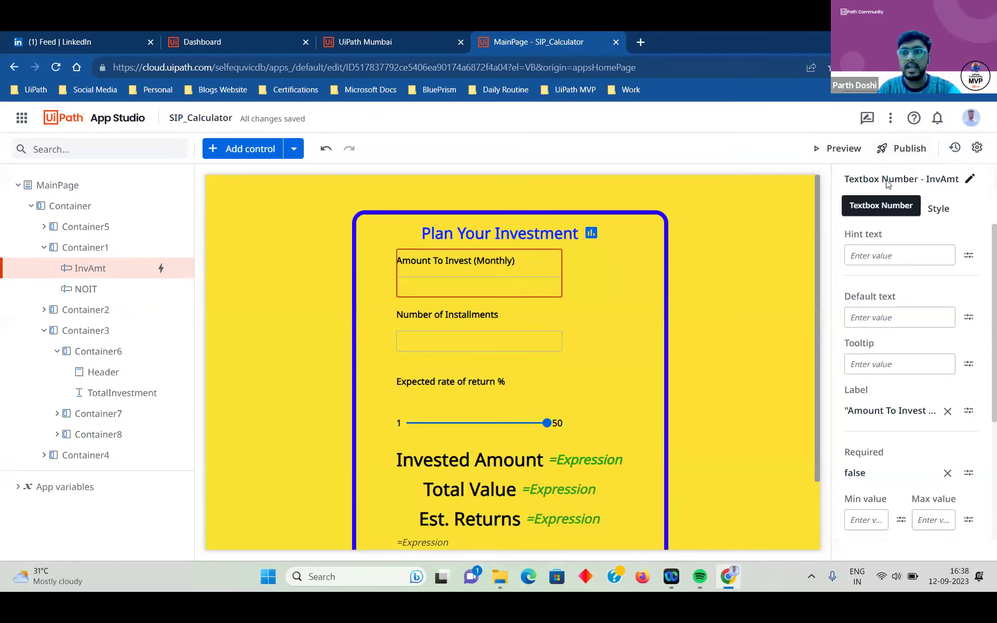
left_click(220, 158)
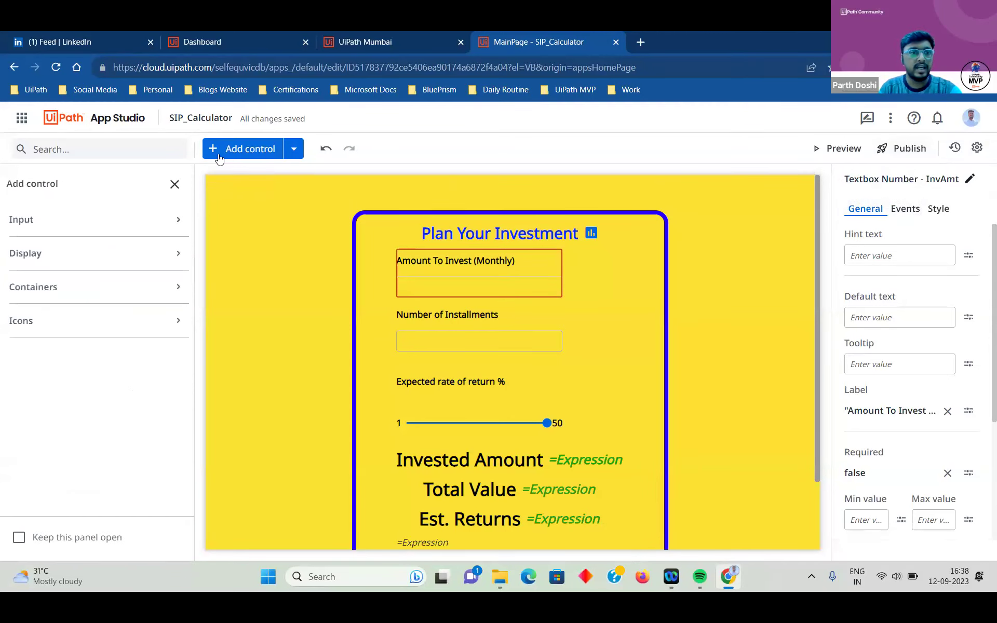
left_click(111, 220)
scroll(107, 362, "down", 2)
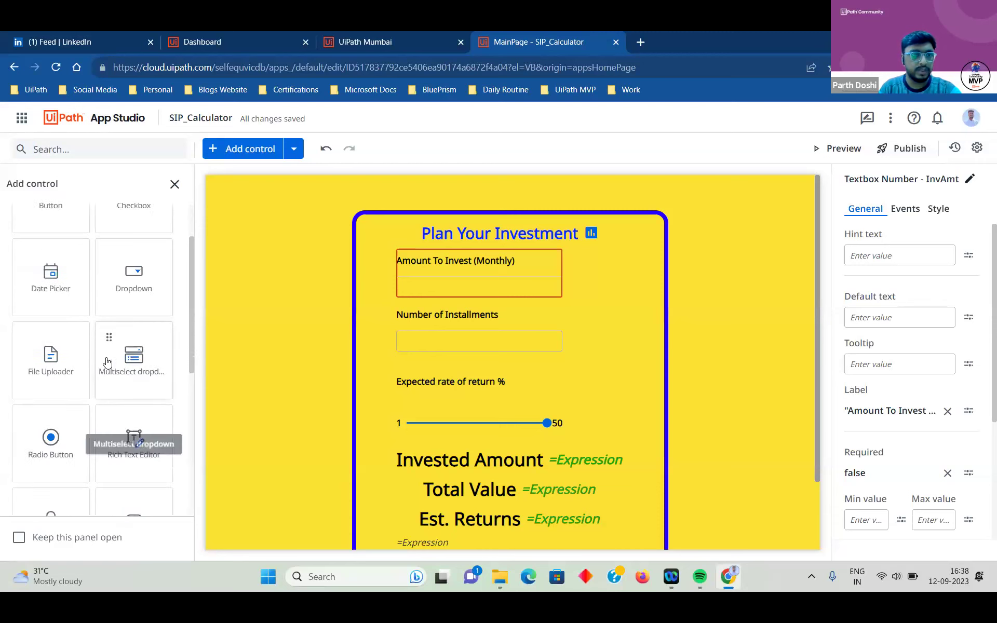
scroll(107, 362, "down", 5)
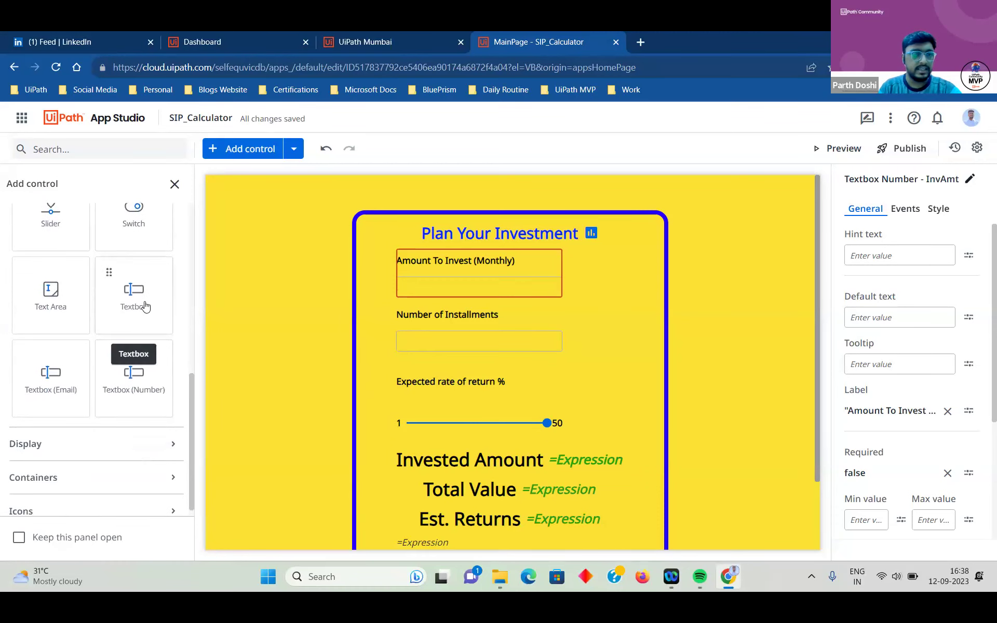
Check the control names of the Amount To Invest and Number of Installments textboxes
left_click(969, 181)
left_click(951, 180)
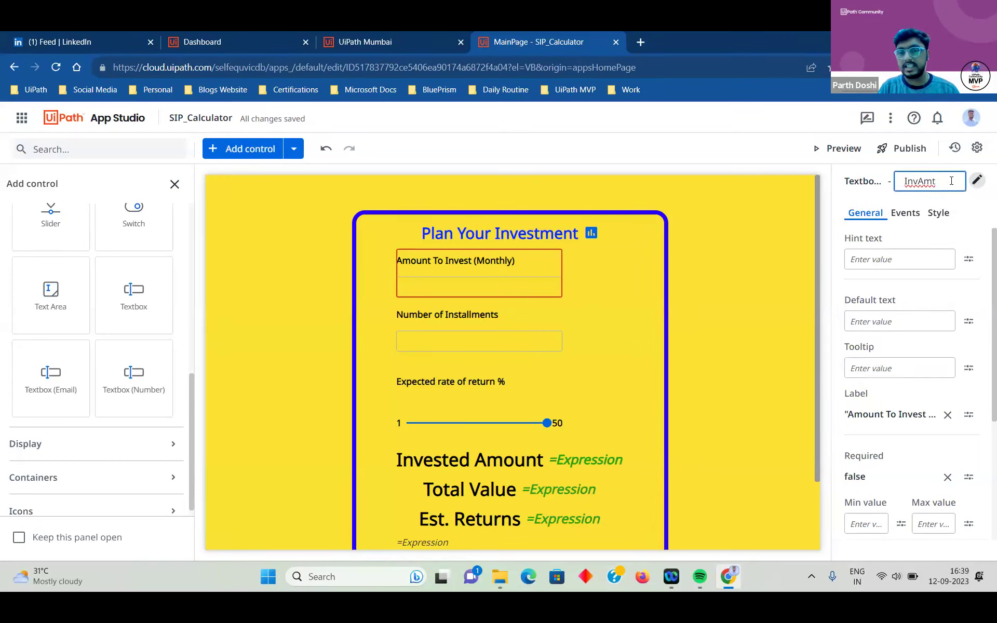
left_click(476, 334)
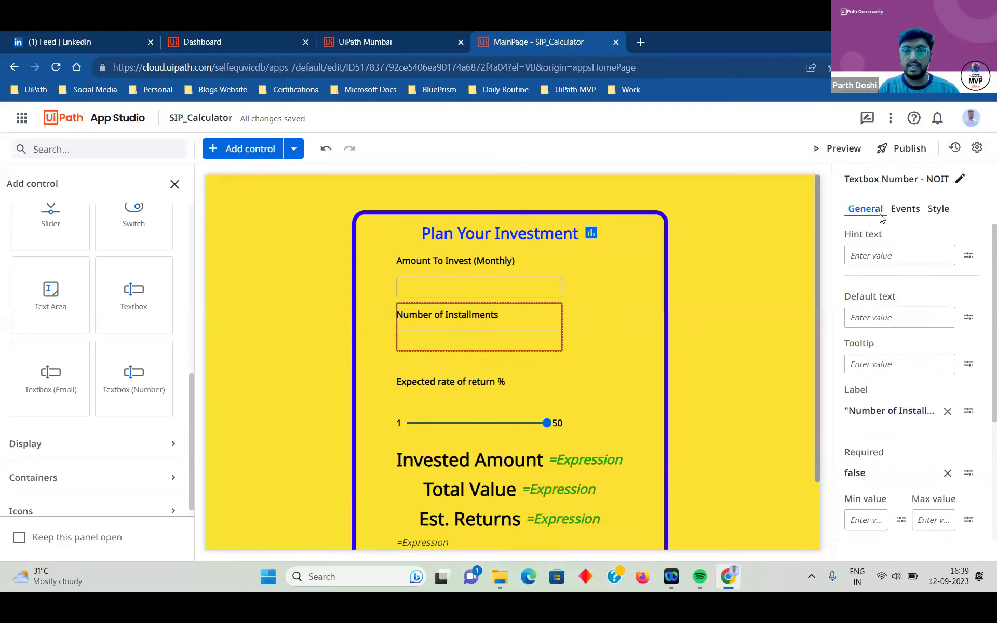
left_click(958, 181)
left_click(929, 181)
Open the Invested Amount value label's text expression and start a third line with "MainPage."
left_click(585, 455)
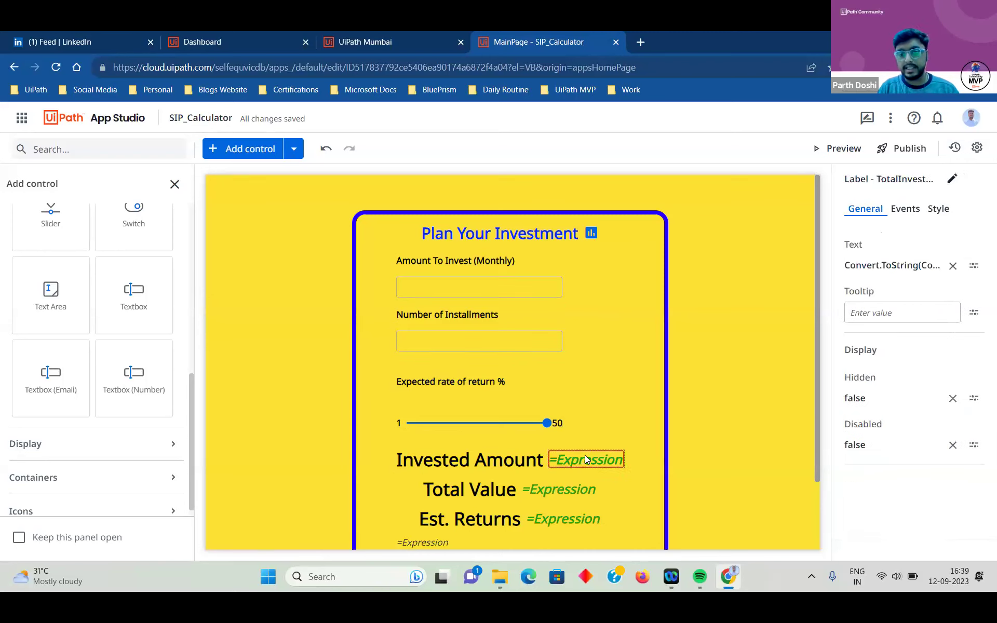
left_click(974, 266)
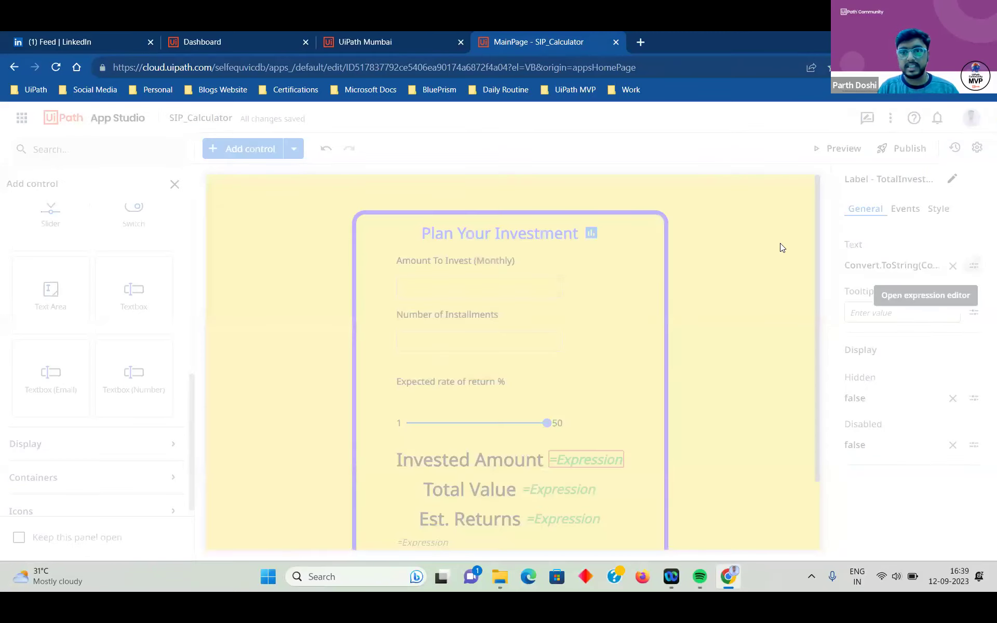
key("Return")
key("Return")
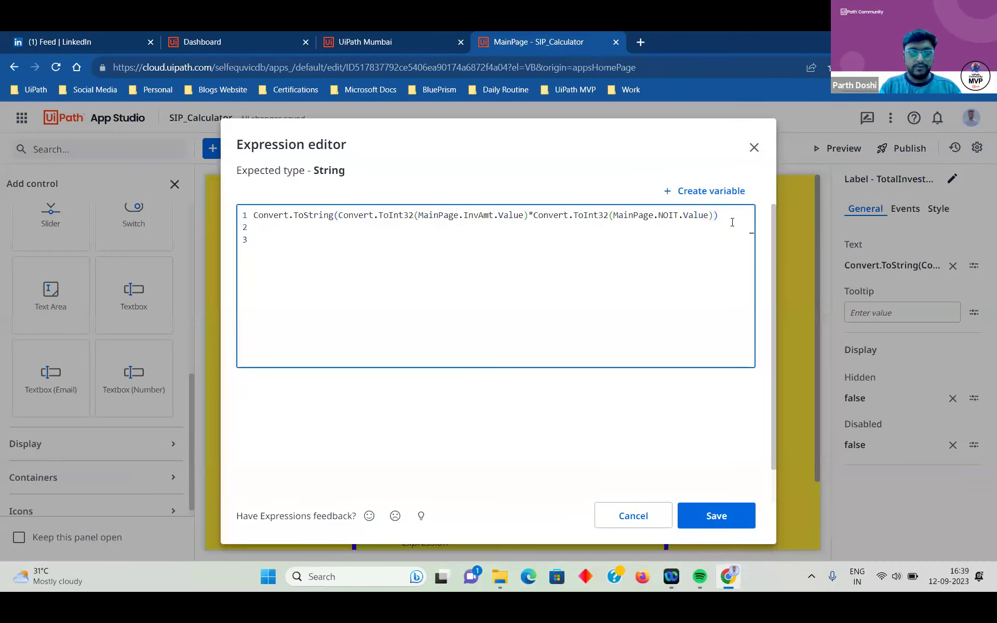
type("Main")
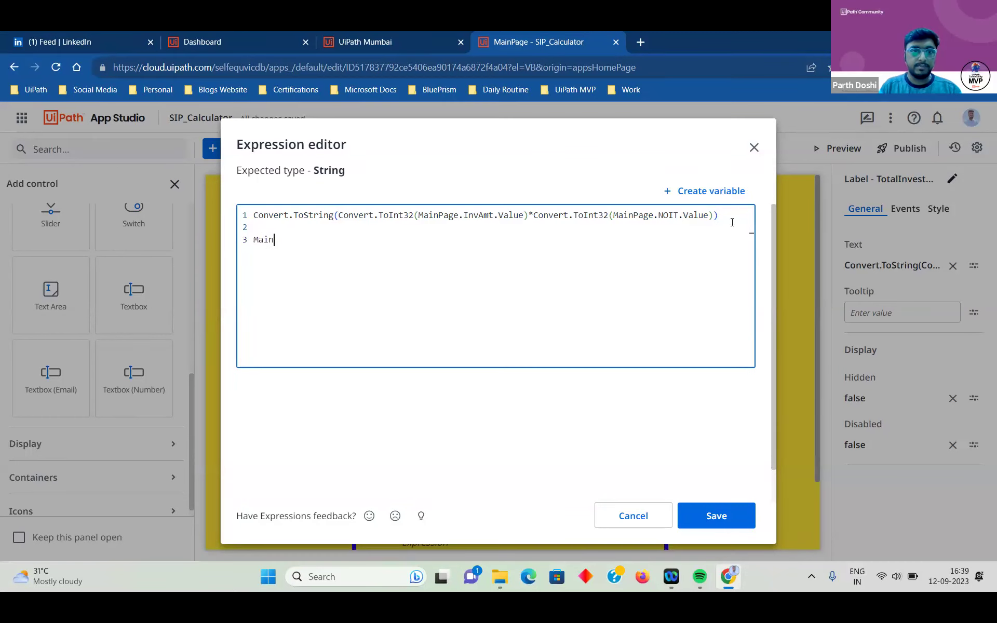
key("Return")
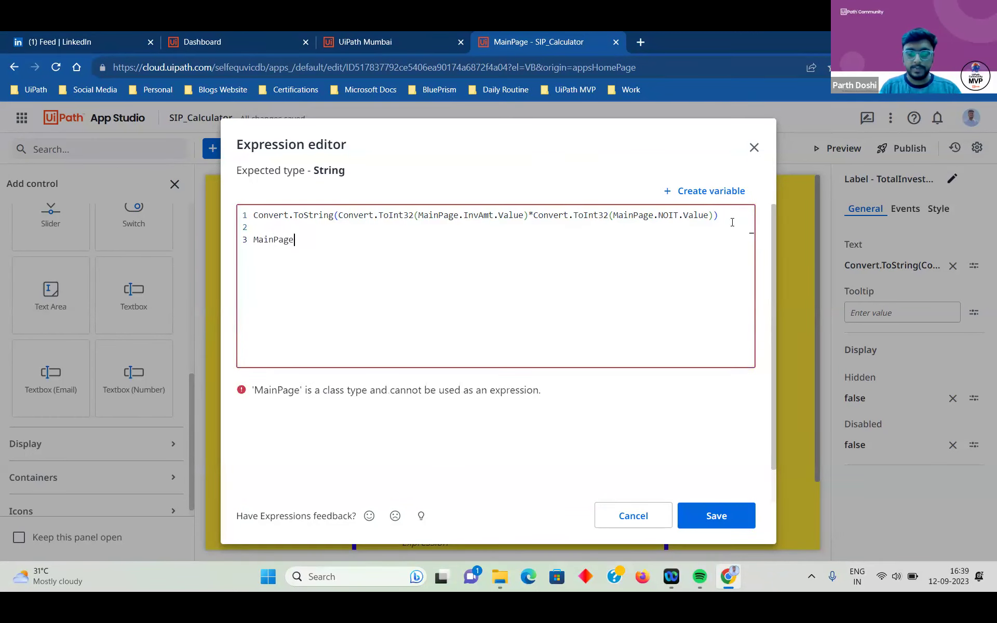
type(".")
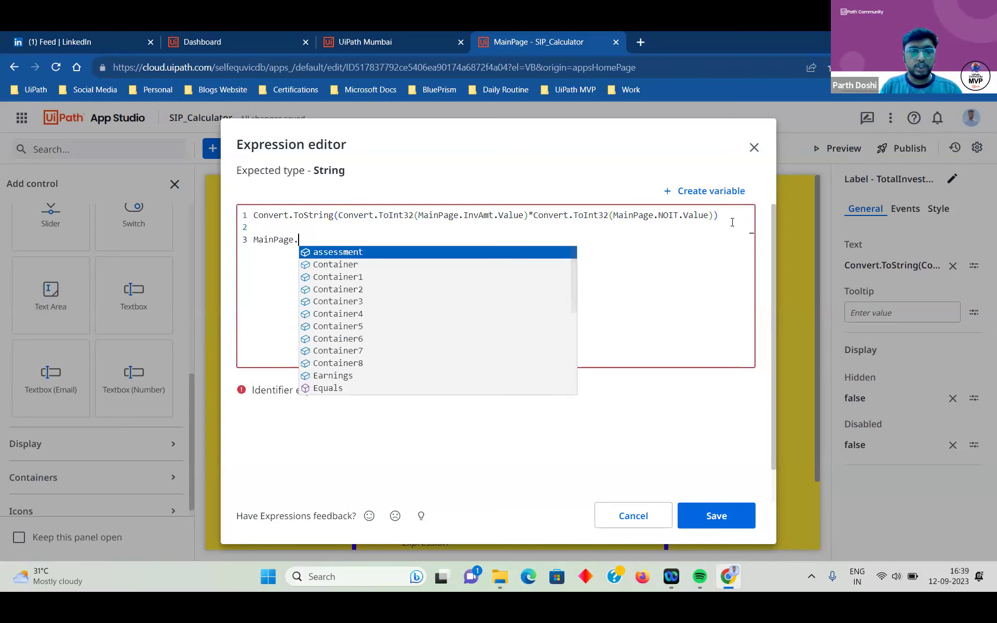
Browse the suggested members of MainPage and complete the third line as MainPage.InvAmt.Value
key("Down")
key("Down")
key("Down")
key("Down")
key("Down")
key("Down")
key("Down")
key("Down")
key("Down")
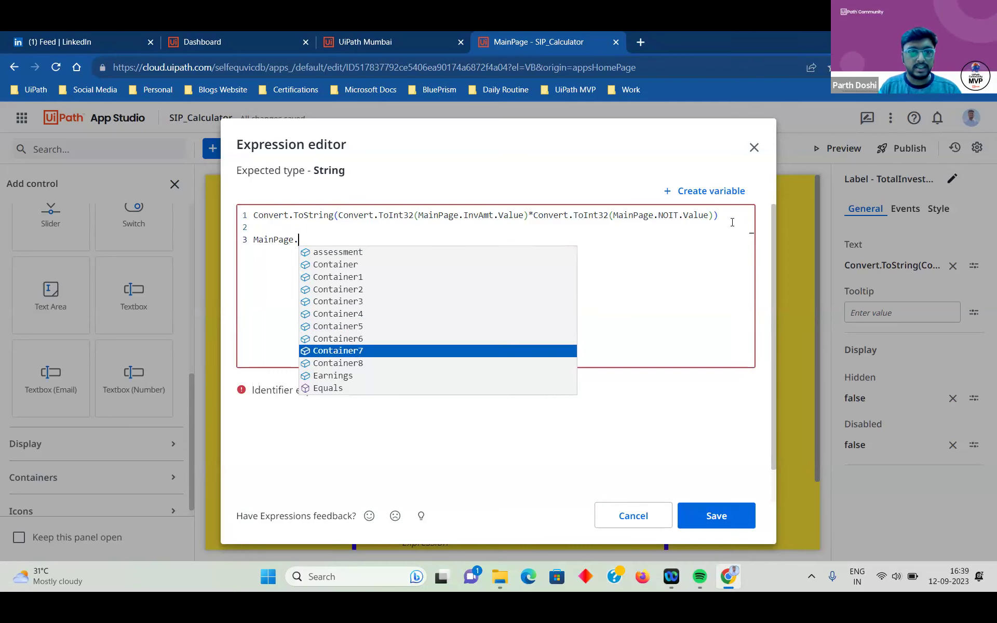
key("Up")
key("Up")
key("Up")
key("Up")
key("Up")
key("Up")
key("Up")
key("Up")
key("Up")
key("Up")
key("Up")
key("Up")
key("Up")
key("Up")
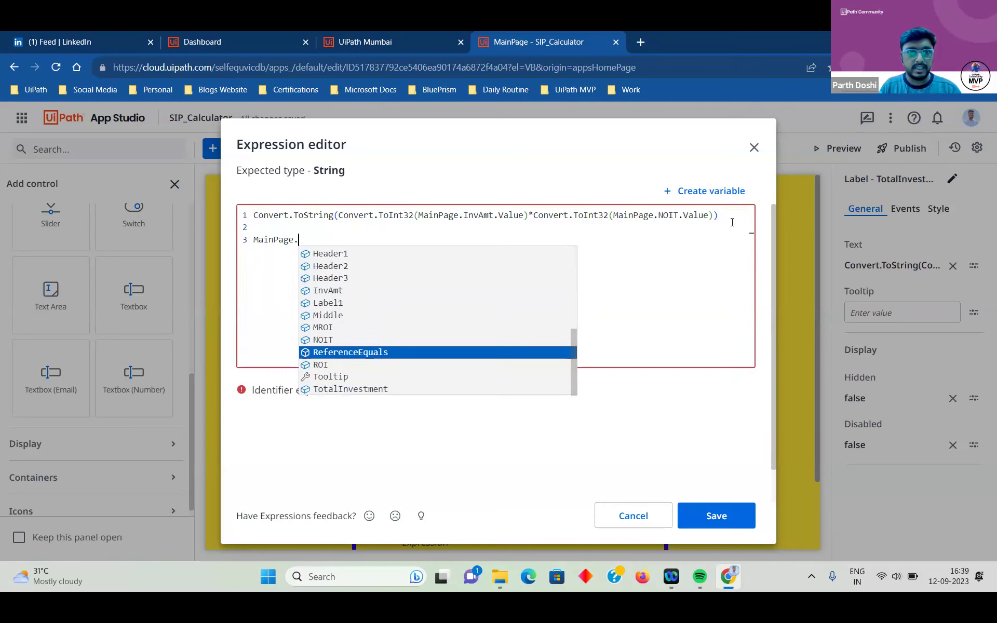
key("Down")
key("Down")
key("Down")
key("Down")
key("Down")
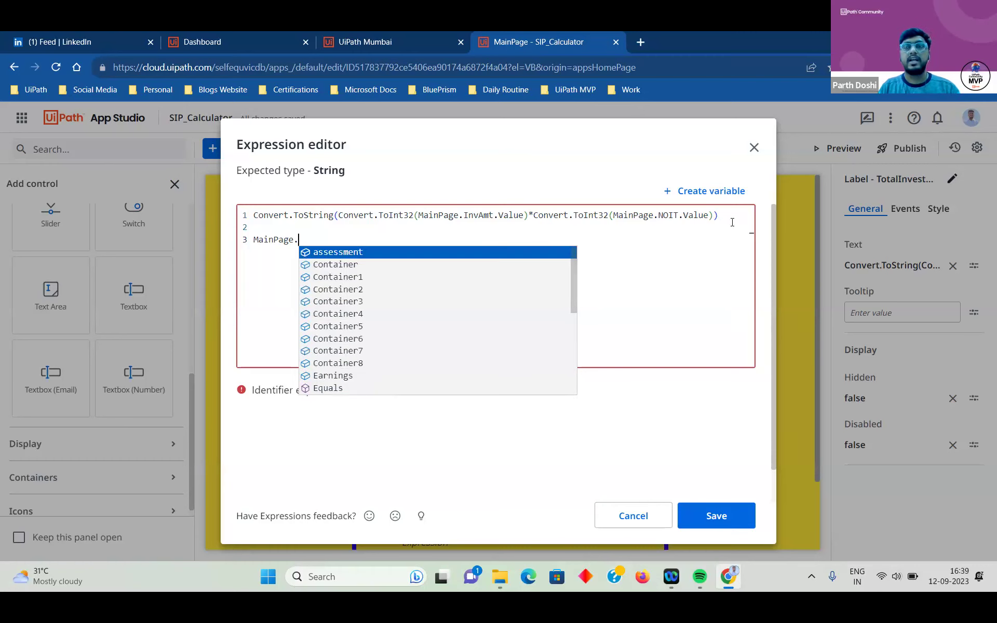
key("Down")
key("Down")
type("InvAmt")
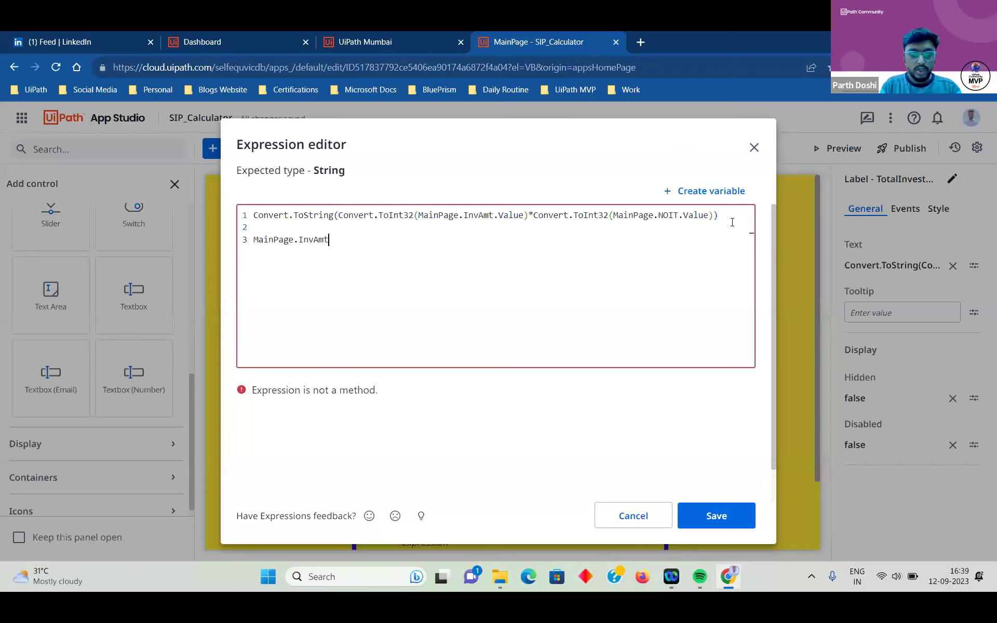
type(".Value")
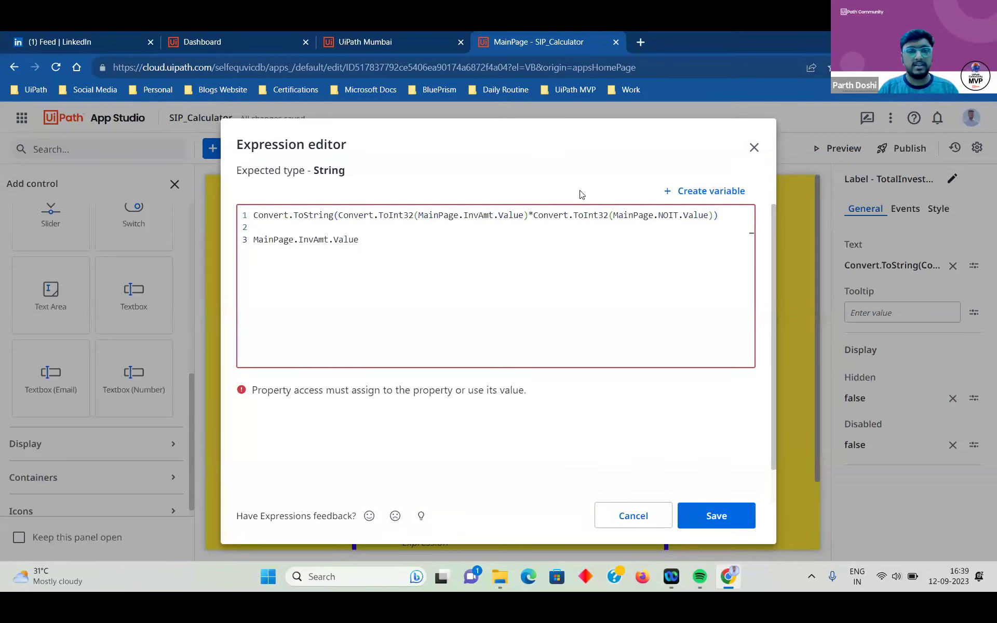
Remove the extra MainPage.InvAmt.Value line and the blank lines below the original expression
left_click(241, 242)
key("BackSpace")
key("BackSpace")
key("BackSpace")
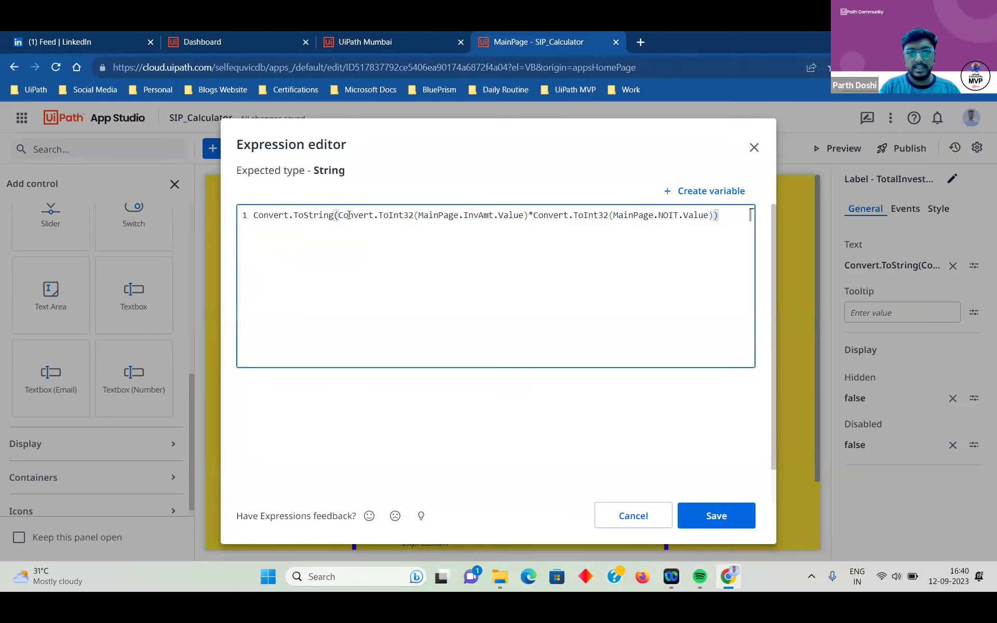
Review the conversion functions in the Invested Amount label's expression, save the expression, and save the app's changes
left_click_drag(339, 215, 714, 215)
key("shift+Left")
left_click(539, 262)
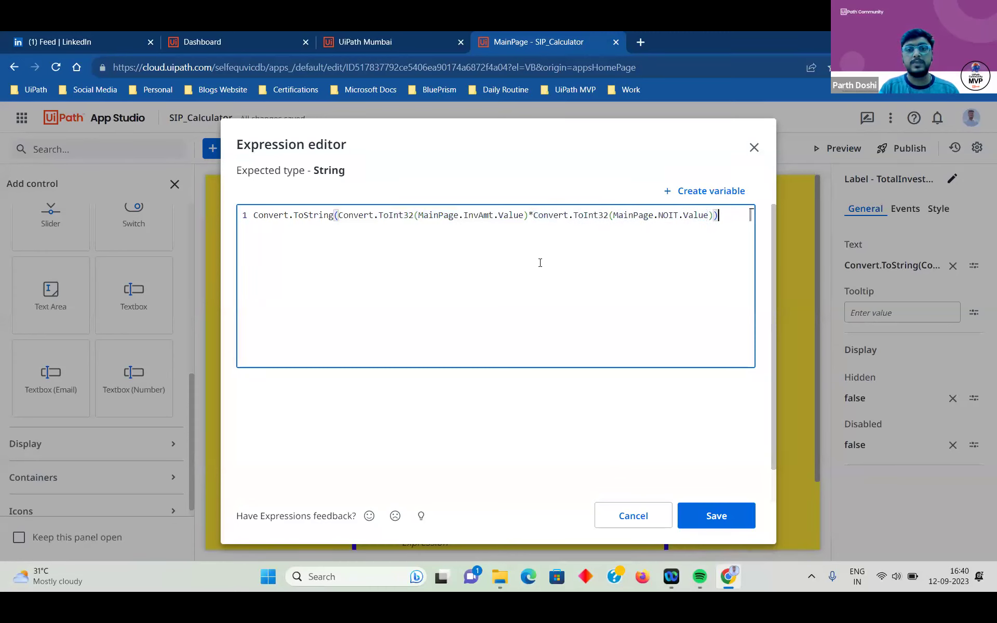
double_click(317, 215)
double_click(272, 215)
left_click(462, 238)
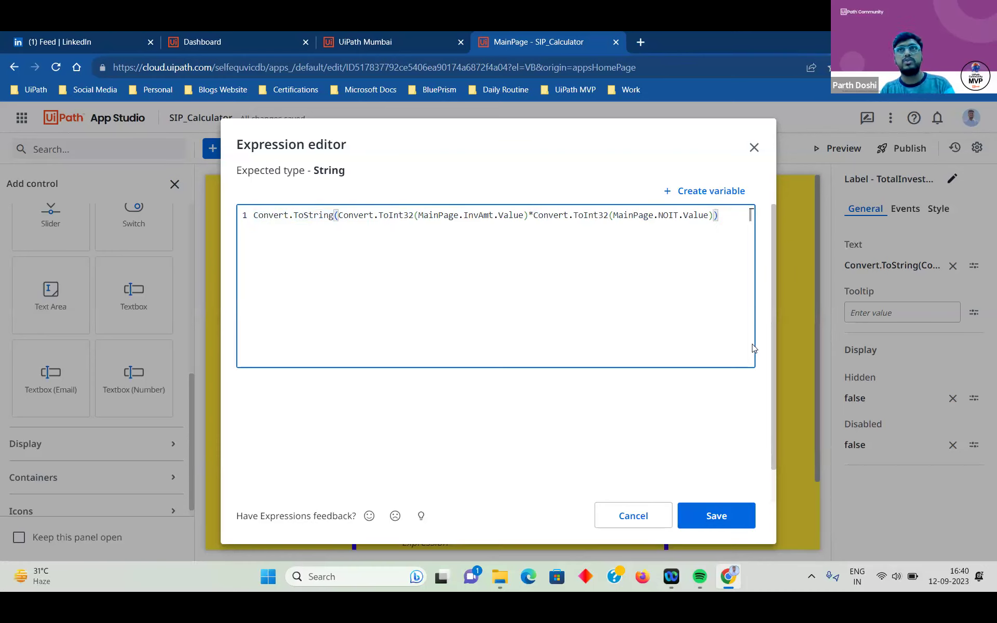
left_click(735, 519)
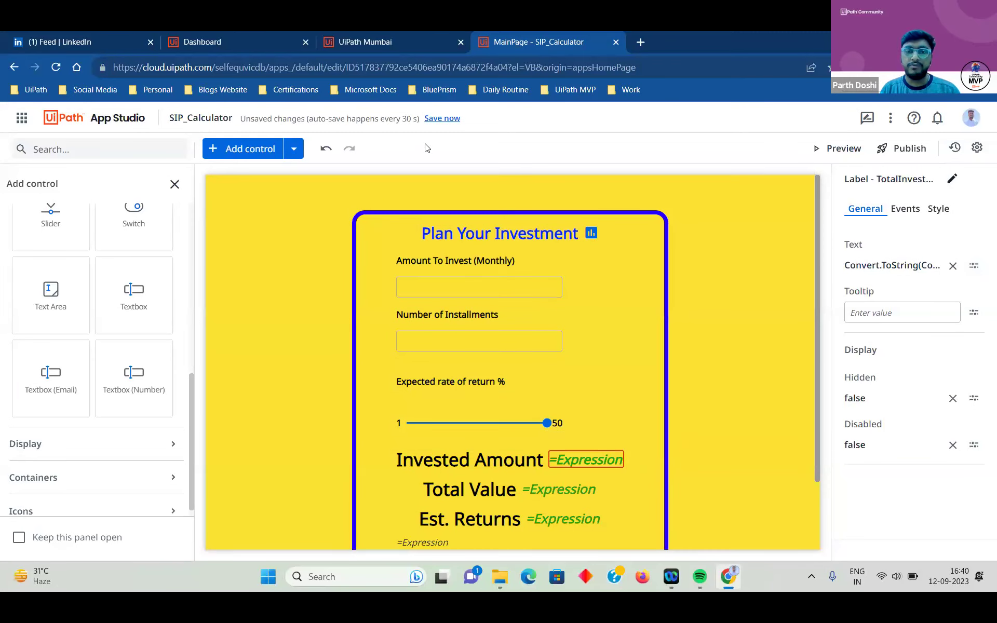
left_click(441, 118)
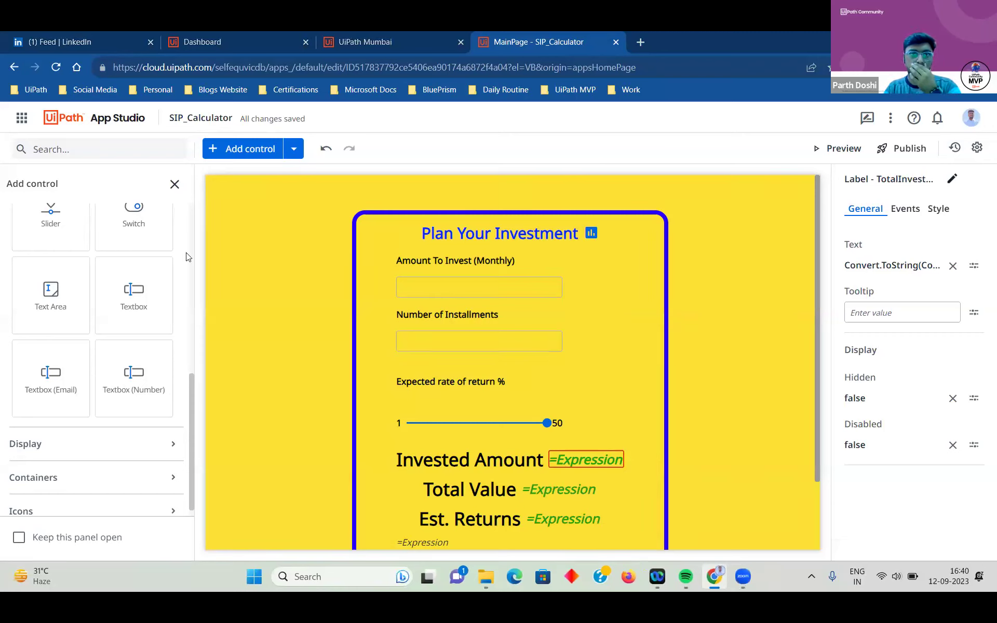
key("super+z")
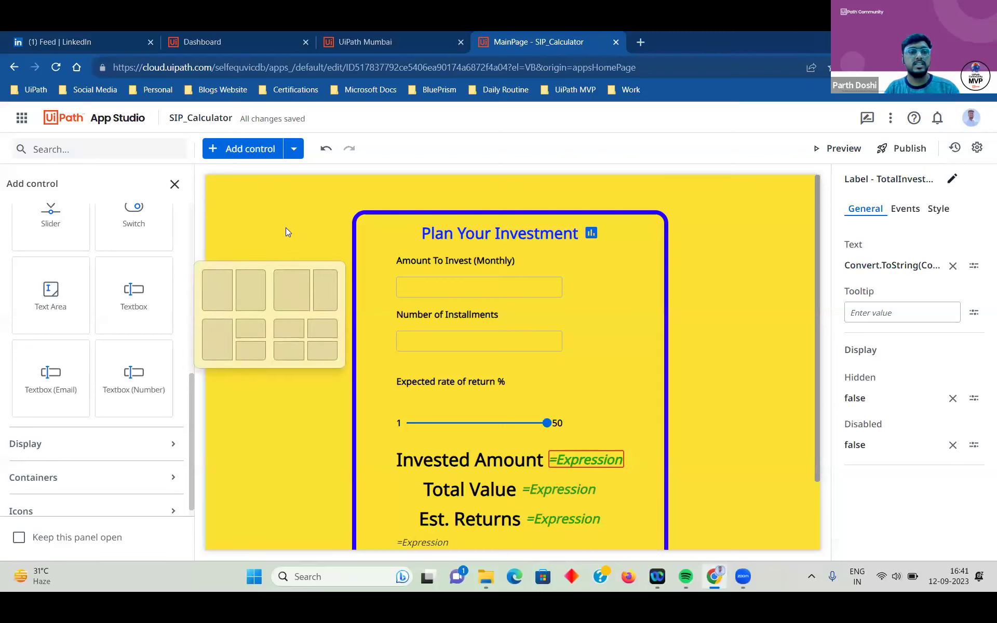
key("Escape")
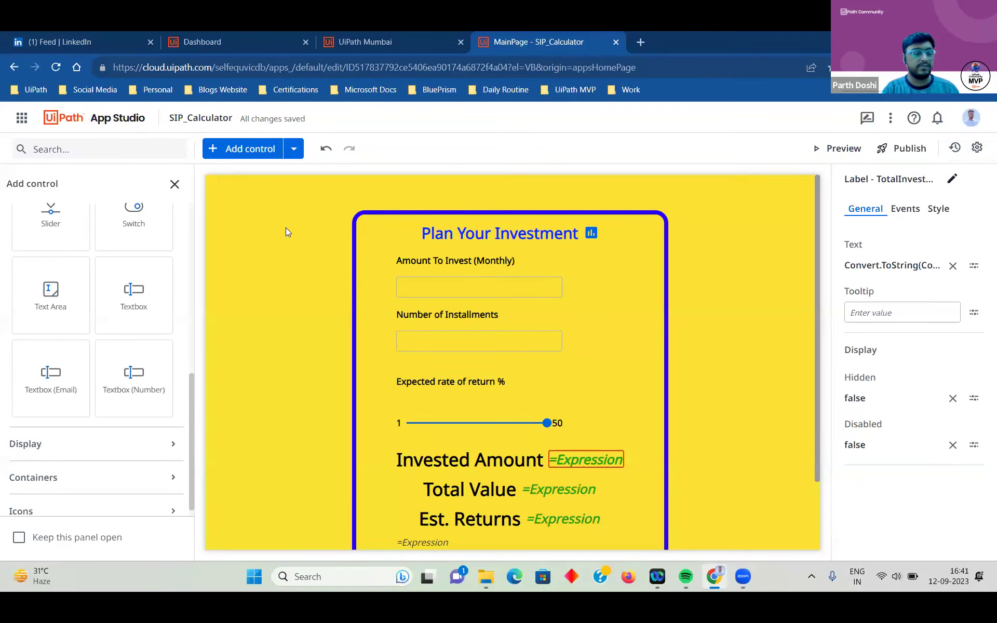
Close the list of addable controls and open the UiPath Apps project overview in a new browser tab
left_click(174, 184)
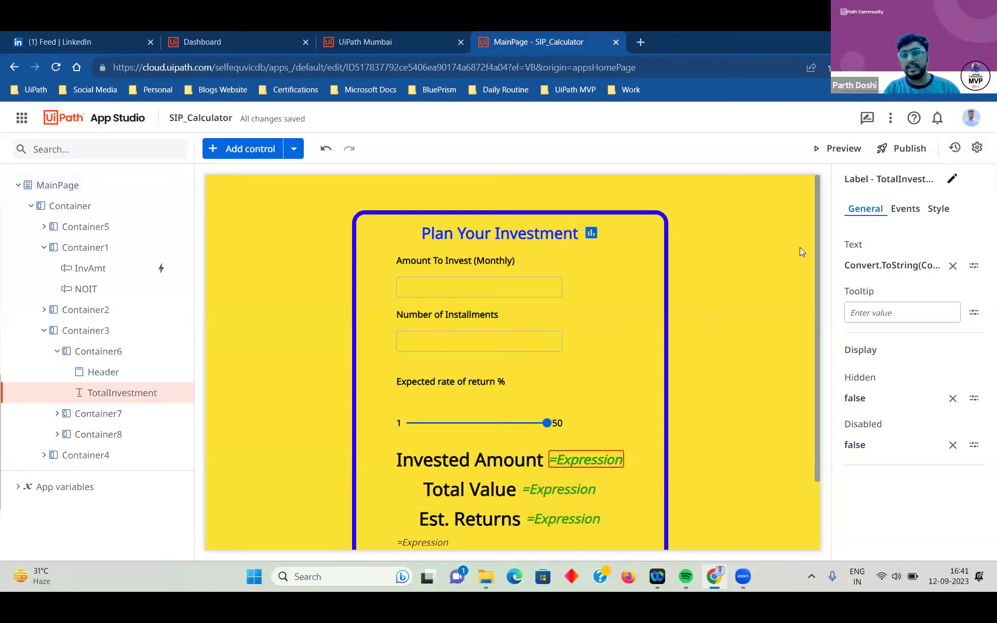
left_click(22, 118)
right_click(84, 265)
left_click(129, 274)
left_click(471, 203)
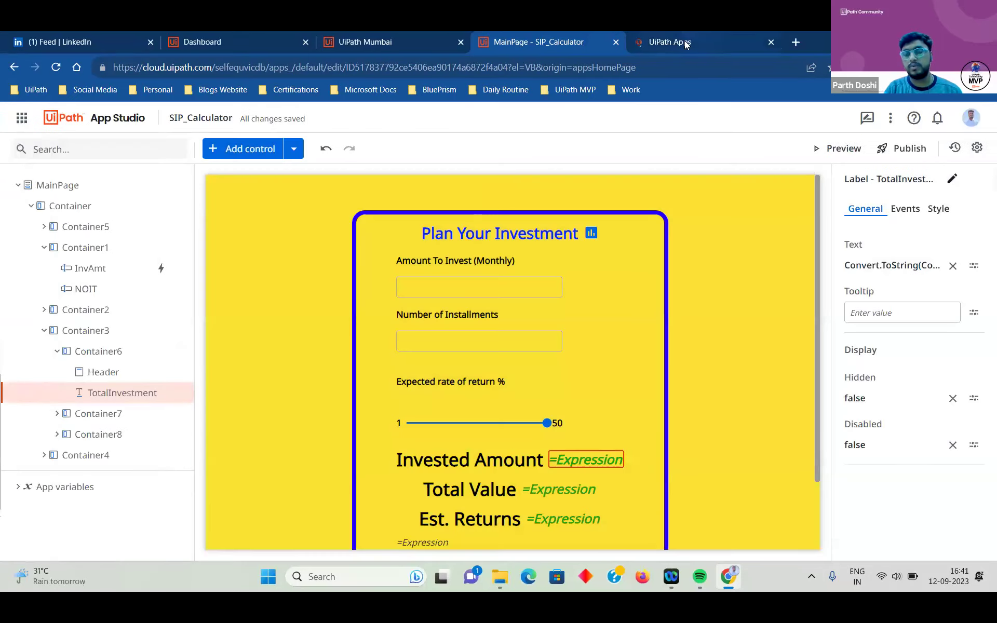
left_click(684, 42)
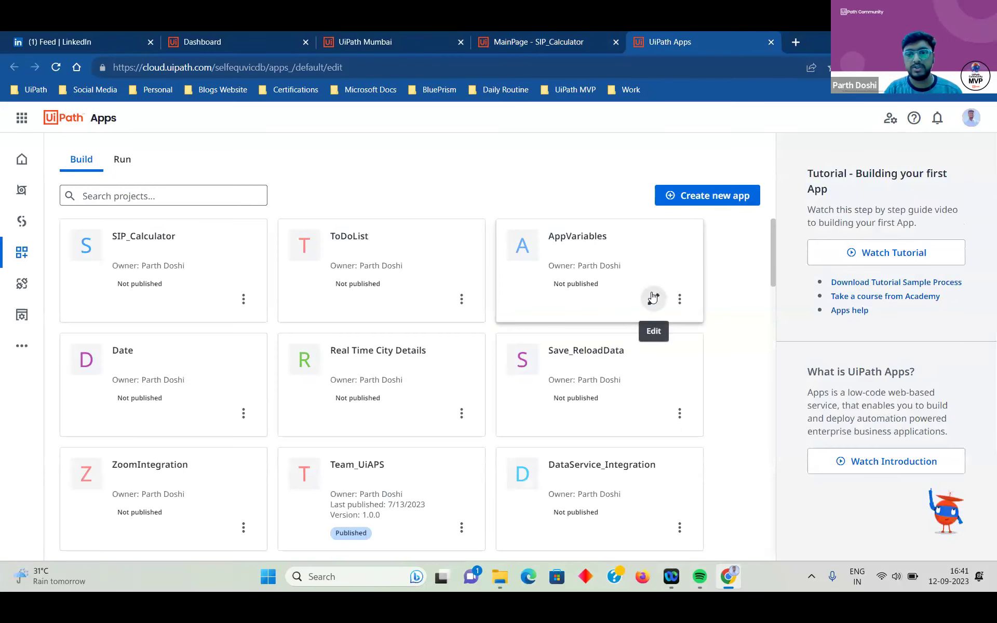
Open the AppVariables app for editing, preview it in the browser, and return to its editor
left_click(653, 296)
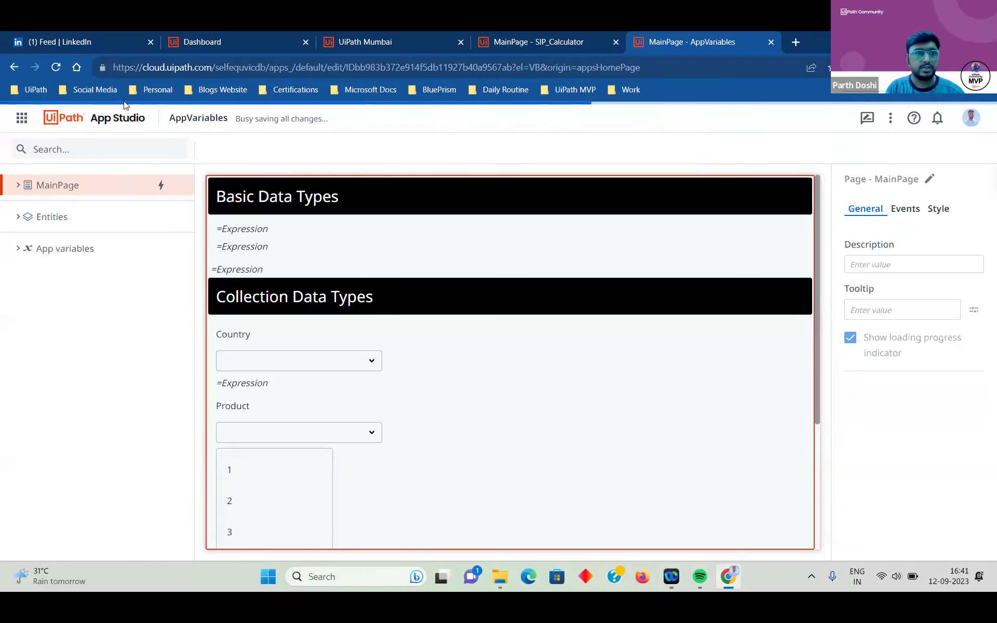
left_click(839, 149)
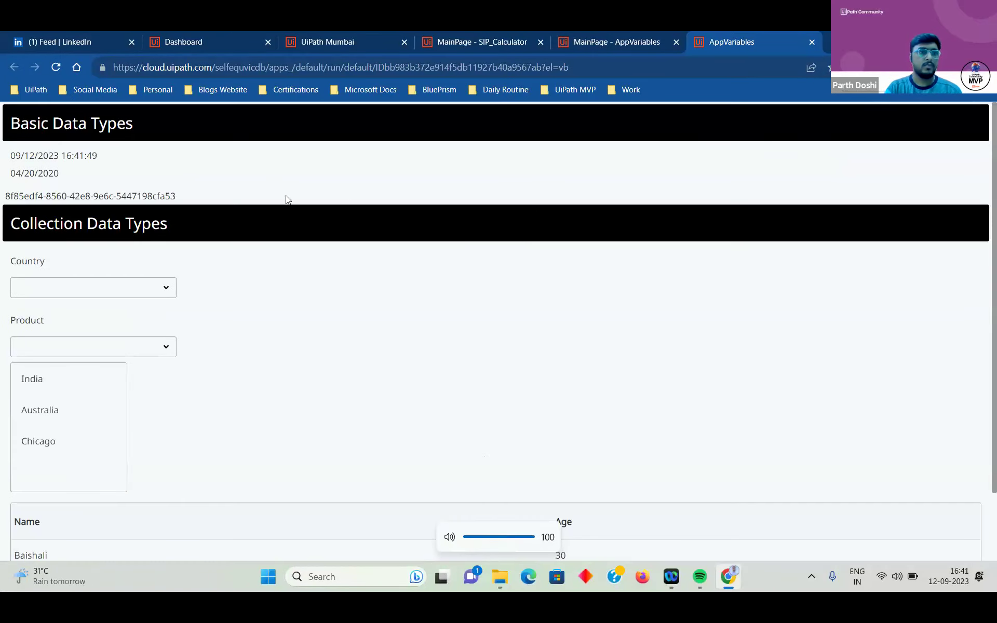
left_click(605, 43)
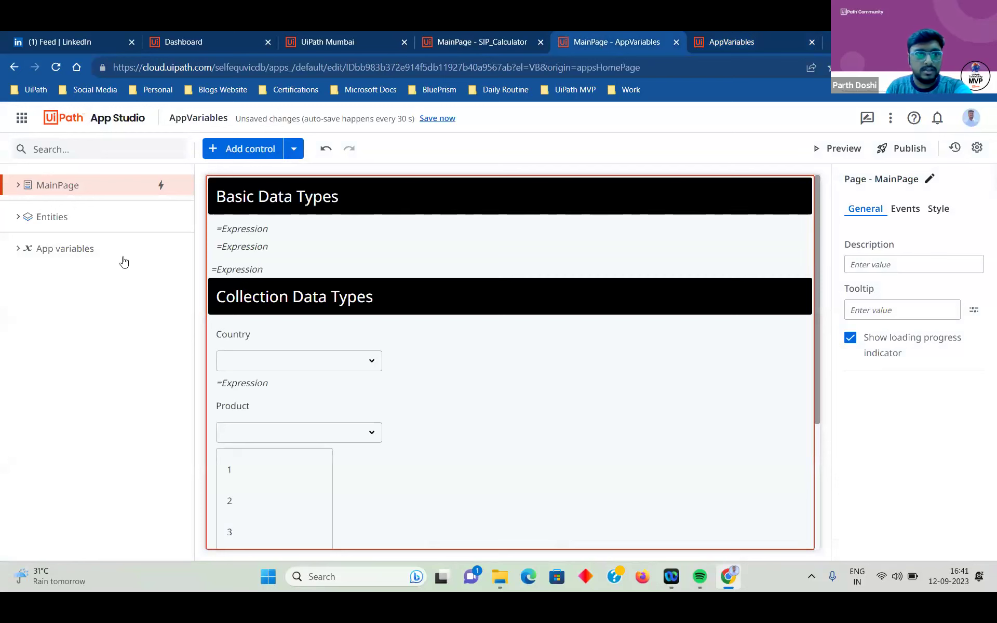
Expand the app variables and examine the data types offered for a new variable without creating one
left_click(18, 250)
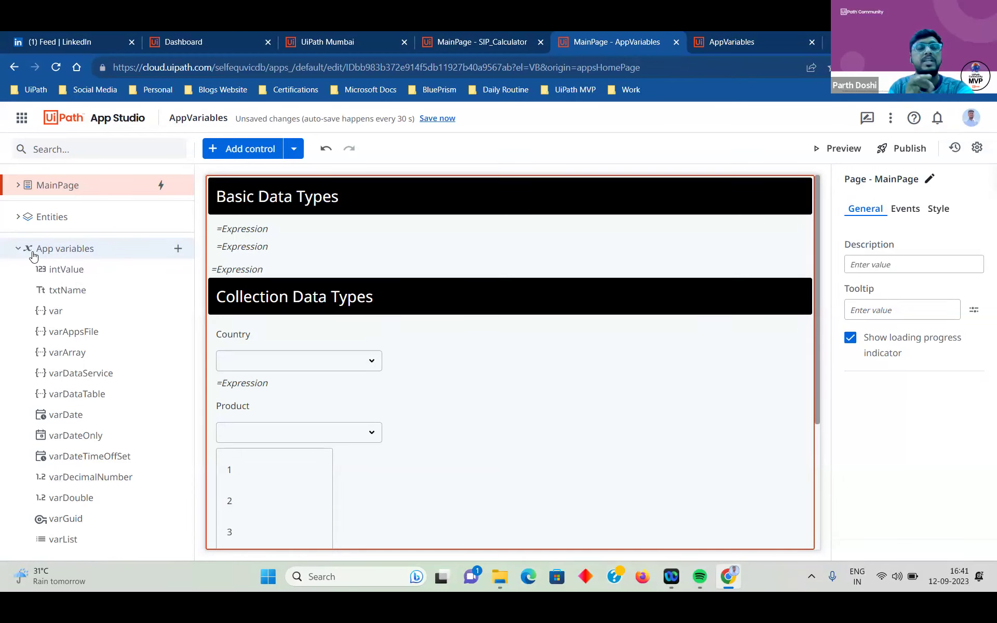
left_click(178, 250)
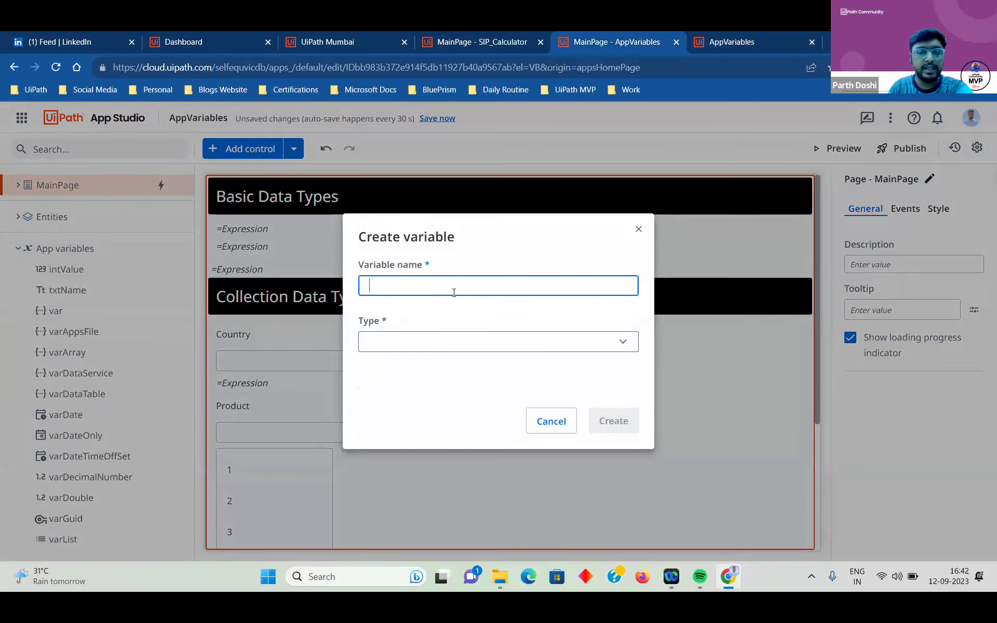
left_click(482, 344)
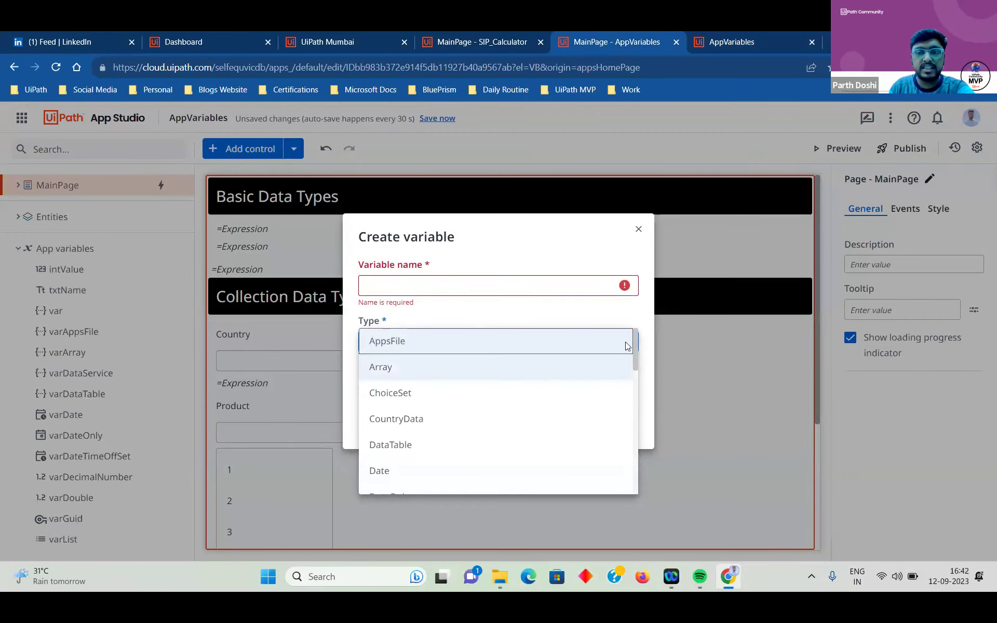
left_click_drag(634, 344, 629, 419)
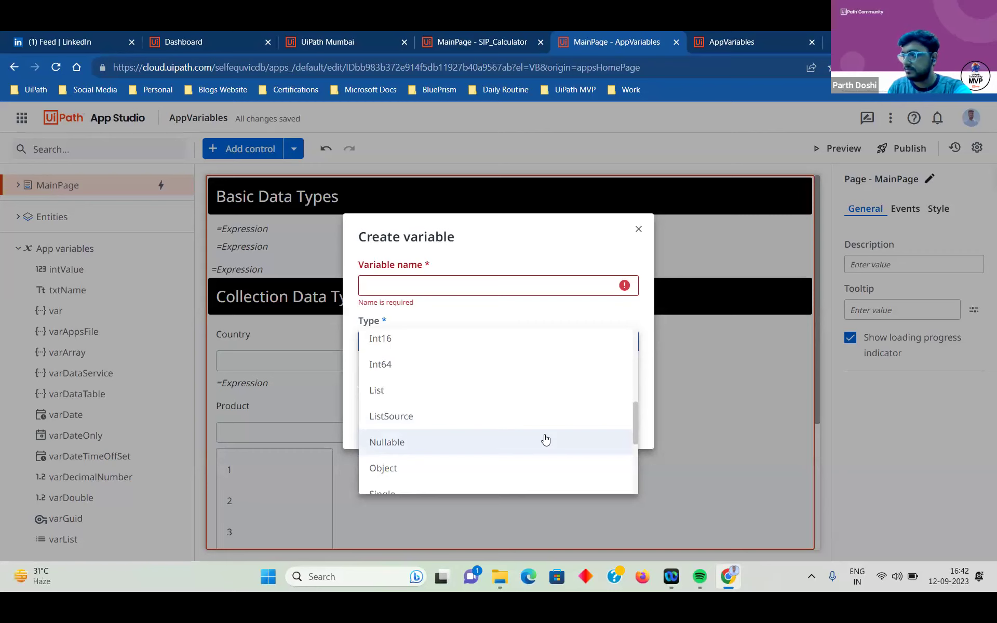
scroll(545, 440, "down", 5)
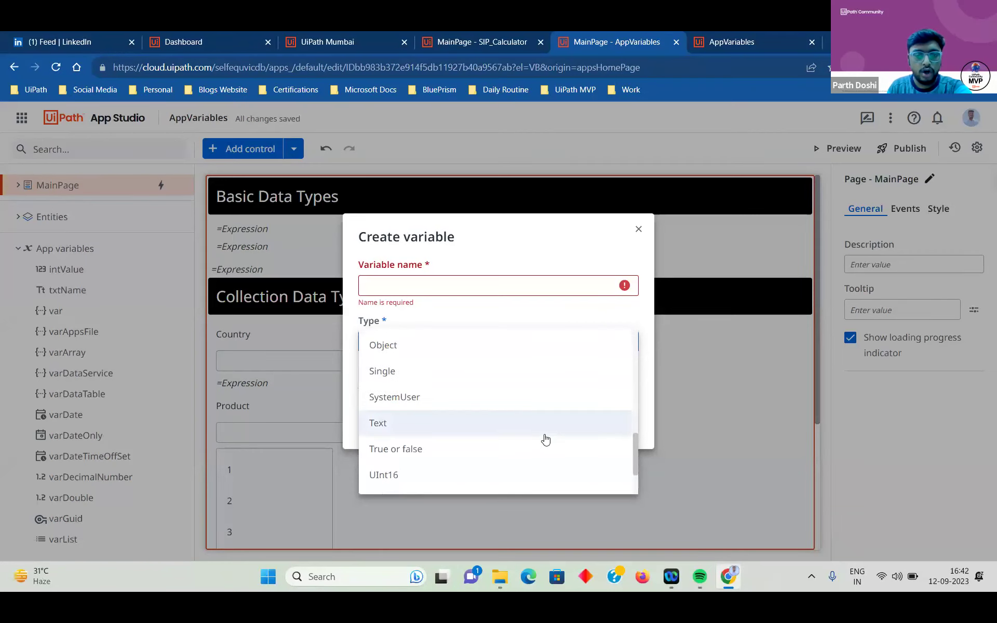
scroll(546, 440, "up", 2)
scroll(507, 391, "down", 2)
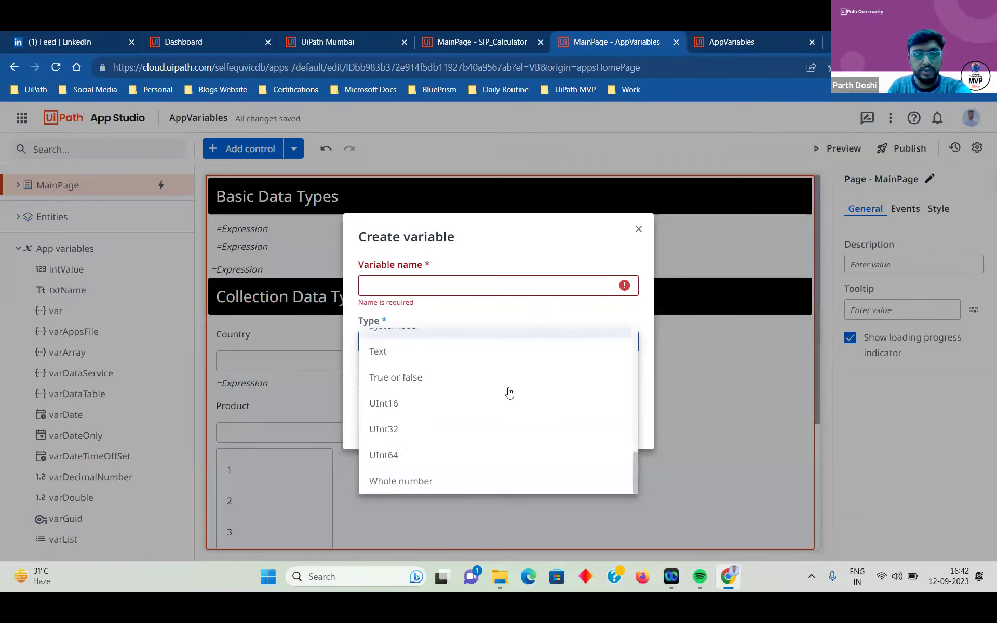
left_click(648, 400)
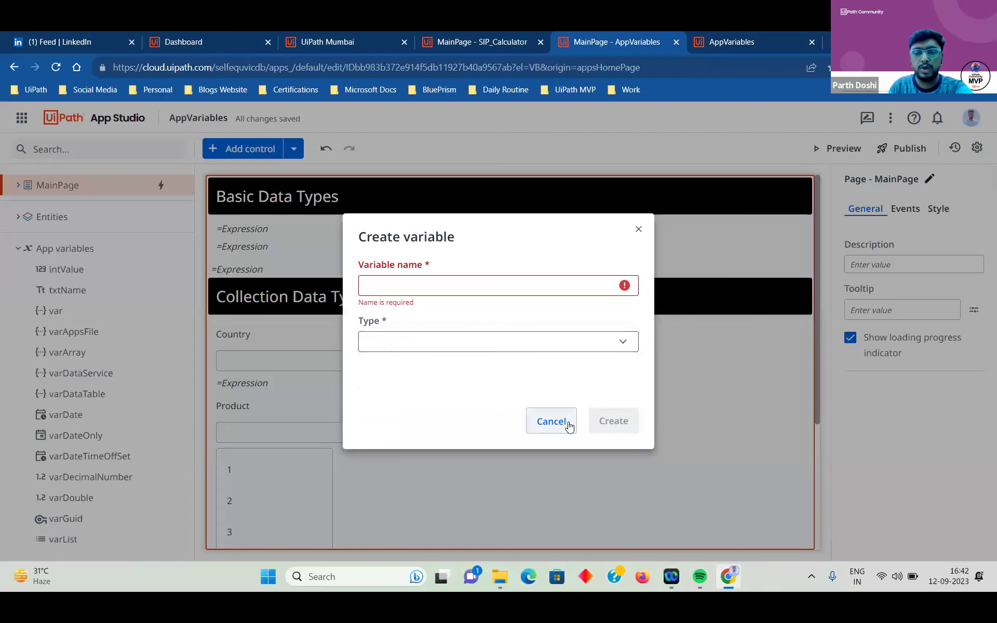
left_click(569, 422)
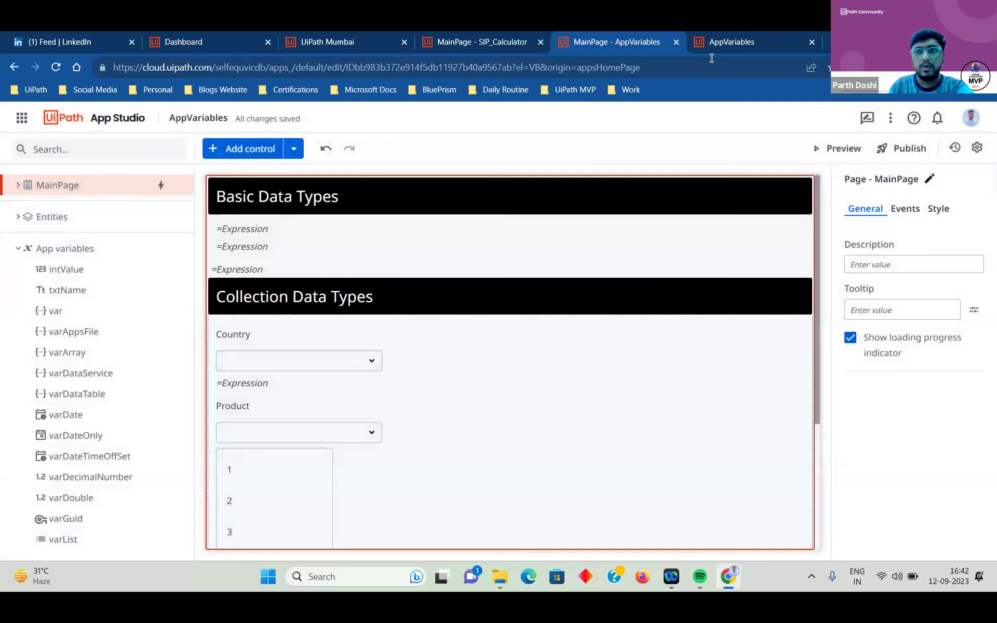
Examine the text expression of the first label under Basic Data Types and close it without changes
left_click(241, 229)
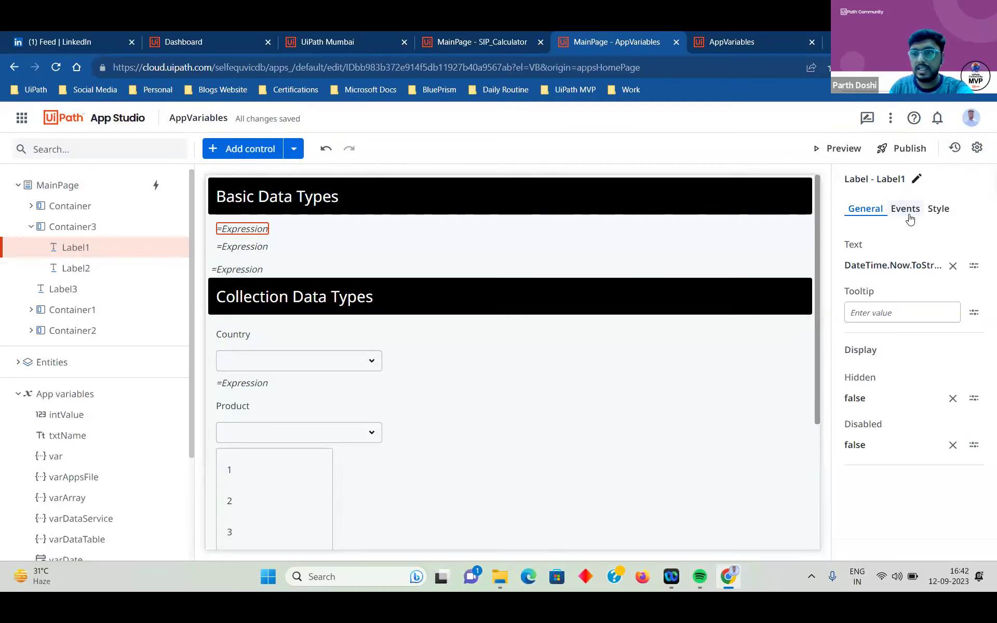
left_click(973, 266)
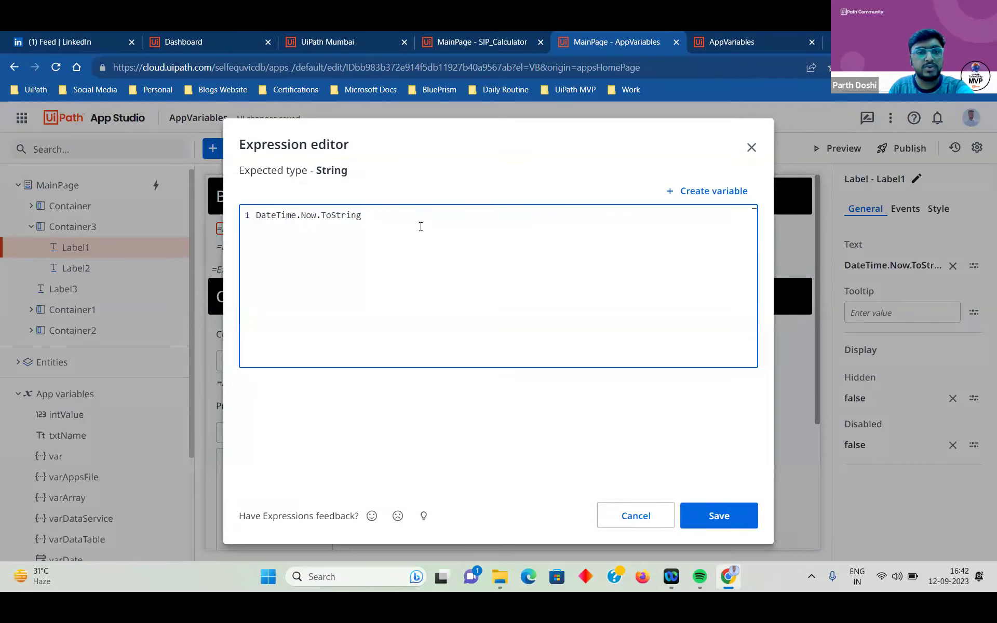
key("ctrl+a")
left_click(626, 515)
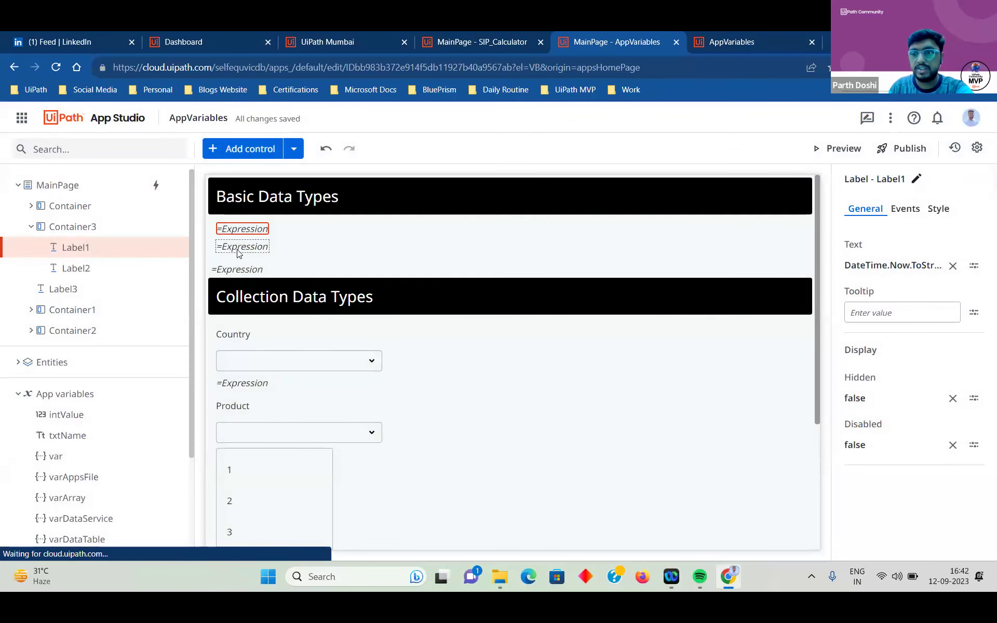
Open and examine the text expression of the second label under Basic Data Types
left_click(240, 247)
left_click(974, 266)
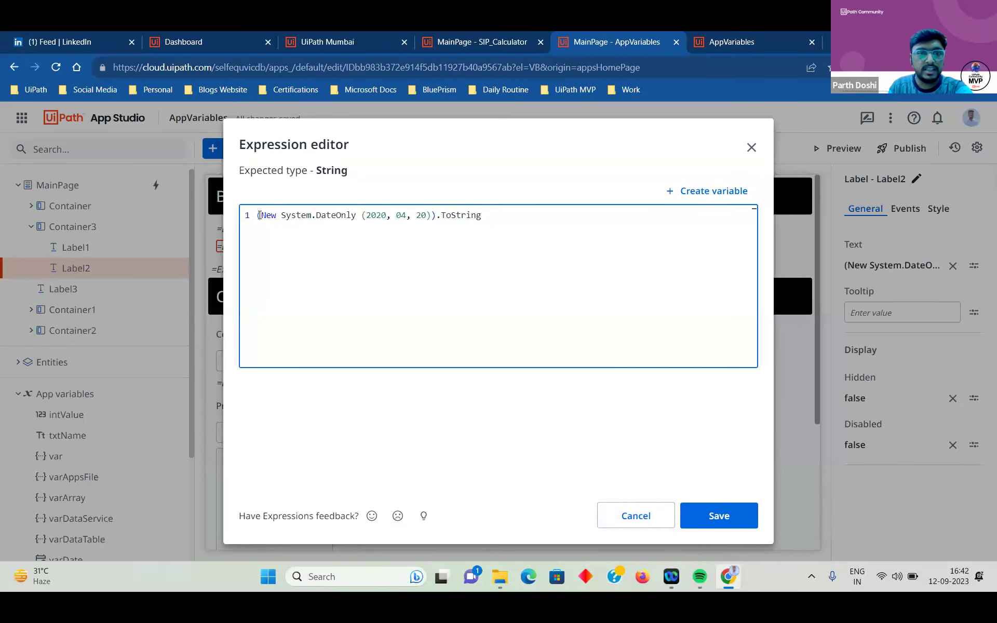
left_click(258, 215)
left_click(532, 212, "shift")
left_click(530, 221)
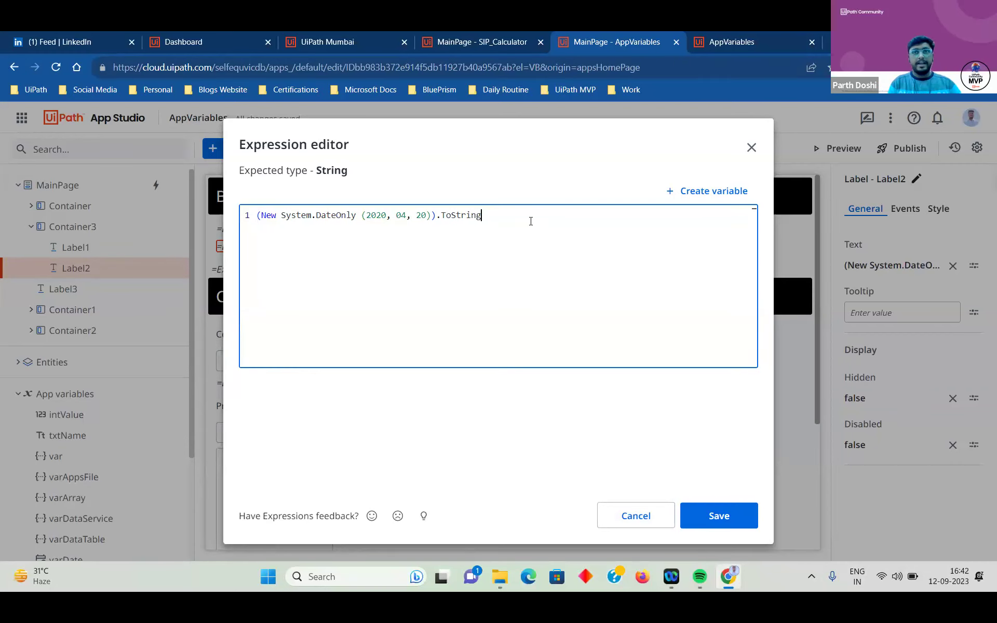
Check the two date labels in the running preview, and close the second label's expression without changes
left_click(739, 40)
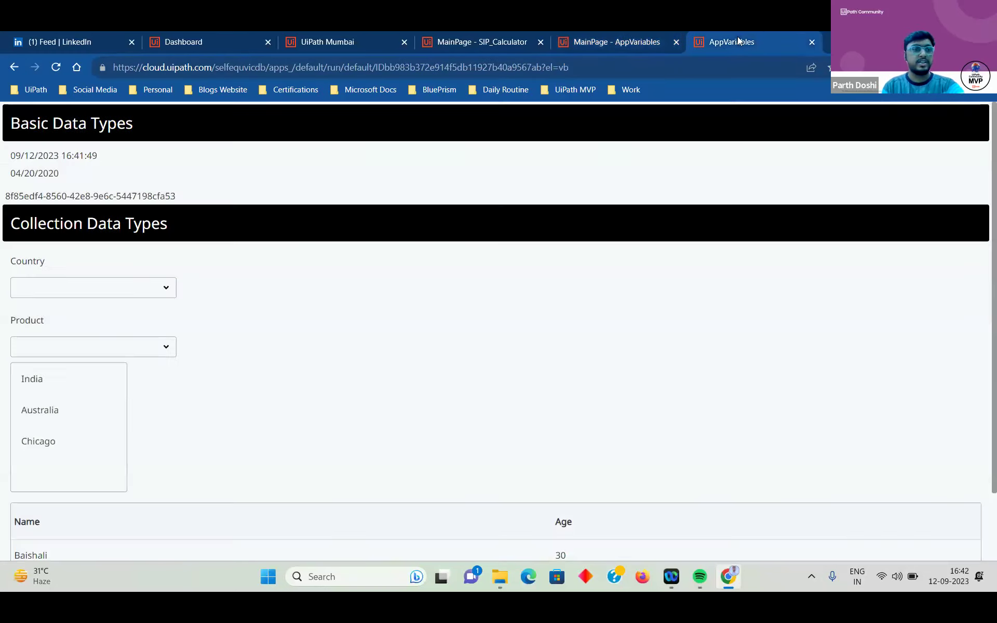
left_click_drag(10, 156, 7, 179)
left_click(110, 157)
left_click(7, 179)
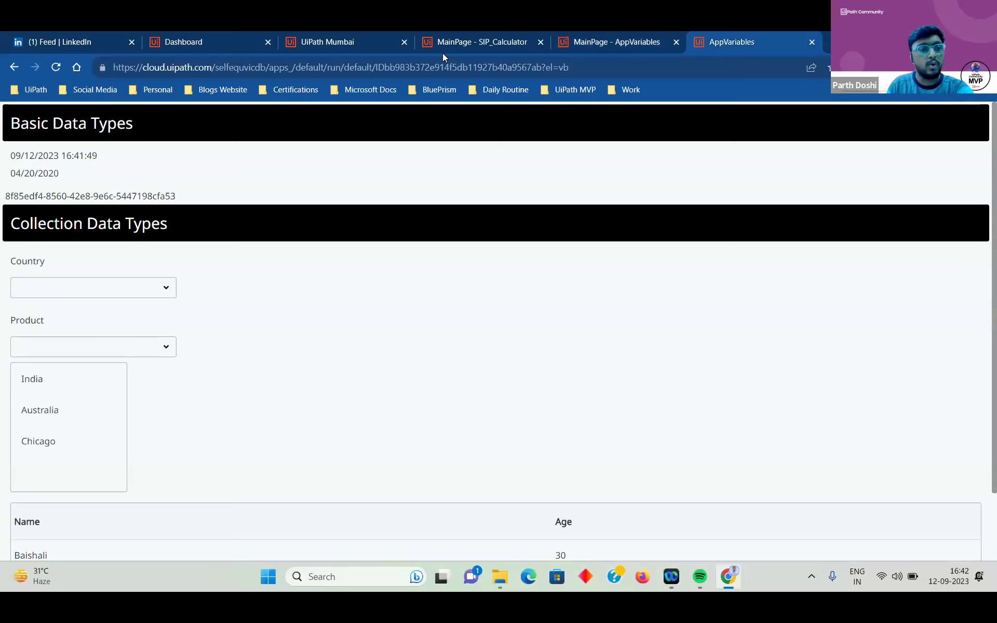
left_click(601, 35)
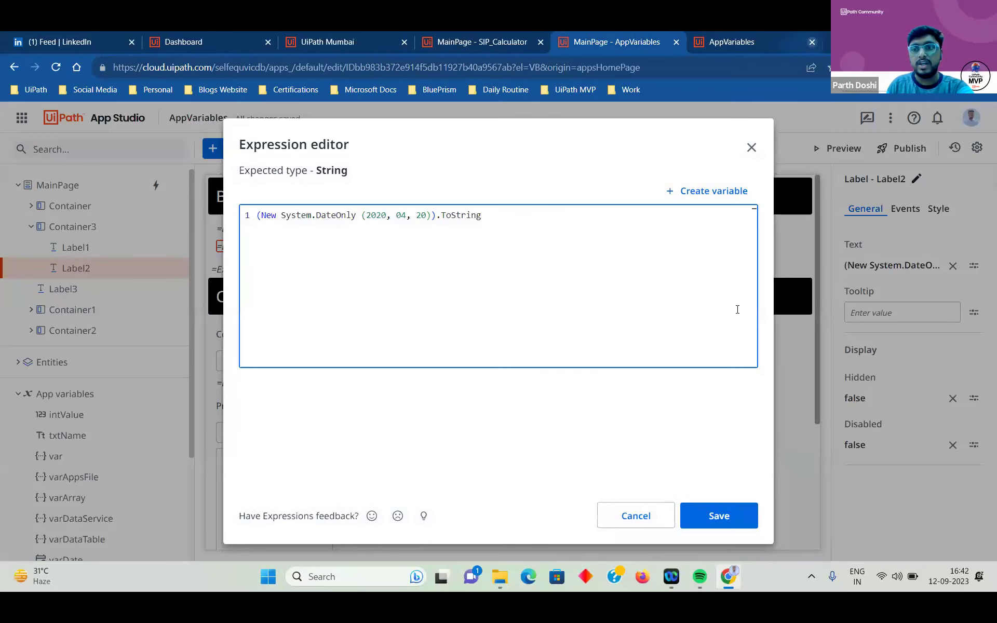
left_click(626, 514)
Examine the Country dropdown's list source expression and its varArray argument, and close it without changes
left_click(242, 336)
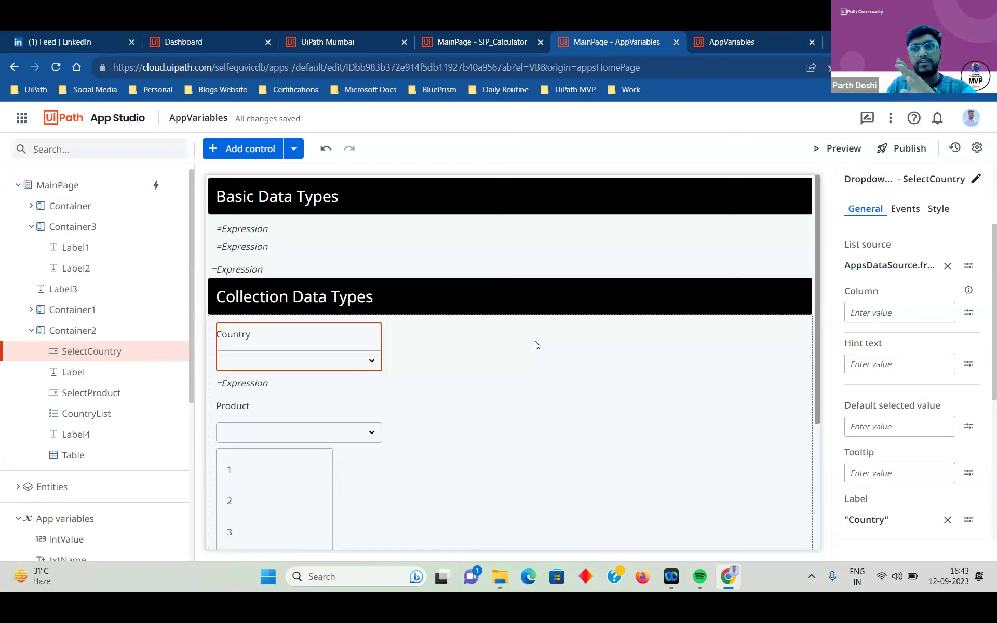
left_click(967, 271)
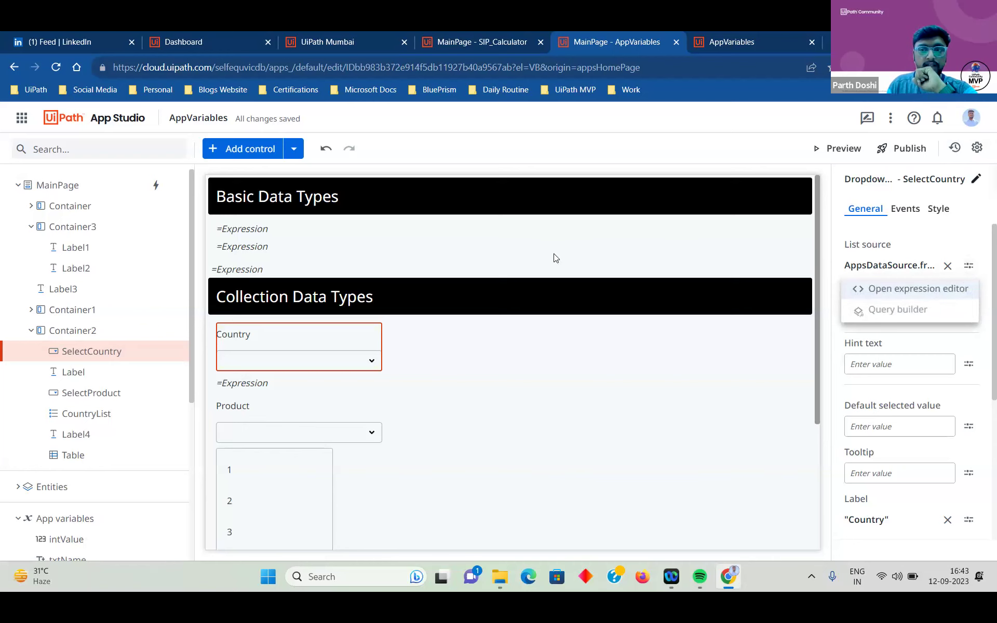
left_click(898, 292)
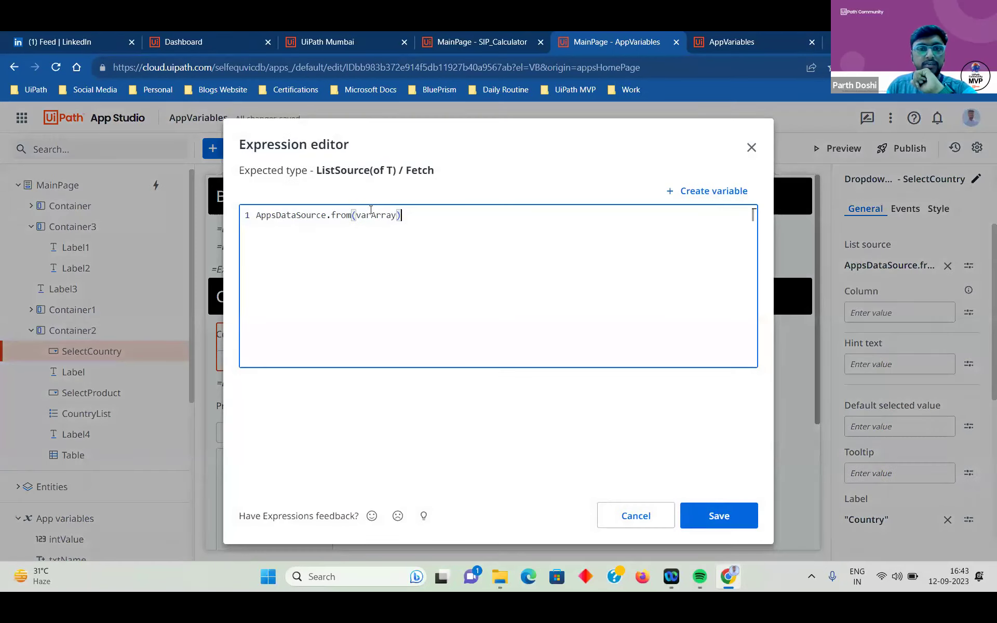
double_click(370, 213)
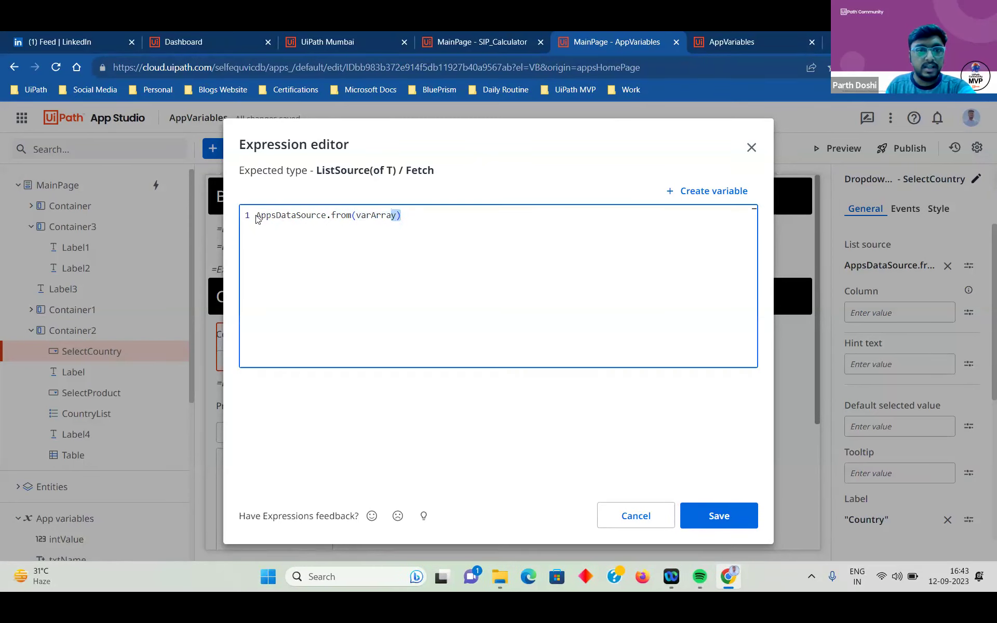
left_click(431, 215)
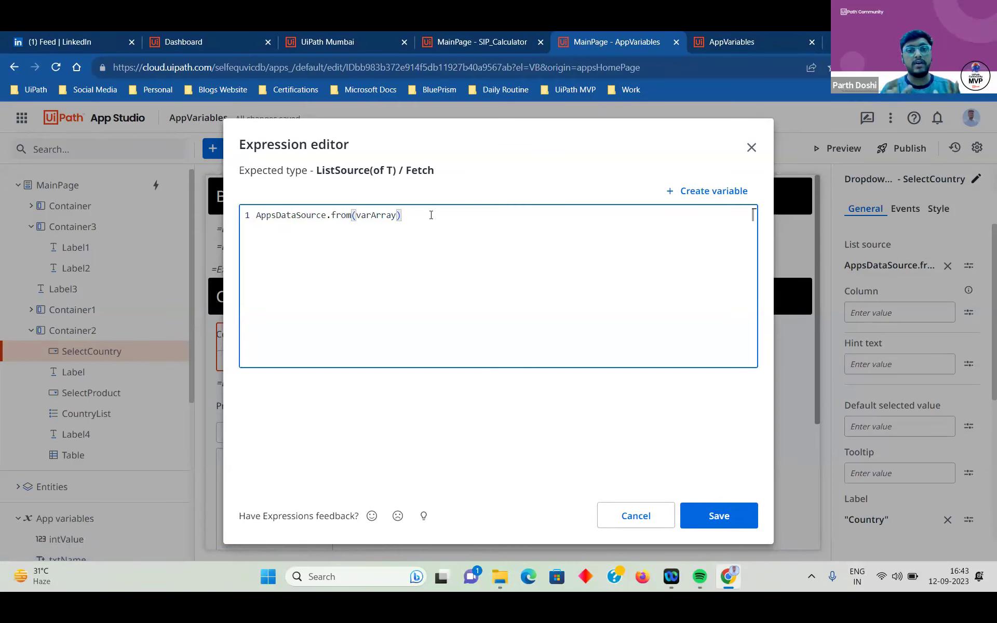
double_click(365, 215)
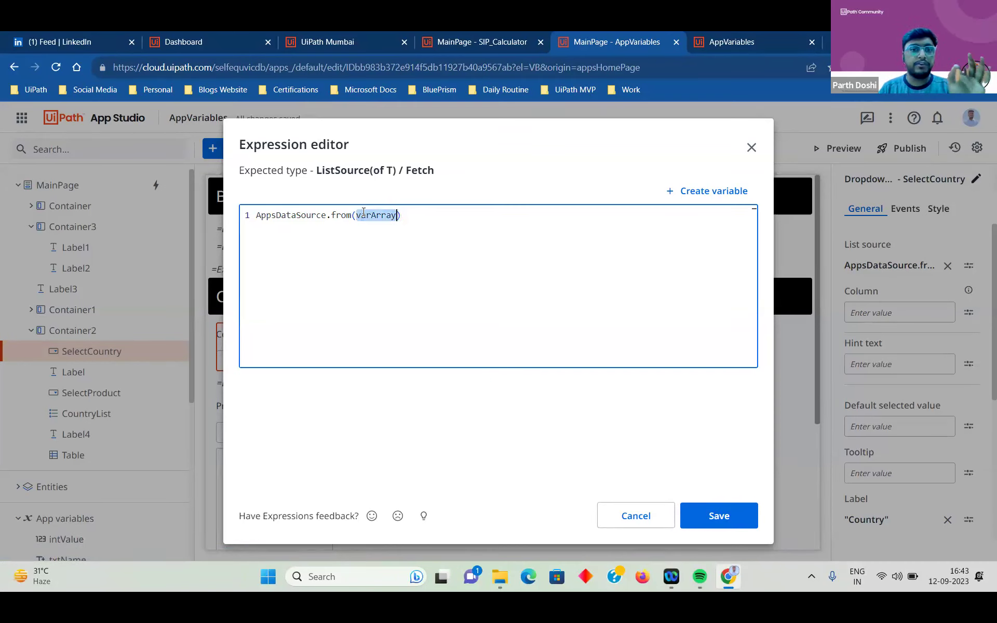
left_click(639, 512)
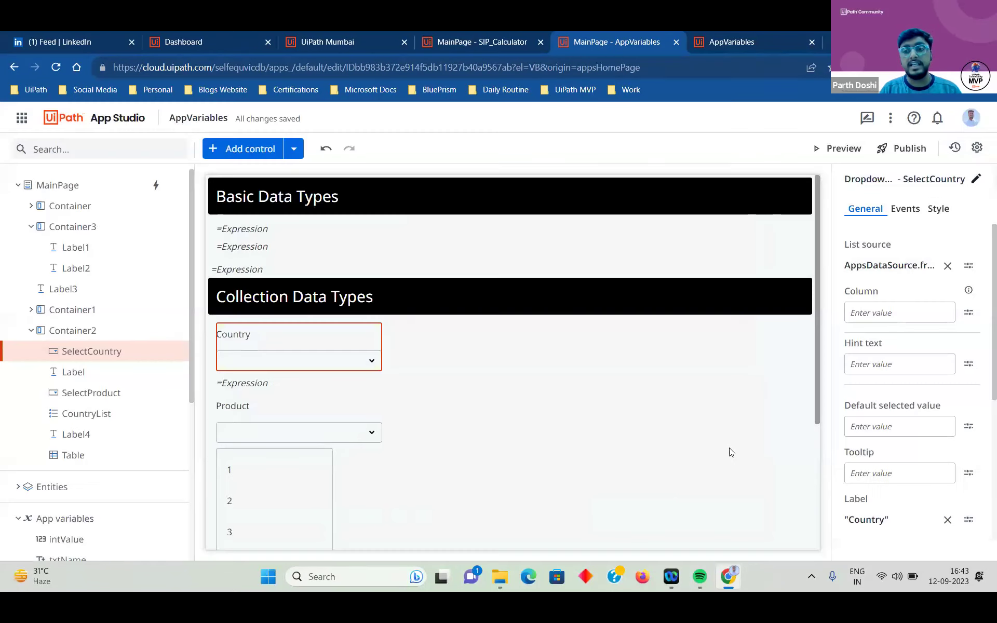
Open the rule for the MainPage load event and examine the value expression that sets varArray
left_click(737, 448)
scroll(788, 444, "down", 3)
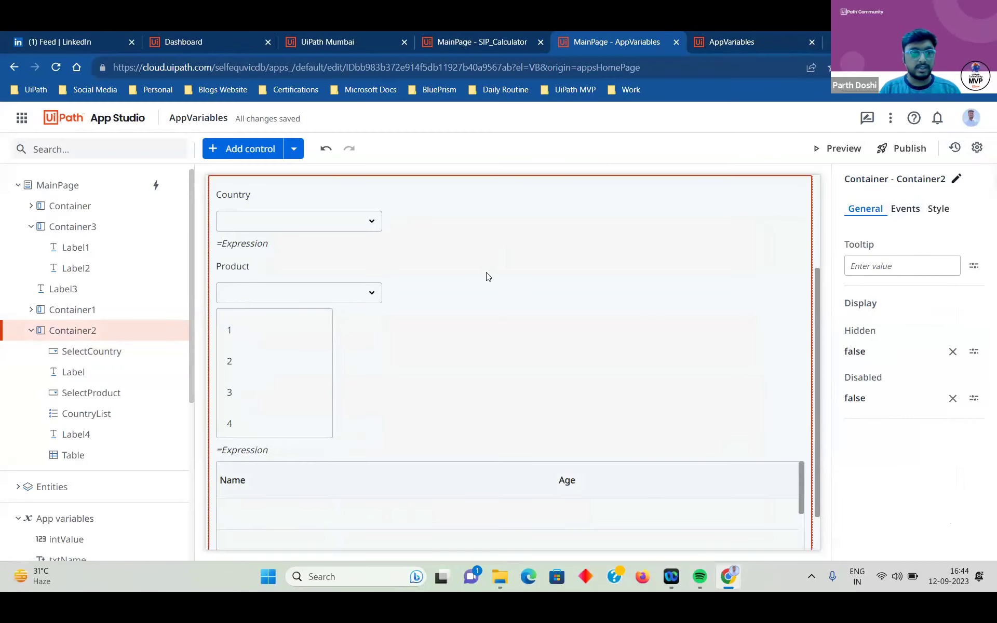
scroll(488, 276, "up", 1)
left_click(78, 193)
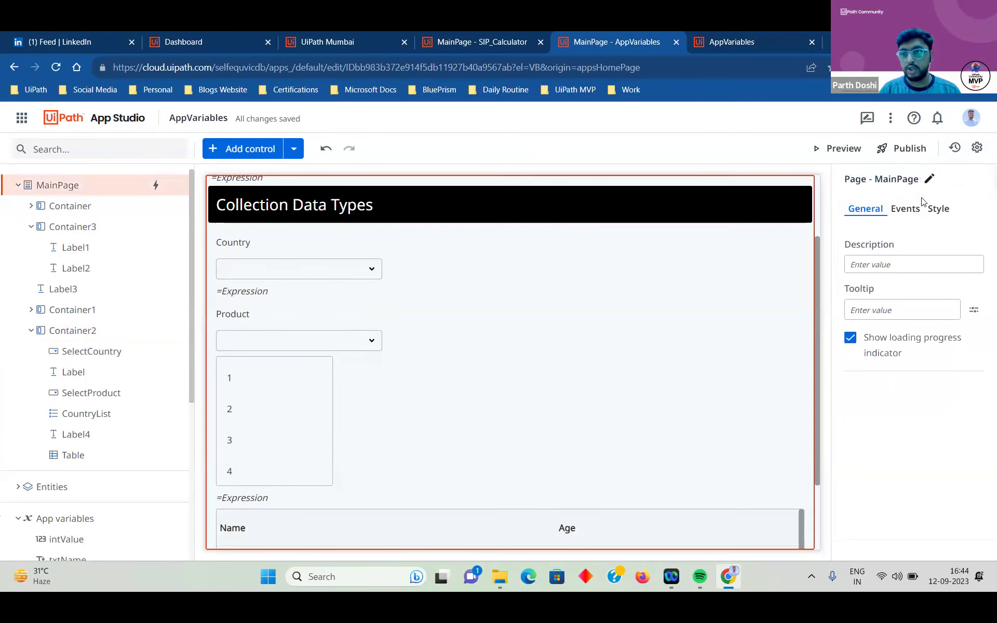
left_click(907, 210)
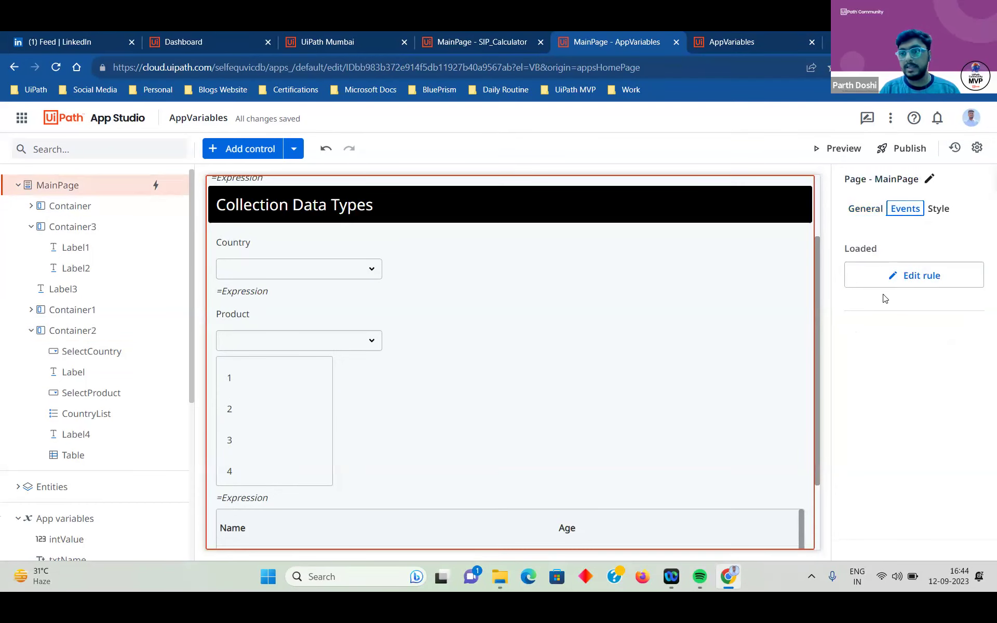
left_click(905, 277)
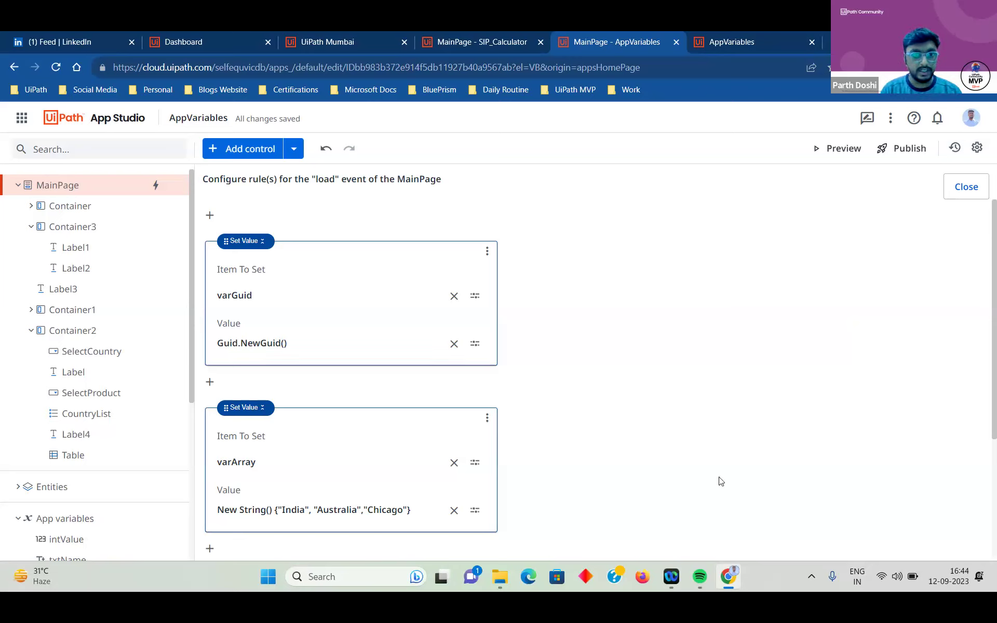
scroll(314, 452, "down", 2)
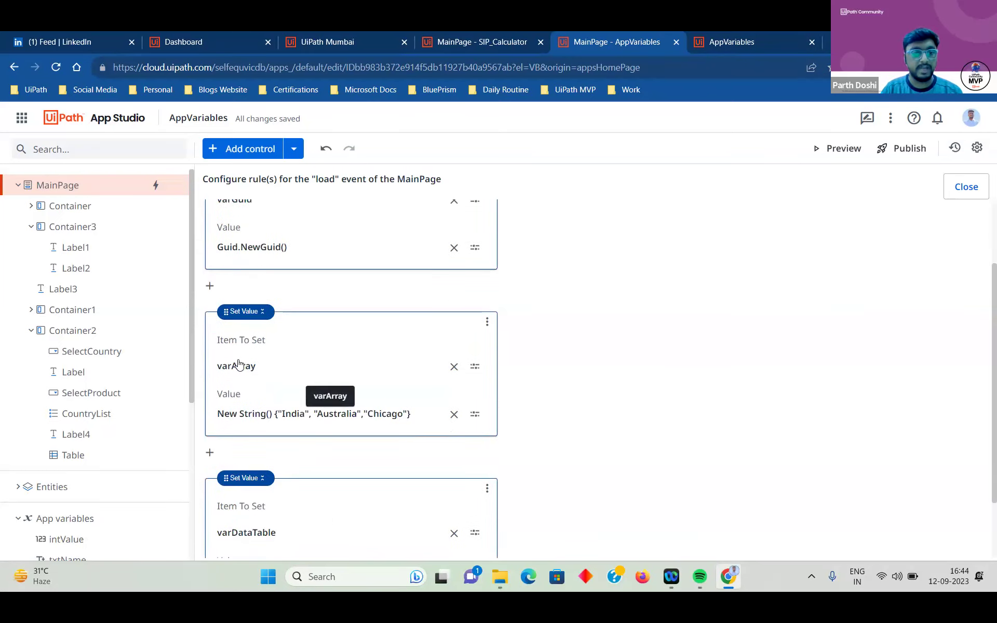
left_click(475, 414)
left_click(511, 443)
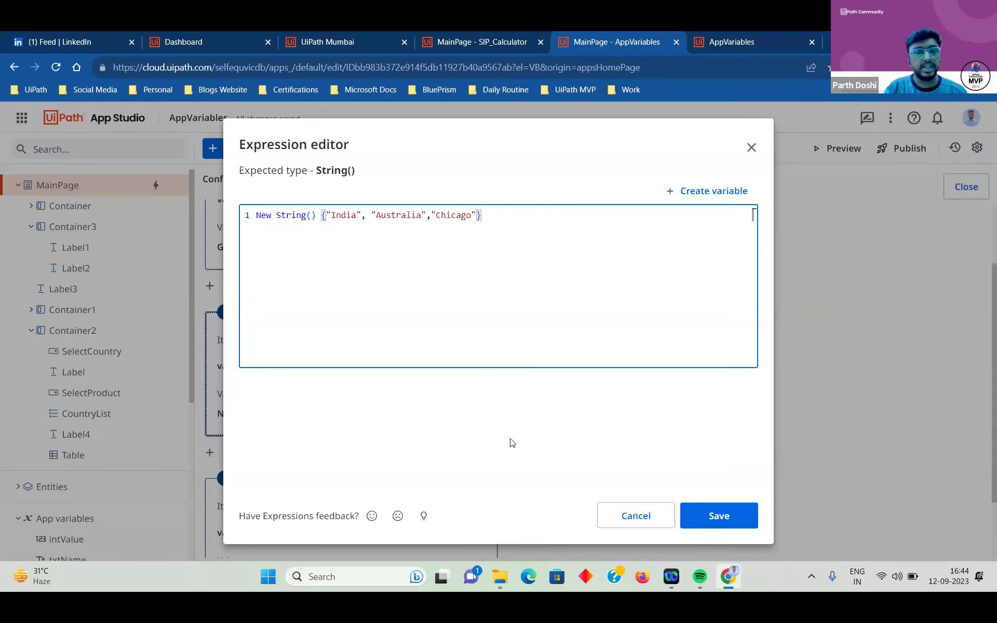
Test the Country dropdown in the running preview with Australia, India, Chicago and India again, checking the label below it
left_click(739, 46)
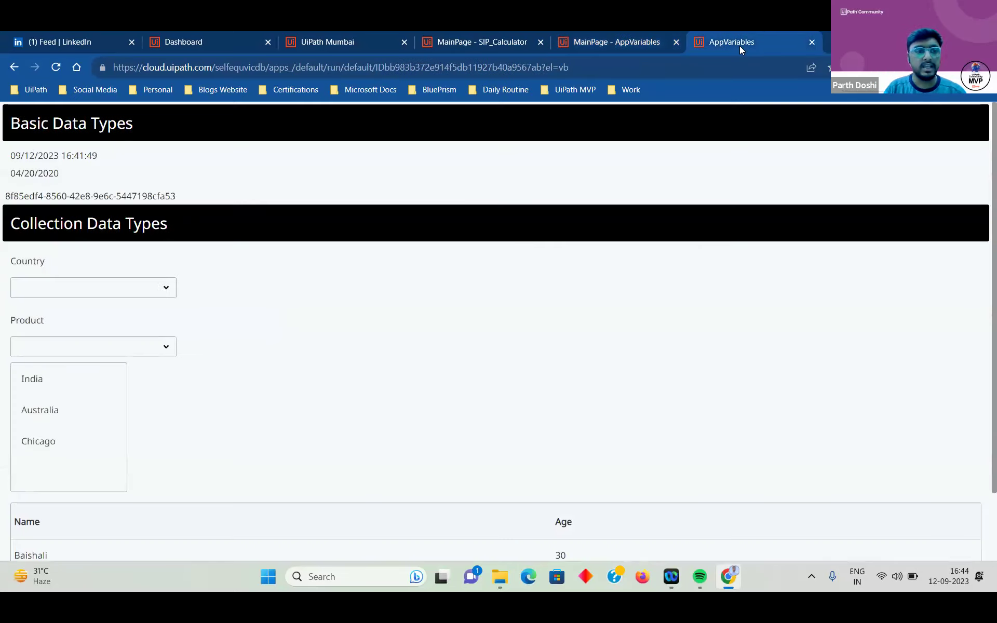
left_click(143, 288)
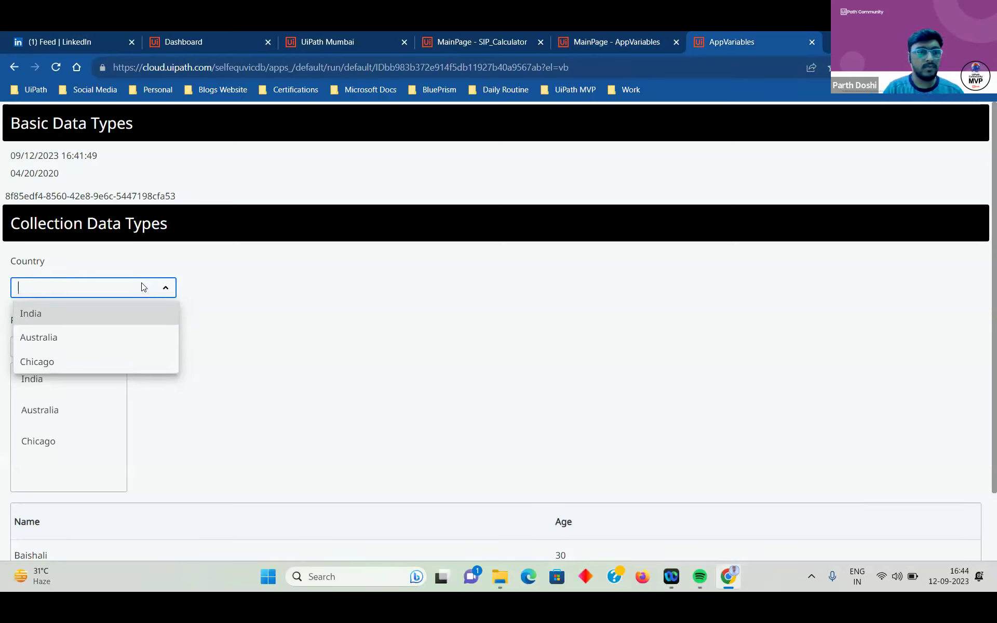
left_click(139, 336)
left_click(156, 294)
left_click(129, 311)
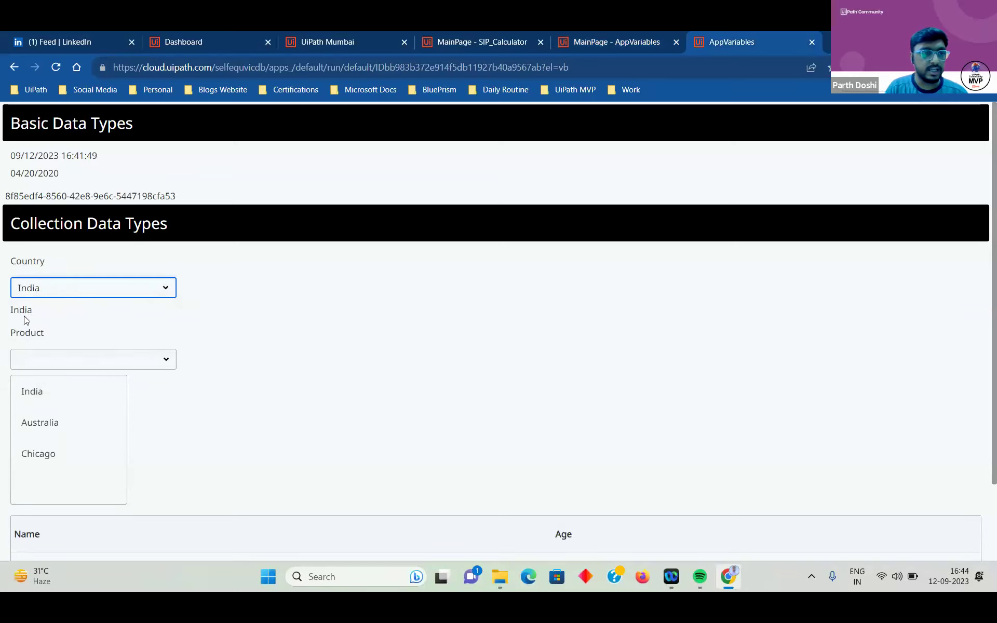
left_click_drag(7, 314, 56, 325)
left_click(85, 299)
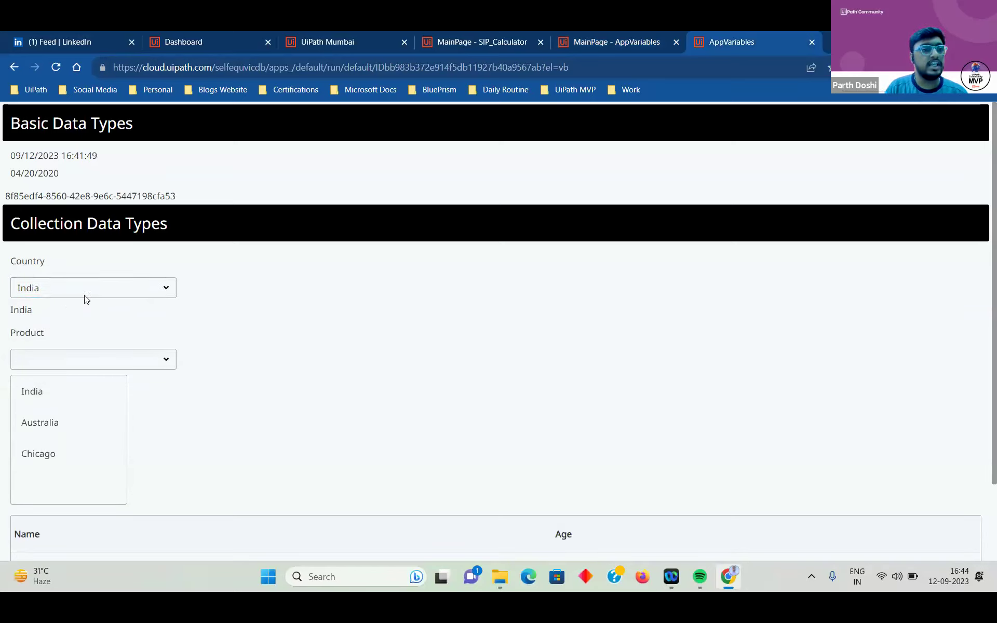
left_click(112, 285)
left_click(103, 356)
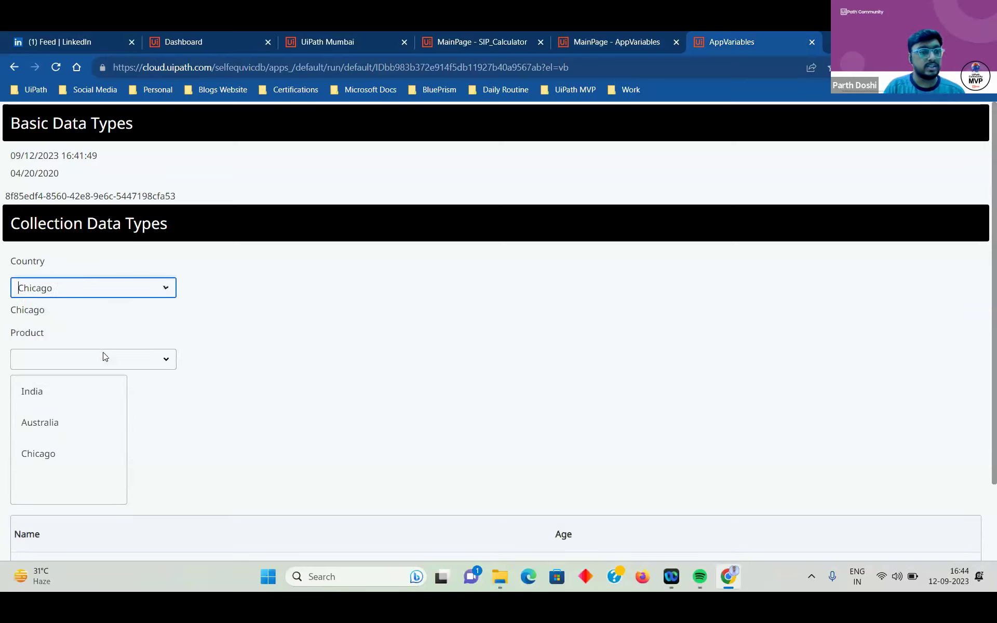
left_click(115, 296)
left_click(80, 314)
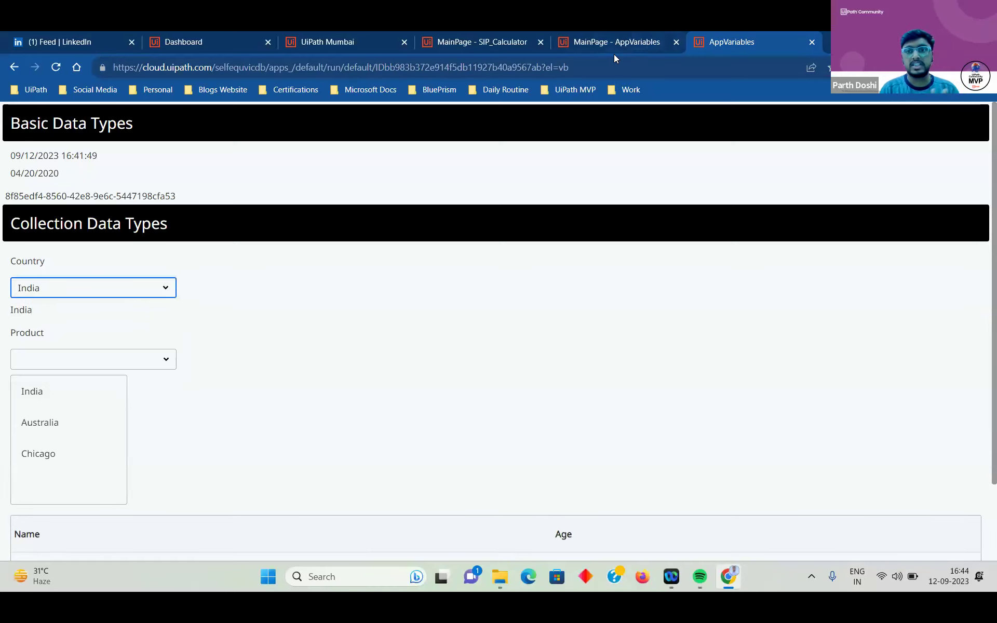
Return to the app editor, cancel the varArray expression without changes and close the MainPage load rule
mouse_move(605, 48)
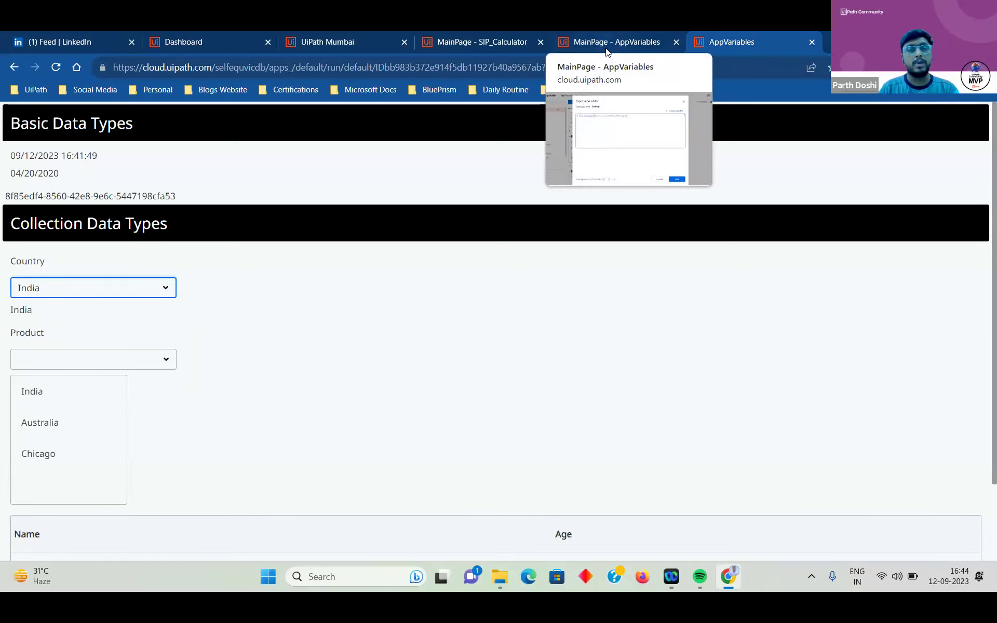
left_click(606, 47)
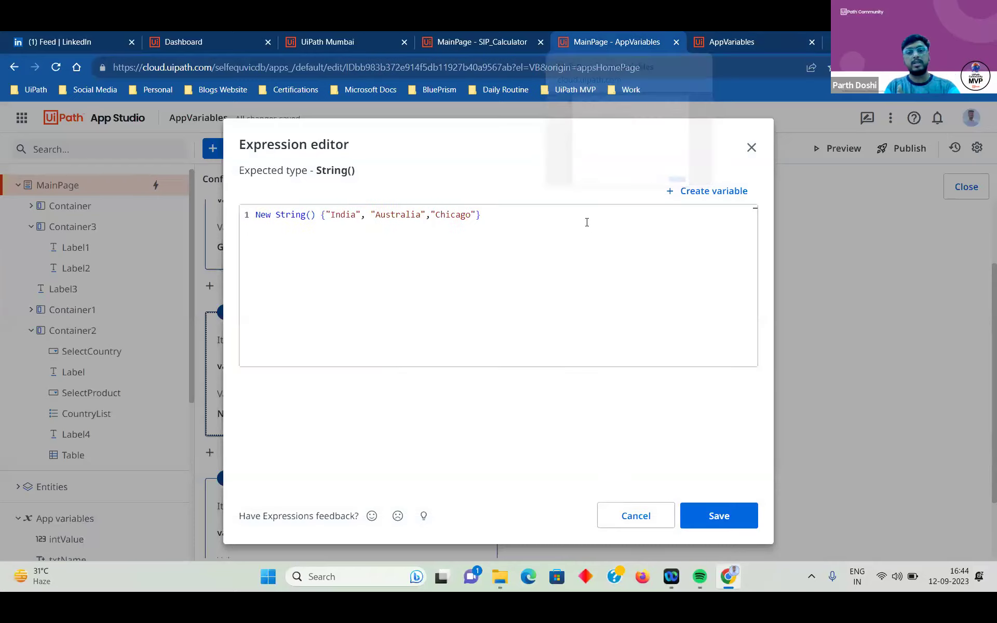
left_click(611, 527)
left_click(966, 186)
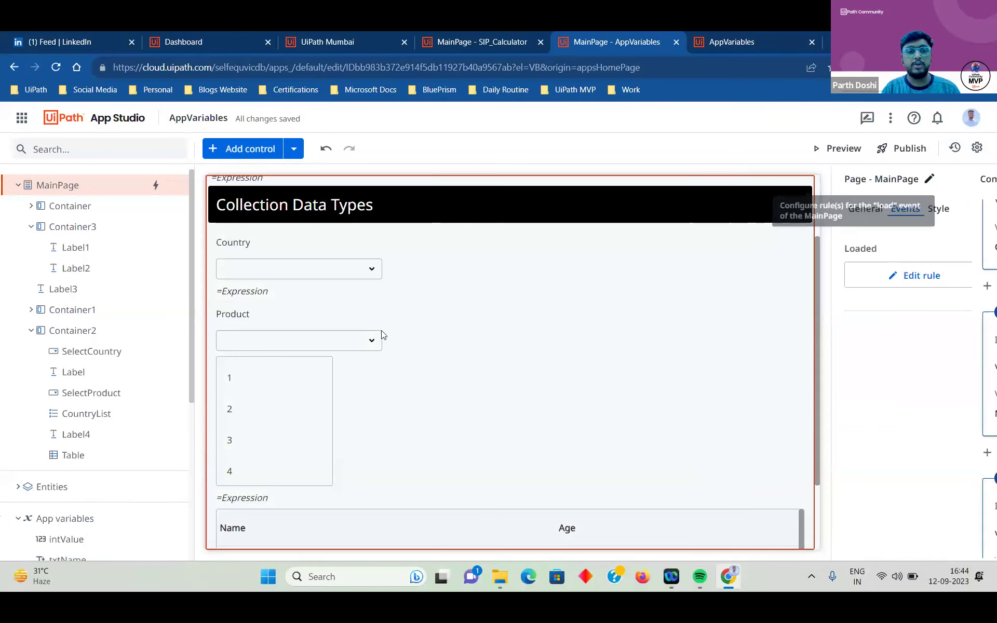
Examine each part of the text expression of the label below the Country dropdown, and close it without changes
left_click(235, 294)
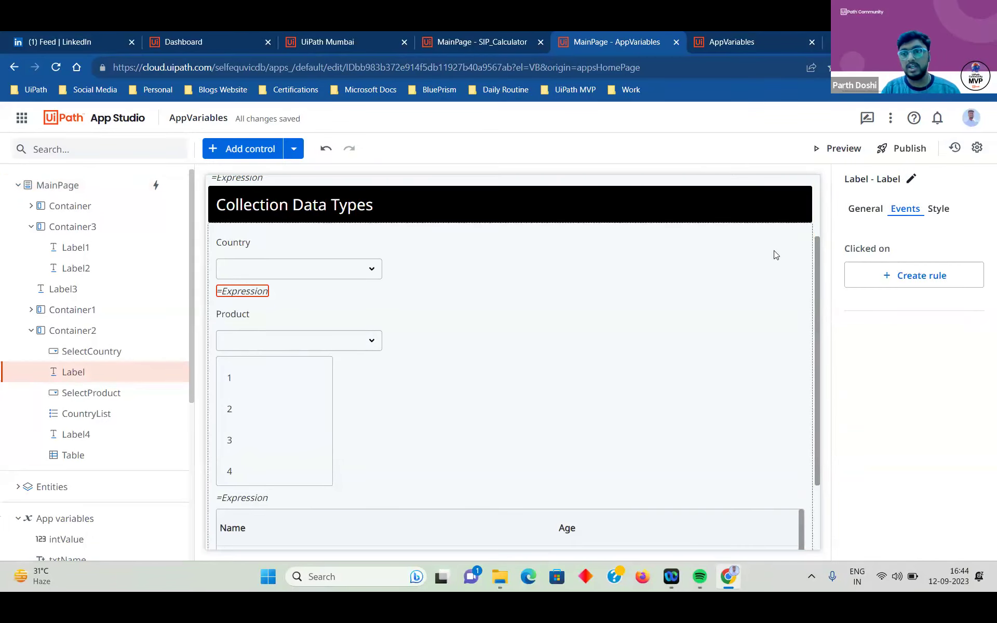
left_click(865, 209)
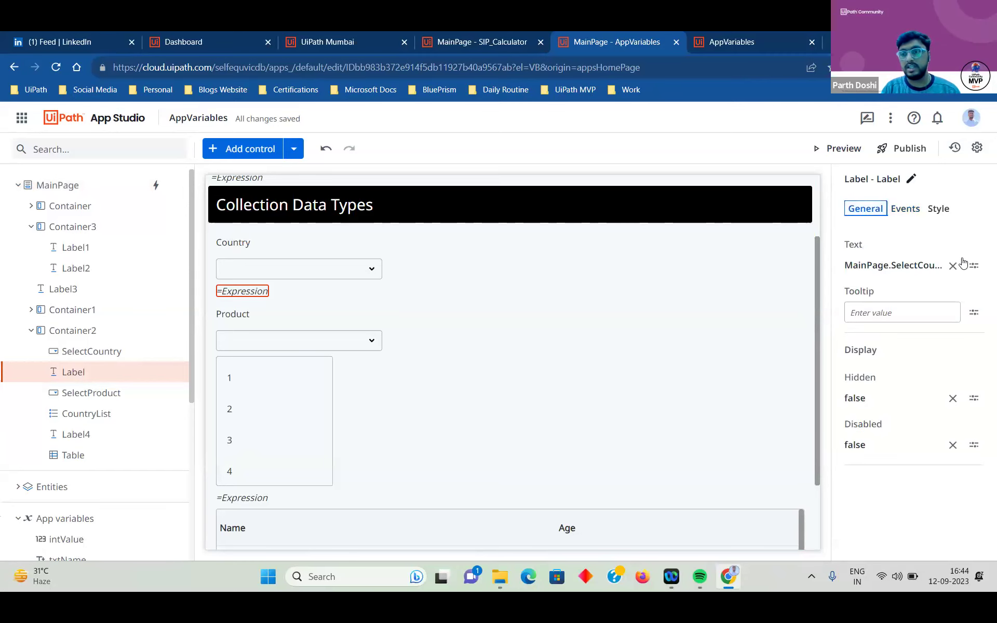
left_click(973, 265)
double_click(293, 213)
double_click(364, 215)
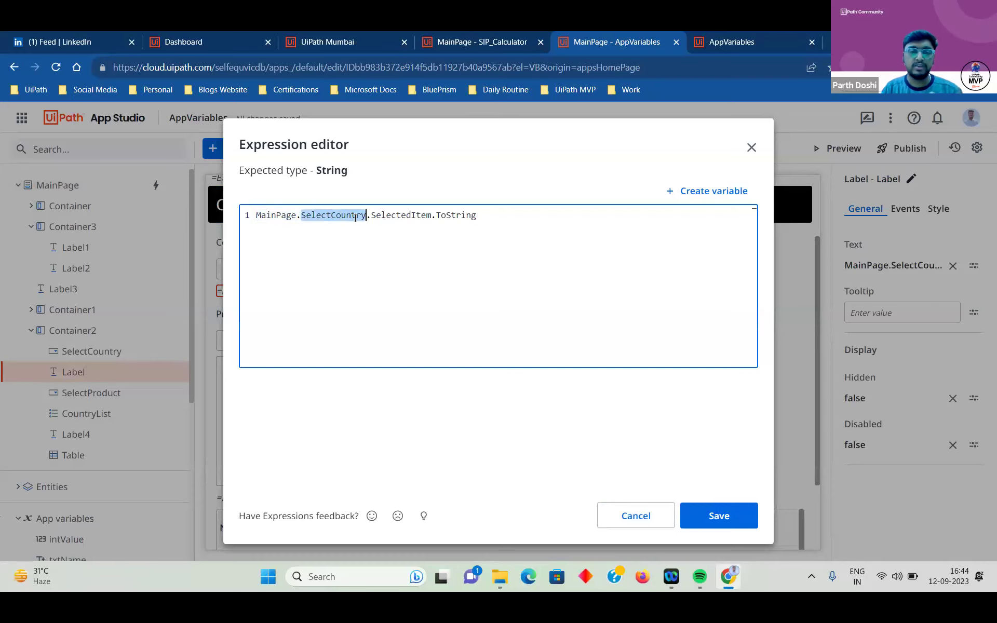
double_click(393, 217)
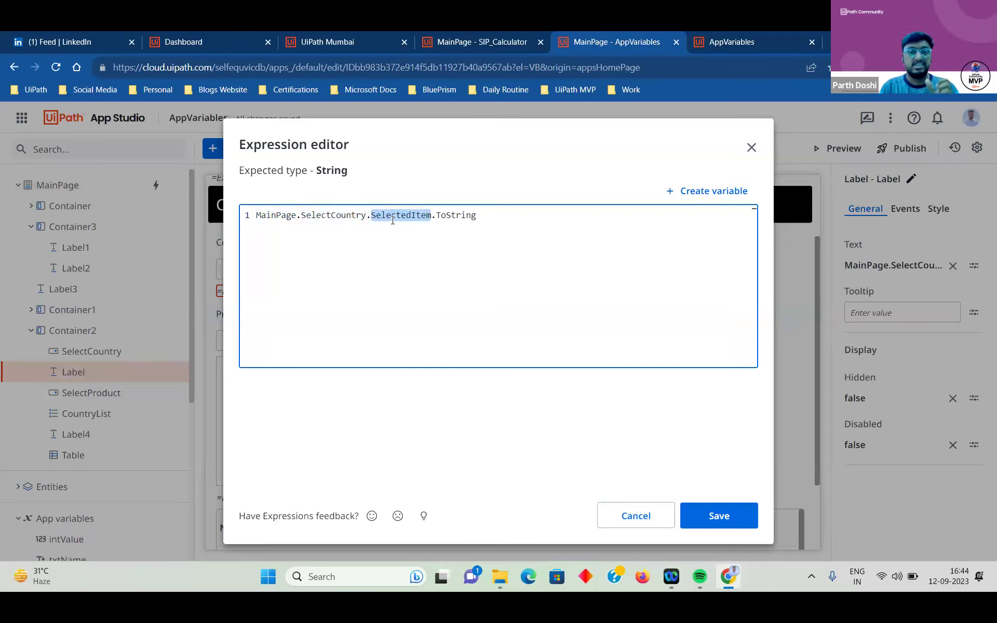
double_click(472, 216)
left_click(648, 519)
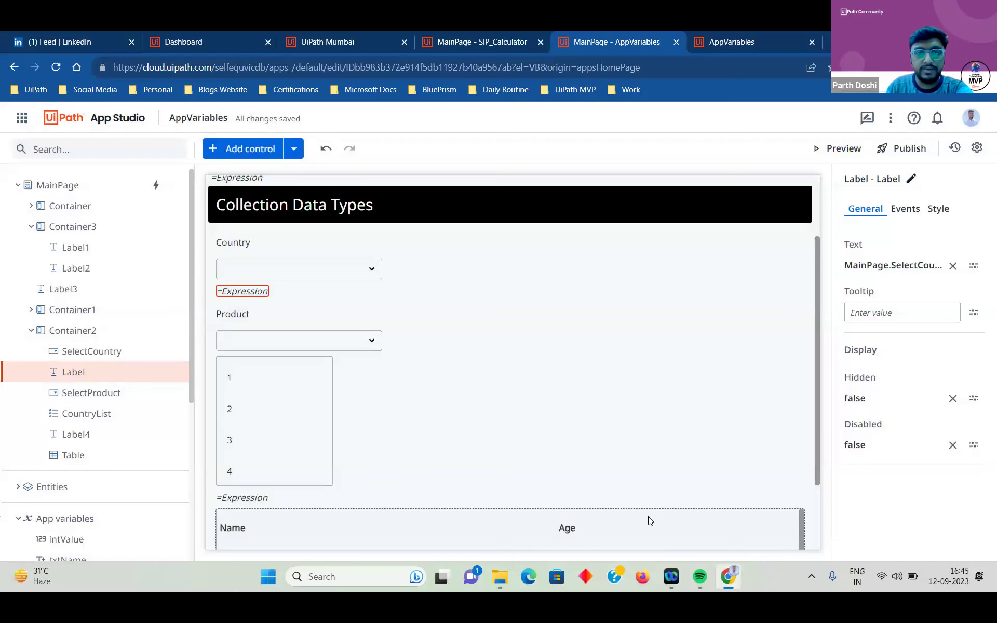
Open the Product dropdown's list source expression and examine its AppsDataSource.from call
left_click(364, 346)
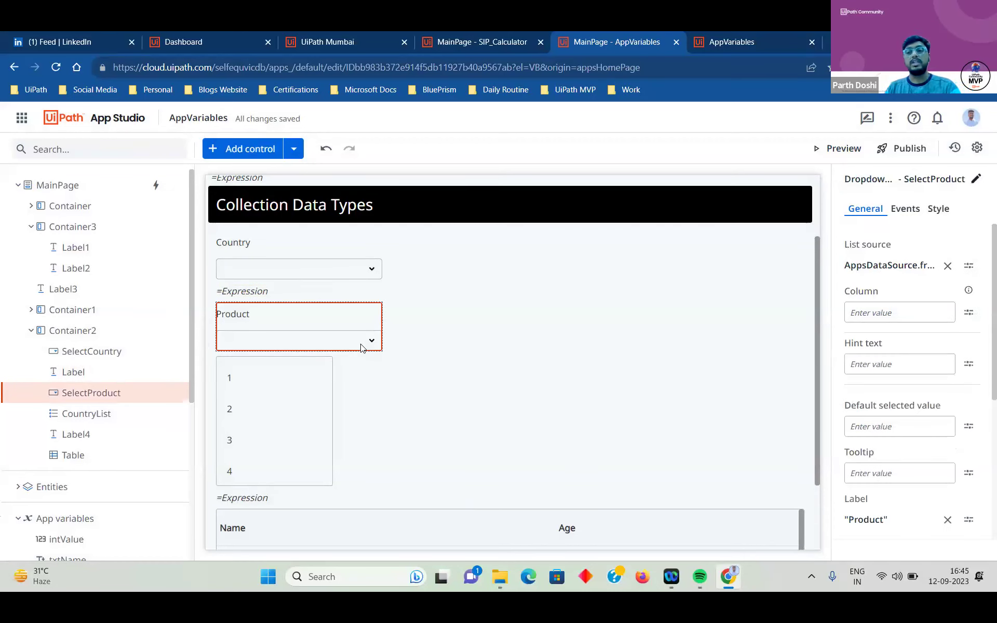
left_click(969, 266)
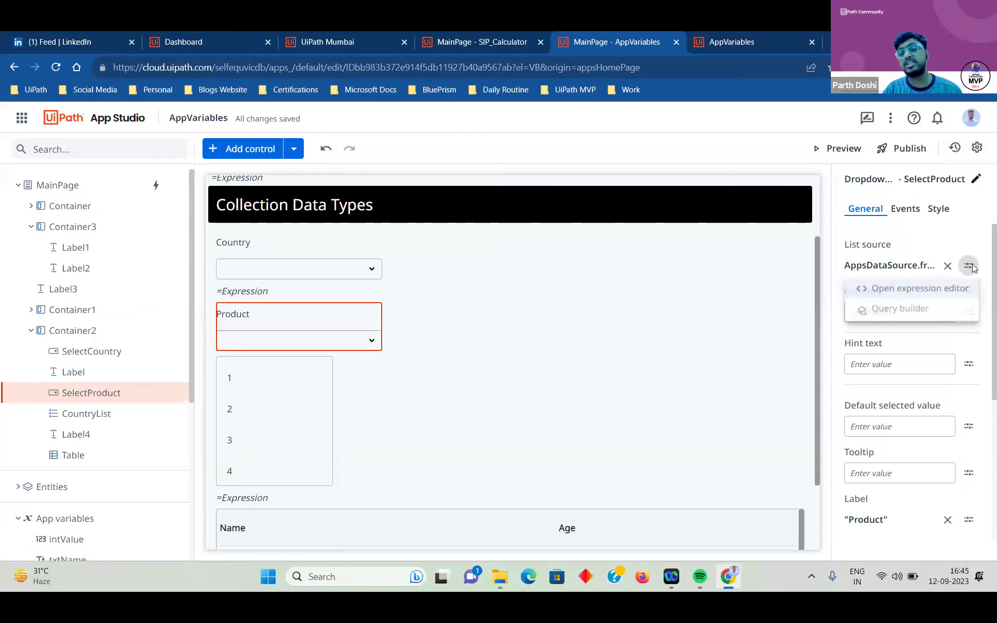
left_click(865, 290)
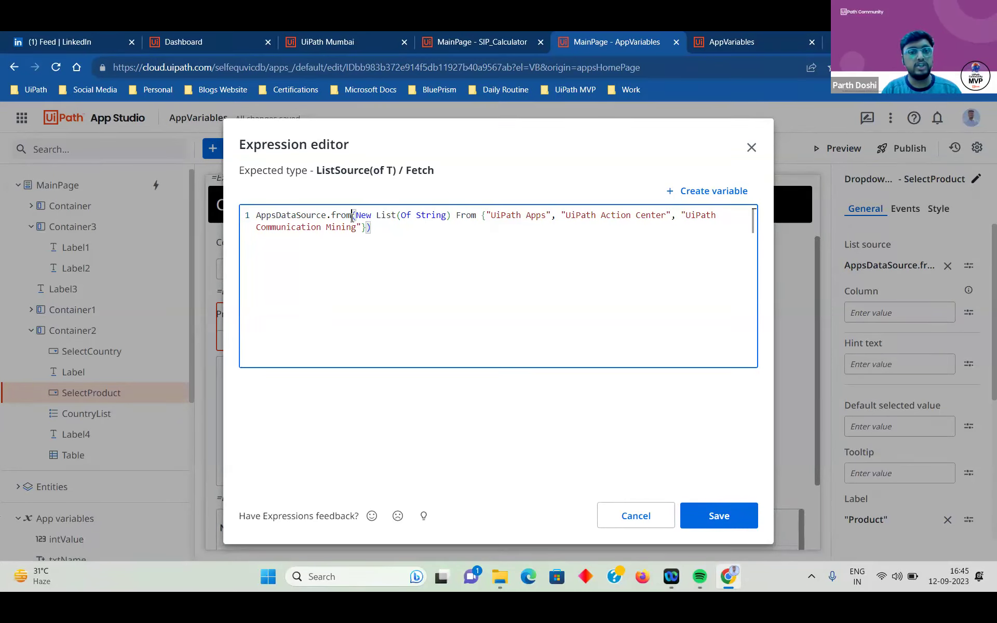
left_click_drag(352, 217, 255, 216)
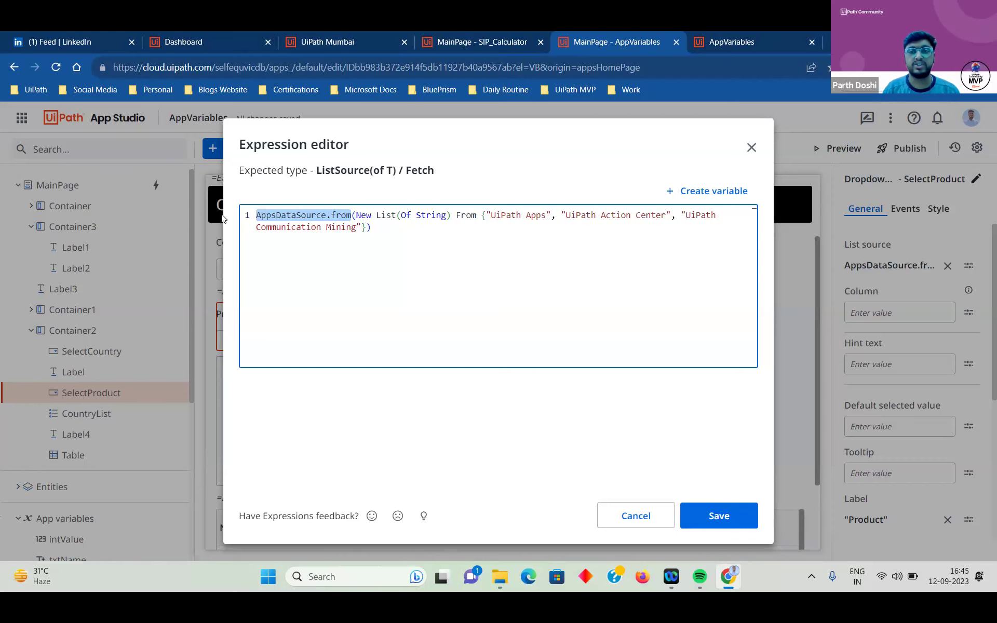
In the running preview, try UiPath Action Center and UiPath Communication Mining as Product, then set Country to Australia and Product to UiPath Apps
left_click(730, 45)
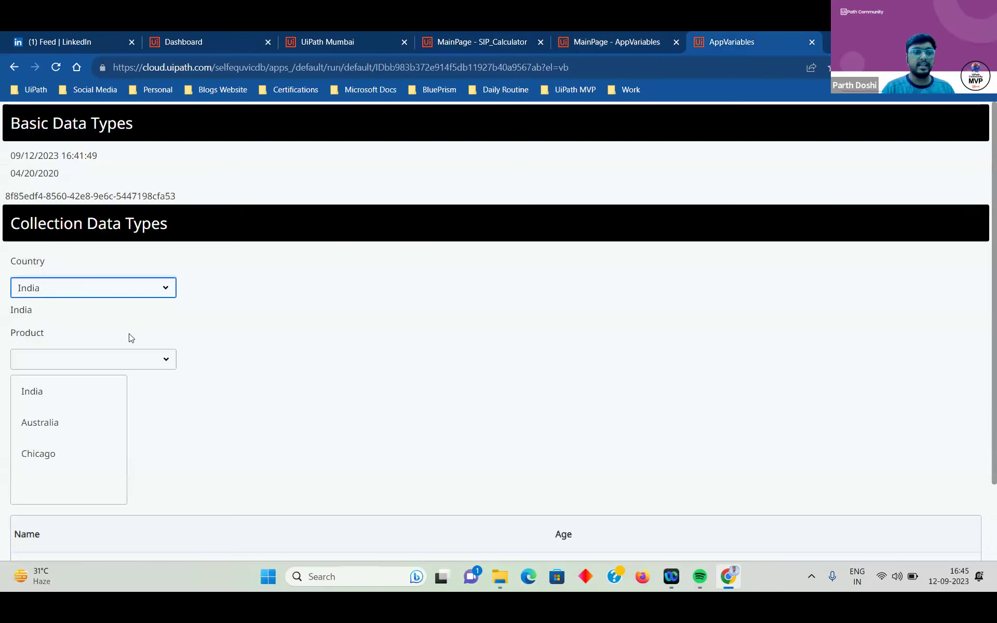
left_click(116, 358)
left_click(98, 409)
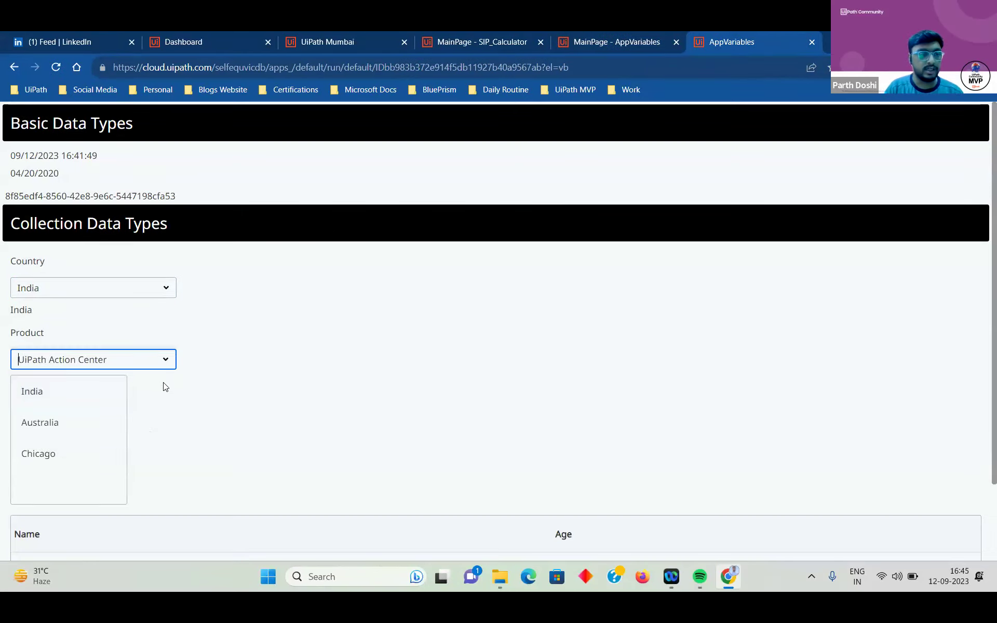
left_click(164, 361)
left_click(150, 431)
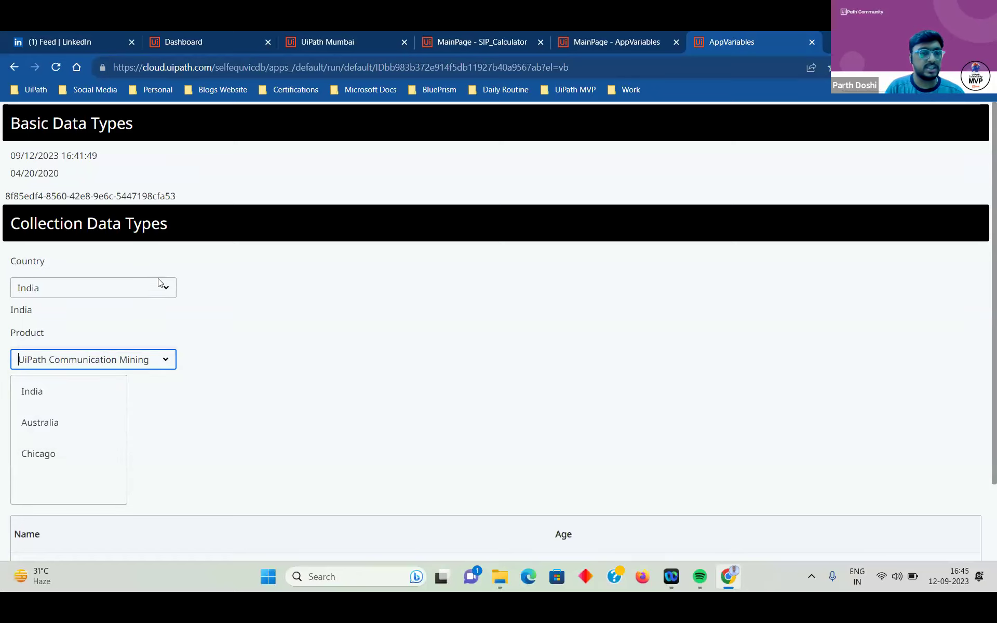
left_click(164, 288)
left_click(124, 338)
left_click(164, 359)
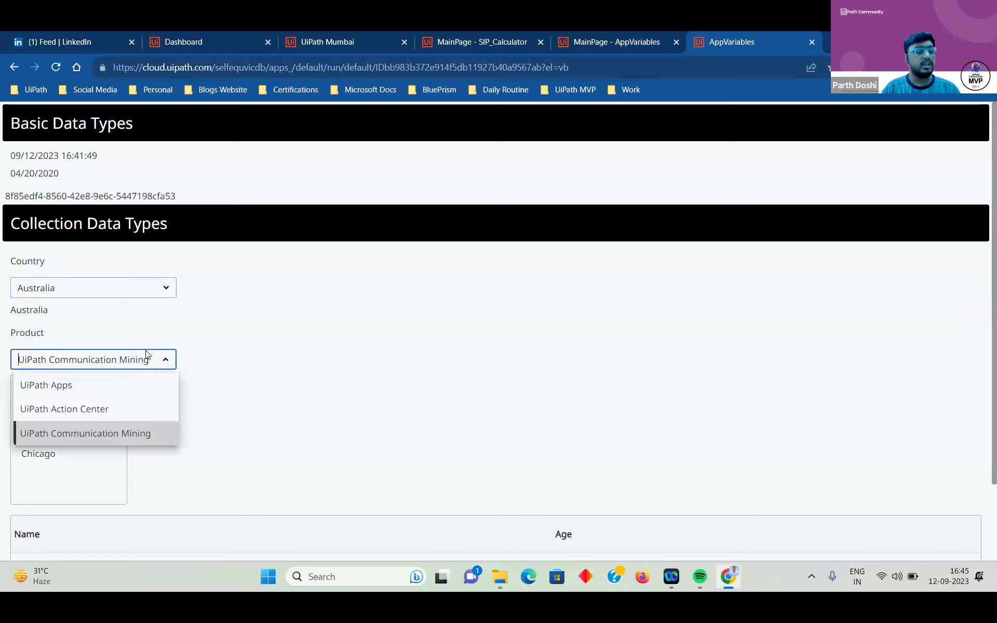
left_click(151, 382)
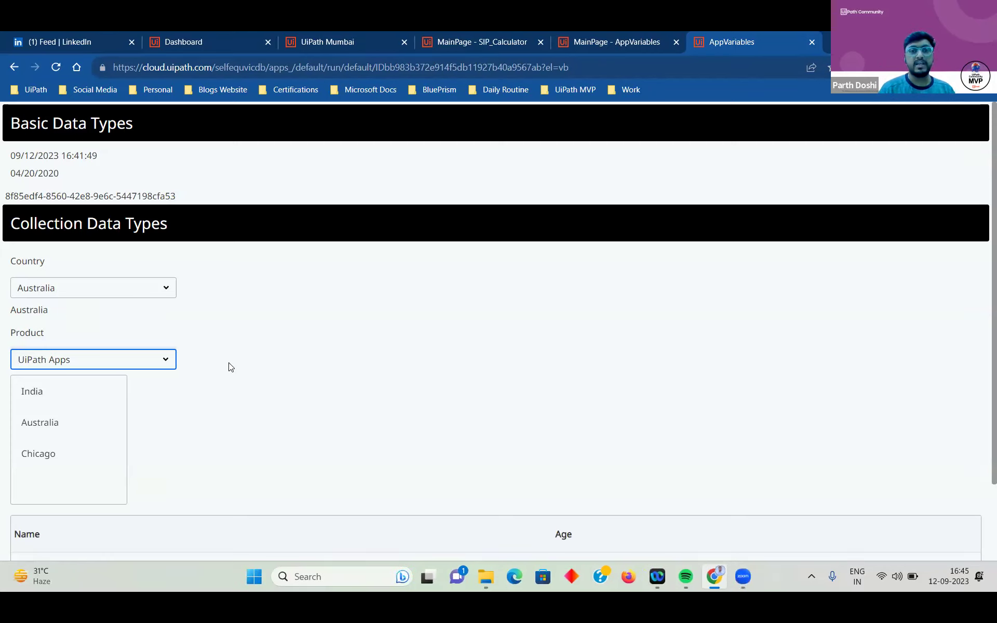
Return to the app editor and close the Product dropdown's list source expression without changes
left_click(817, 33)
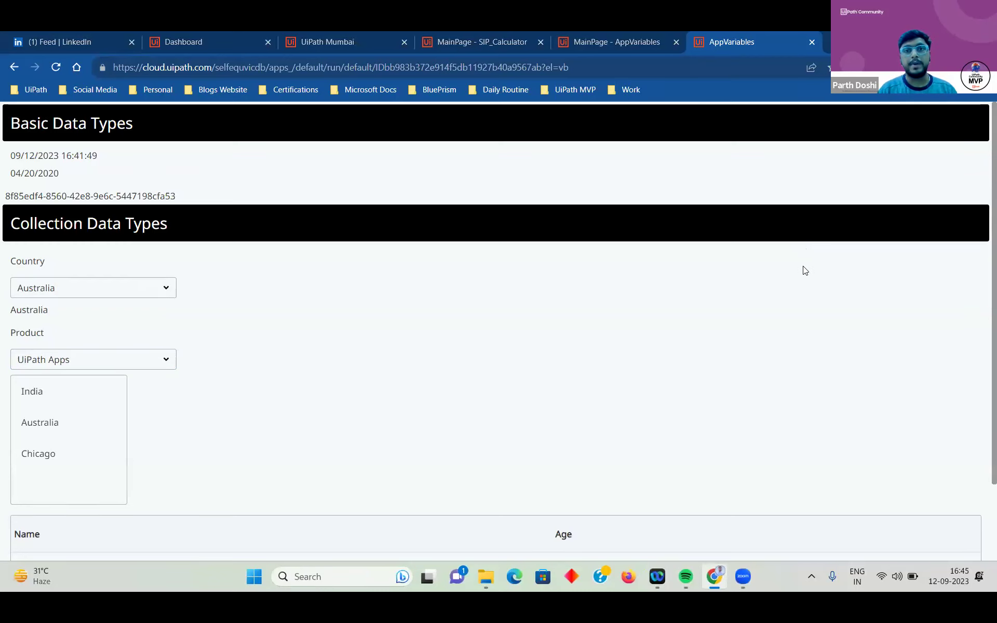
left_click(589, 37)
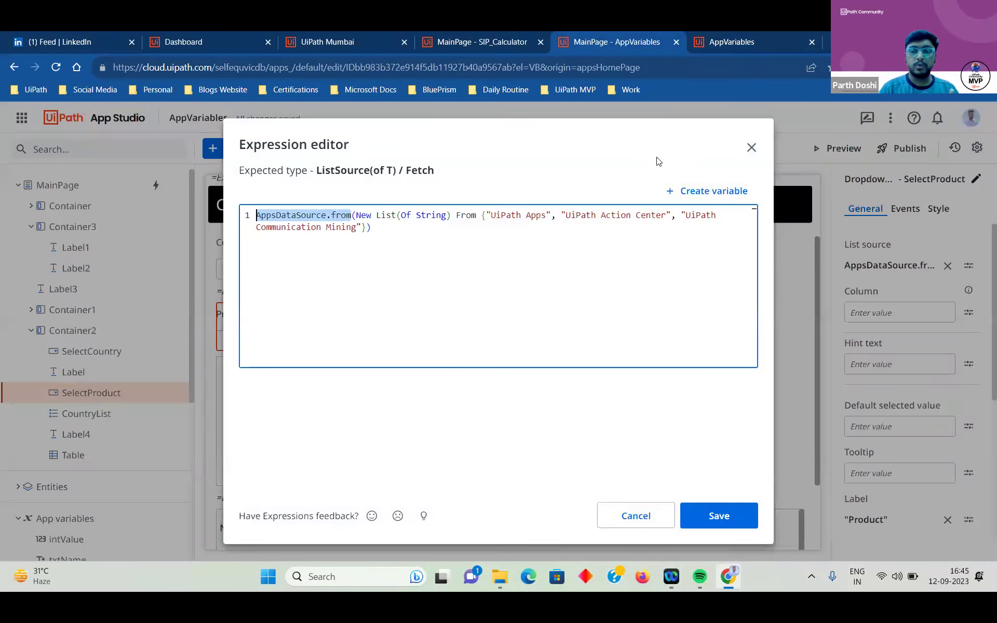
left_click(752, 147)
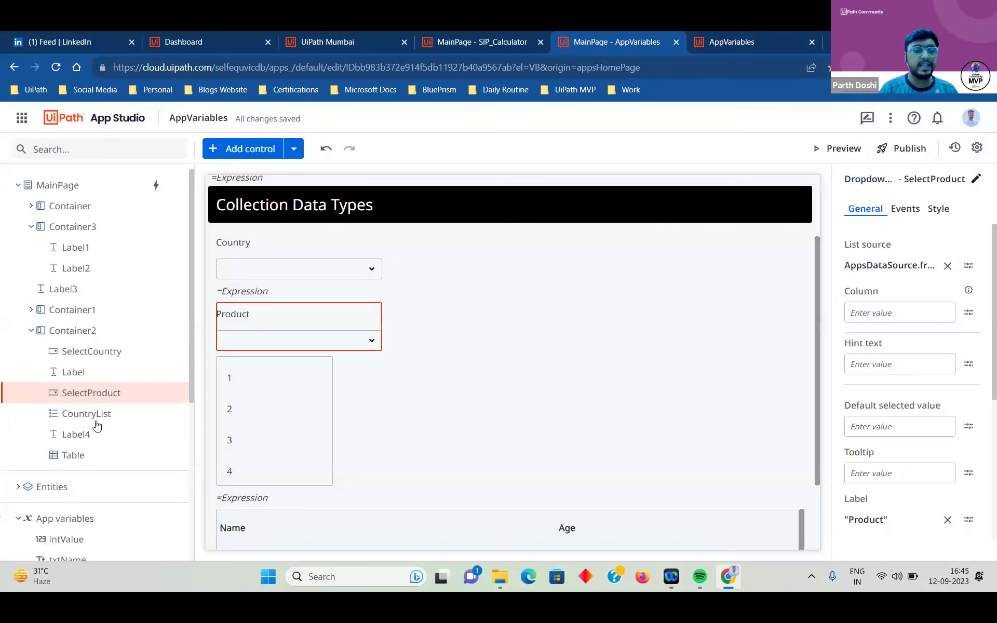
scroll(88, 421, "down", 5)
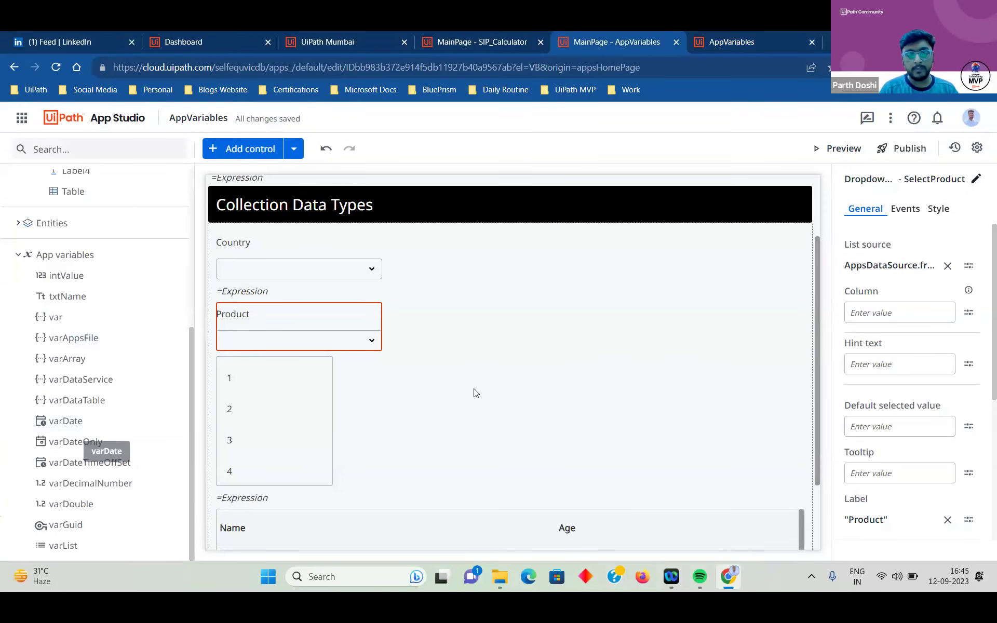
scroll(474, 393, "down", 2)
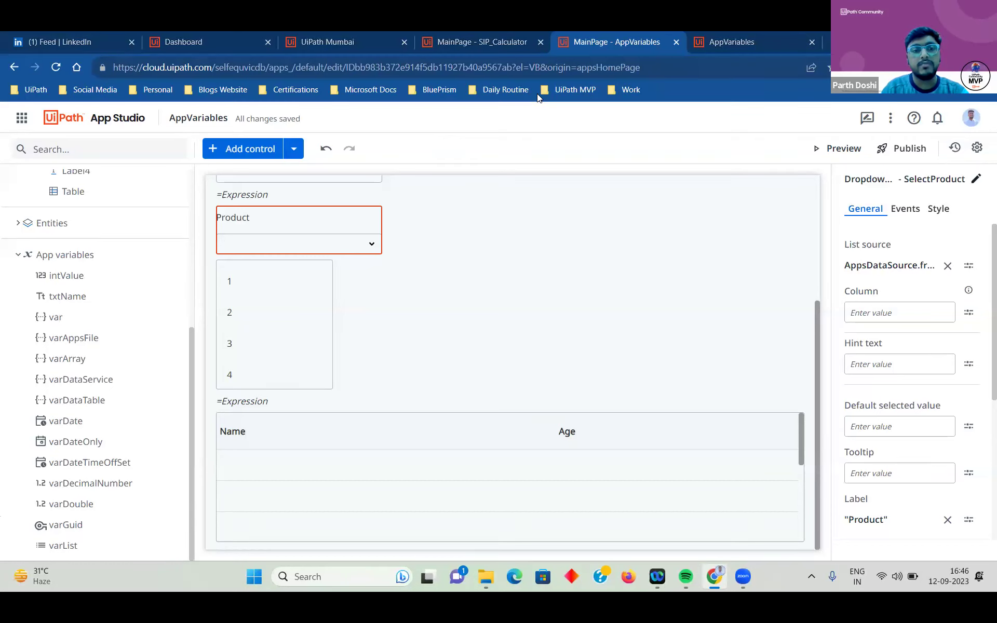
left_click(571, 253)
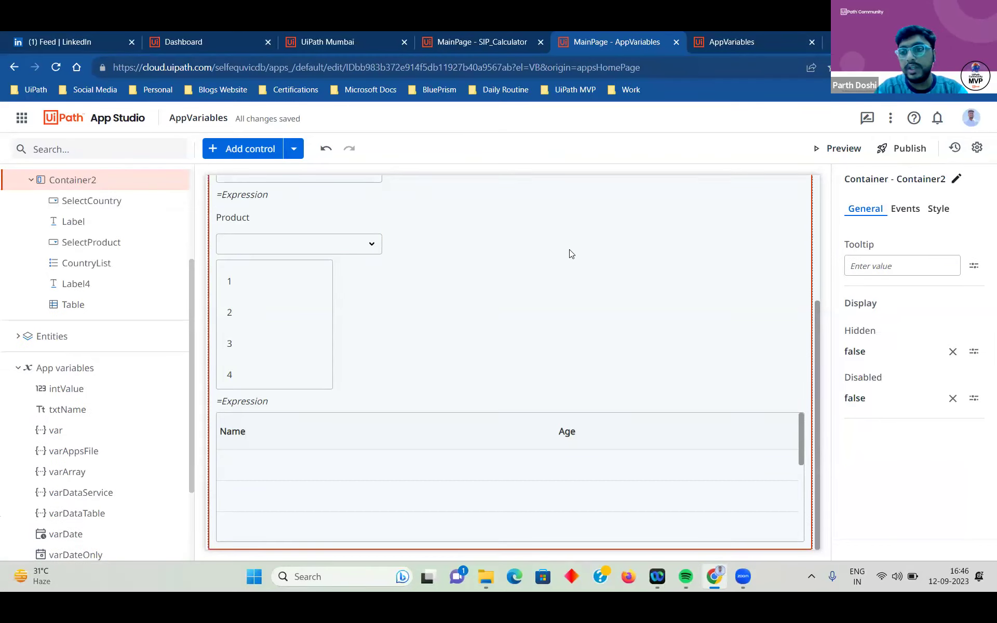
Switch to the SIP_Calculator app in the editor and run its preview
left_click(817, 210)
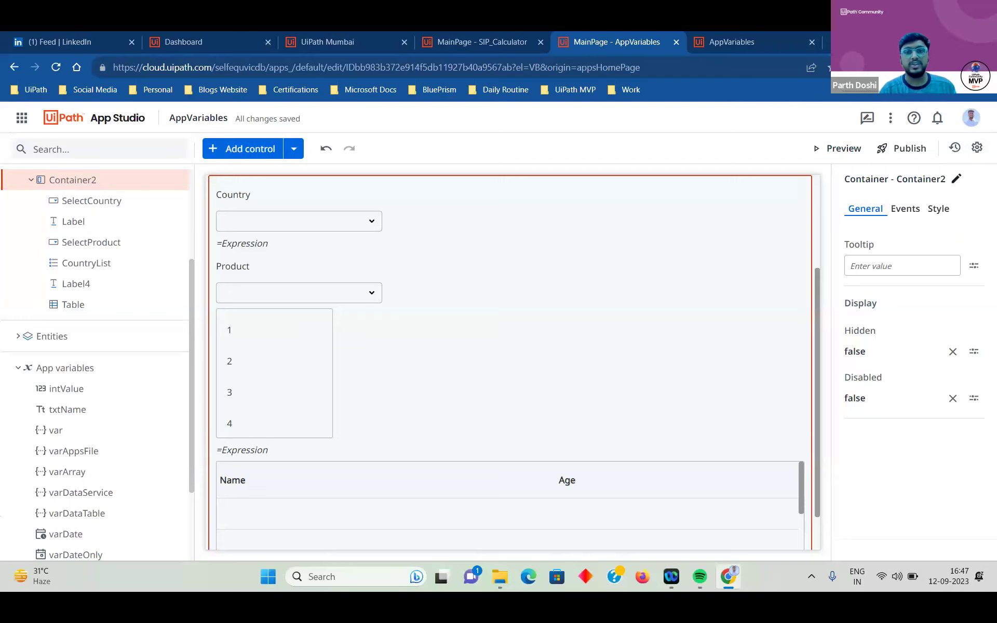
left_click(494, 41)
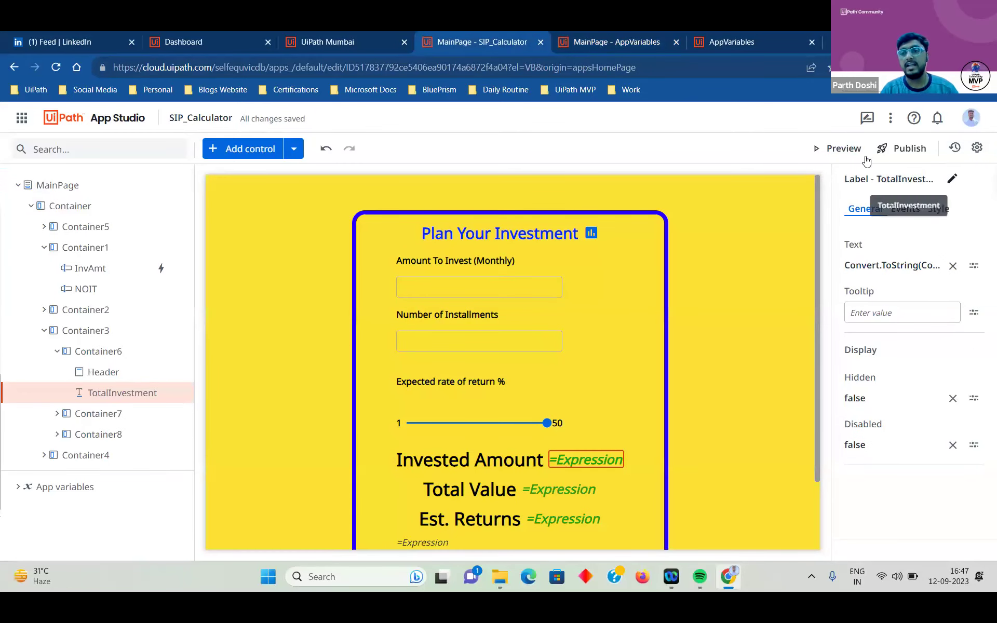
left_click(842, 149)
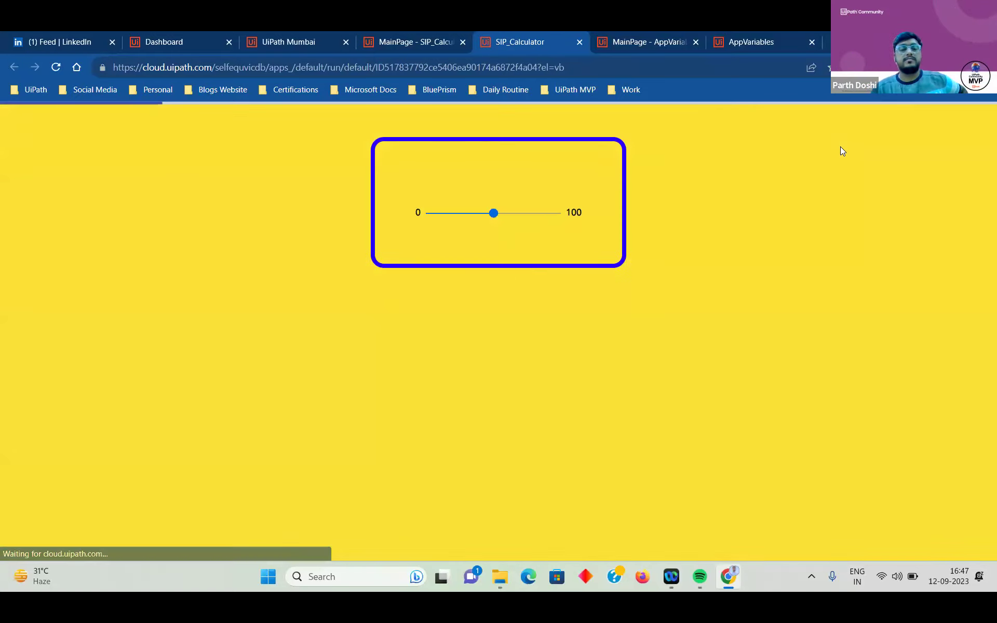
In the calculator preview, set the monthly amount to 5000, the number of installments to 24 and the expected rate of return to 10%
left_click(556, 209)
type("5000")
key("Tab")
type("24")
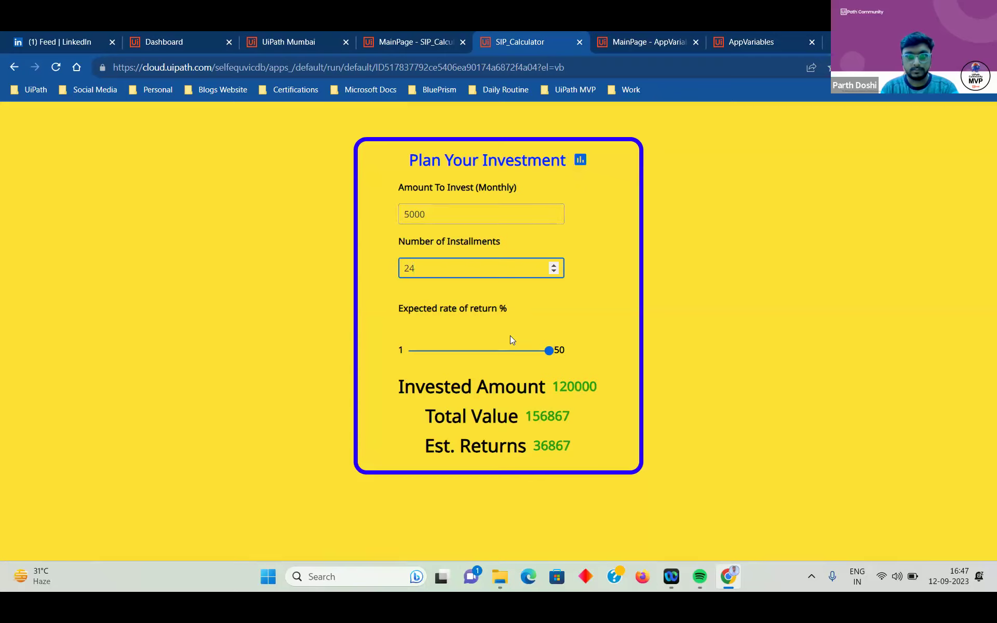
left_click_drag(545, 354, 434, 352)
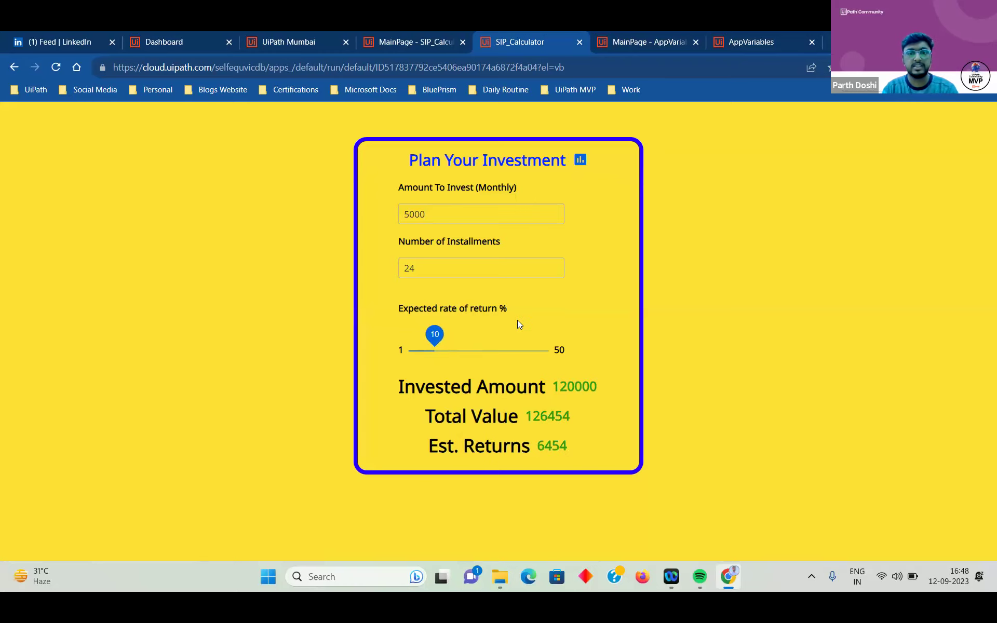
left_click(612, 397)
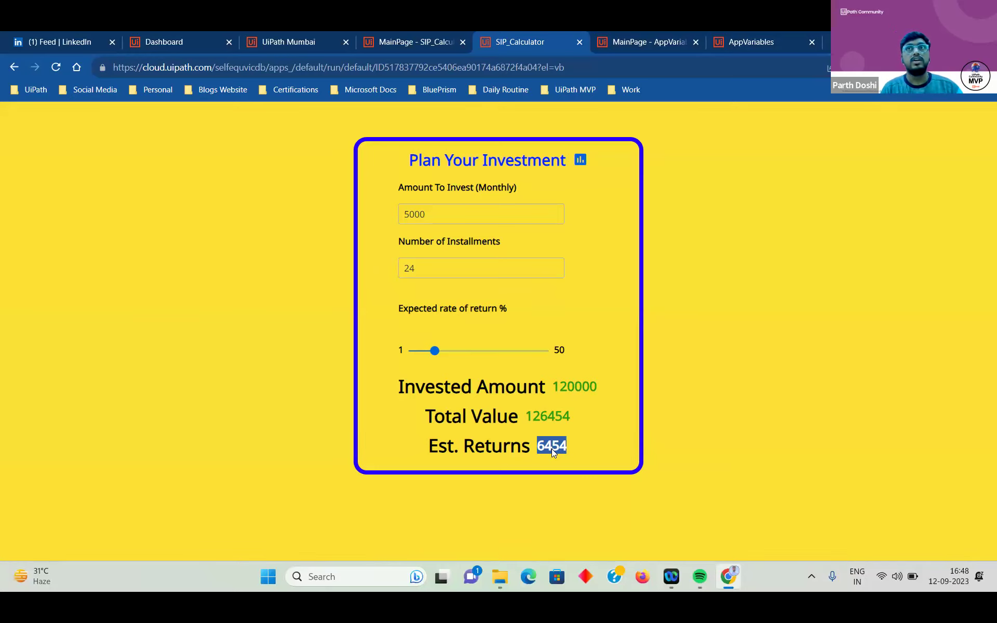
left_click(603, 417)
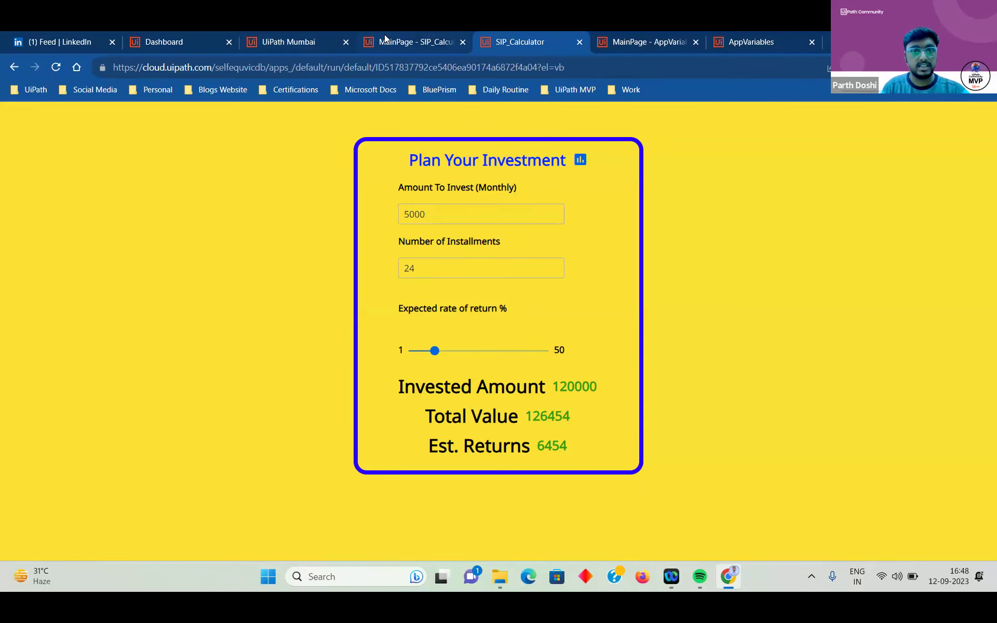
Back in the SIP_Calculator editor, examine the Total Value label's text expression, including its InvAmt conversion, and close it without changes
left_click(385, 42)
scroll(523, 412, "down", 2)
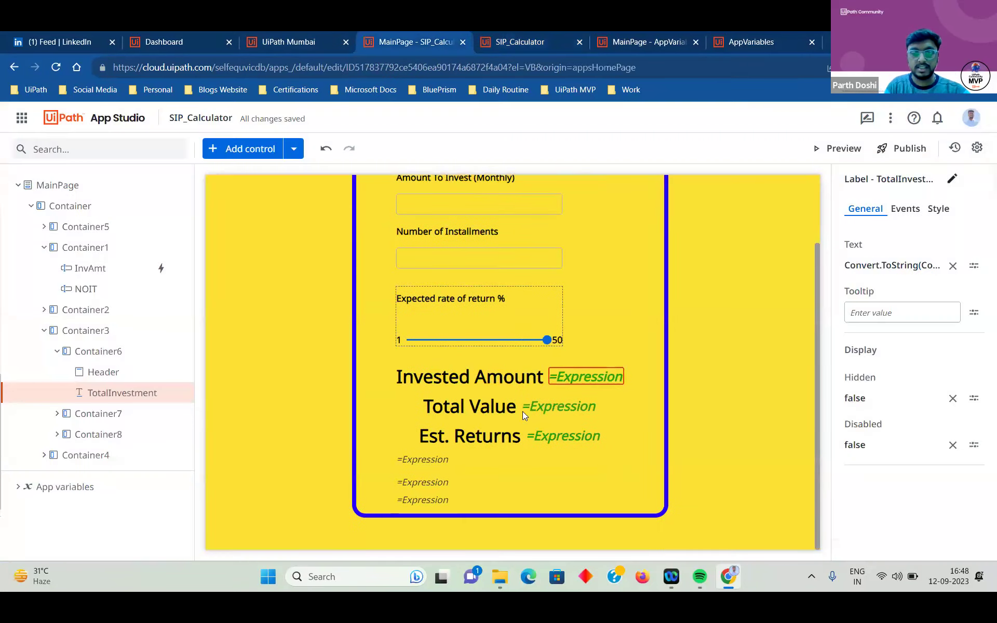
left_click(553, 409)
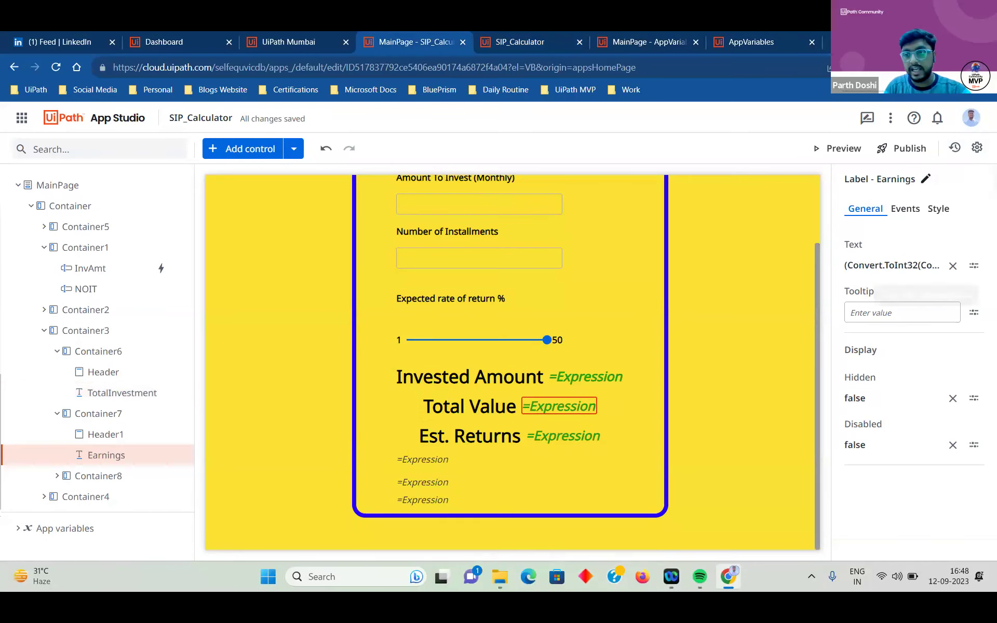
left_click(975, 267)
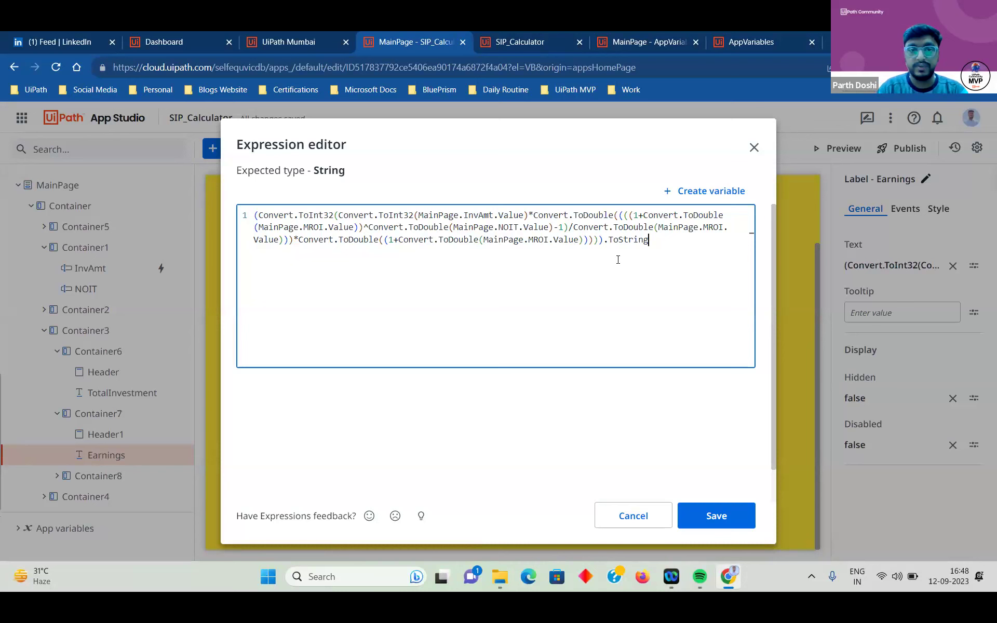
left_click_drag(528, 214, 340, 214)
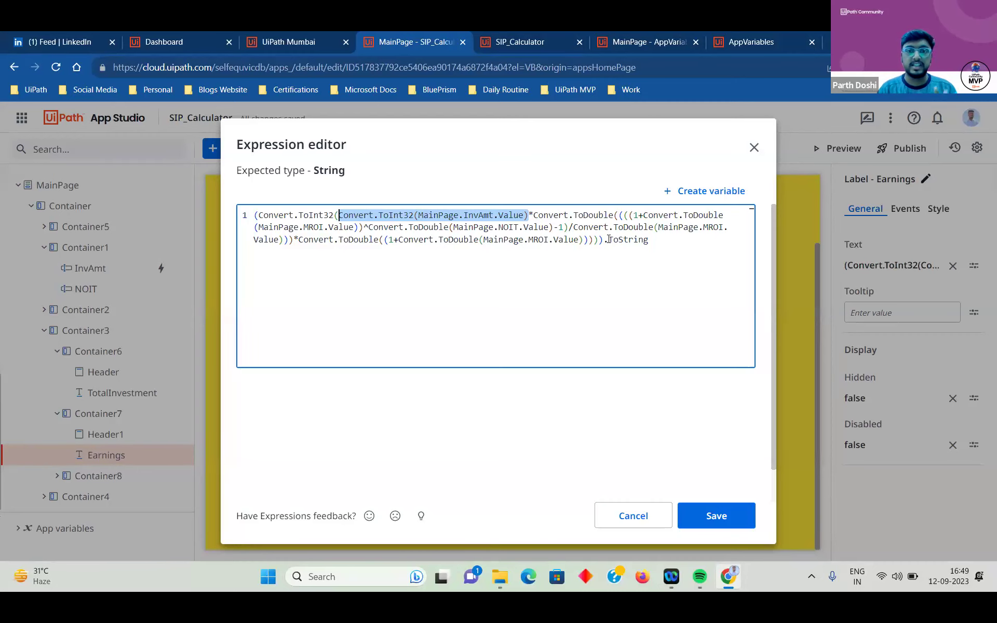
left_click(625, 525)
Open the Est. Returns label's text expression, examine its formula, and close it without changes
left_click(592, 438)
left_click(973, 266)
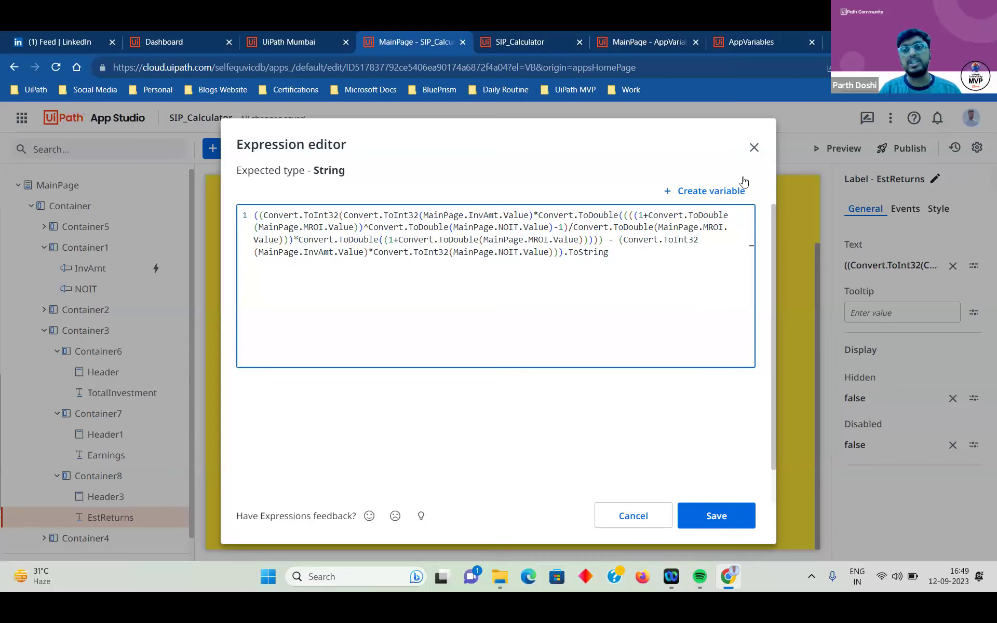
left_click(752, 148)
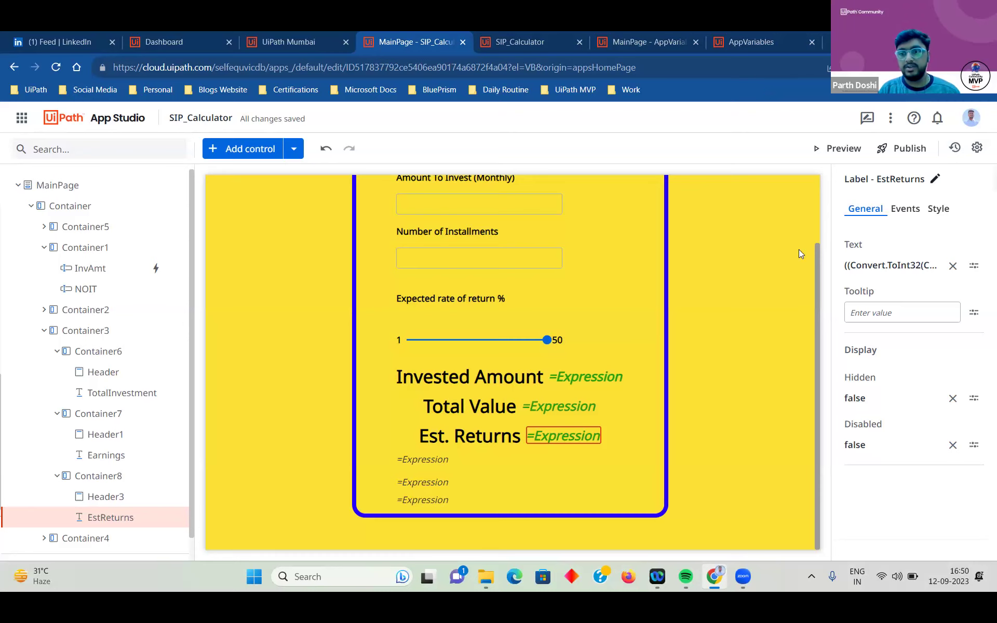
Return to the AppVariables editor and look at the Container2 tooltip expression and the table's data source settings without changing them
left_click(660, 35)
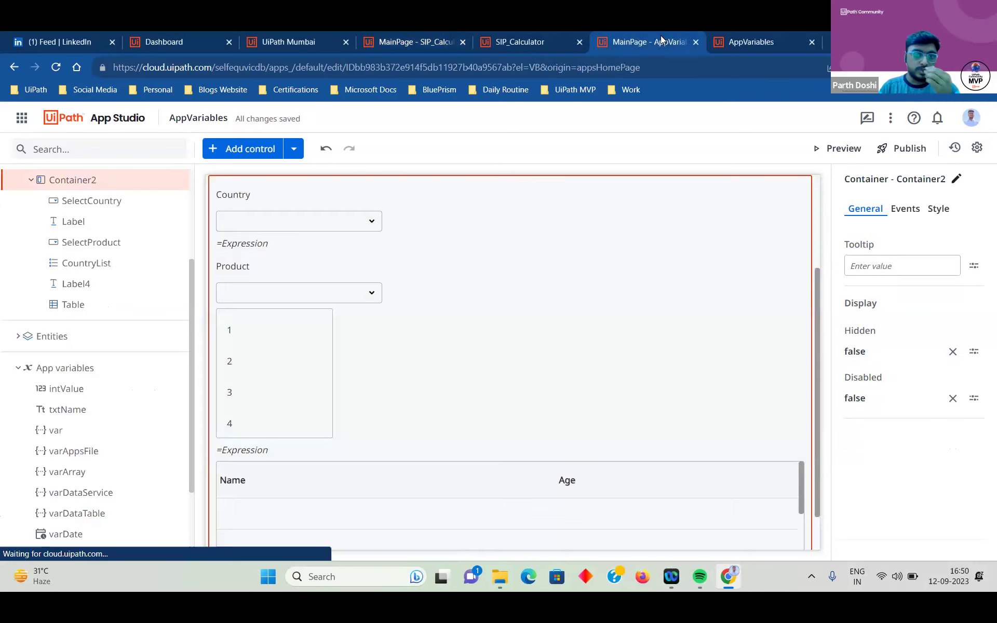
left_click(974, 266)
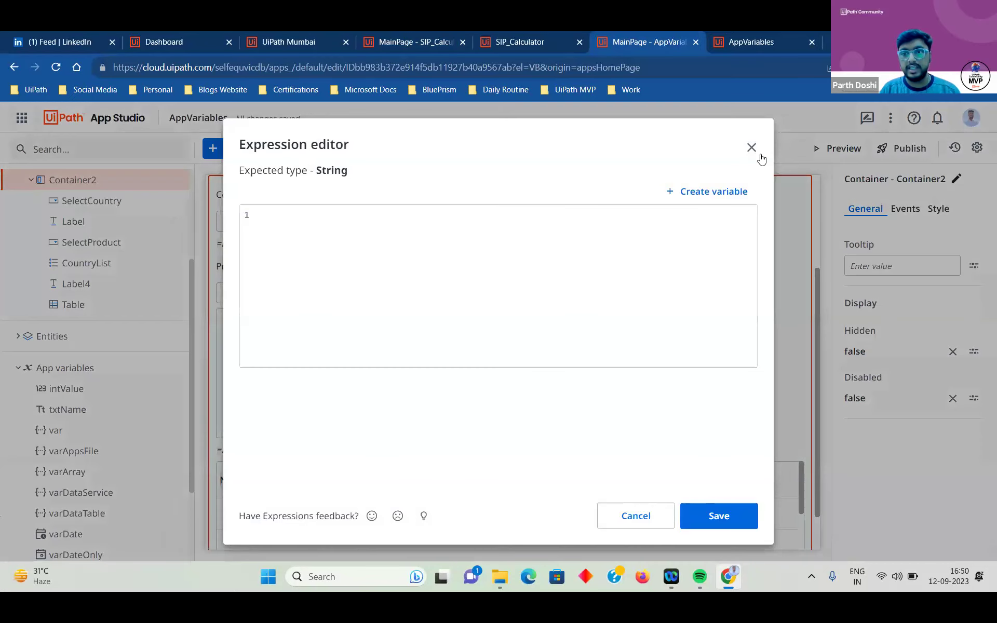
key("Escape")
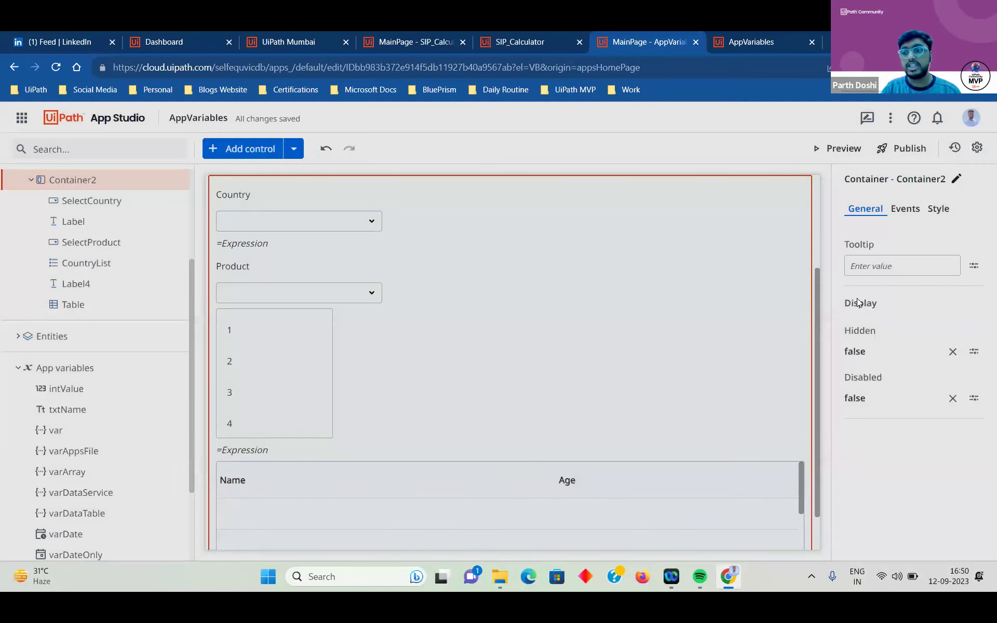
left_click(519, 499)
left_click(969, 328)
left_click(679, 304)
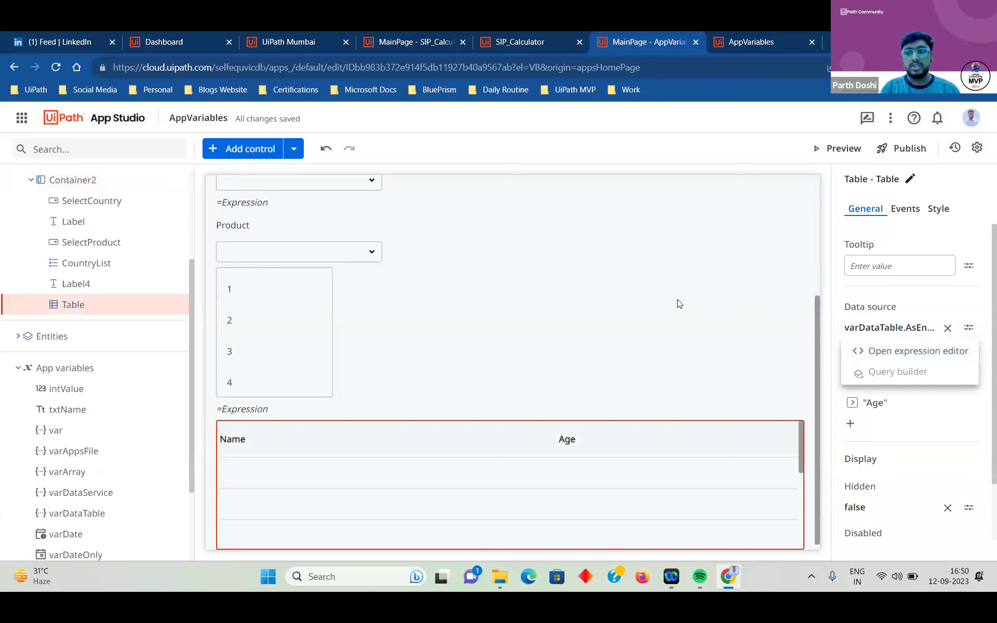
scroll(679, 304, "down", 1)
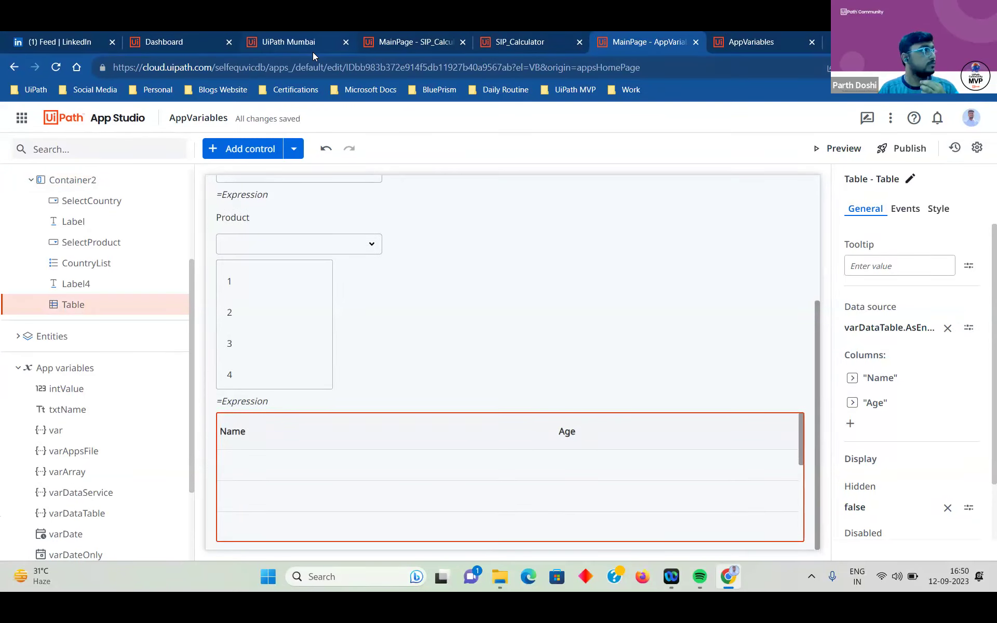
Return to the SIP_Calculator editor and open the UiPath Apps project list in a new browser tab
mouse_move(312, 52)
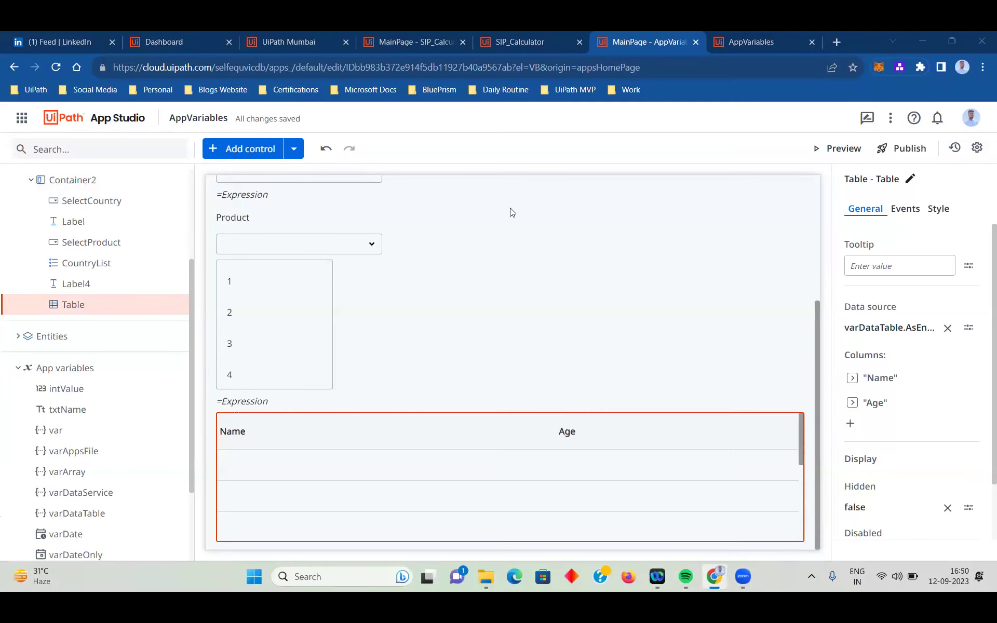
left_click(275, 41)
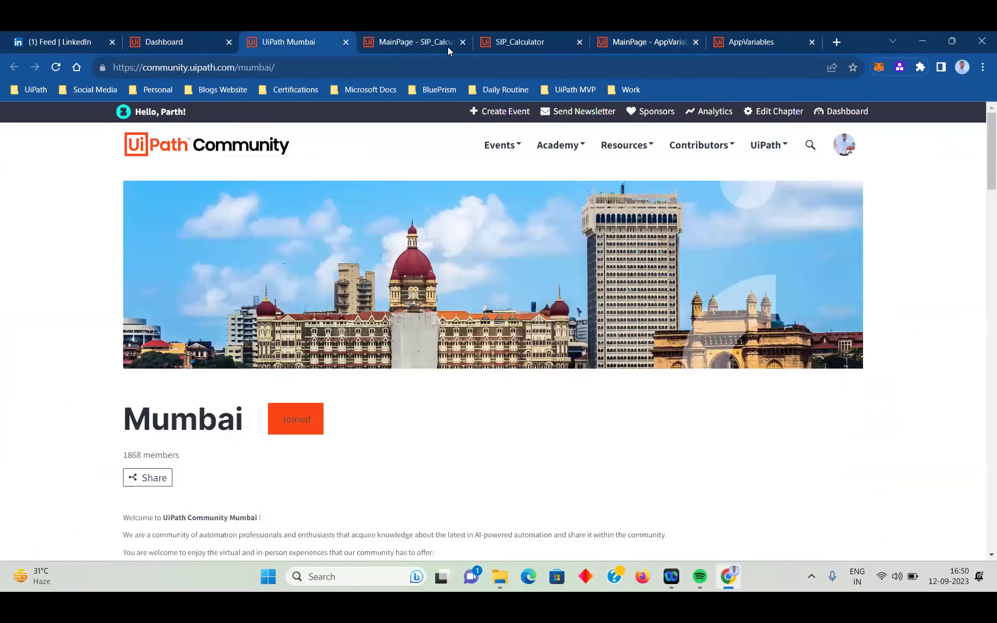
left_click(448, 47)
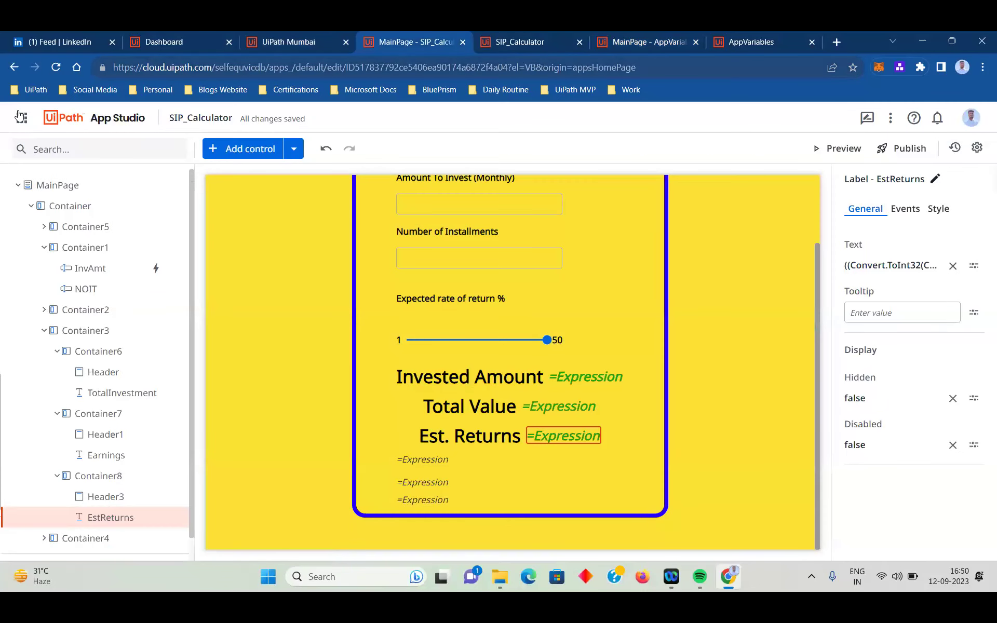
left_click(21, 117)
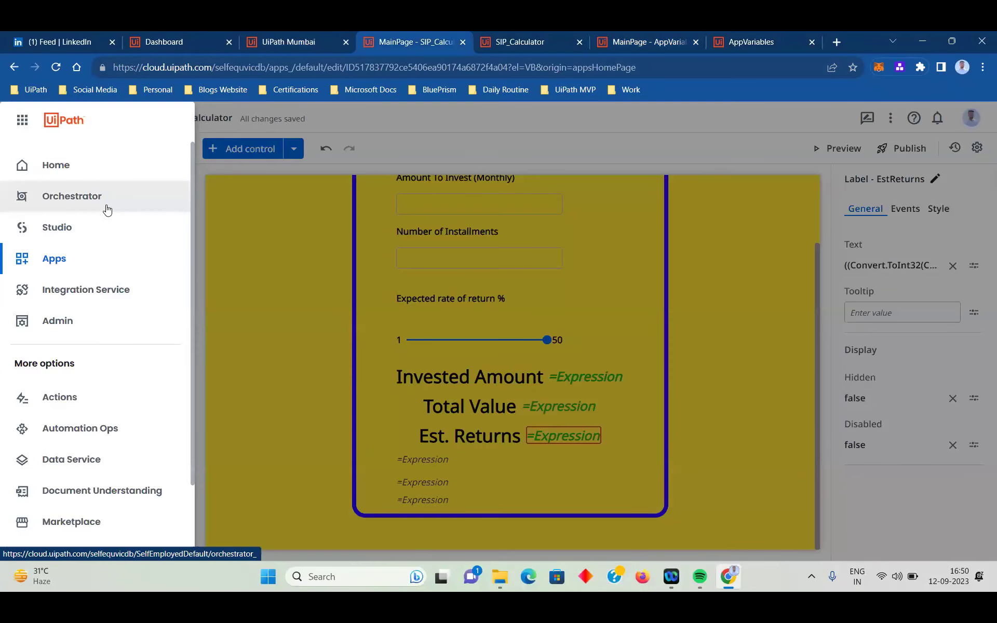
right_click(77, 261)
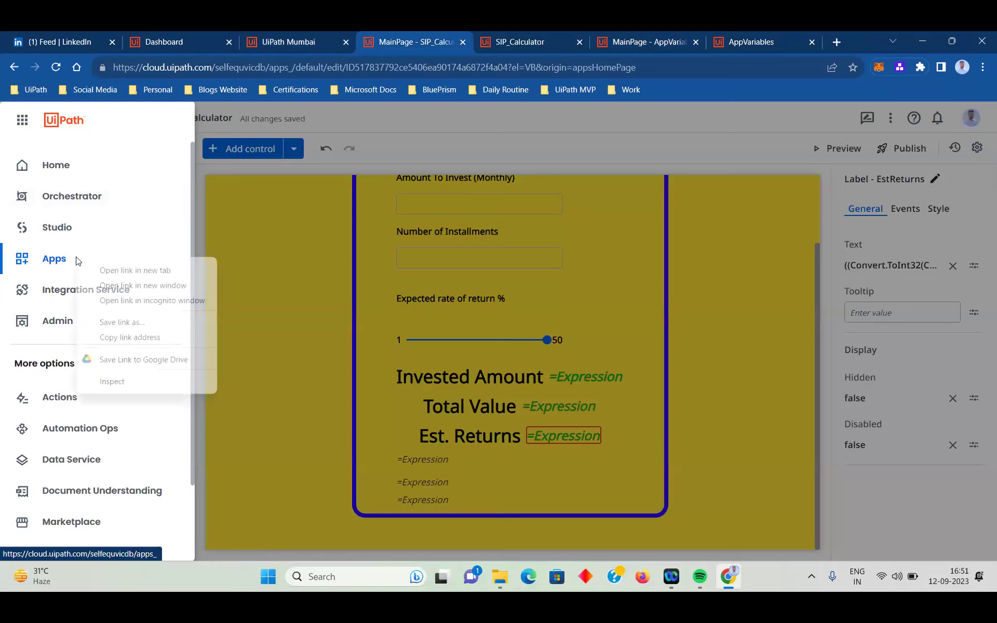
left_click(100, 270)
left_click(542, 49)
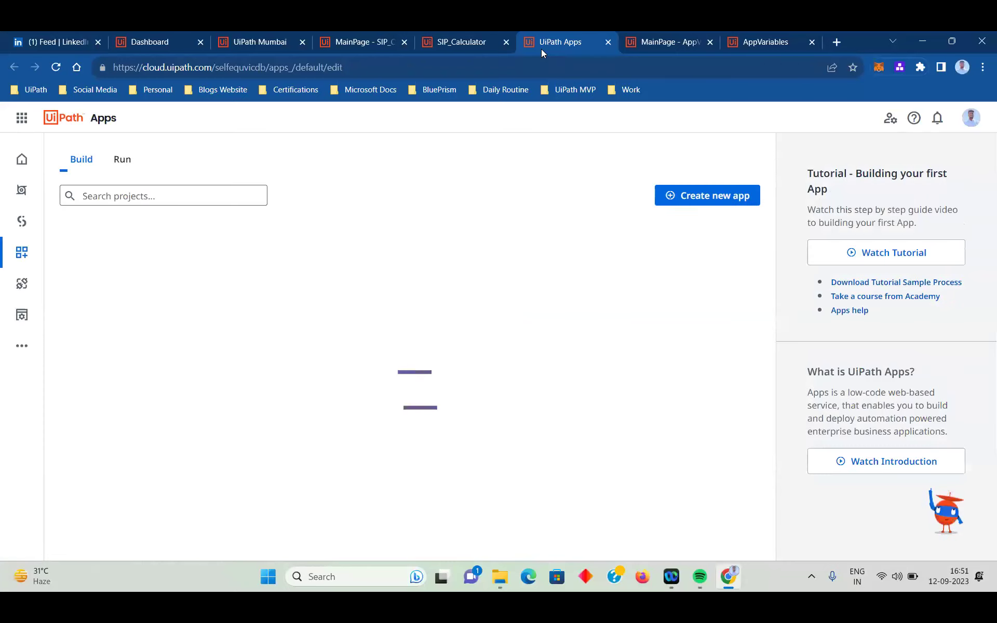
Open the ToDoList app from the project list and run its preview
mouse_move(666, 318)
left_click(654, 300)
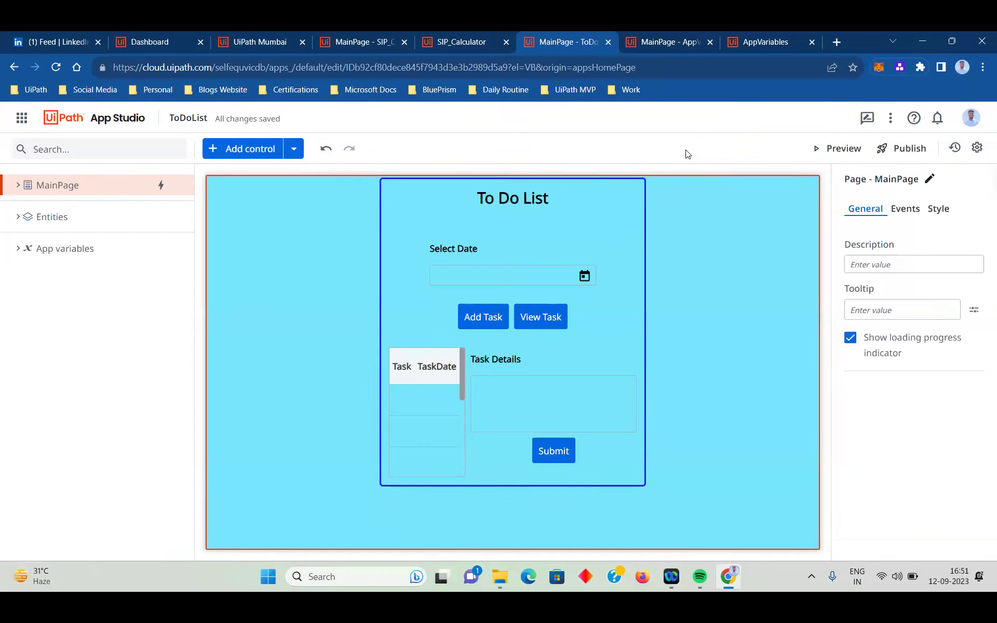
left_click(842, 150)
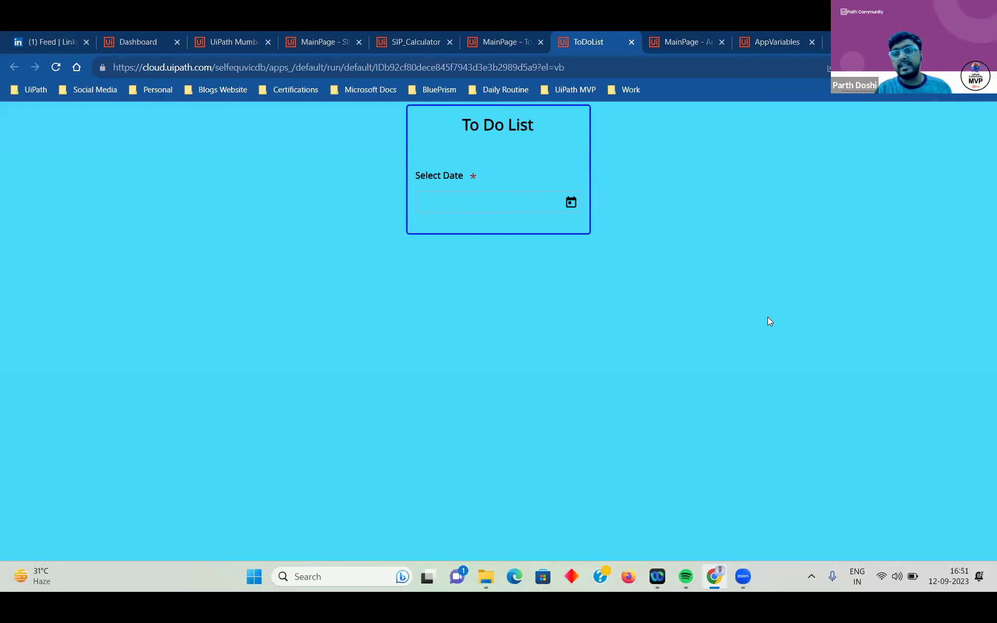
In the To Do List preview, try the dates 05/09/2023 and 13/09/2023, and view the tasks for 13/09/2023
left_click(571, 203)
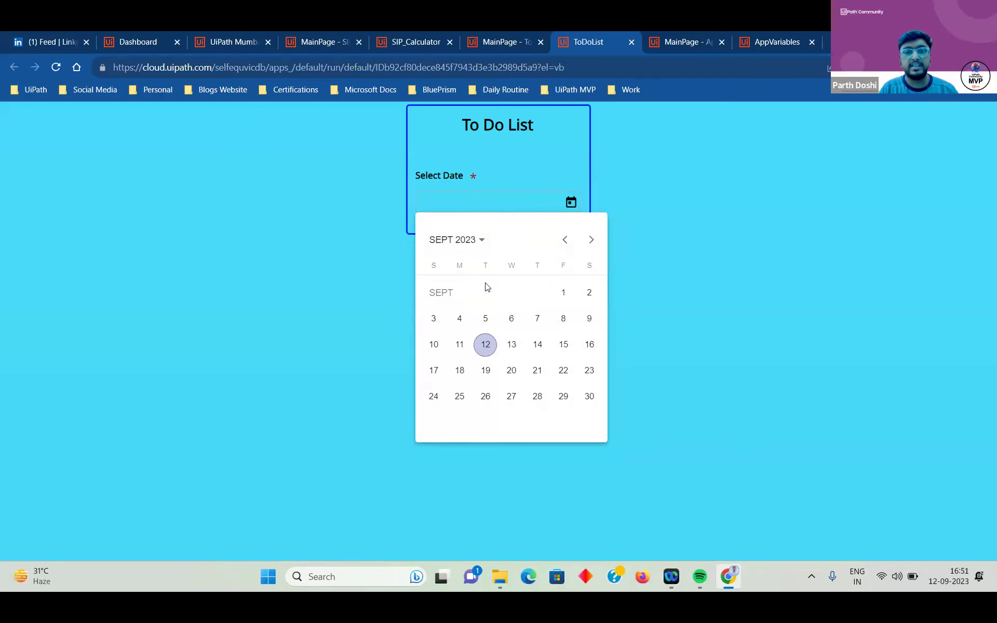
left_click(486, 319)
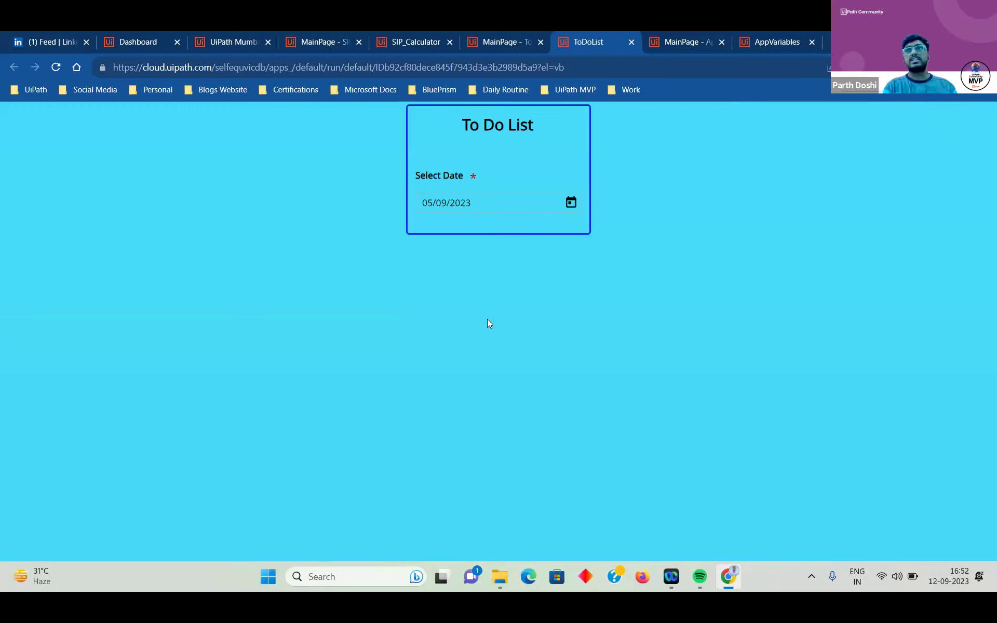
left_click(570, 204)
left_click(509, 343)
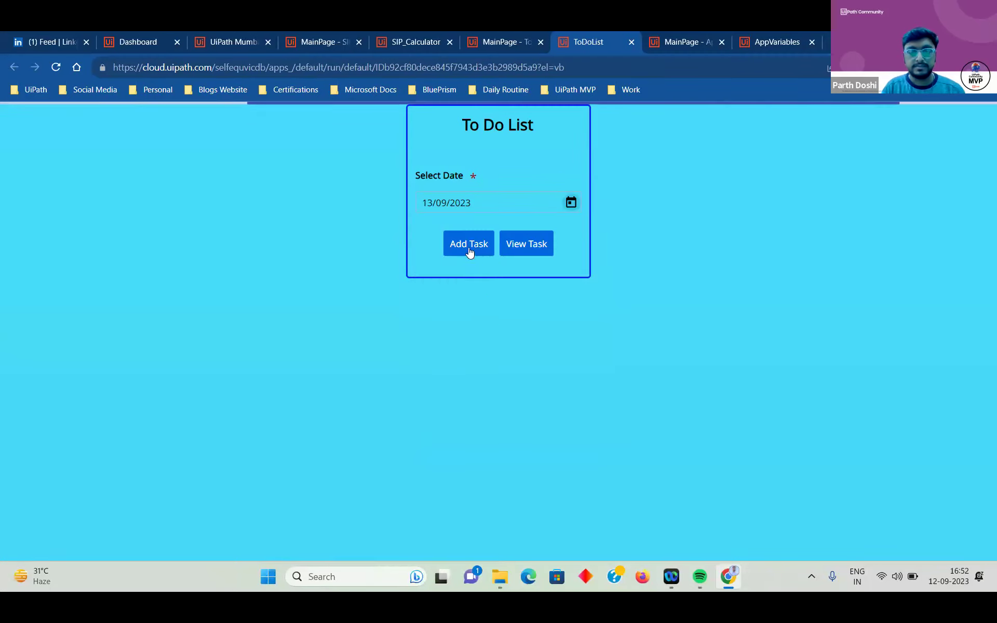
left_click(524, 253)
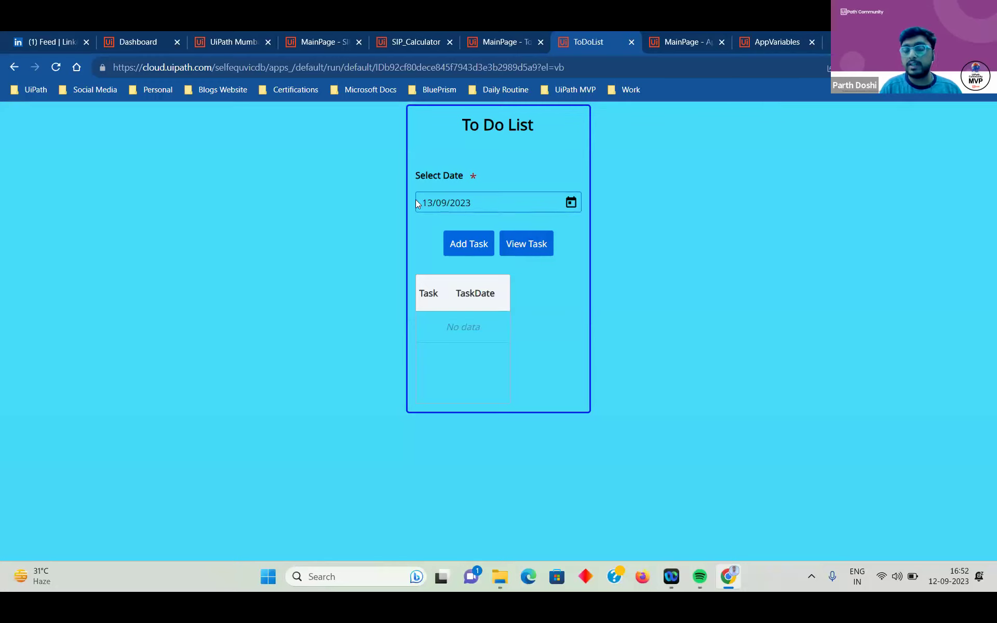
Set the To Do List date to 12/09/2023 and view the tasks for that day
left_click(571, 202)
left_click(485, 344)
left_click(522, 248)
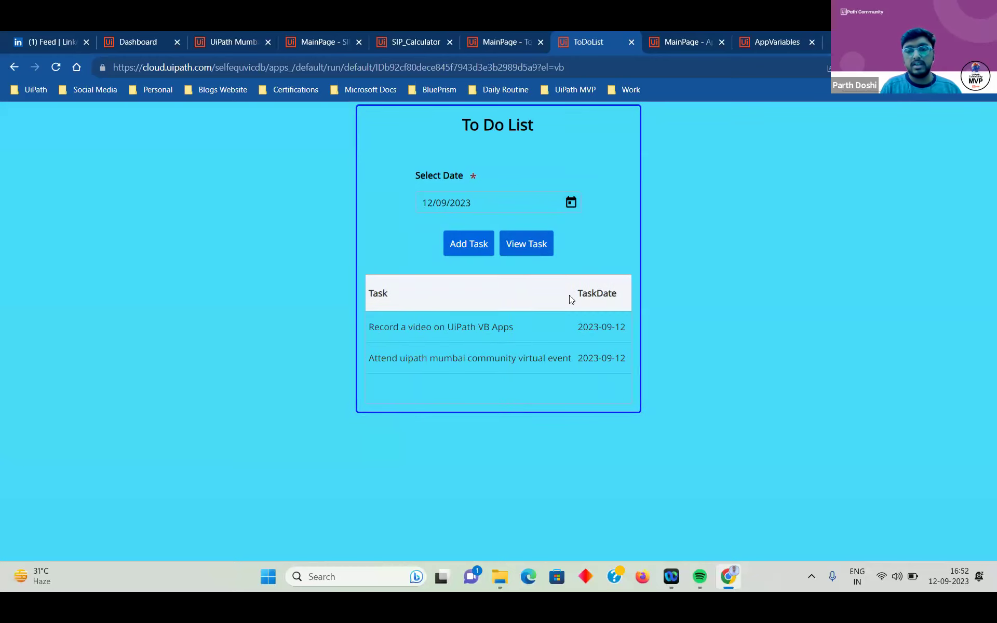
left_click(595, 295)
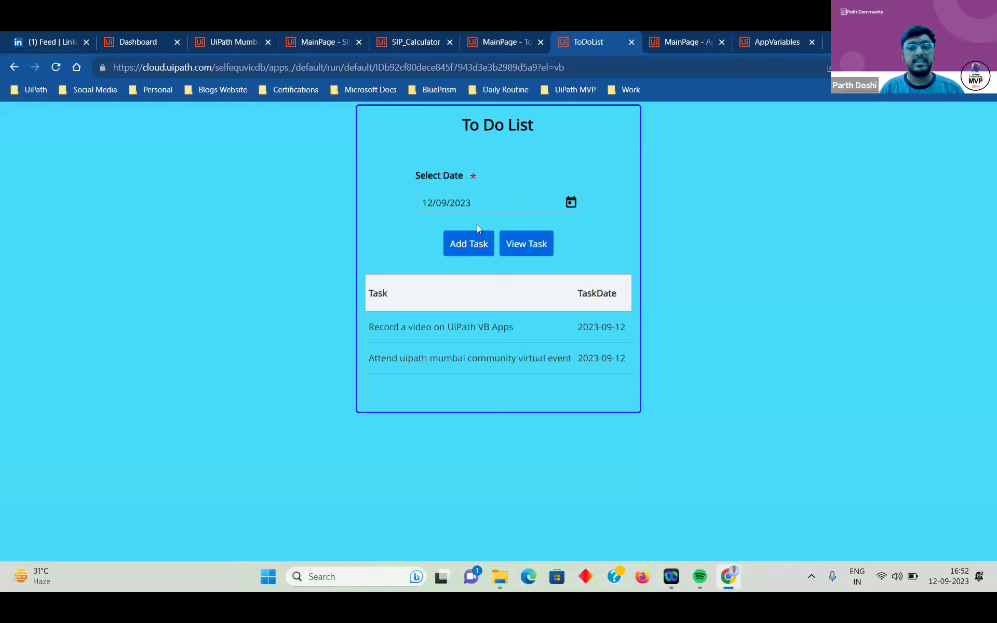
Add the task "Exploring VB Apps latest features" for 12/09/2023 in the To Do List preview and view that day's tasks
left_click(465, 244)
left_click(470, 325)
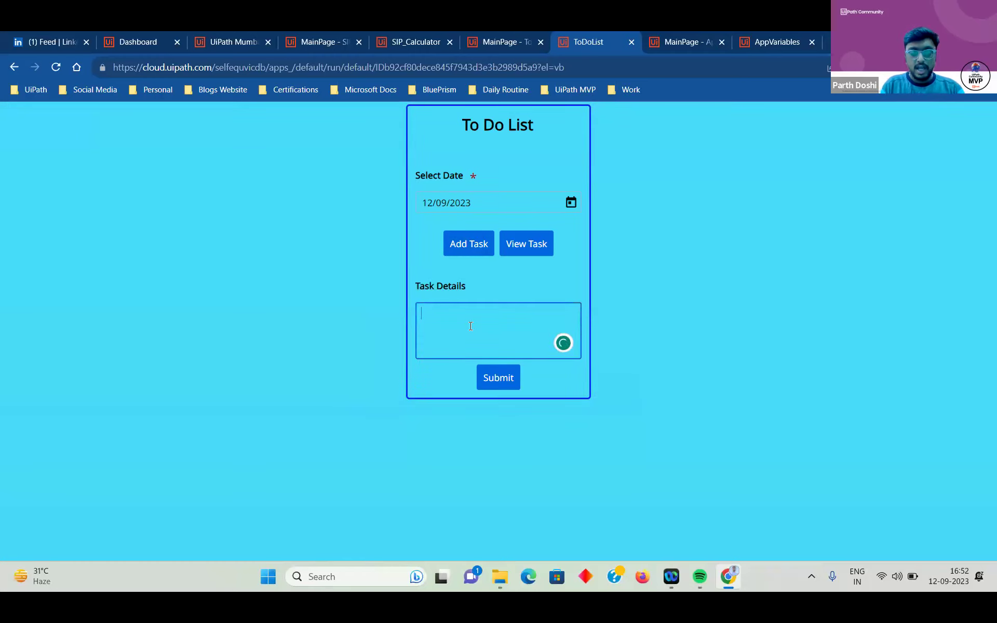
type("Exploring ")
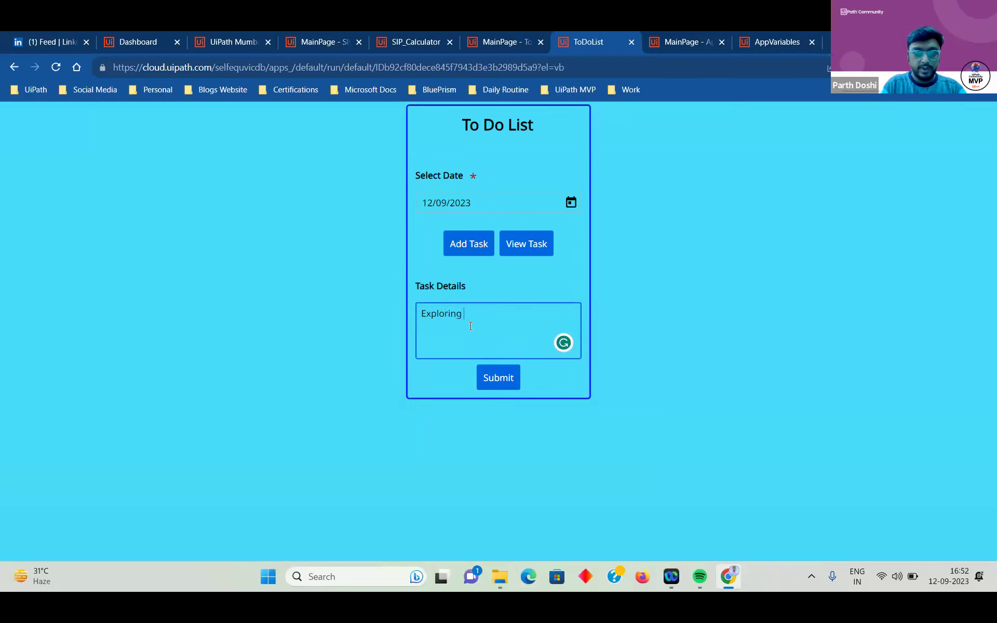
type("VB Apps latest f")
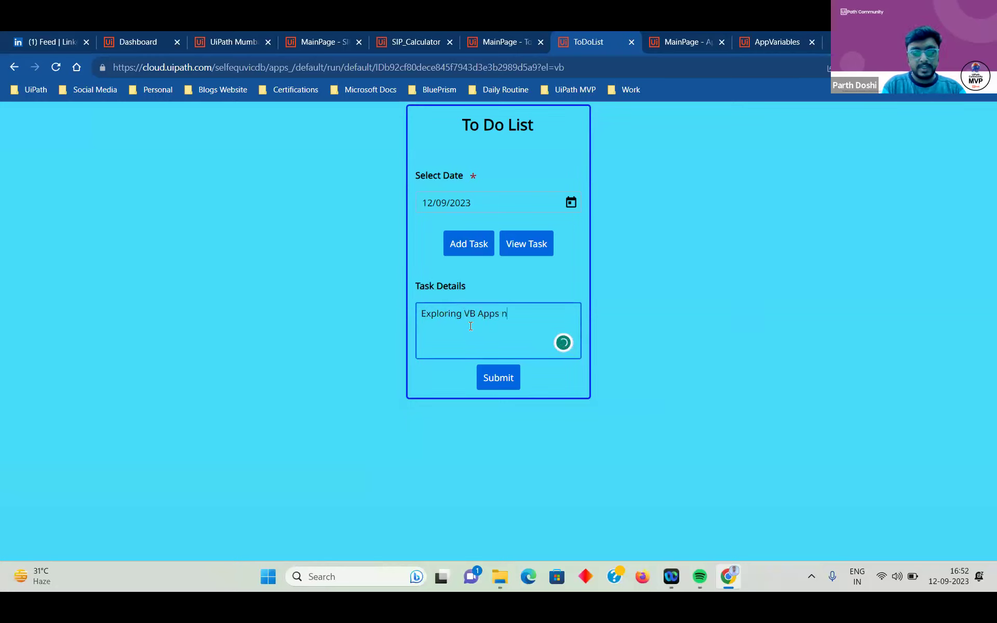
type("eatures")
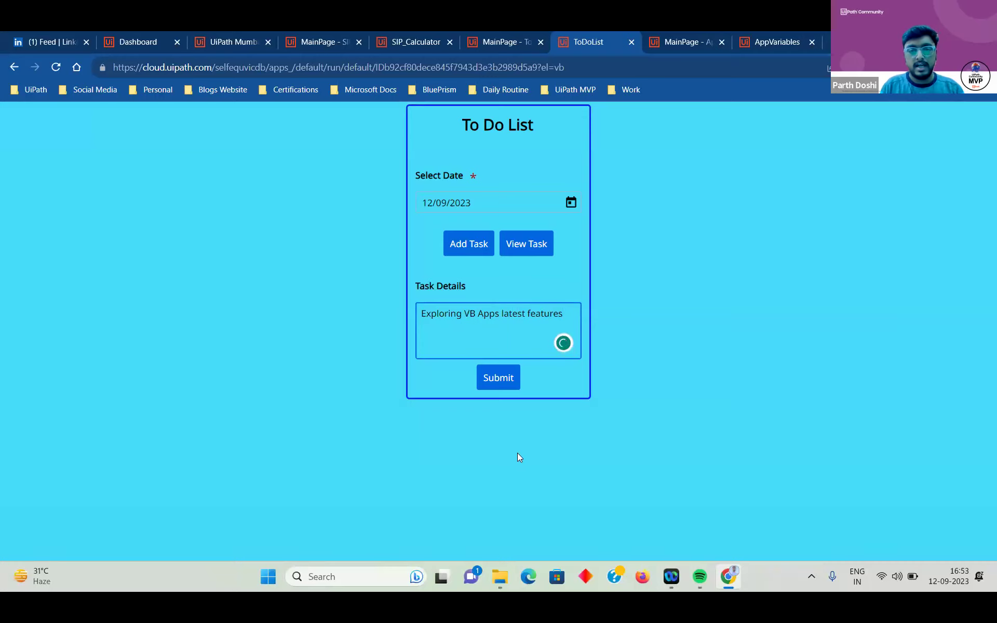
left_click(498, 391)
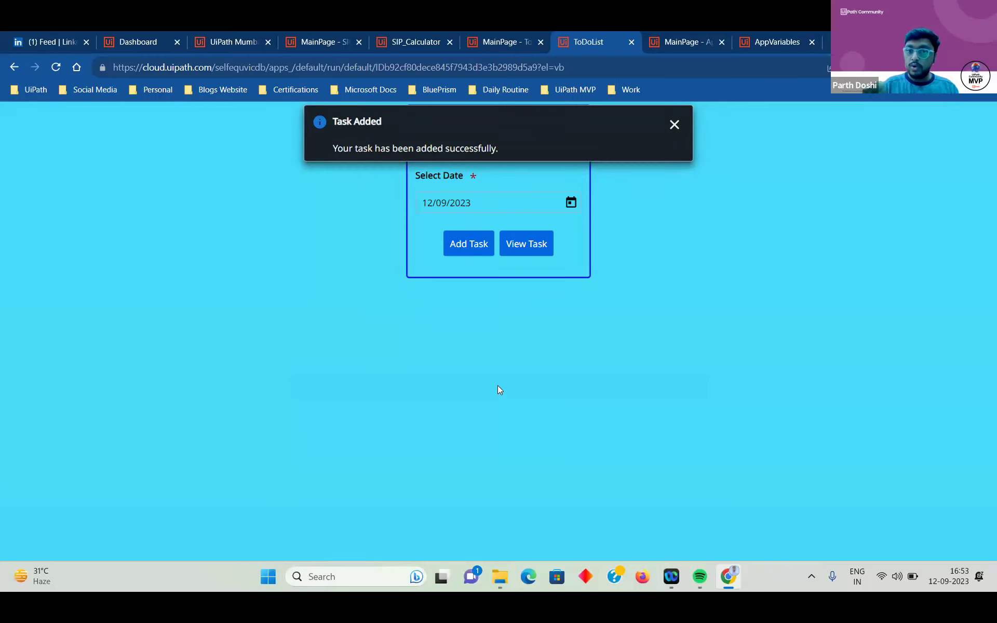
left_click(524, 246)
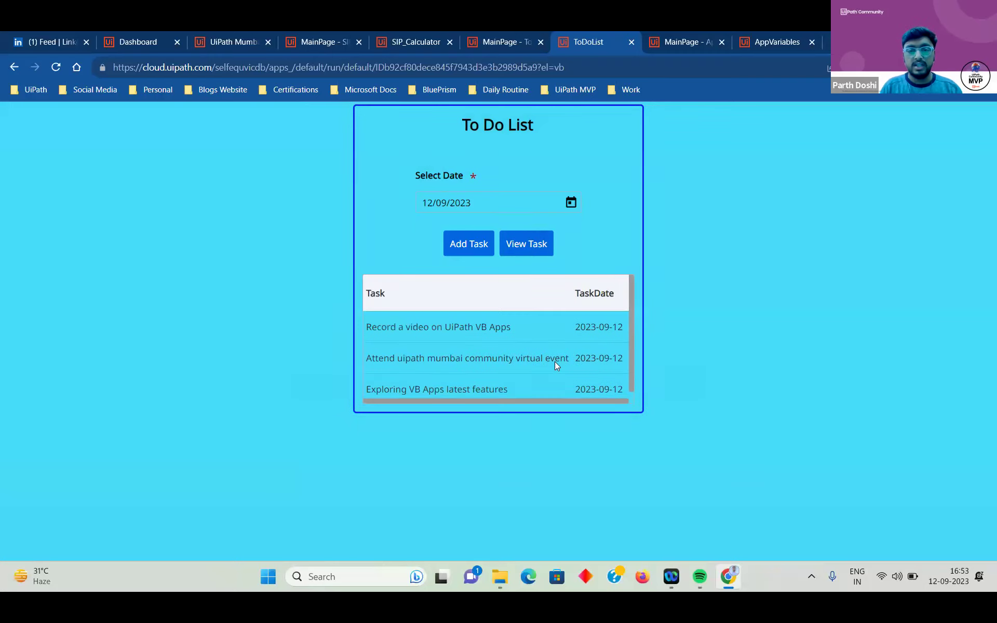
scroll(555, 364, "down", 1)
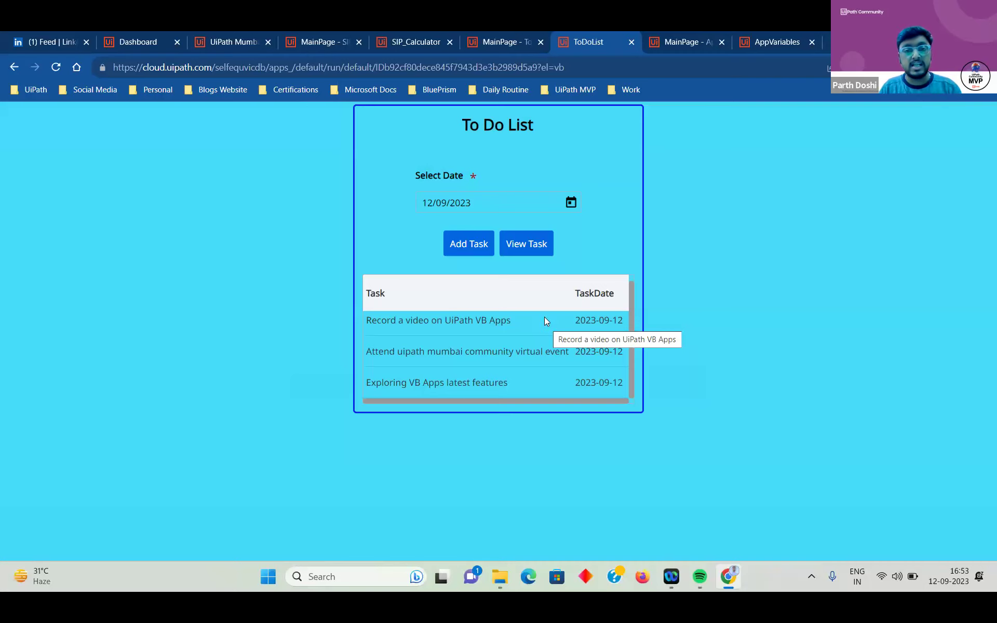
In the ToDoList editor, examine the ViewTask table's data source in the query builder and the fields of the ToDo_Data entity
left_click(499, 52)
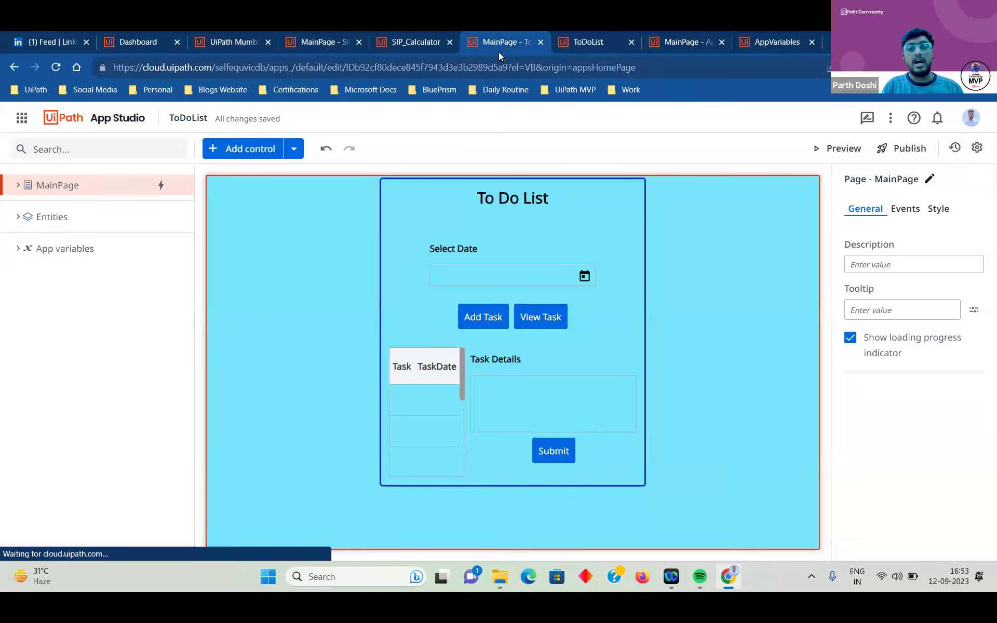
left_click(423, 388)
left_click(969, 328)
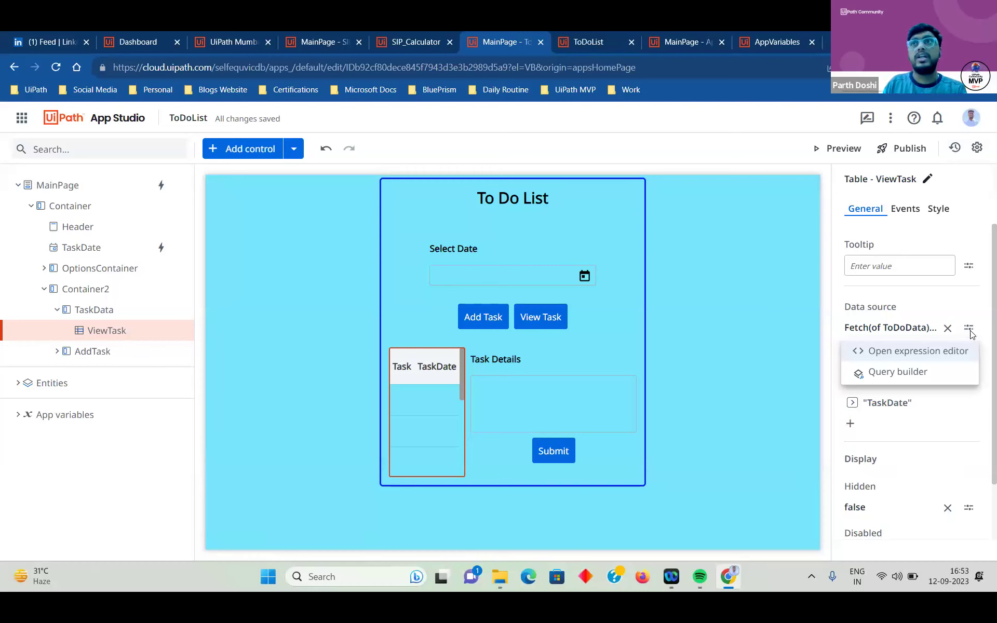
left_click(935, 371)
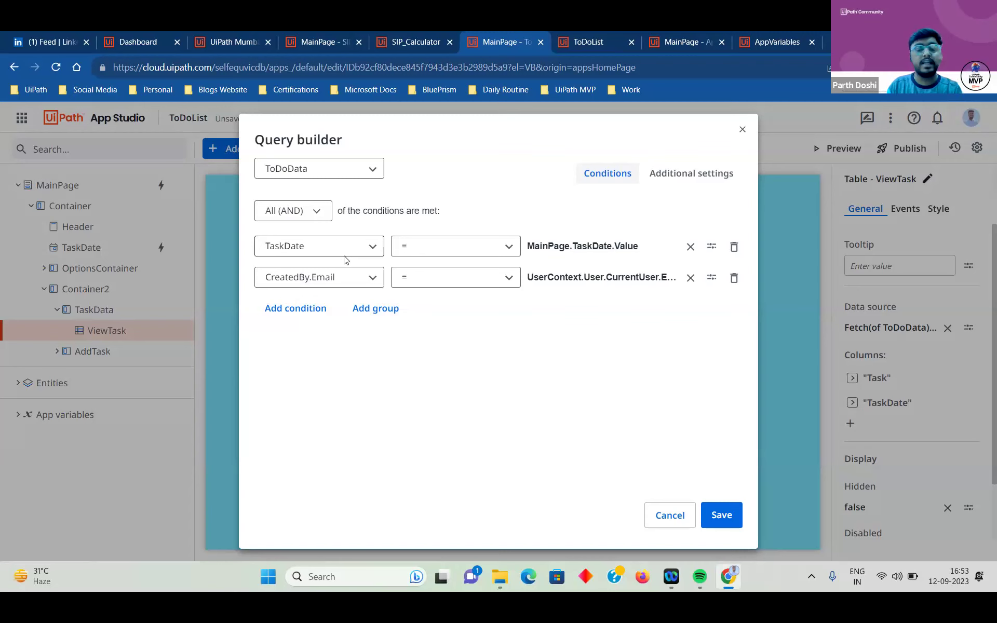
left_click(664, 522)
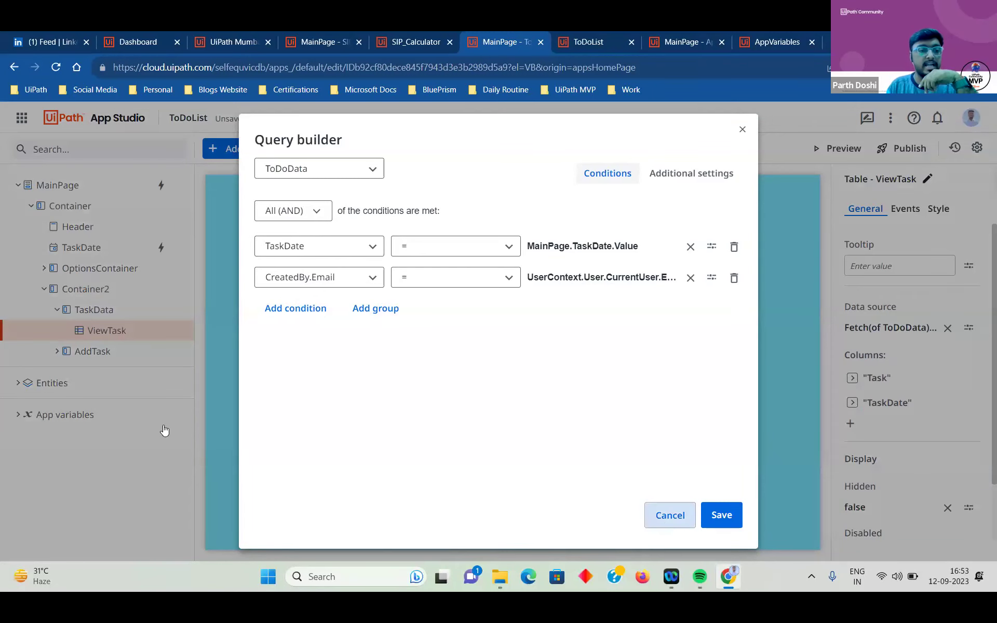
left_click(14, 383)
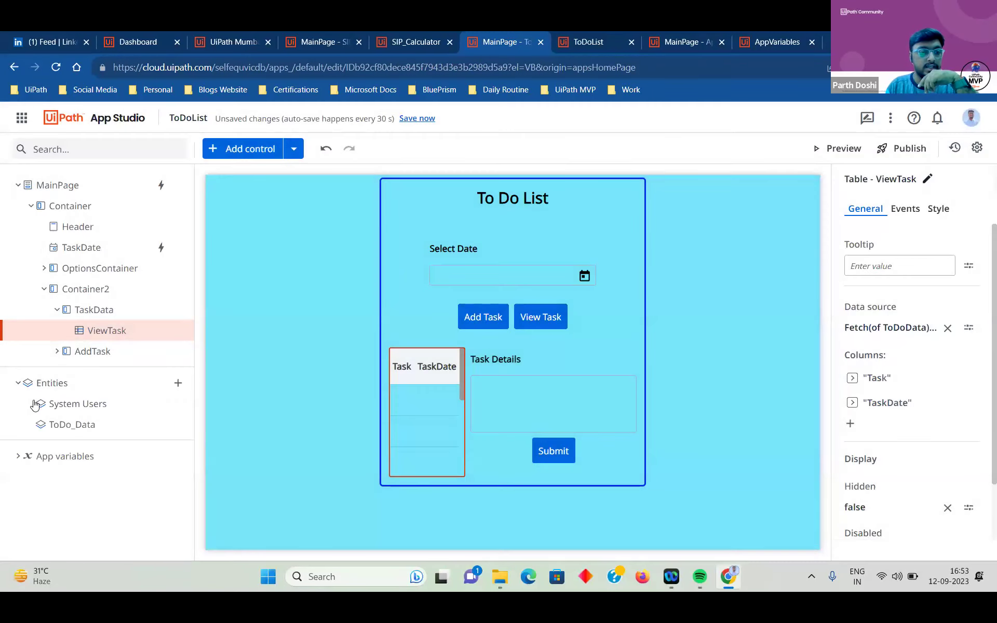
left_click(63, 428)
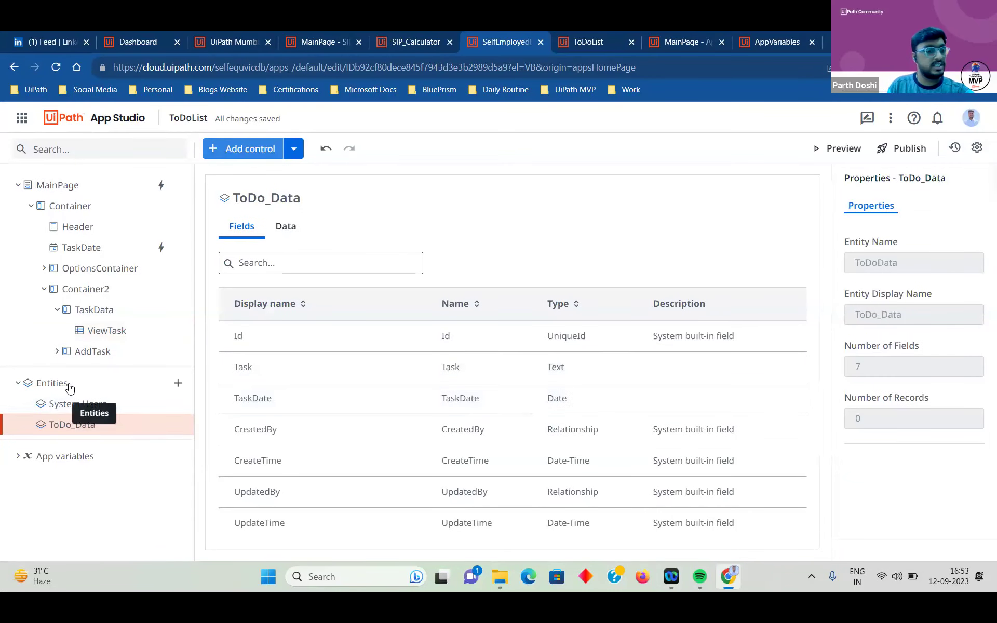
Reopen ViewTask's query builder and examine the TaskDate condition's field choices and value expression, comparing them with the date in the preview
left_click(96, 331)
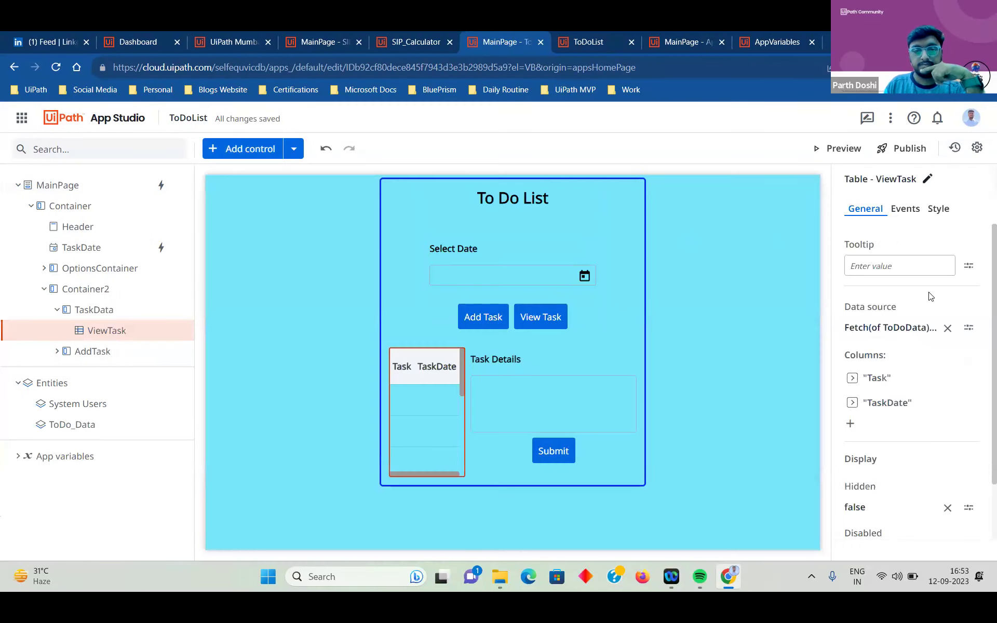
left_click(968, 327)
left_click(897, 372)
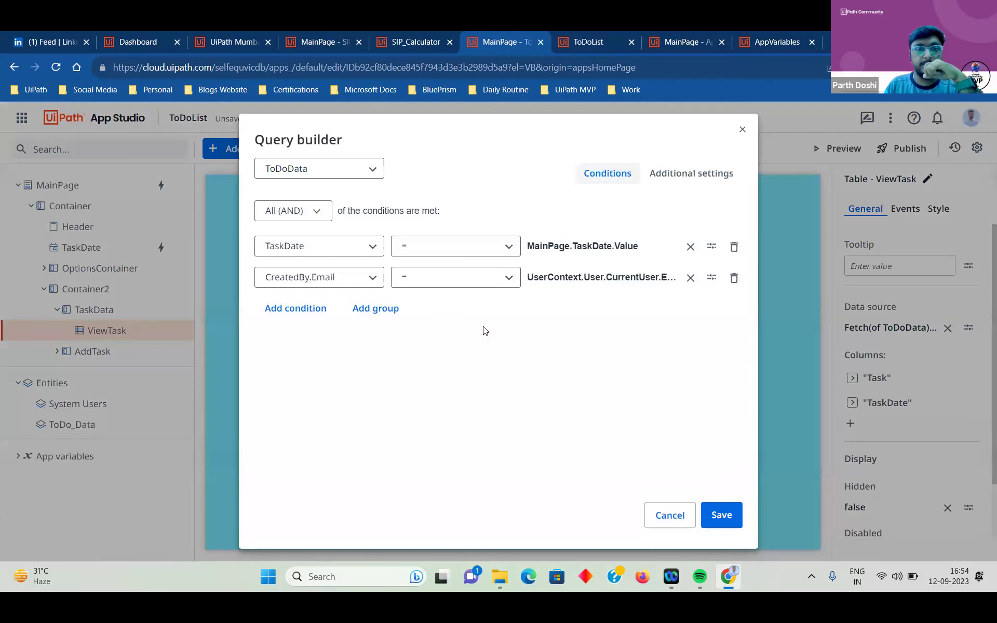
left_click(306, 247)
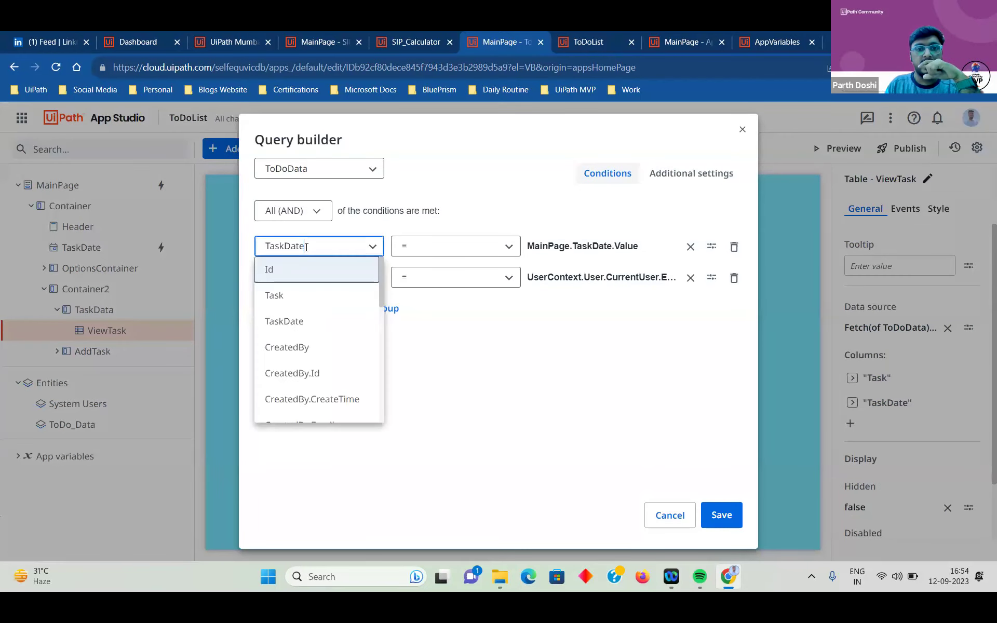
left_click(585, 251)
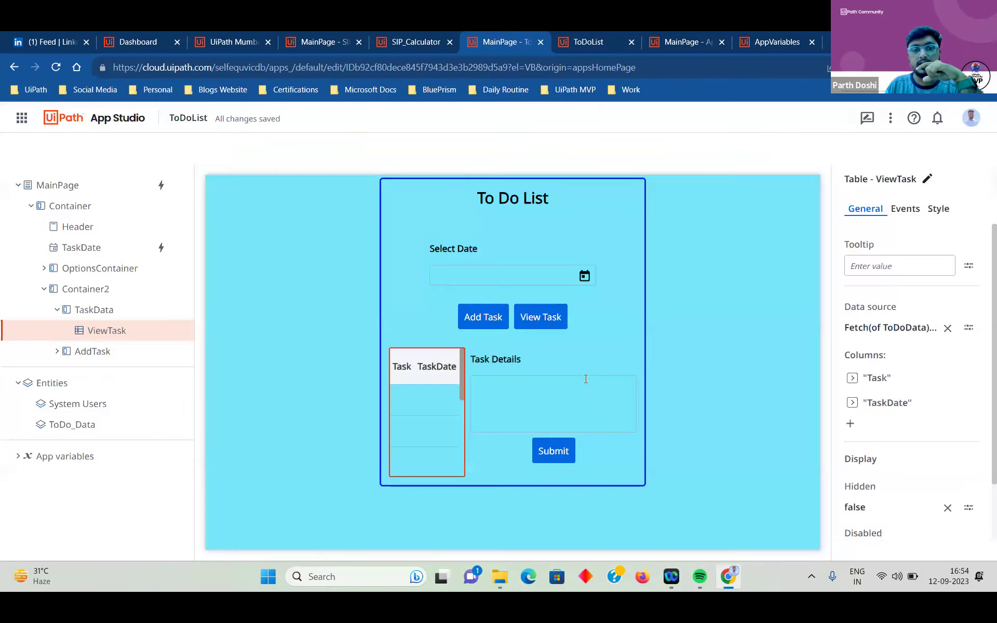
left_click(632, 504)
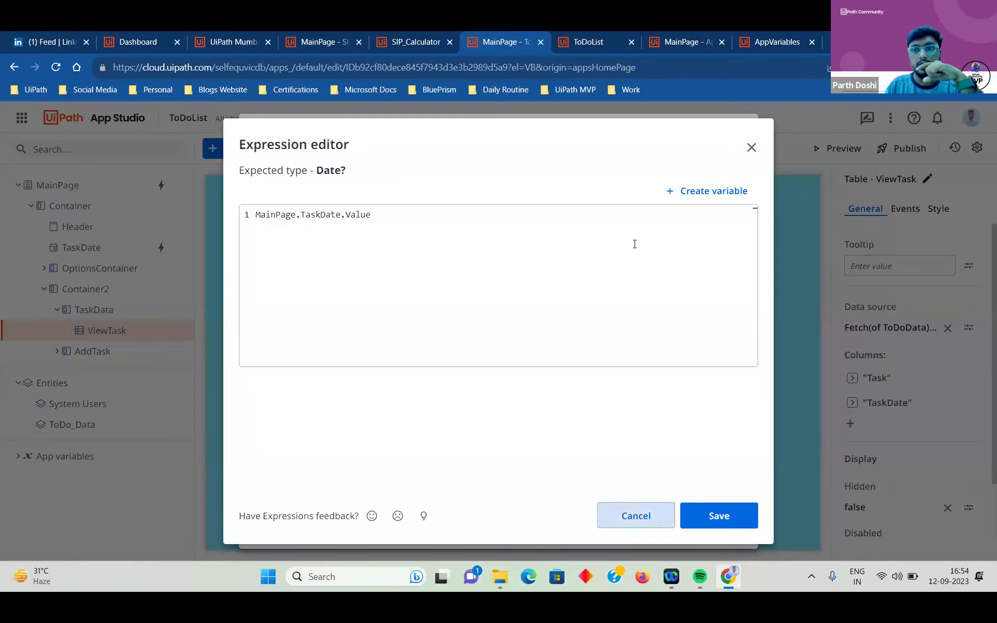
left_click(625, 524)
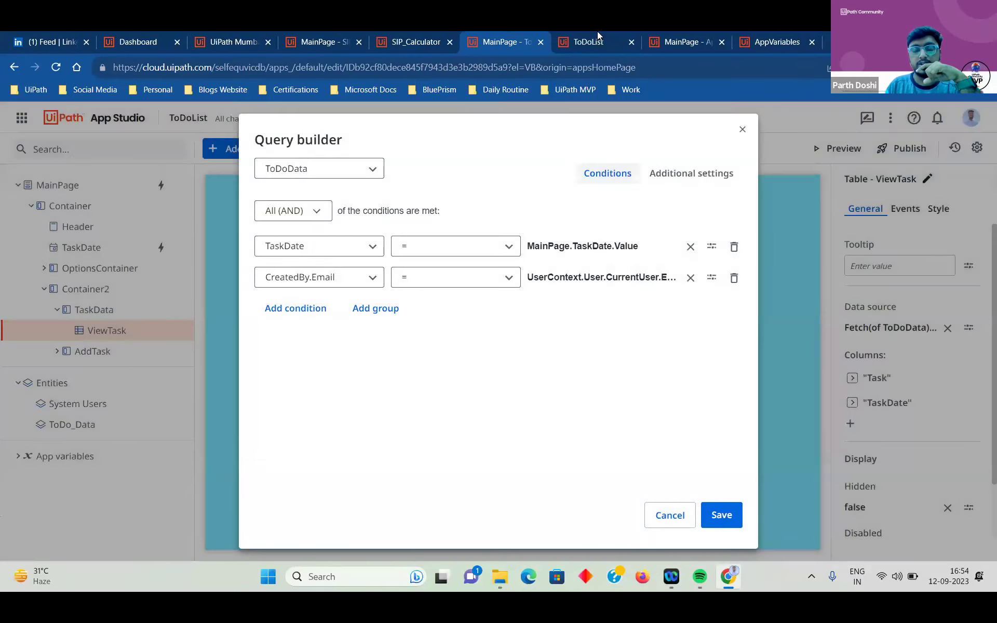
left_click(598, 31)
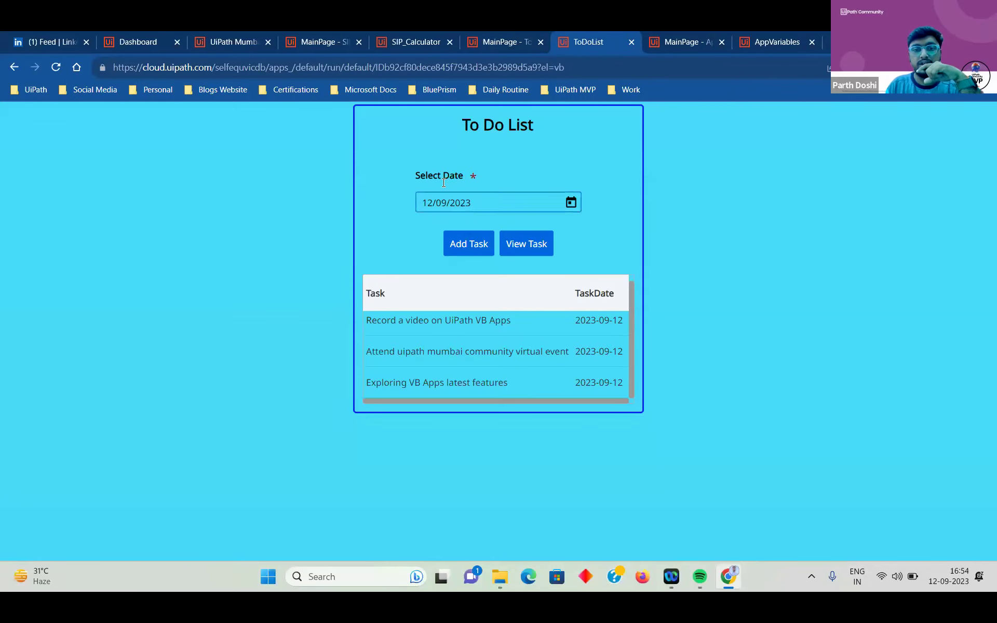
left_click(487, 32)
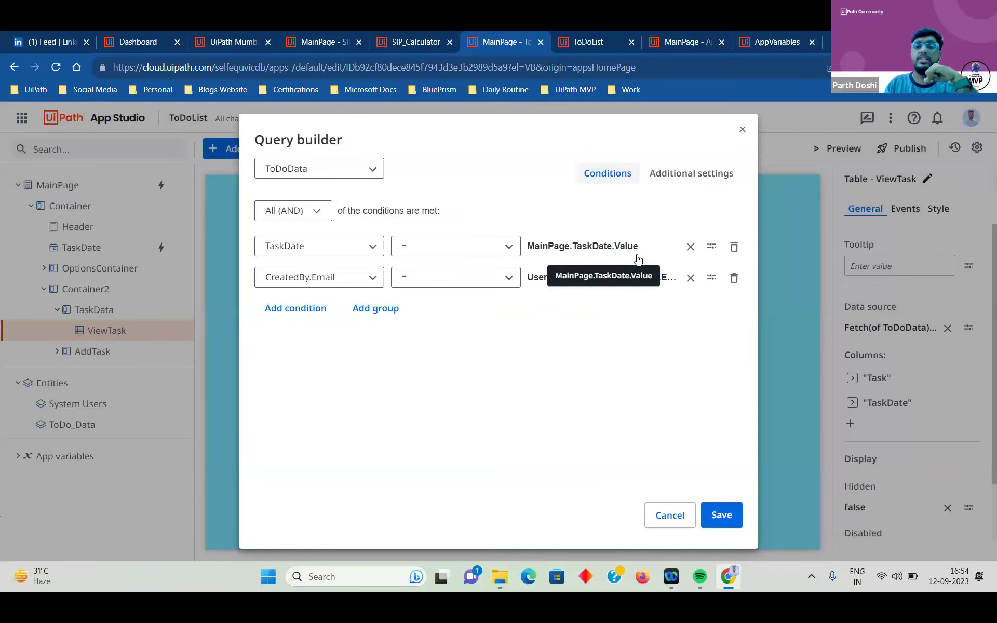
Examine the CreatedBy.Email condition's field choices and value expression, and close the query builder without saving
left_click(363, 278)
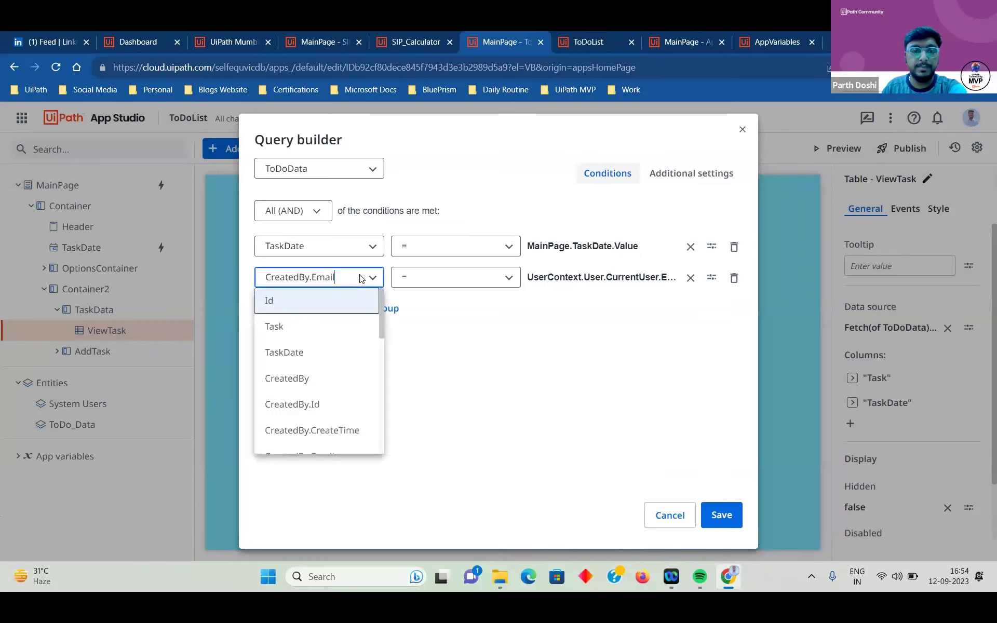
left_click(476, 357)
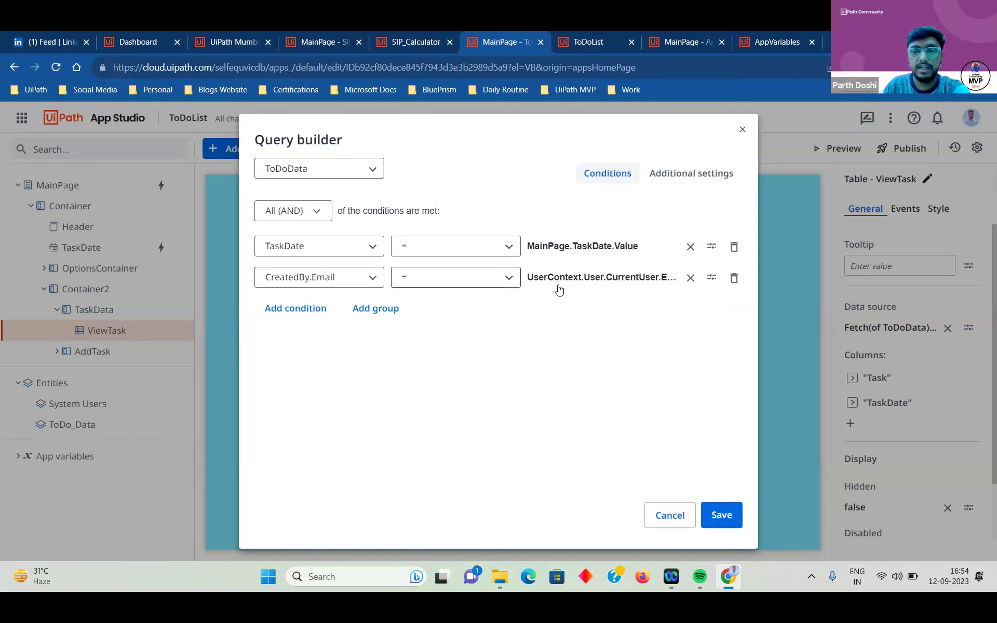
left_click(712, 278)
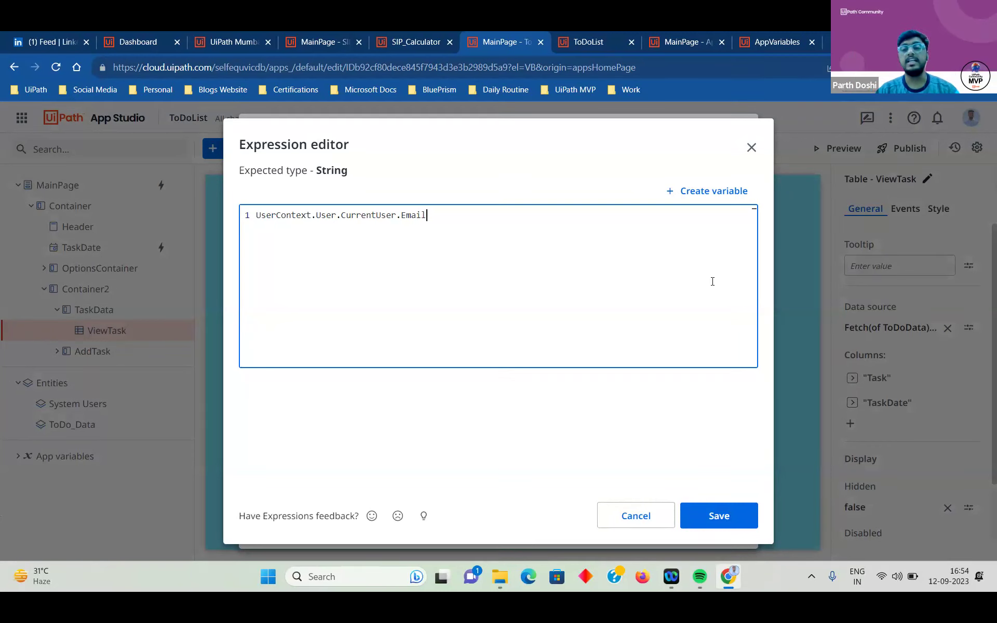
left_click(647, 512)
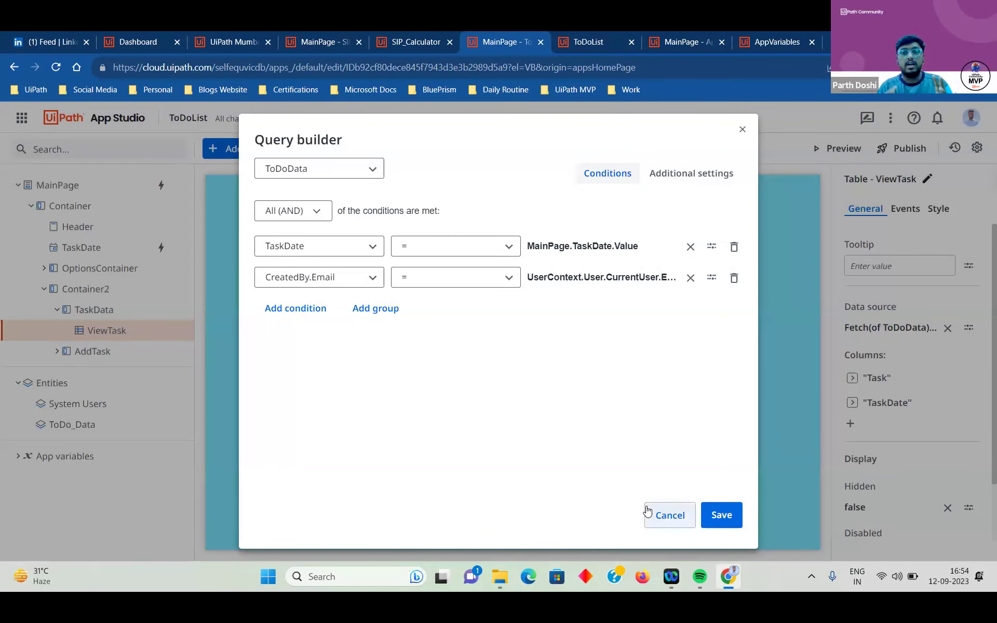
left_click(647, 511)
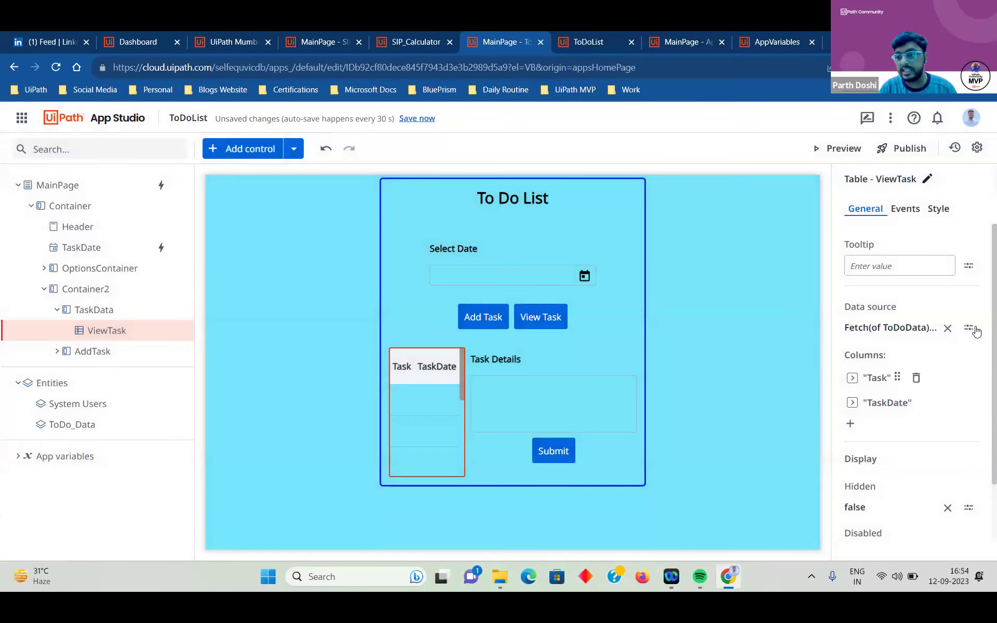
View the ViewTask data source's Fetch expression in the expression editor and close it without saving
left_click(974, 329)
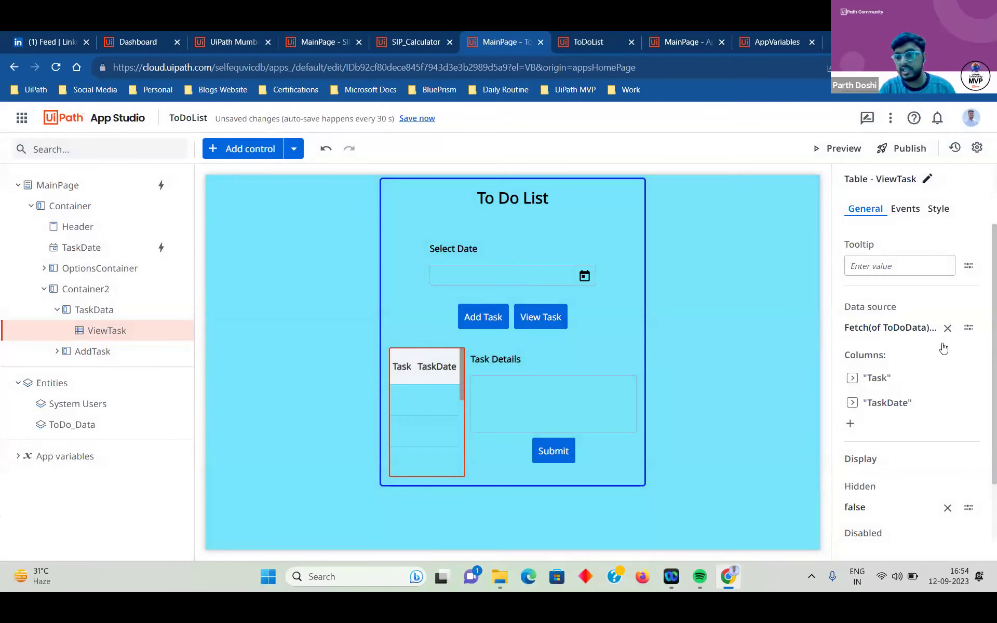
left_click(943, 345)
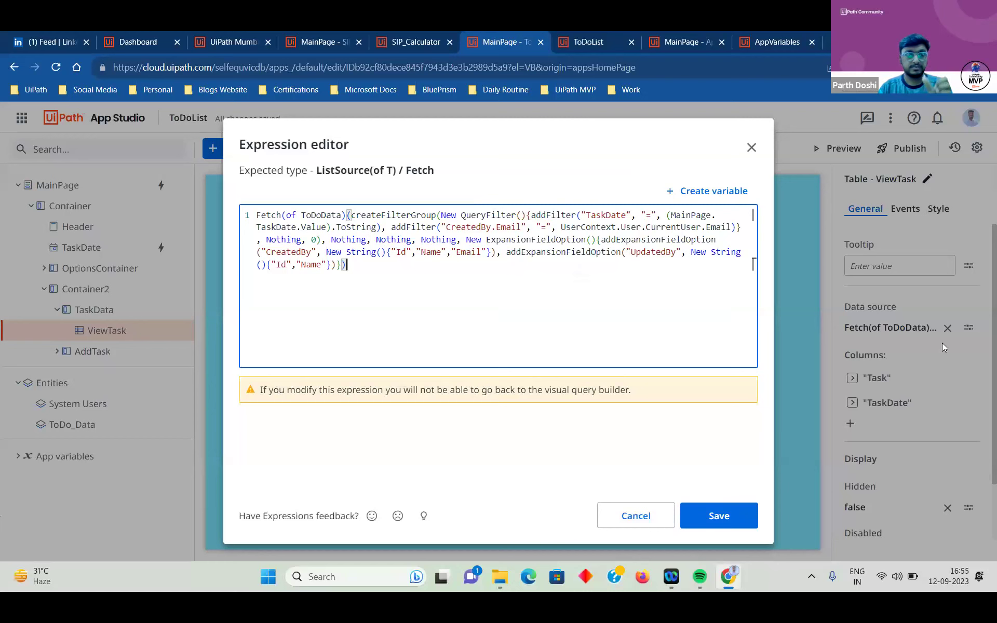
left_click(627, 521)
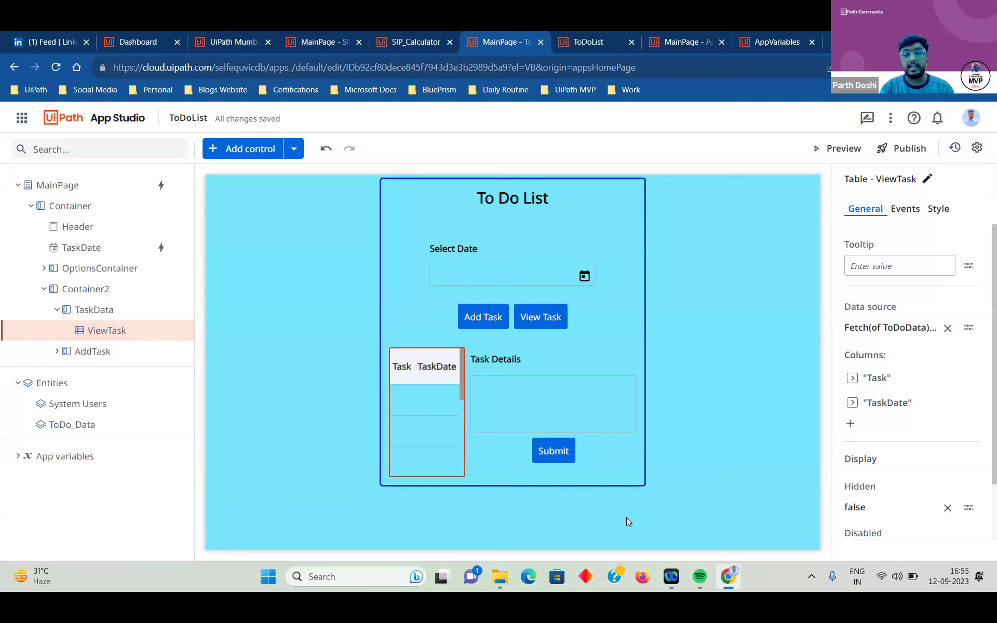
Return to the To Do List preview and select the first and second task rows for 12/09/2023 in turn
left_click(611, 52)
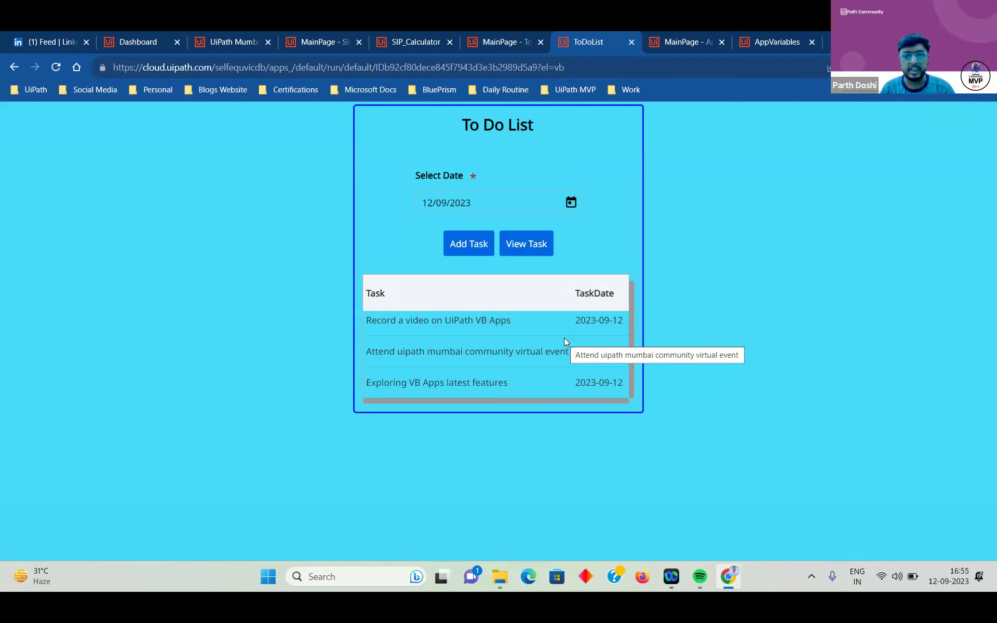
left_click(538, 327)
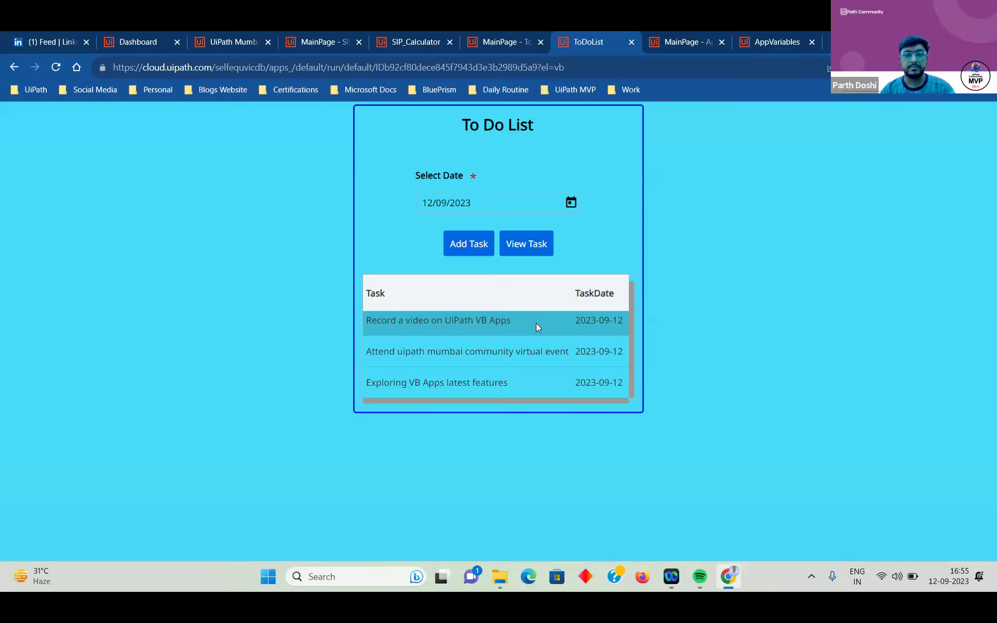
left_click(536, 349)
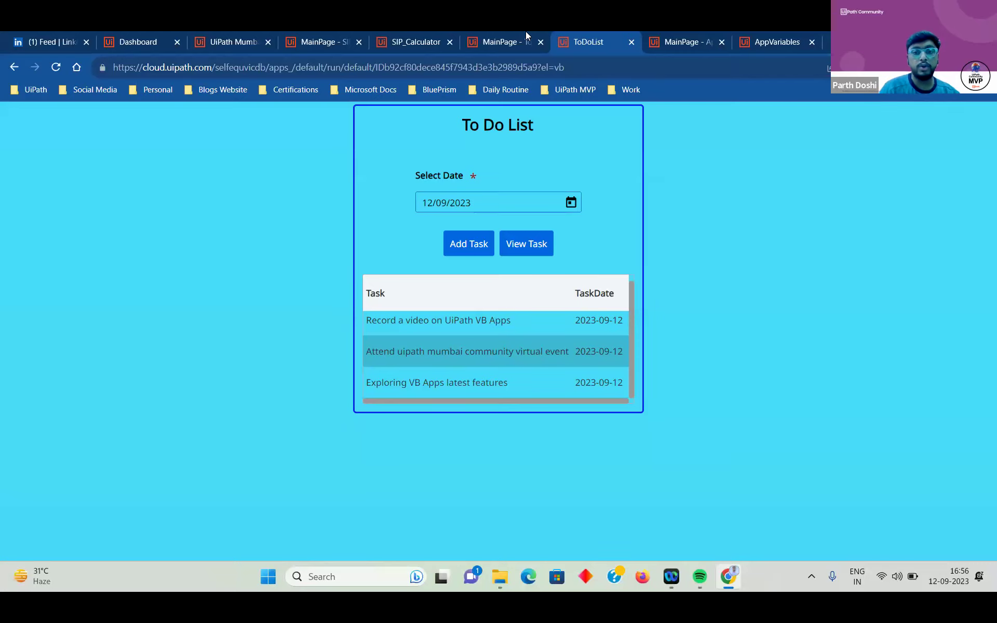
Go back to the ToDoList editor and reread the filters in ViewTask's Fetch expression, leaving the expression editor without saving
left_click(508, 33)
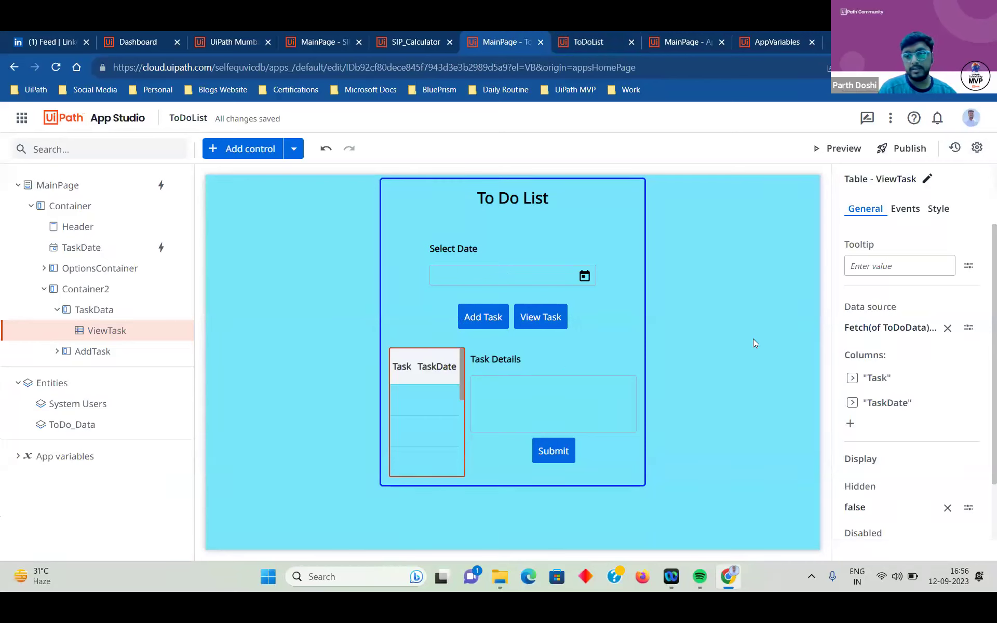
left_click(969, 328)
left_click(896, 350)
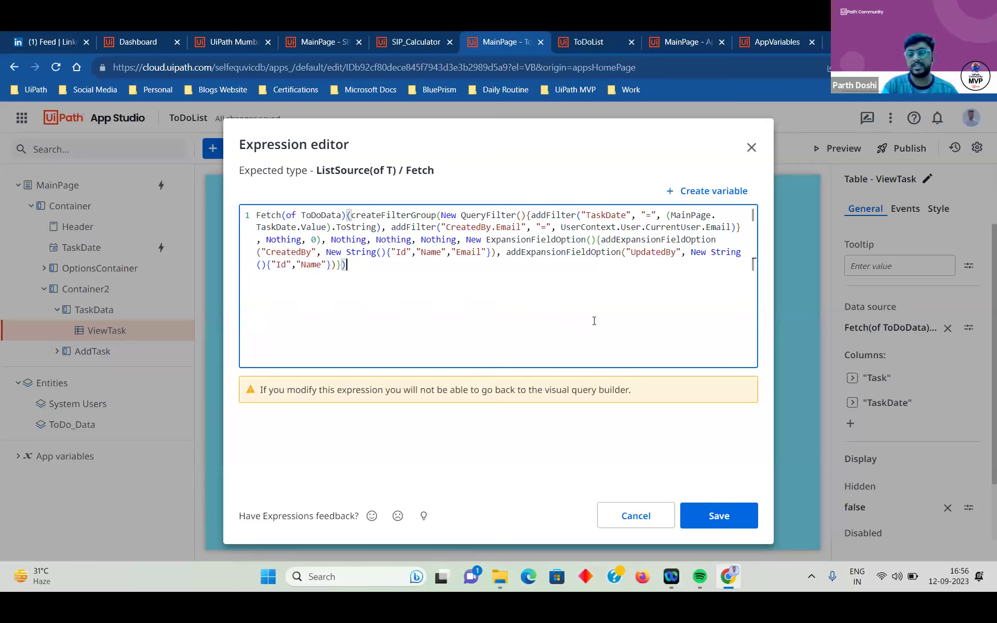
left_click(645, 529)
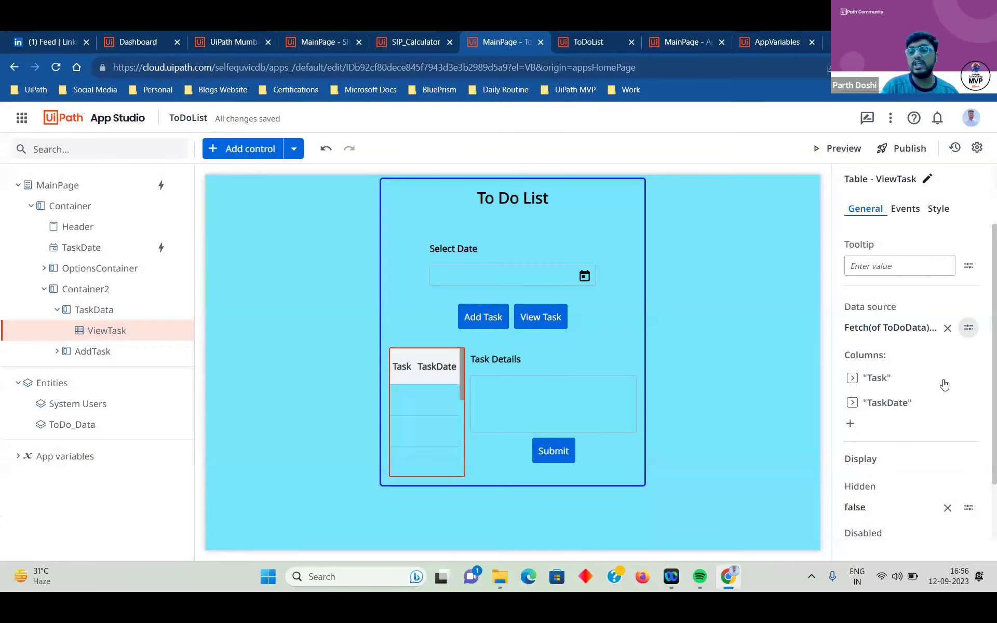
Reopen the query builder for ViewTask's data source, review its ToDoData conditions, and close it without saving
left_click(943, 382)
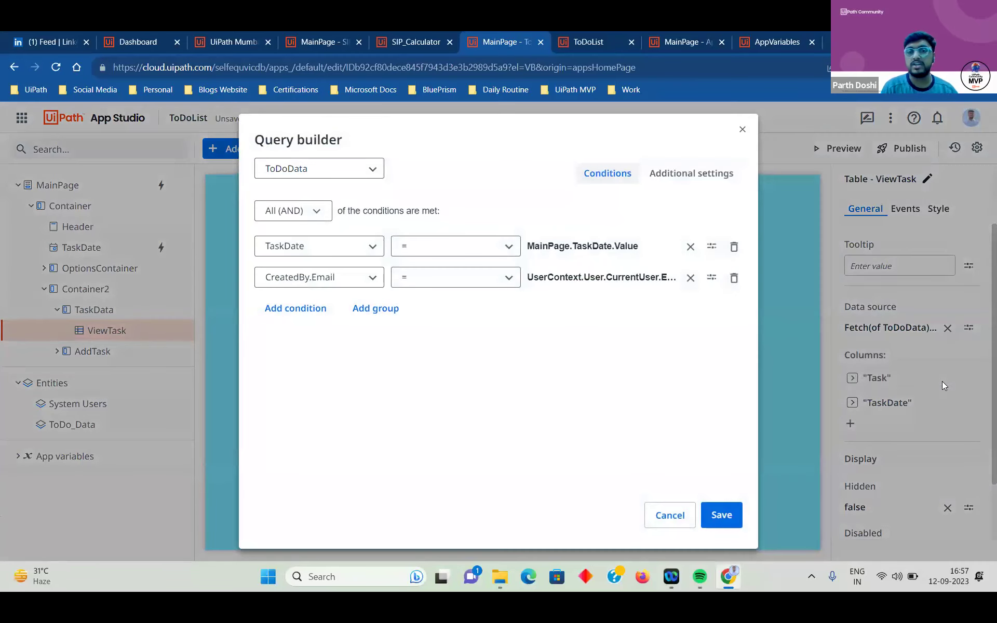
left_click(702, 188)
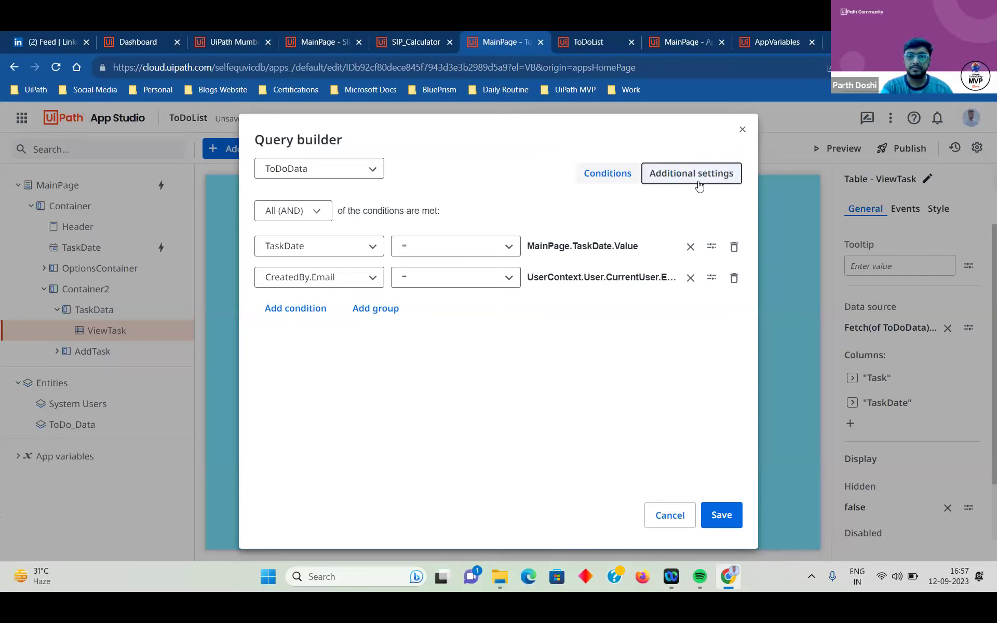
left_click(598, 177)
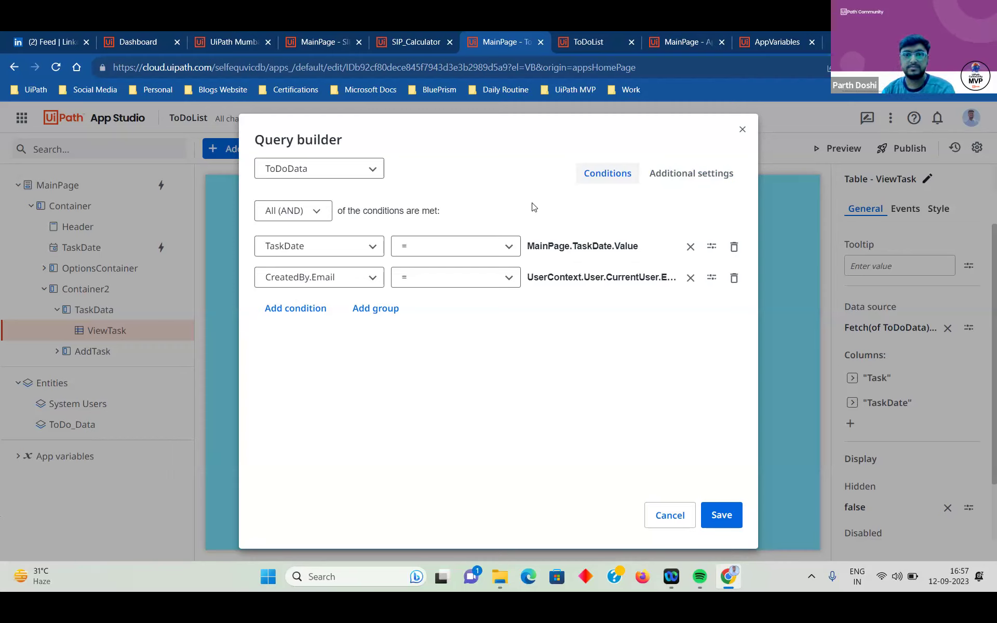
left_click(657, 520)
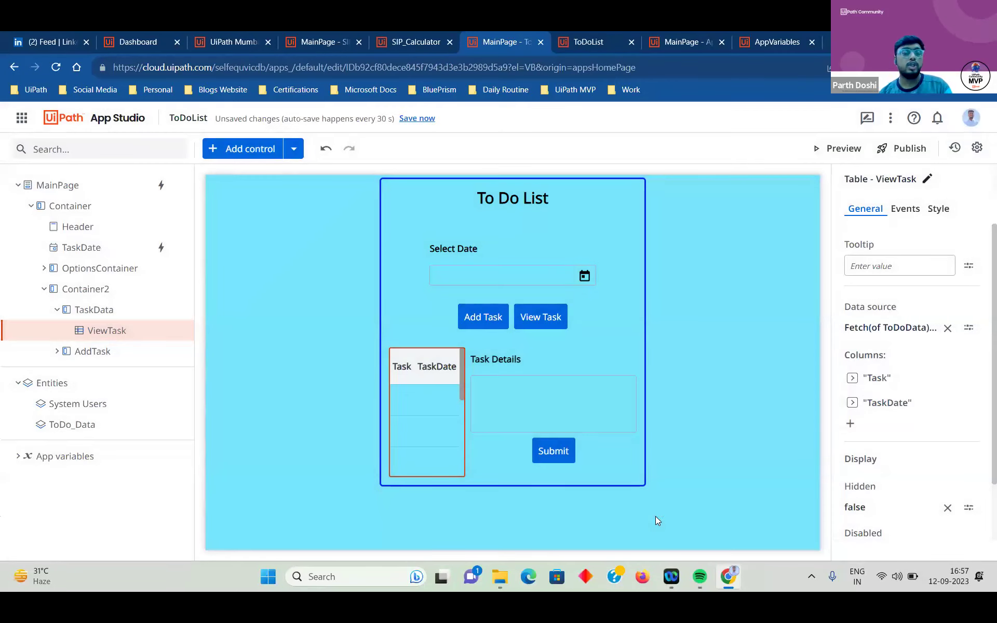
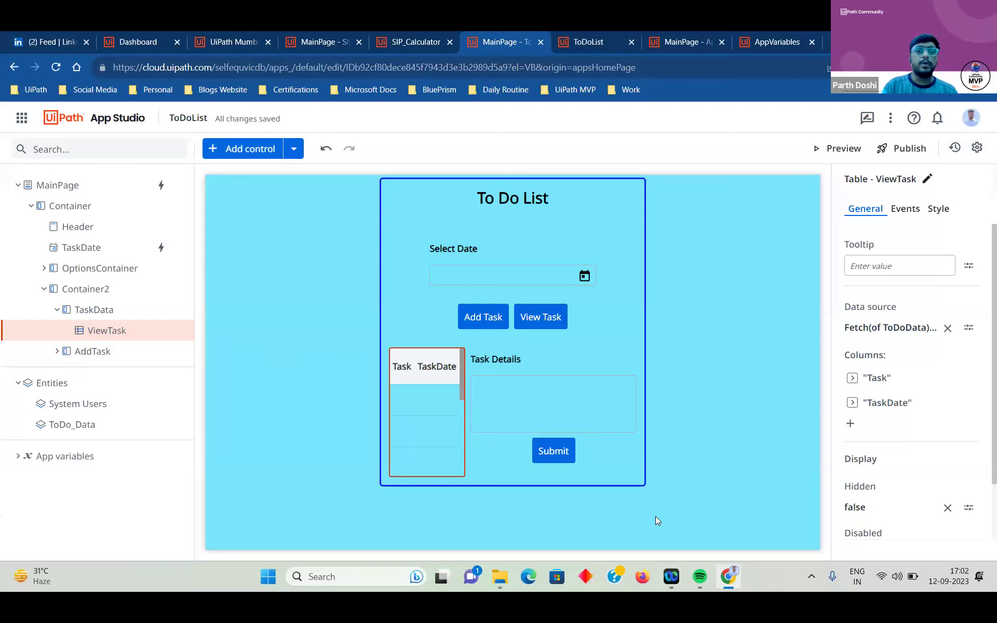
Compare the To Do List preview with the editor and examine the OptionsContainer's style settings down to Size
left_click(577, 37)
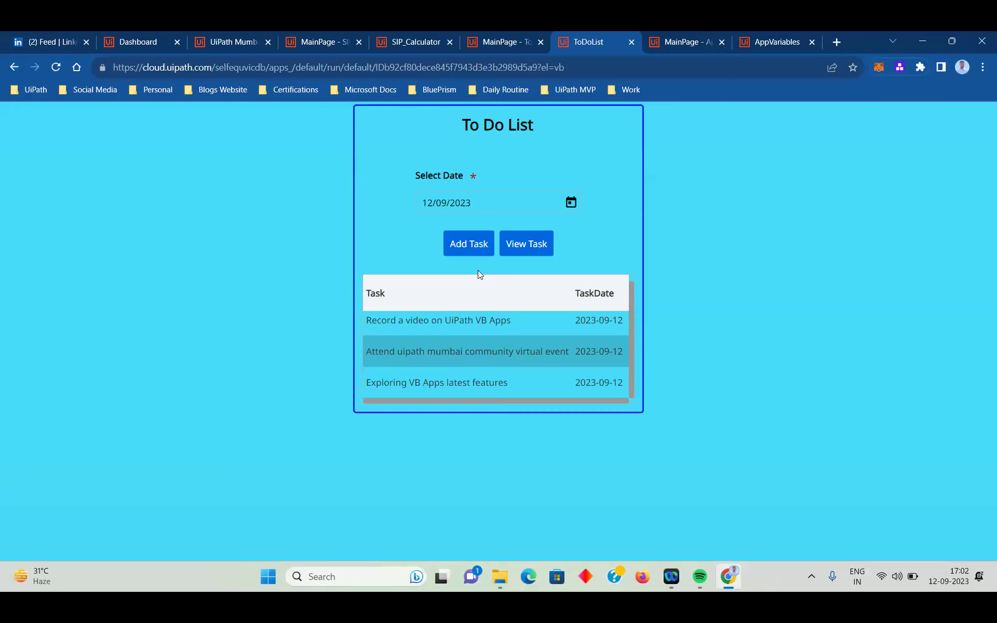
left_click(517, 37)
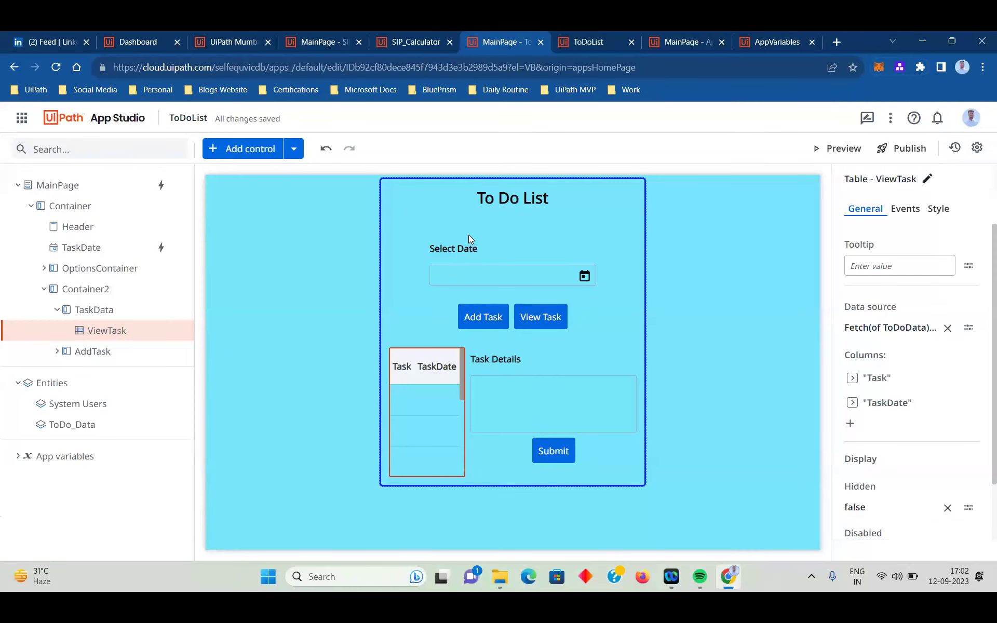
left_click(430, 284)
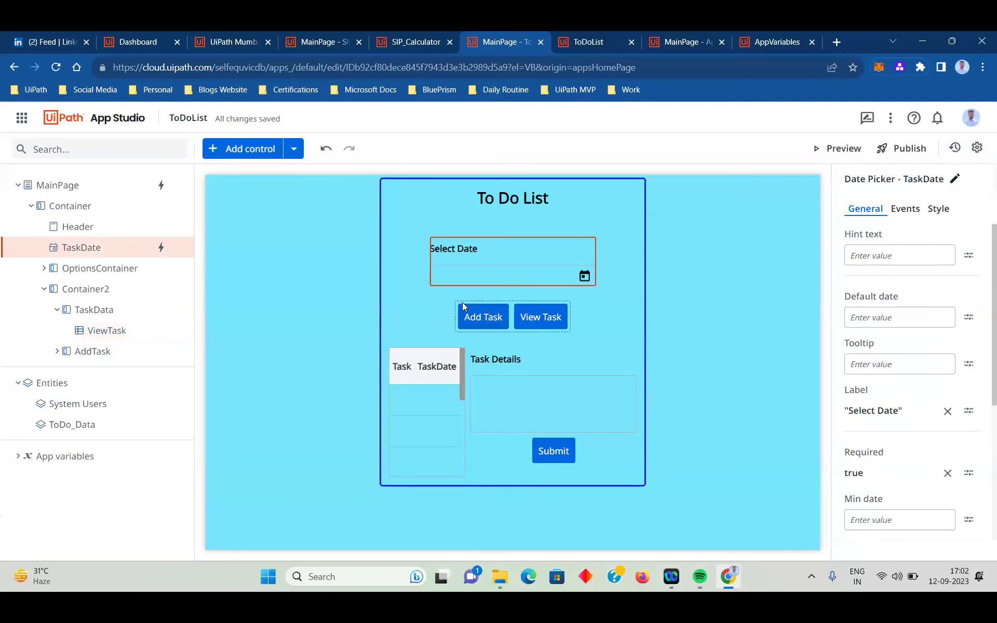
left_click(461, 302)
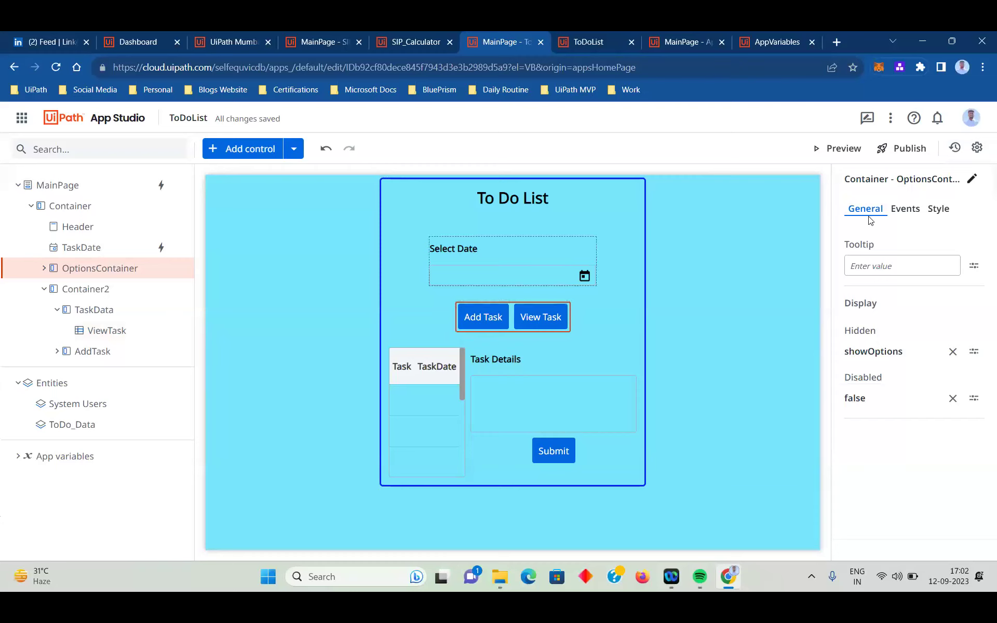
left_click(938, 208)
scroll(903, 361, "down", 3)
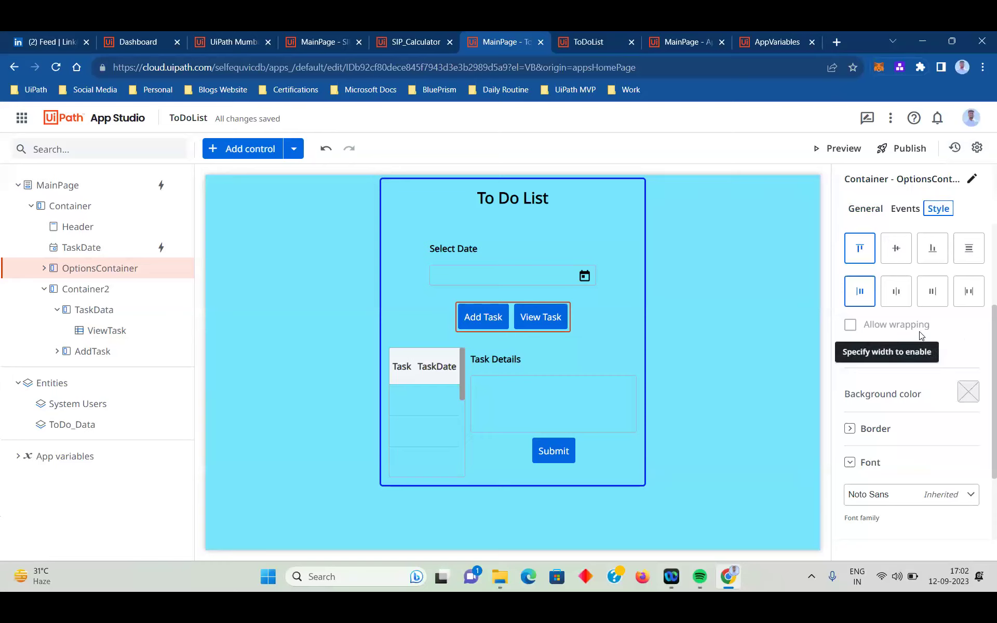
scroll(921, 335, "down", 2)
left_click(871, 513)
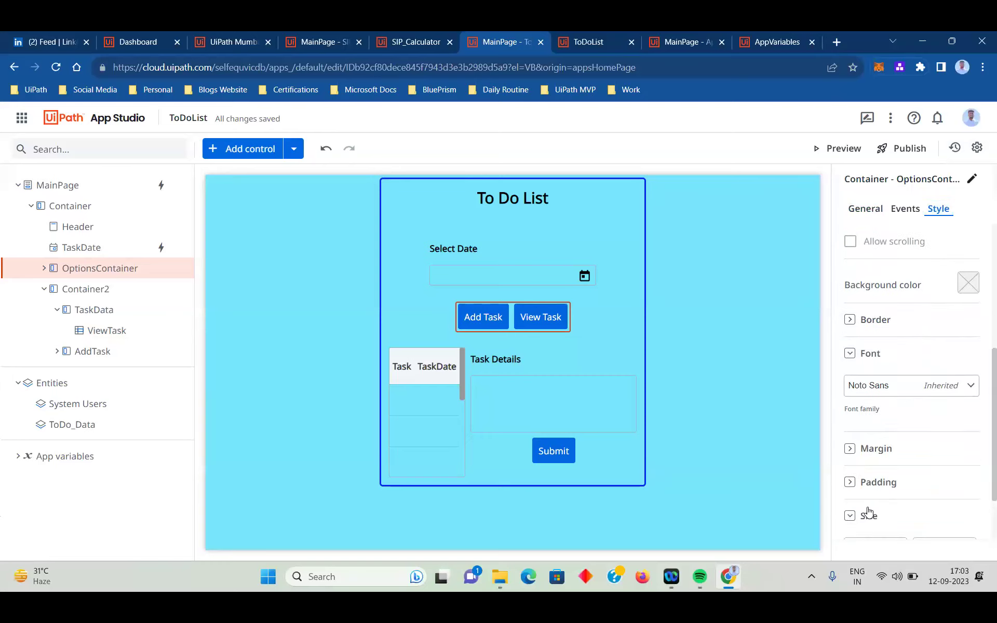
scroll(883, 489, "down", 2)
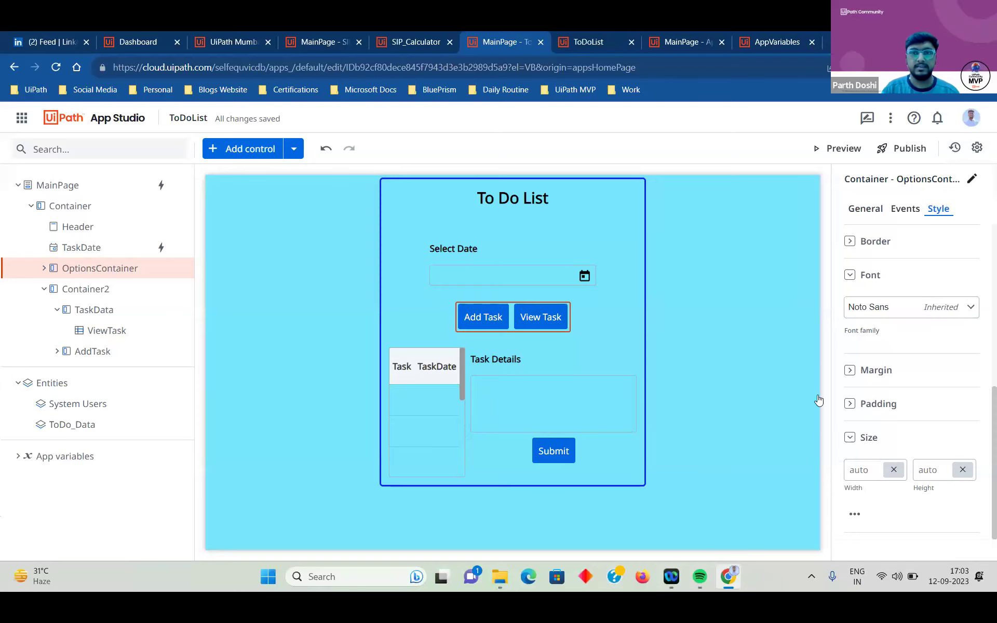
left_click(573, 32)
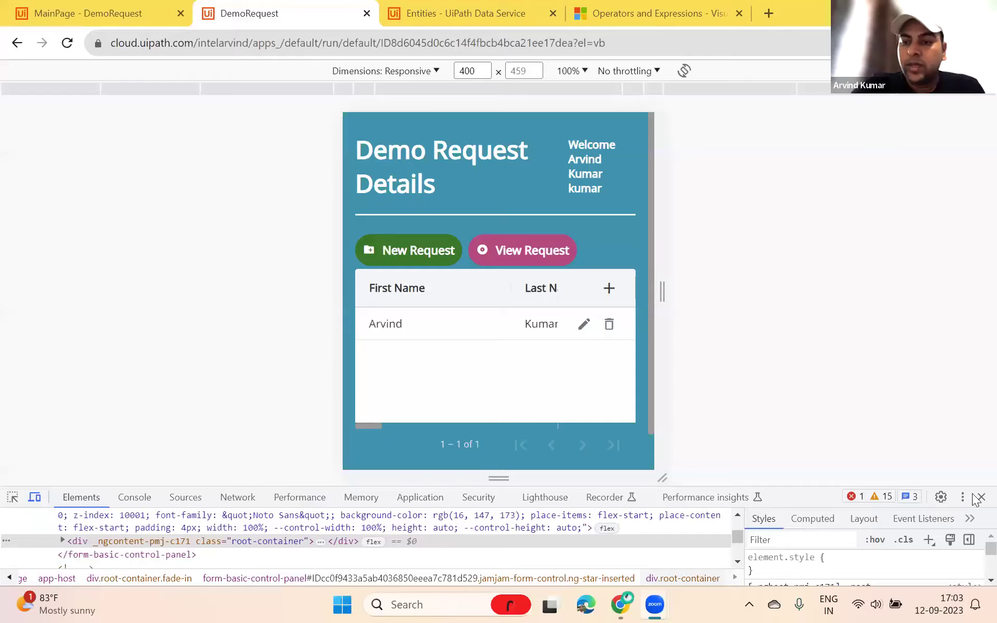
Close the developer tools on the DemoRequest preview and collapse Container and Container1 under MainPage in the DemoRequest editor
left_click(977, 497)
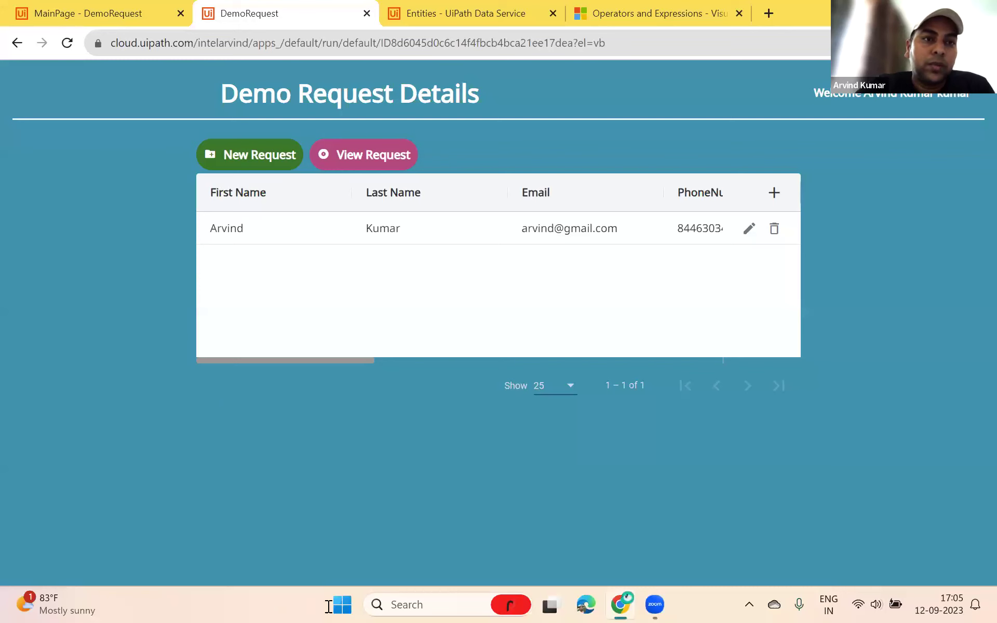
left_click(114, 6)
left_click(210, 158)
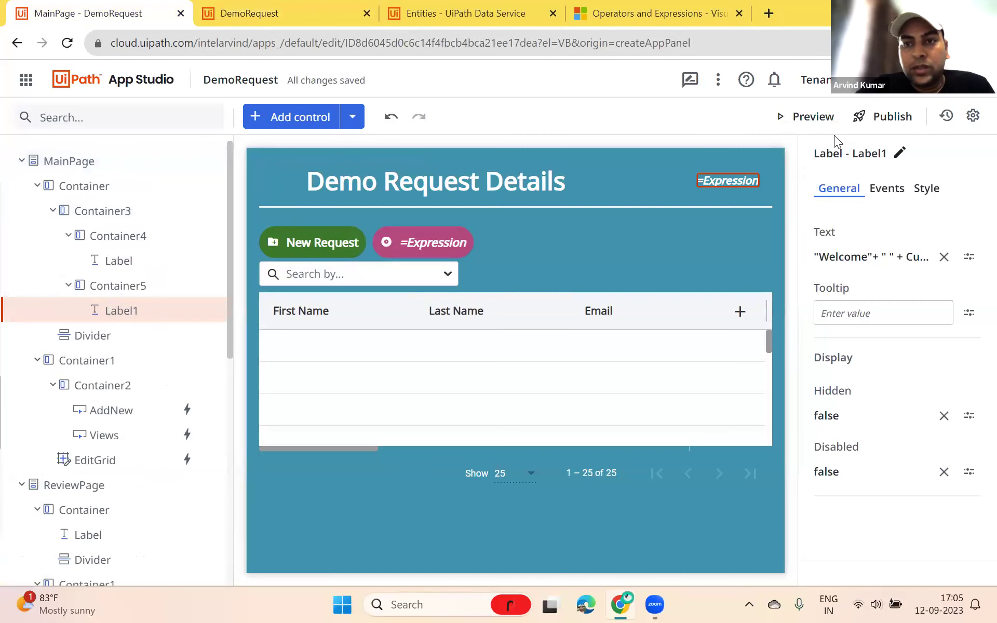
left_click(30, 170)
left_click(37, 186)
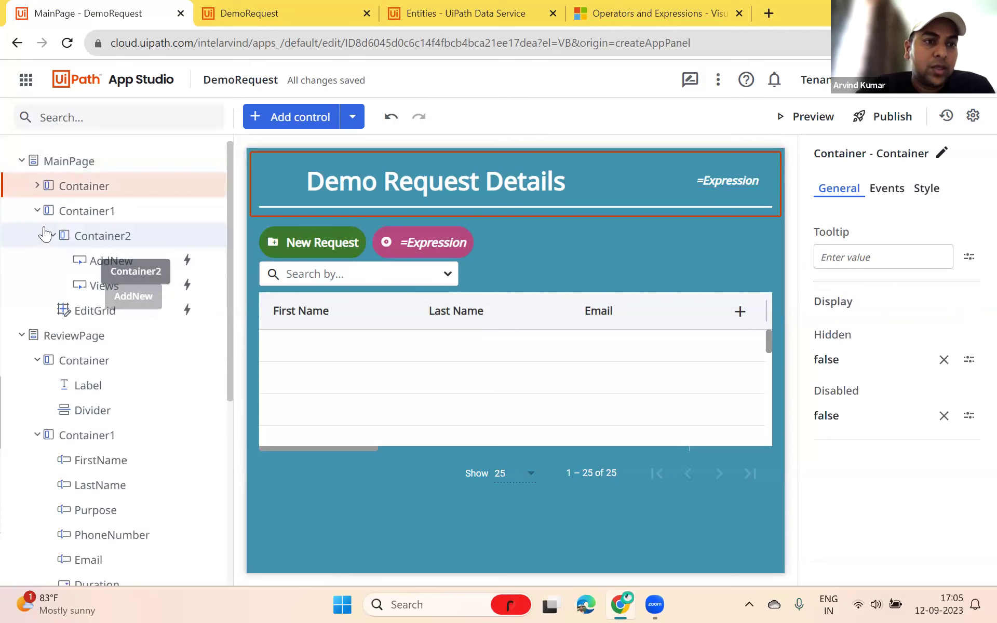
left_click(36, 210)
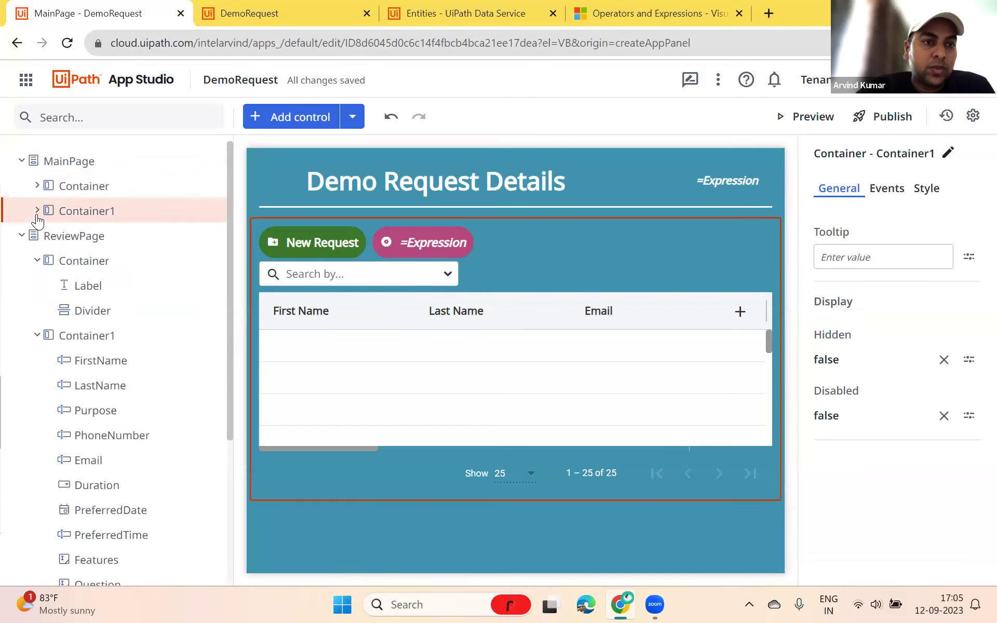
left_click(62, 163)
Compare the welcome label in the DemoRequest preview with Label1 in the MainPage editor, highlighting the displayed user name
left_click(258, 16)
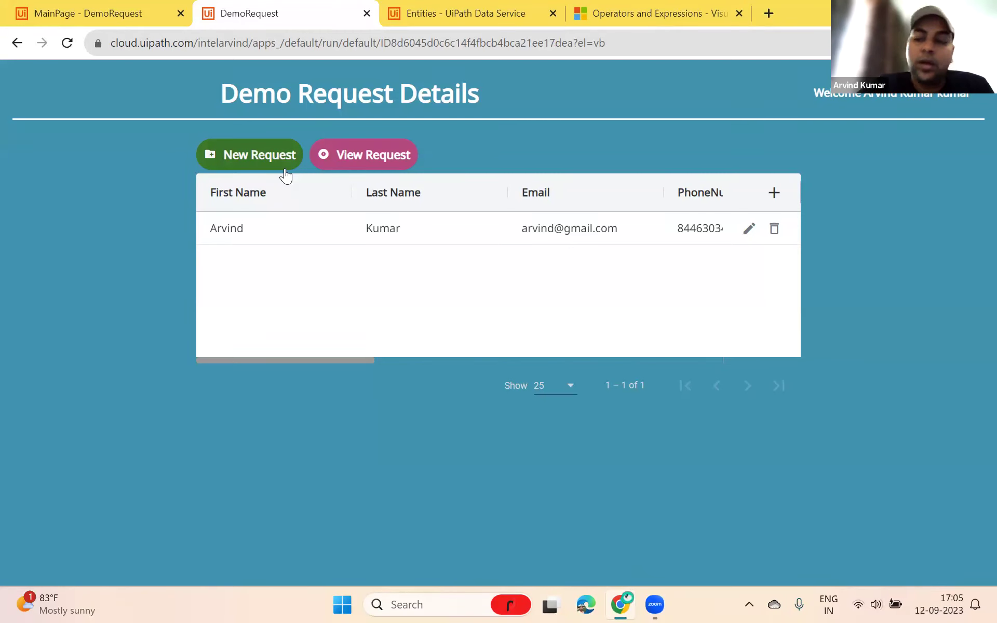
left_click(114, 8)
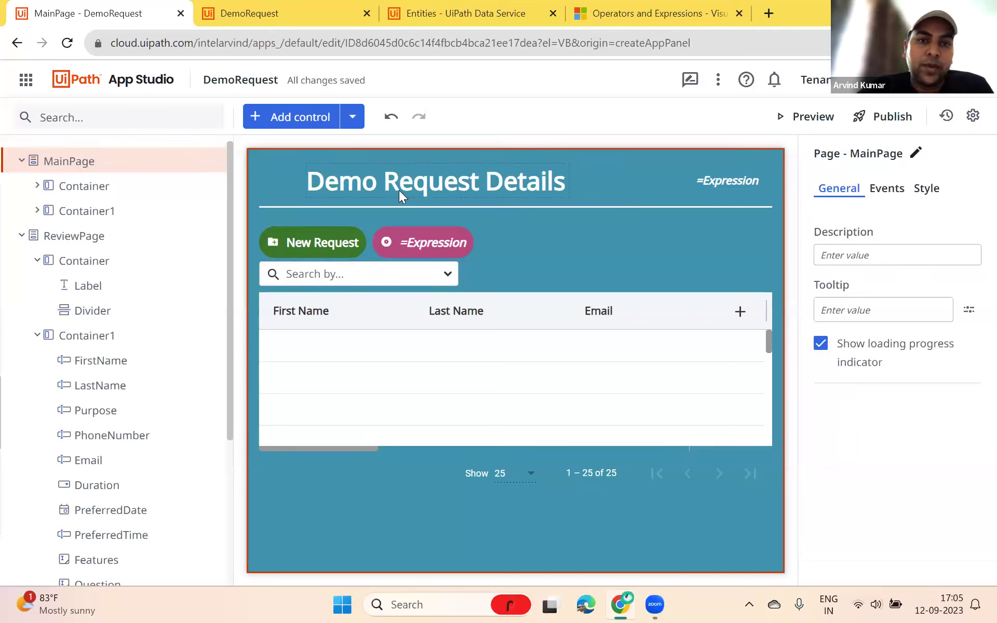
left_click(748, 179)
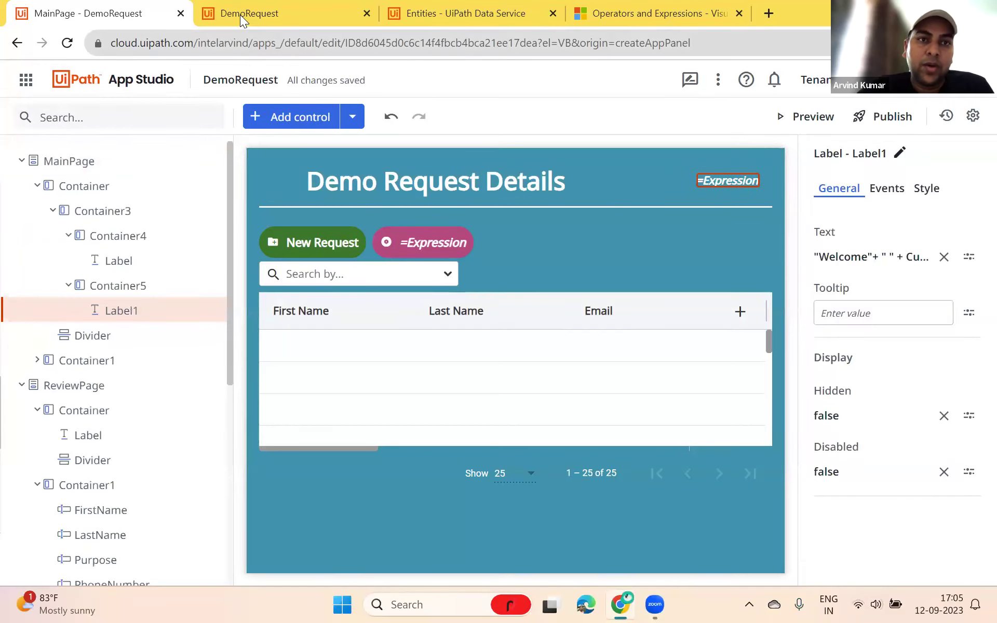
left_click(240, 13)
left_click_drag(801, 93, 964, 95)
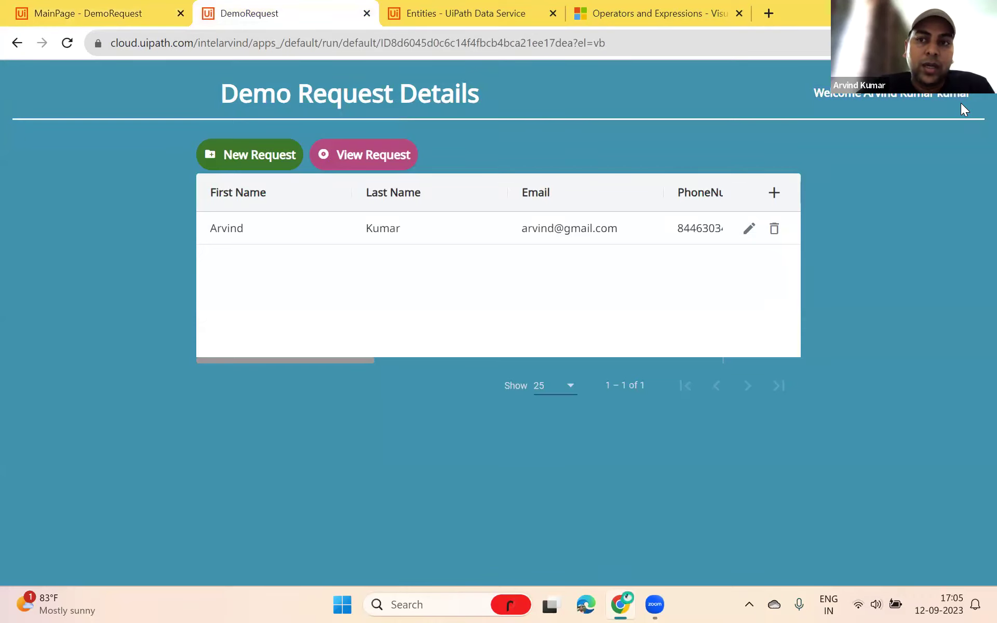
left_click_drag(964, 102, 824, 98)
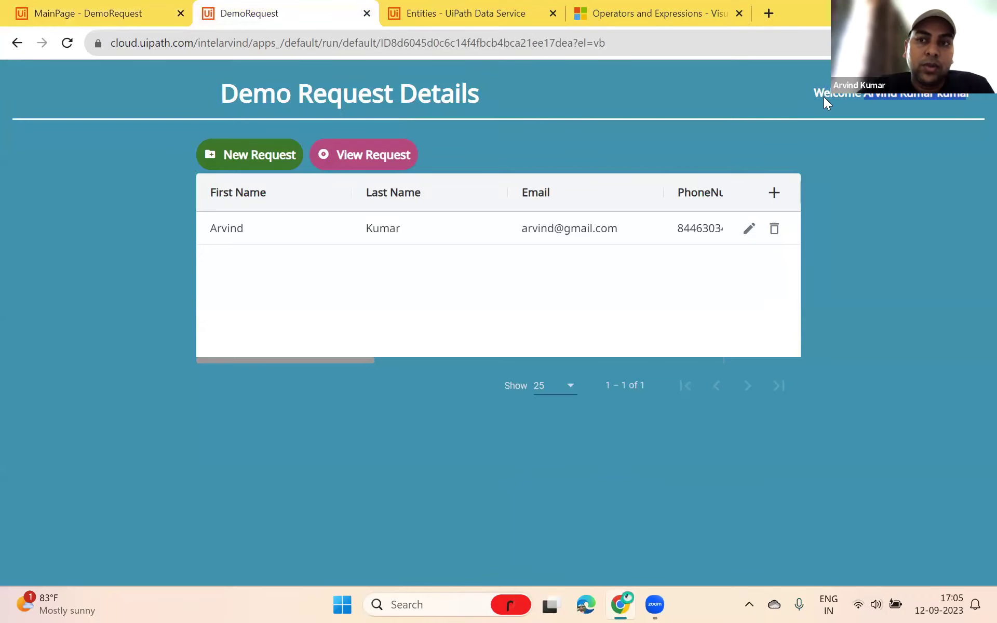
Try prefixing CurrentUser.DisplayName with UserContext.User in Label1's text expression, and remove the prefix again
left_click(47, 11)
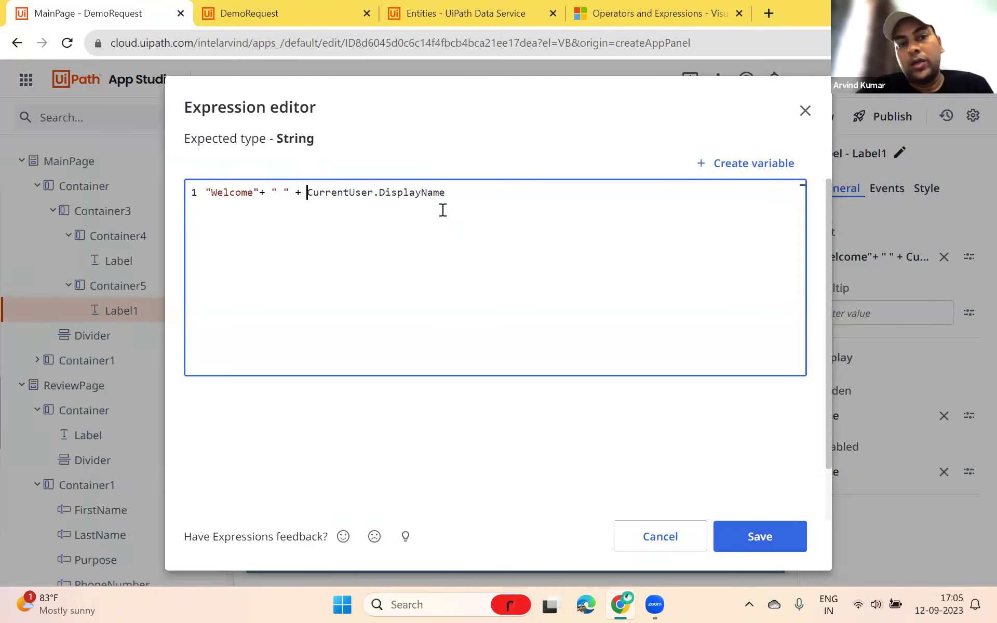
type("use")
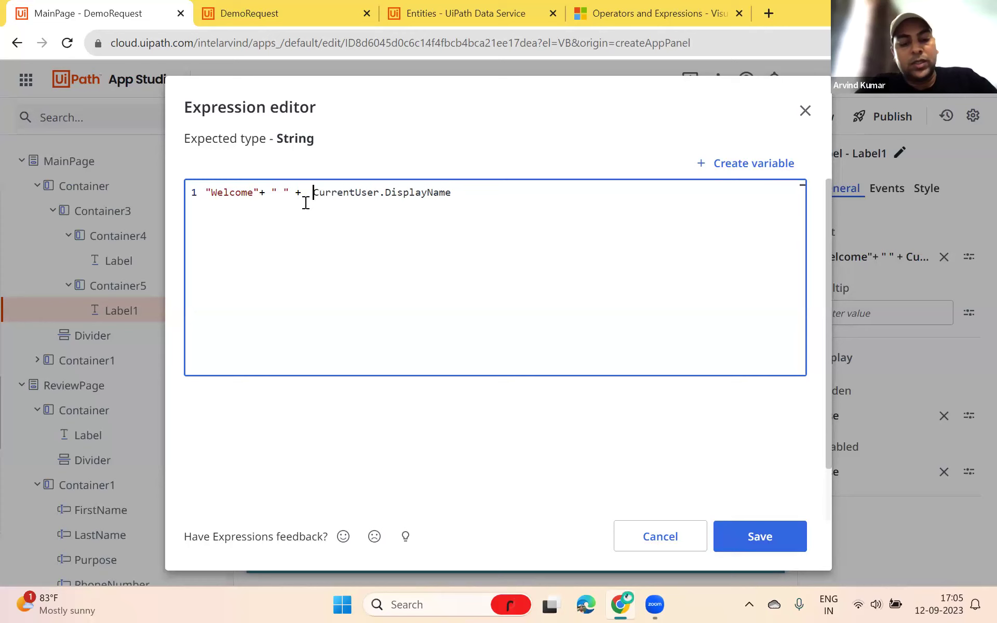
key("BackSpace")
key("BackSpace")
key("BackSpace")
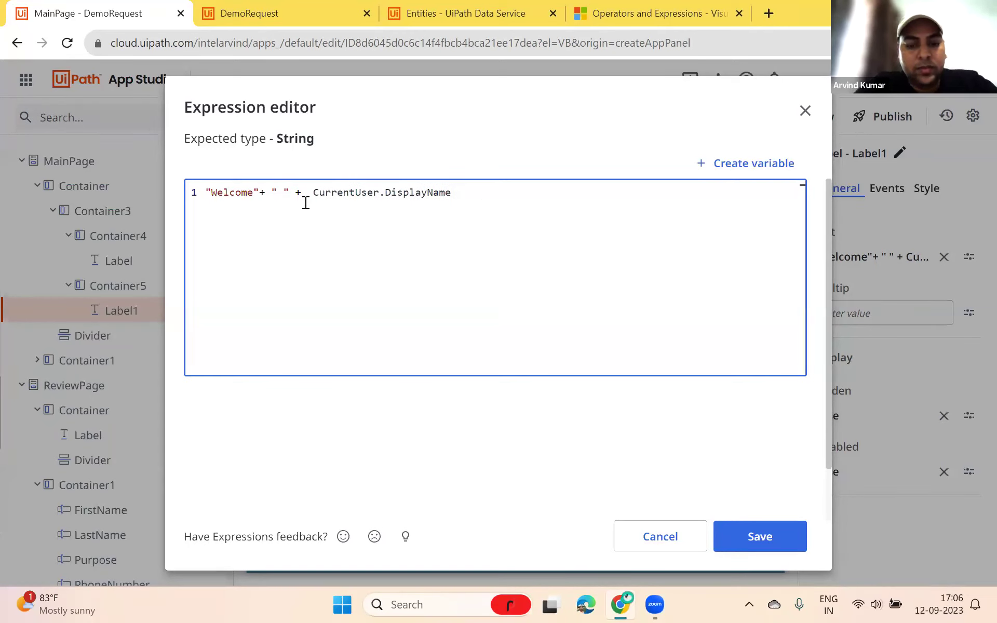
type("use")
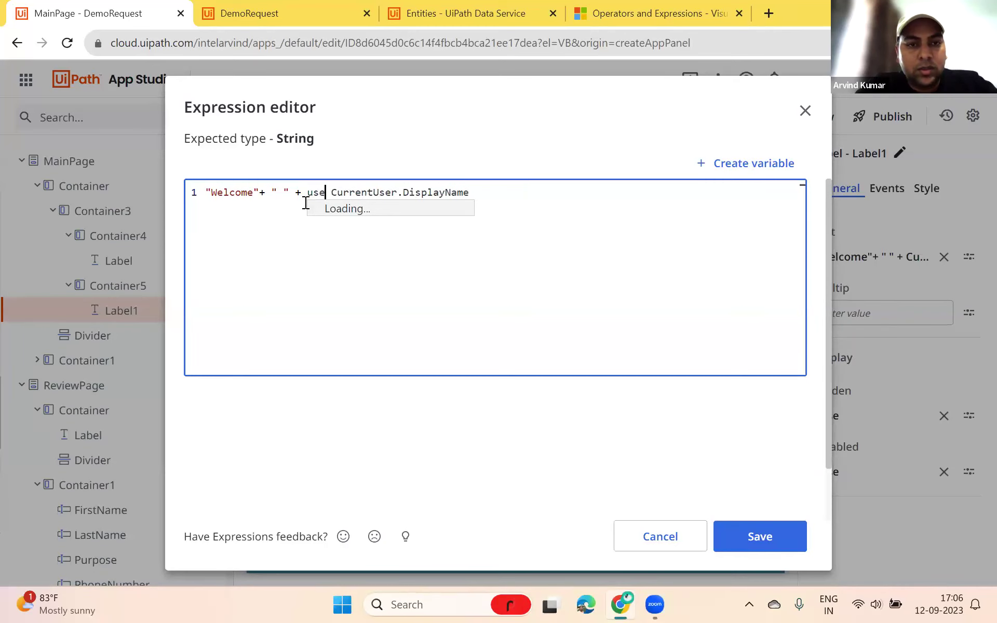
key("Return")
type(".")
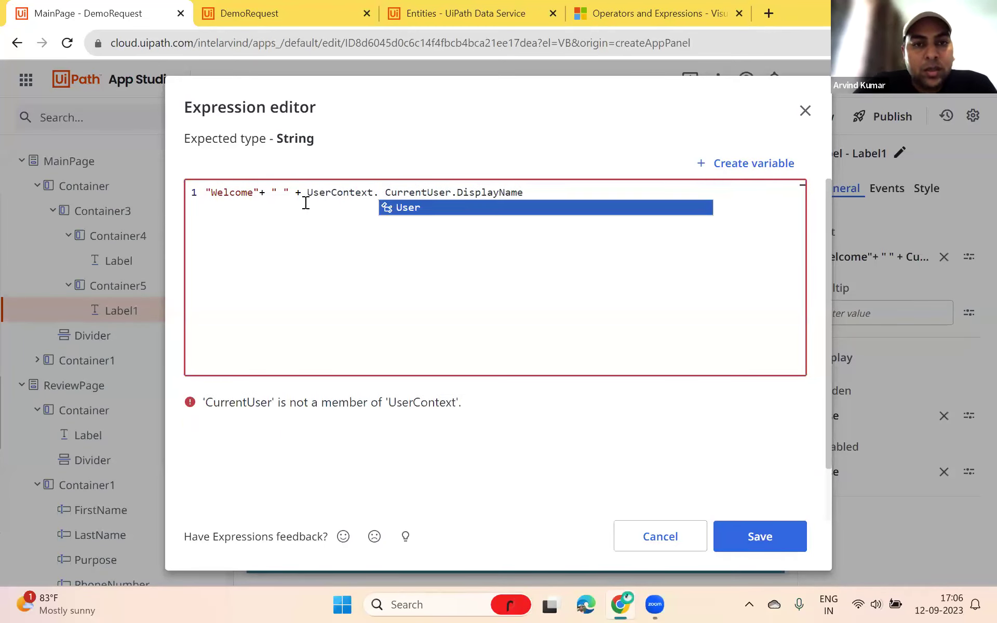
key("Return")
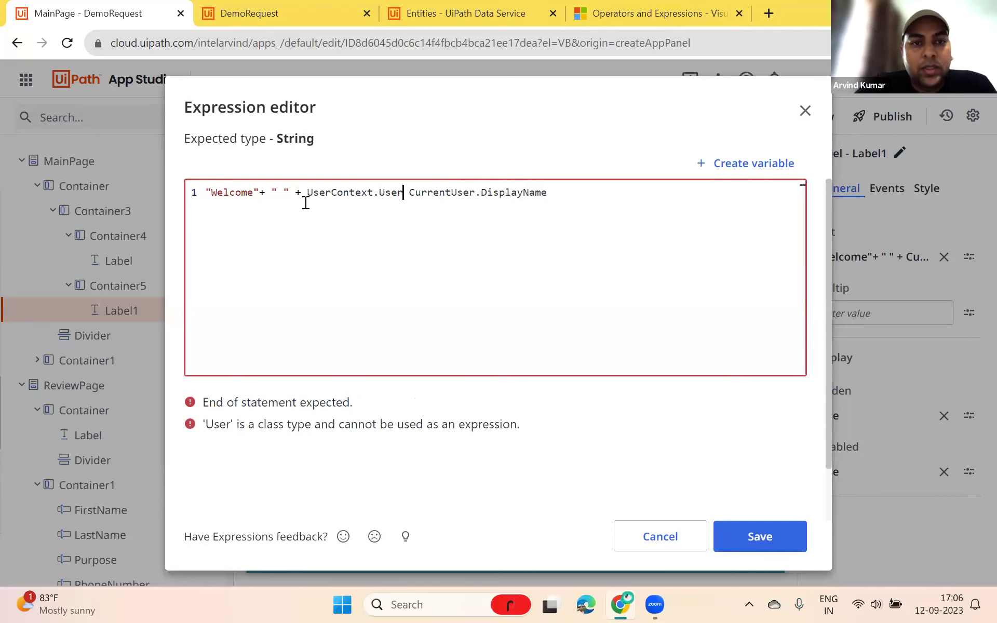
left_click(408, 193)
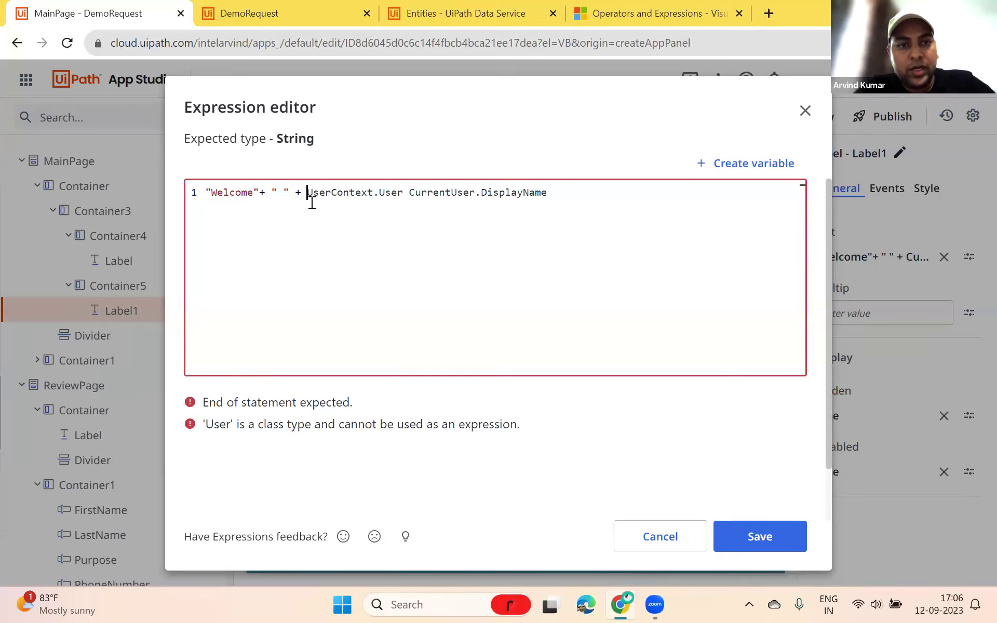
left_click(412, 193, "shift")
key("BackSpace")
Reinsert the DisplayName property after CurrentUser in Label1's text expression and save "Welcome"+ " " + CurrentUser.DisplayName
double_click(409, 193)
key("BackSpace")
type(".")
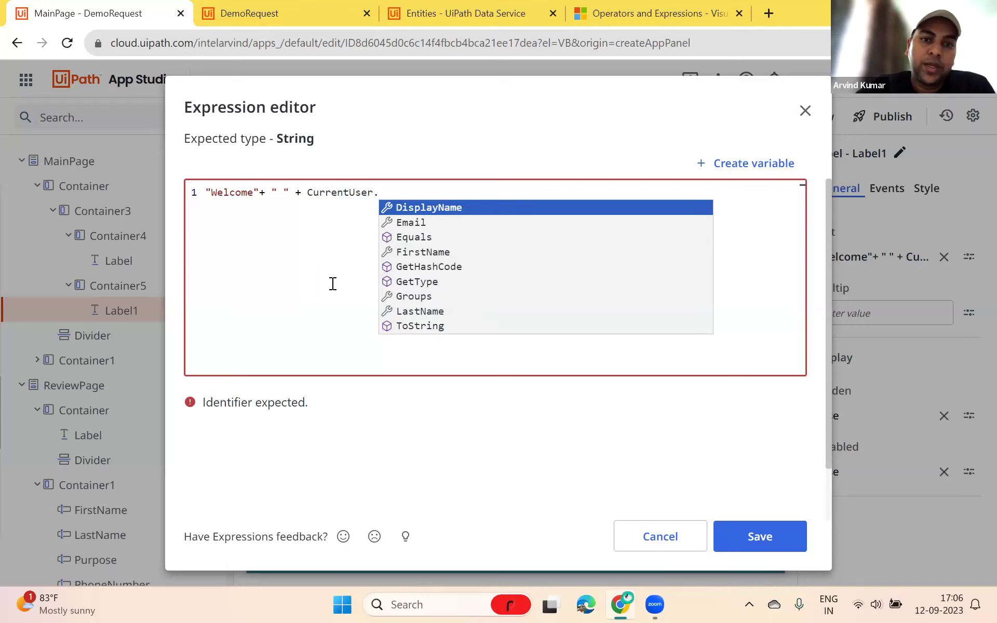
left_click(421, 211)
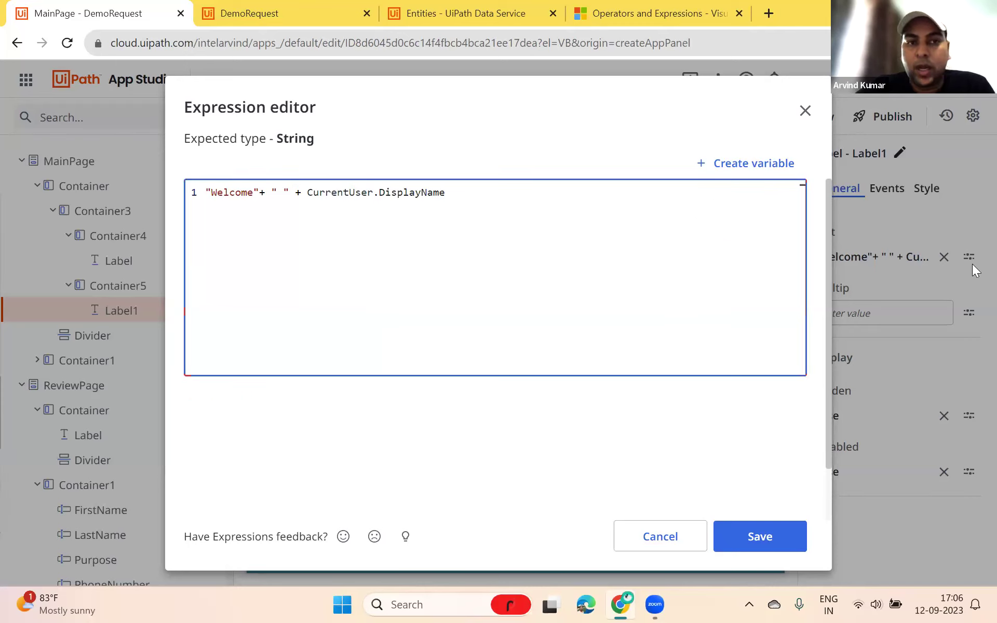
left_click(758, 539)
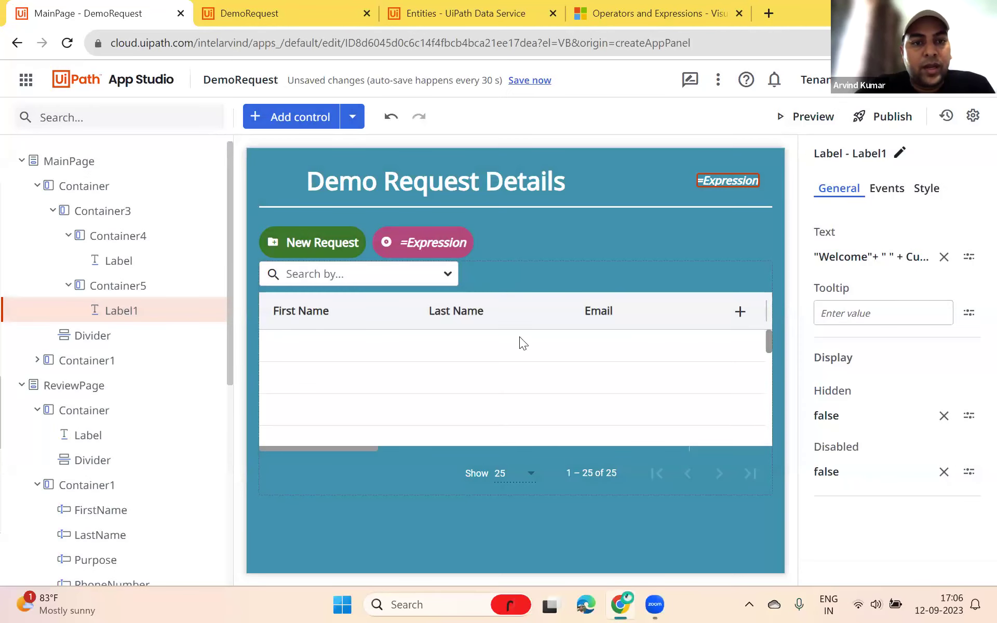
Select the EditGrid on MainPage and view the request grid's columns through Duration in the DemoRequest preview
left_click(521, 343)
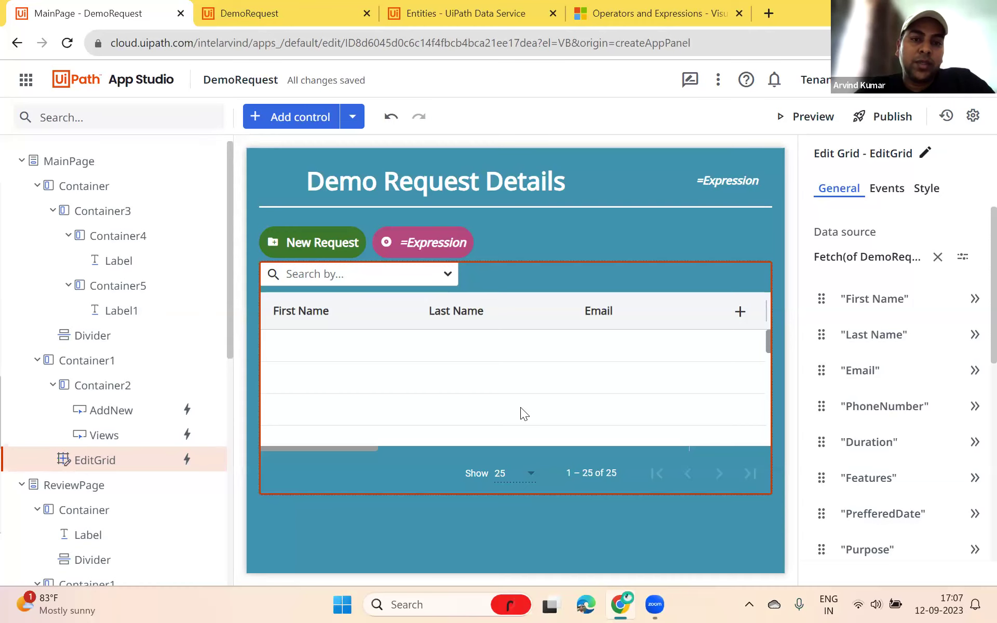
left_click(289, 18)
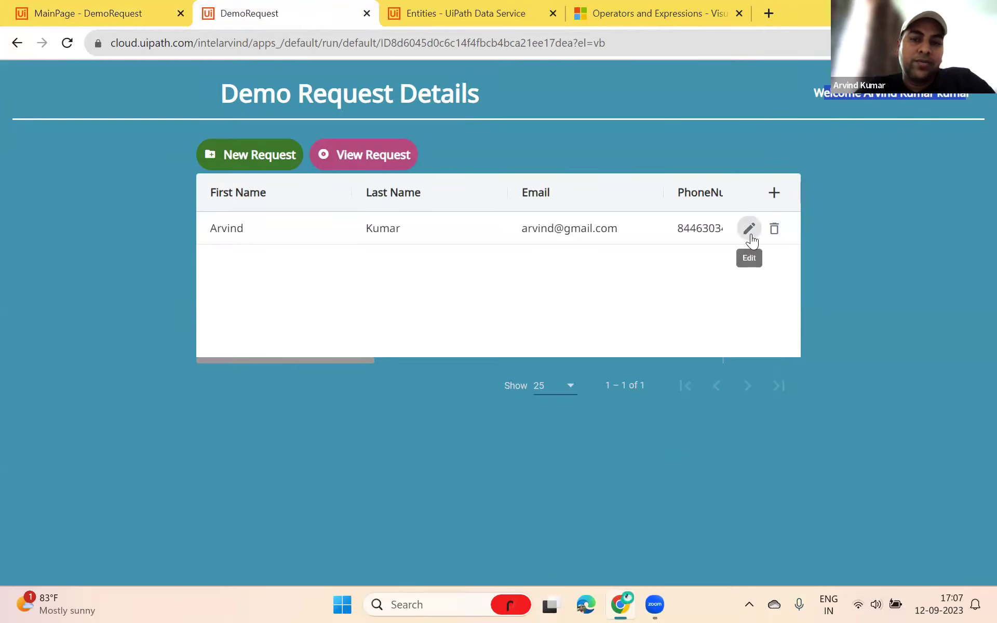
left_click_drag(286, 361, 265, 204)
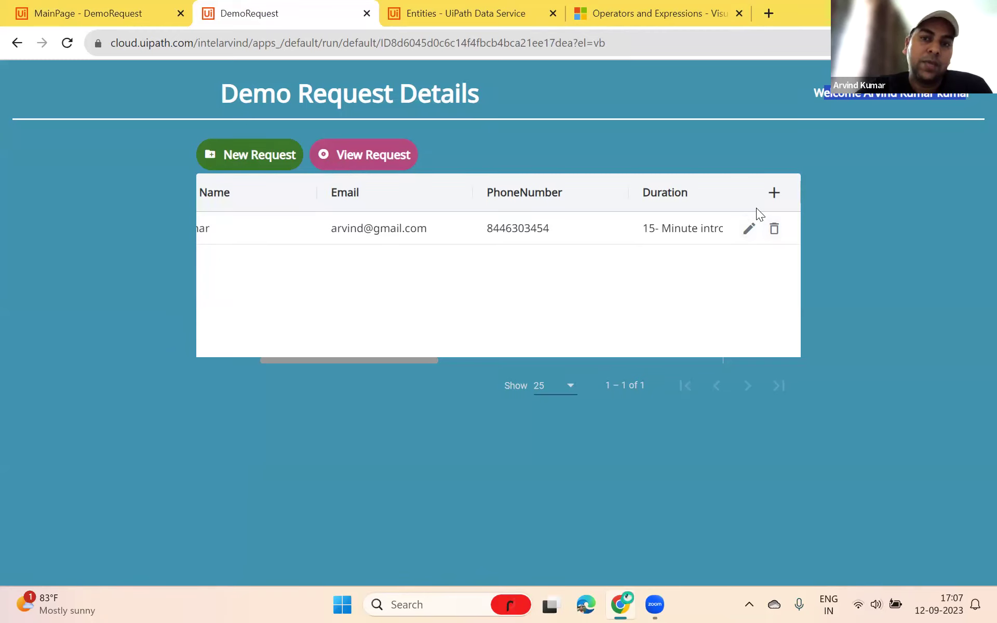
View the preview grid's columns through Features, then open EditGrid's data source in the query builder and check the entity choices
mouse_move(398, 362)
left_mouse_down()
mouse_move(664, 361)
mouse_move(481, 350)
mouse_move(384, 358)
left_mouse_up()
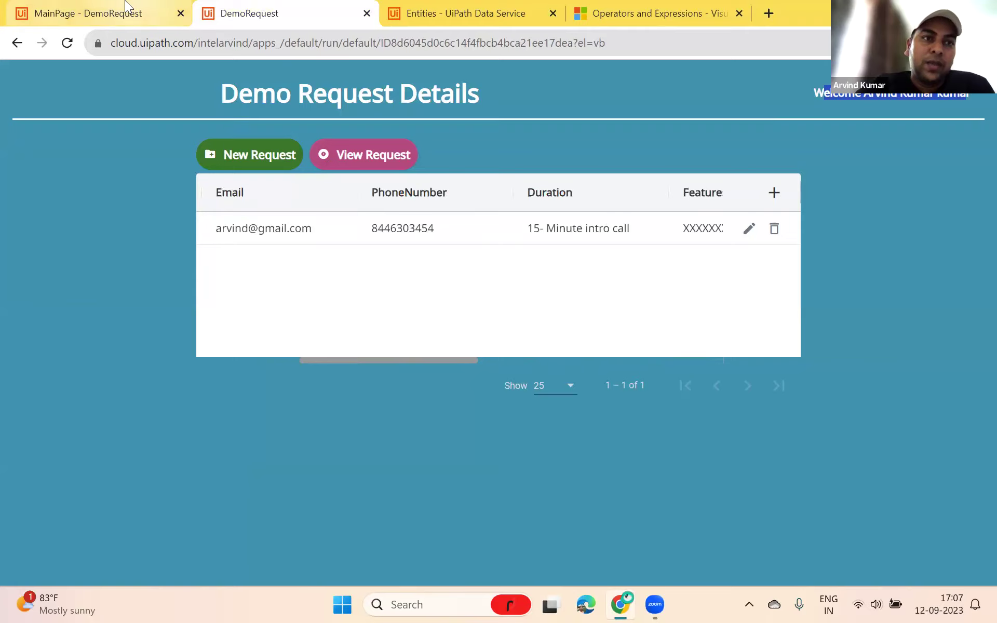
left_click(126, 9)
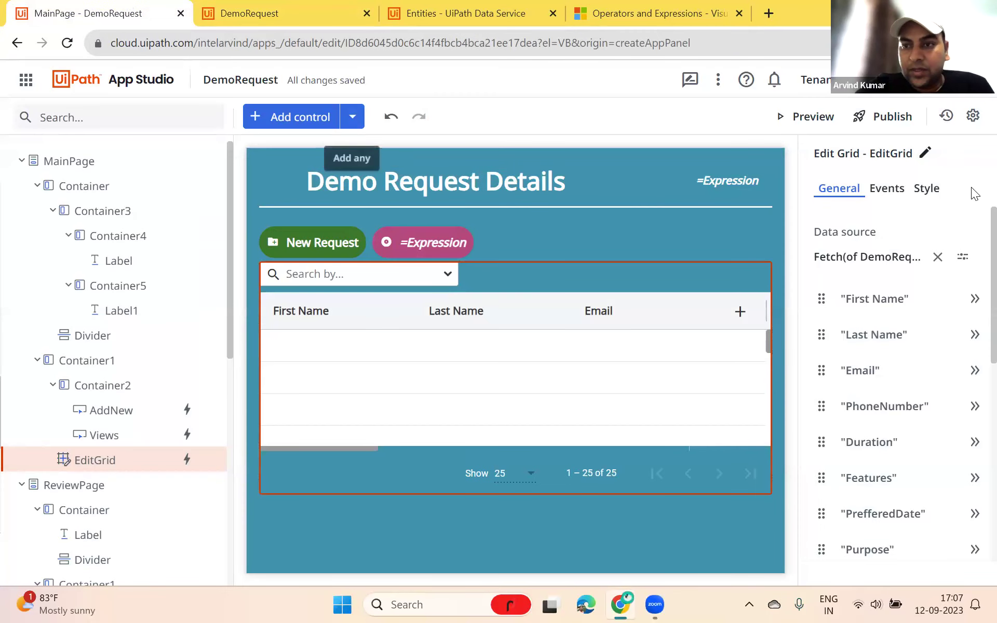
left_click(963, 258)
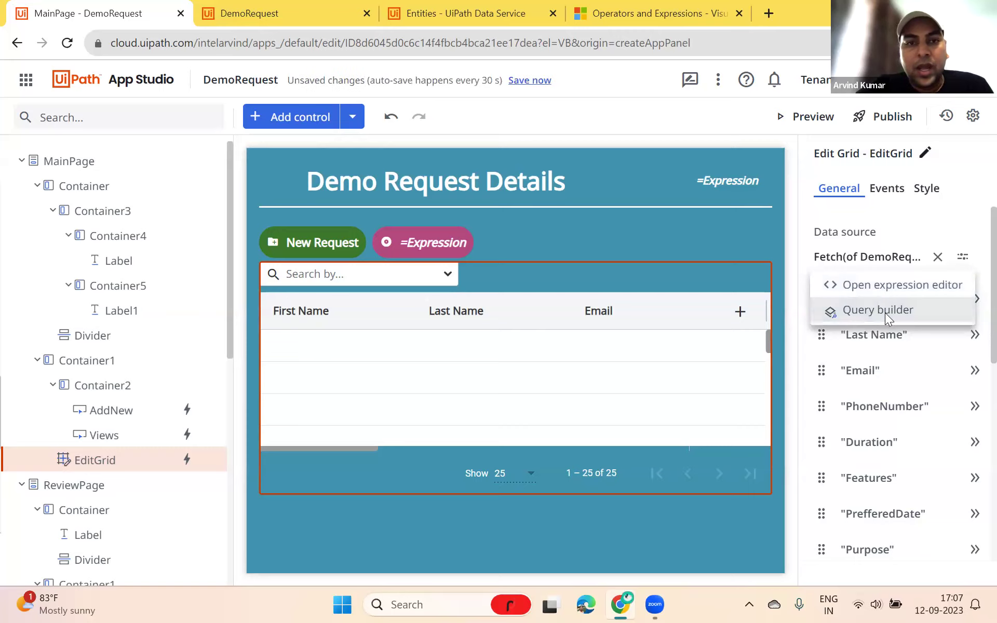
left_click(887, 312)
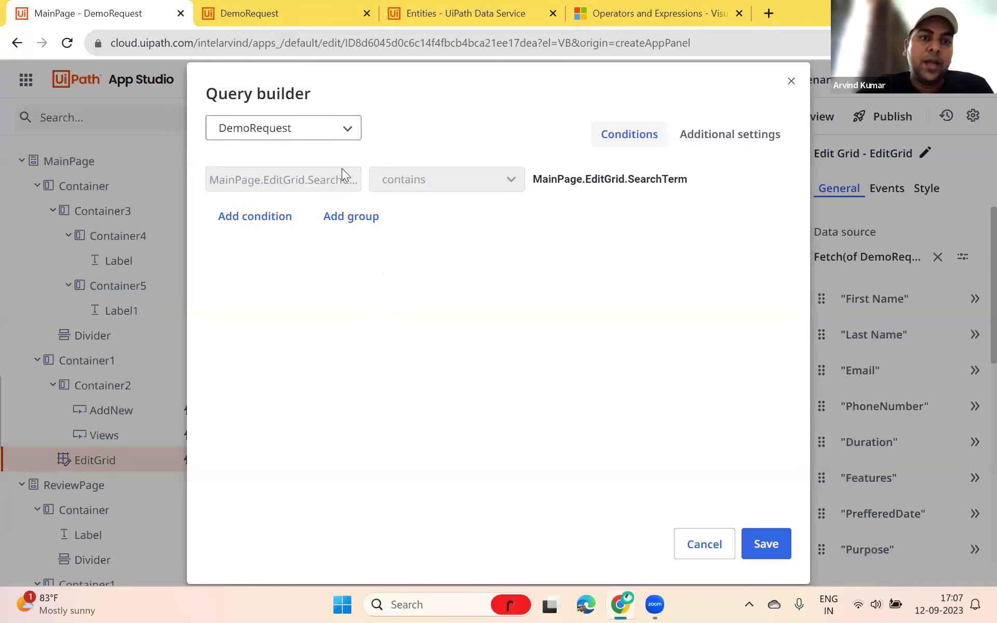
left_click(354, 129)
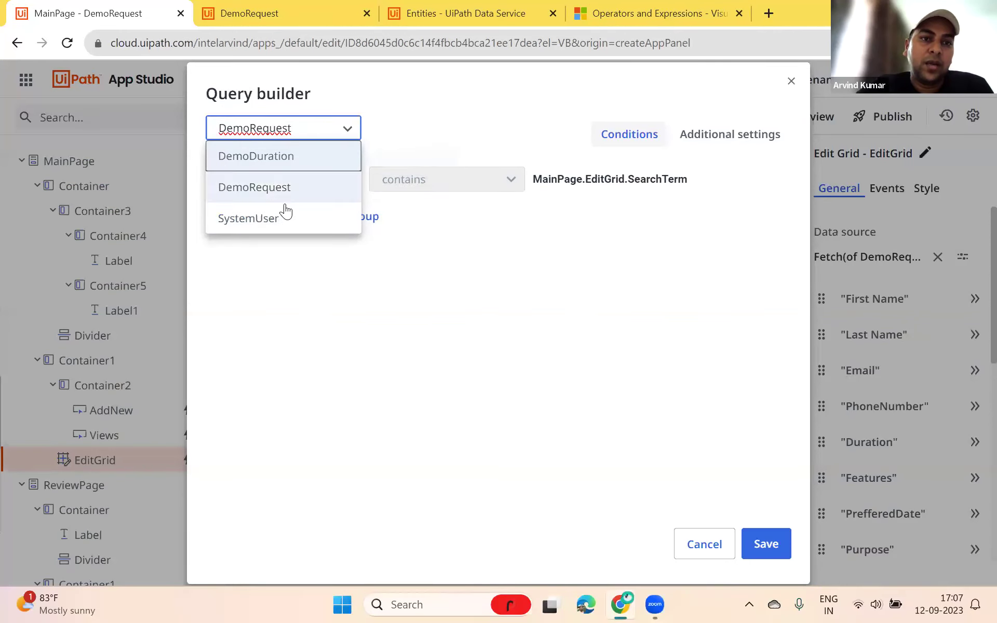
left_click(341, 253)
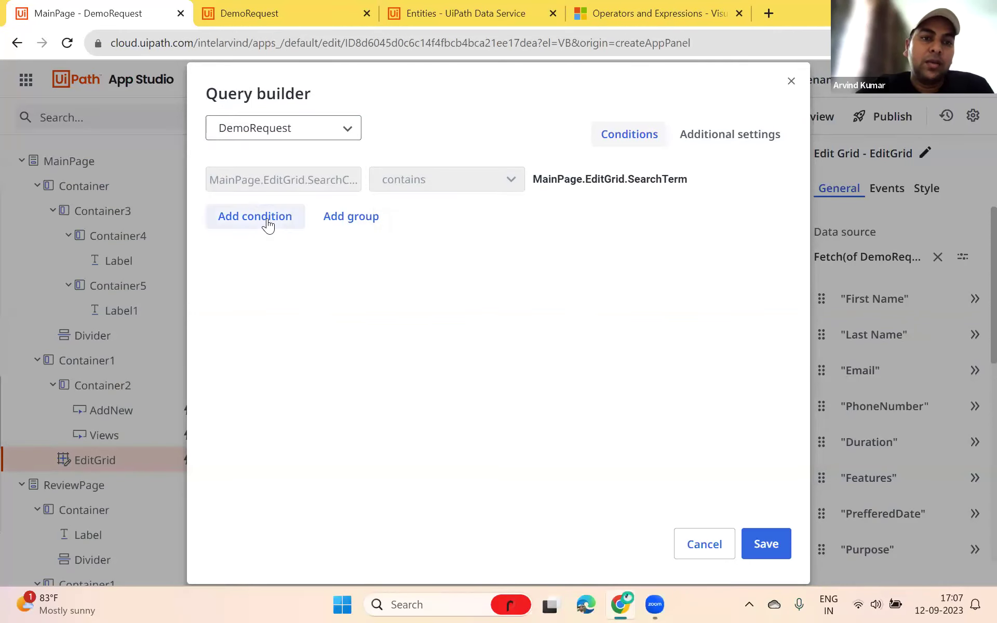
Examine the query builder's condition options and its additional paging and sorting settings, and close it without saving
left_click(282, 218)
left_click(781, 218)
left_click(729, 134)
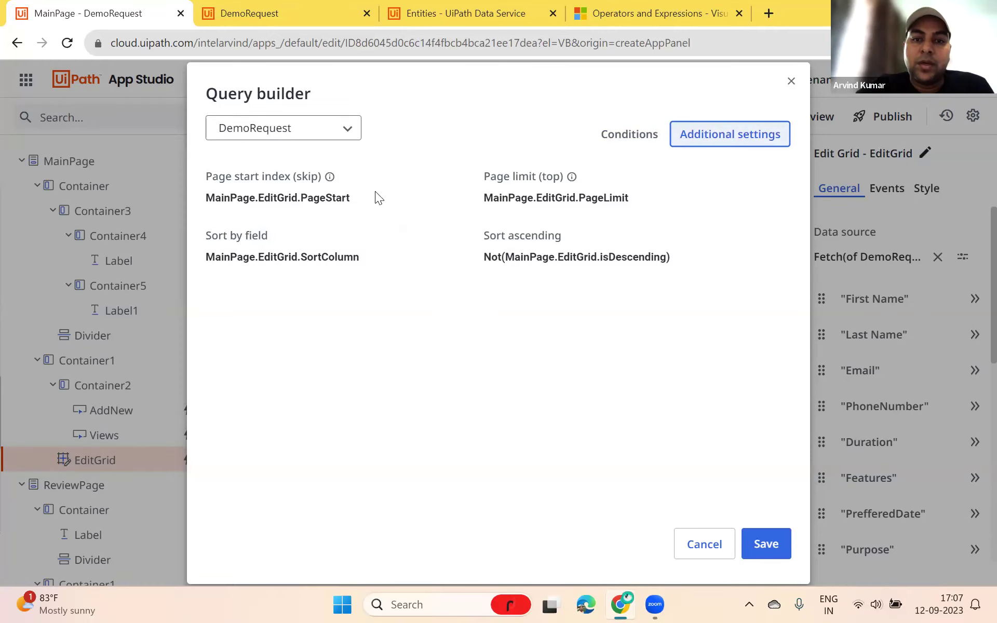
left_click(696, 545)
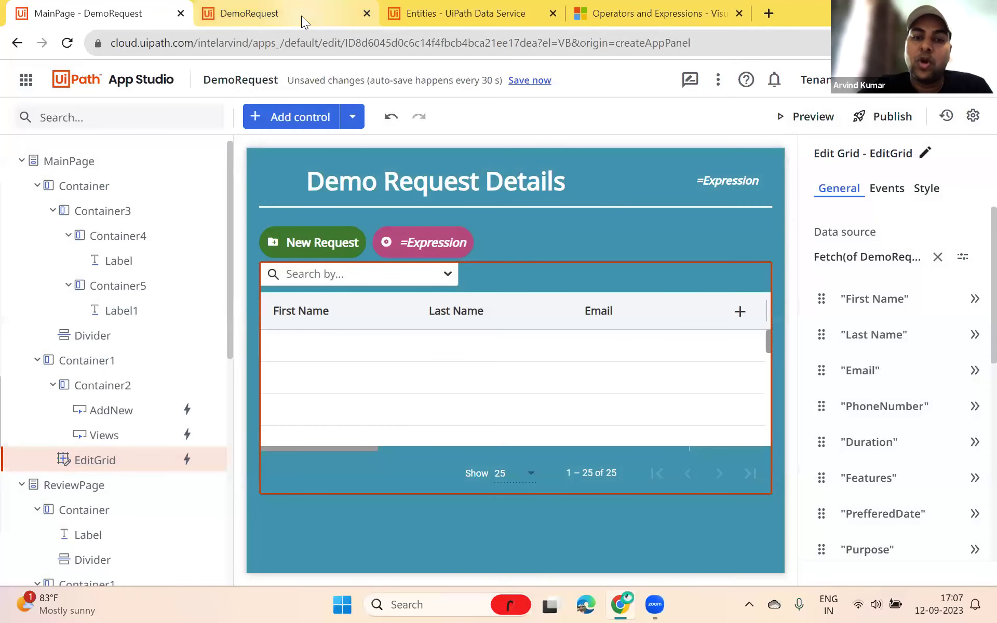
Open EditGrid's data source expression and examine its opening part, highlighting Fetch, DemoRequest and createFilterGroup
mouse_move(302, 15)
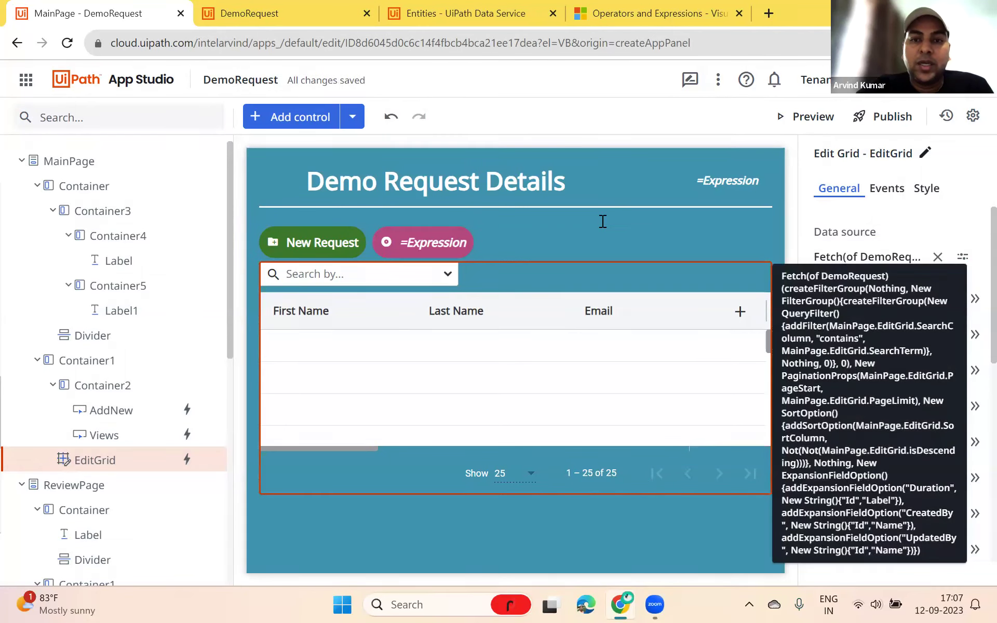
left_click(867, 256)
left_click_drag(214, 199, 653, 283)
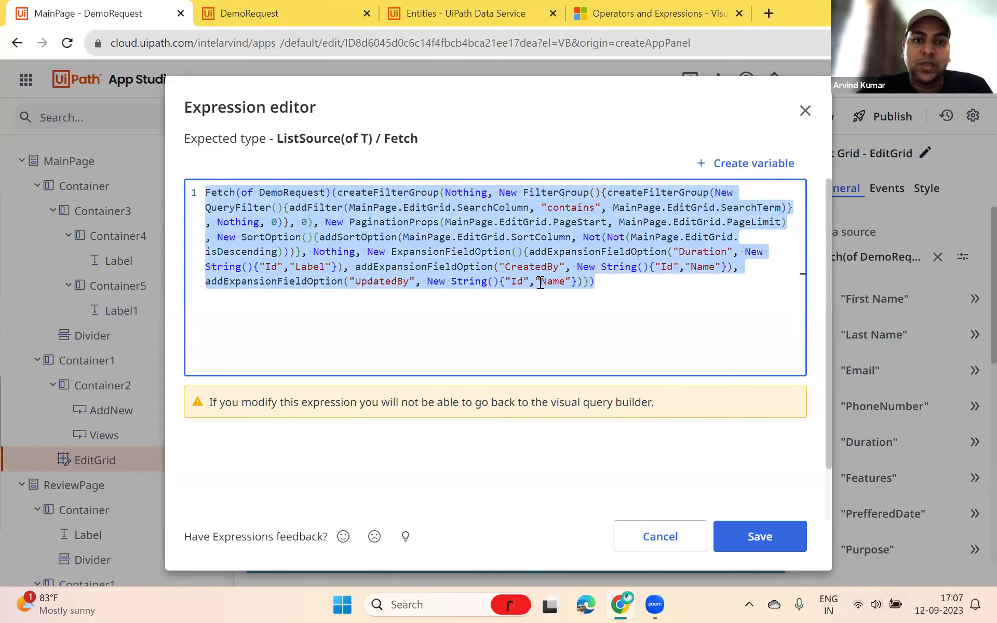
left_click(606, 290)
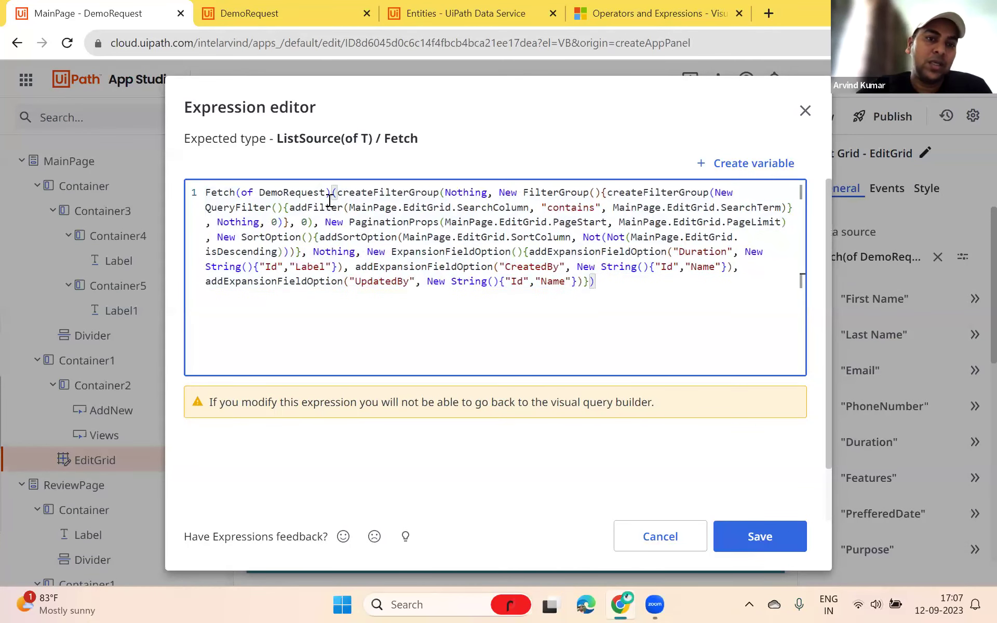
double_click(227, 195)
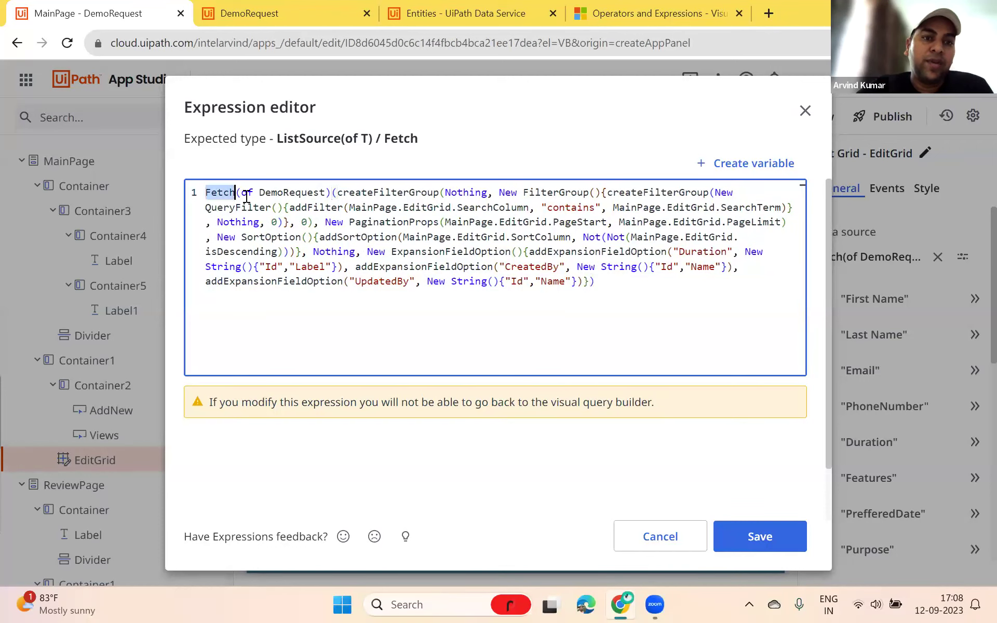
double_click(273, 192)
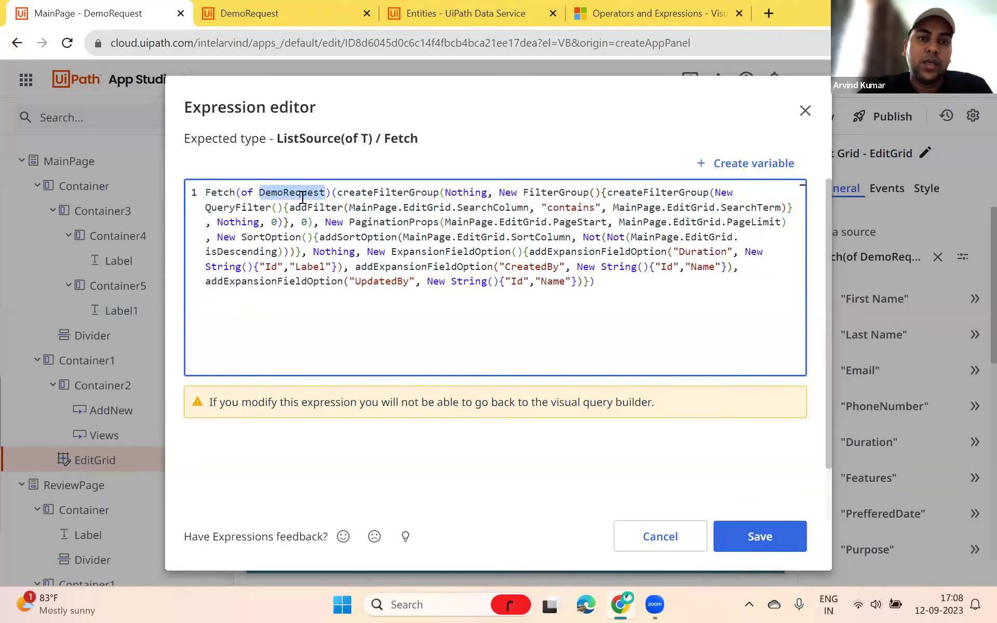
left_click(372, 199)
double_click(379, 193)
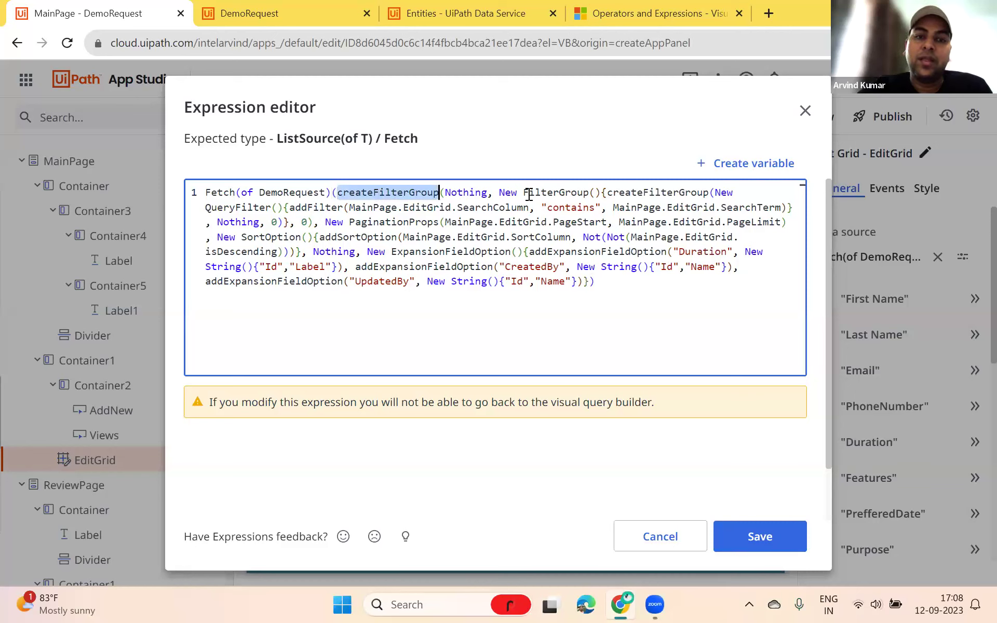
triple_click(689, 191)
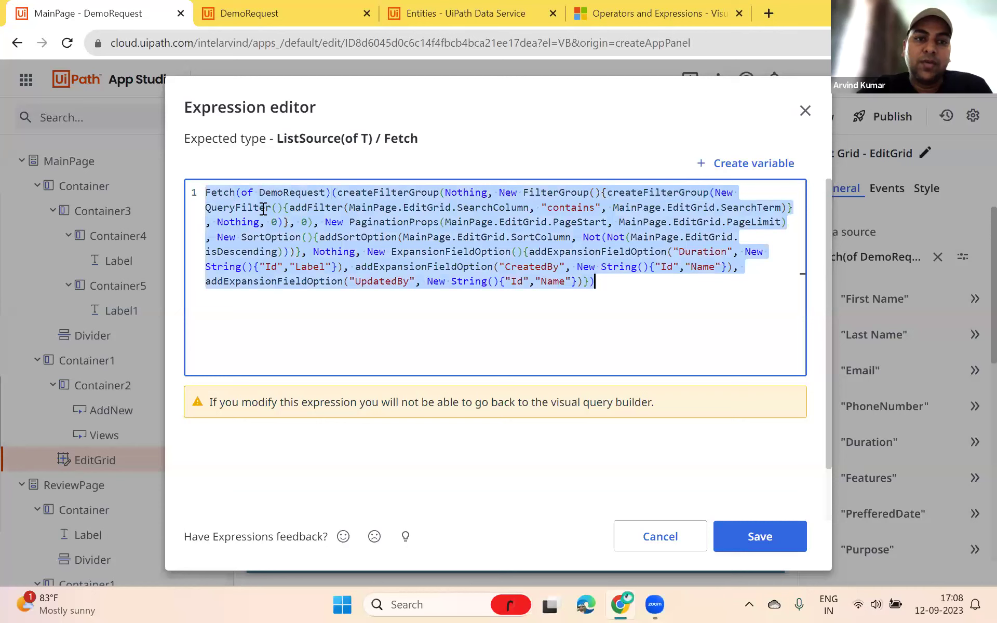
Examine the QueryFilter part of the data source expression, highlighting addFilter, SearchColumn and SearchTerm, and compare it with the DemoRequest preview
double_click(263, 209)
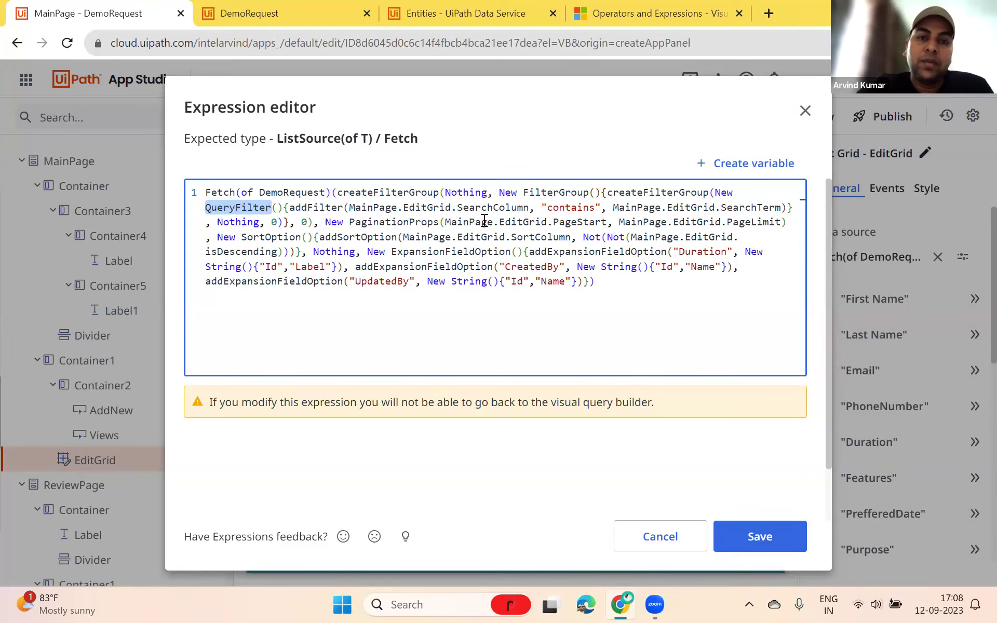
double_click(302, 210)
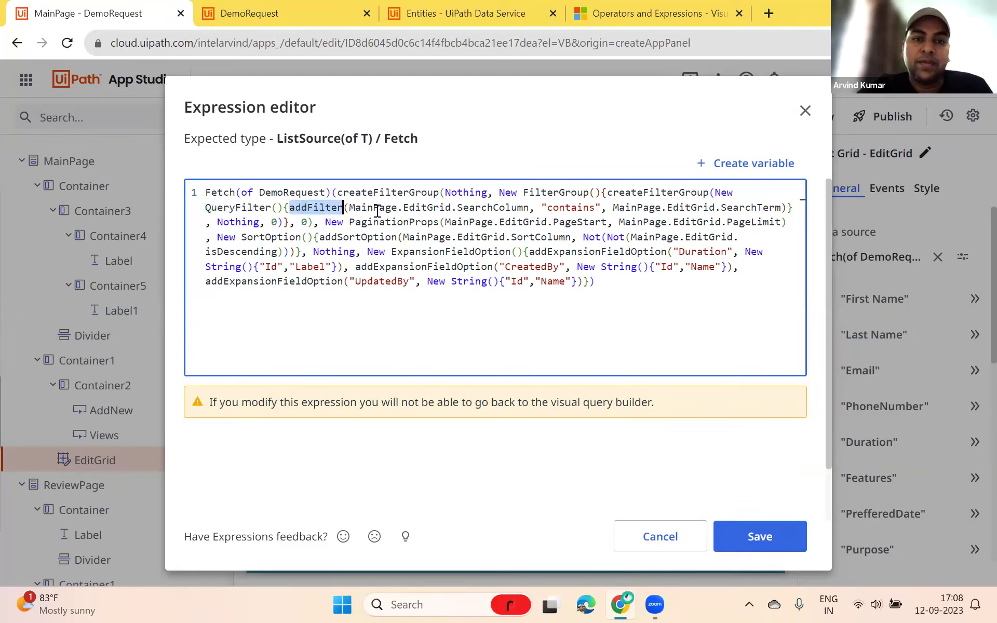
double_click(491, 208)
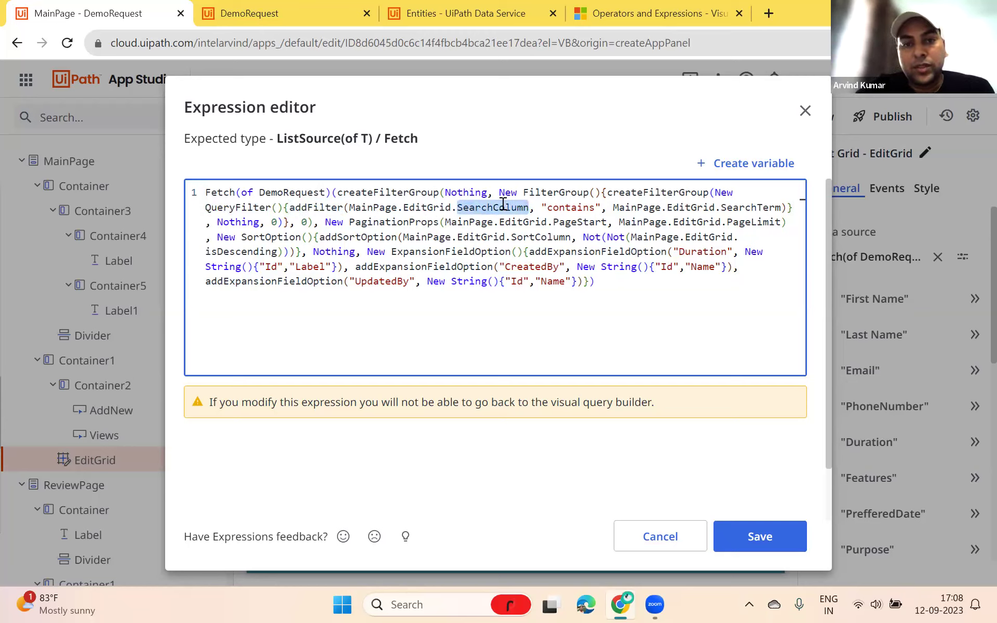
left_click(293, 16)
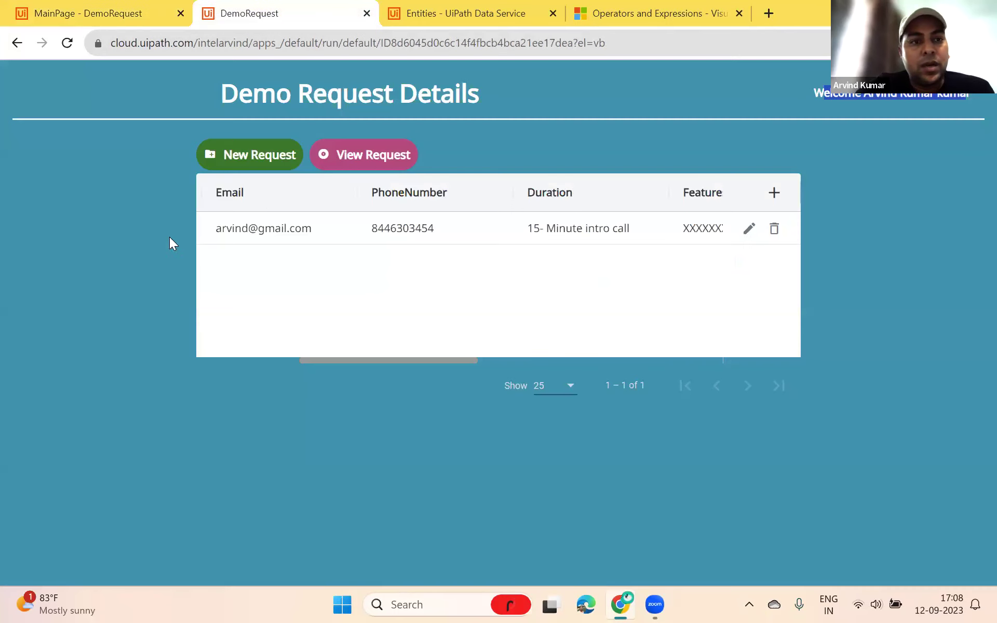
left_click(115, 15)
left_click(617, 209)
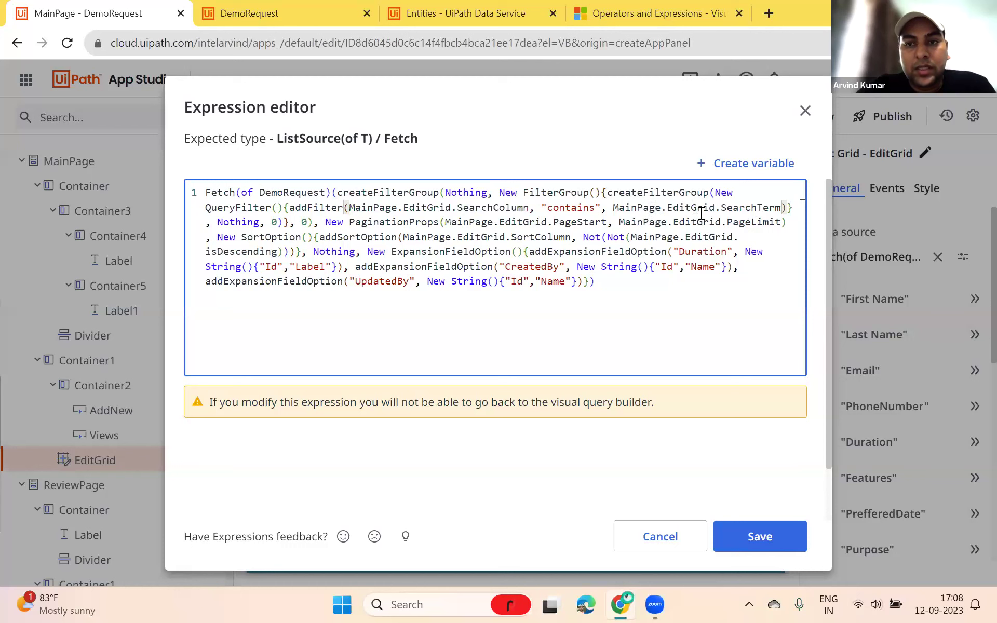
double_click(744, 211)
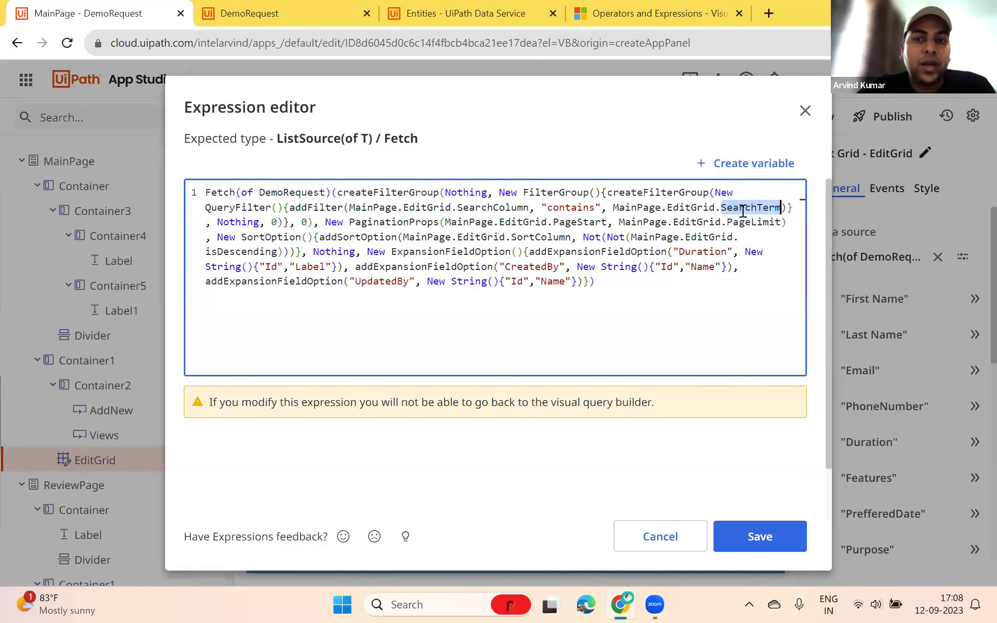
Examine the SortOption and ExpansionFieldOption parts of the data source expression and close it unchanged
left_click(421, 222)
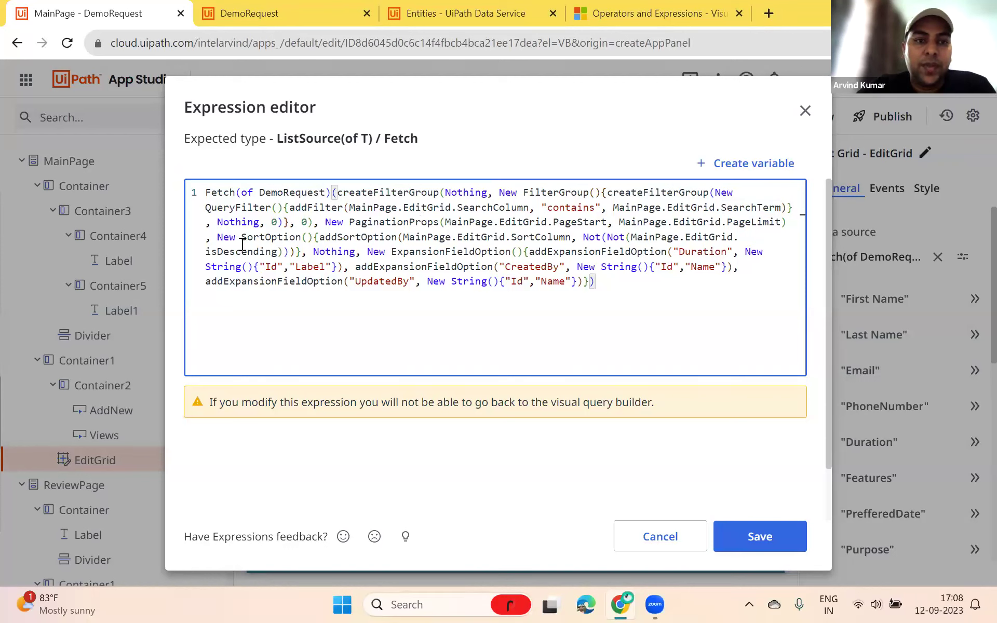
double_click(261, 238)
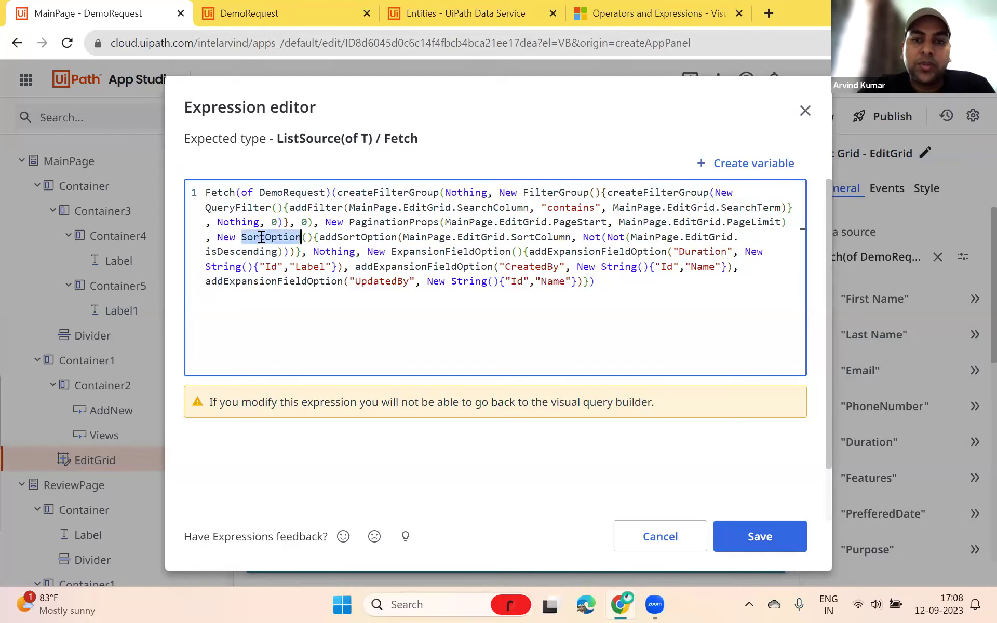
left_click(363, 253)
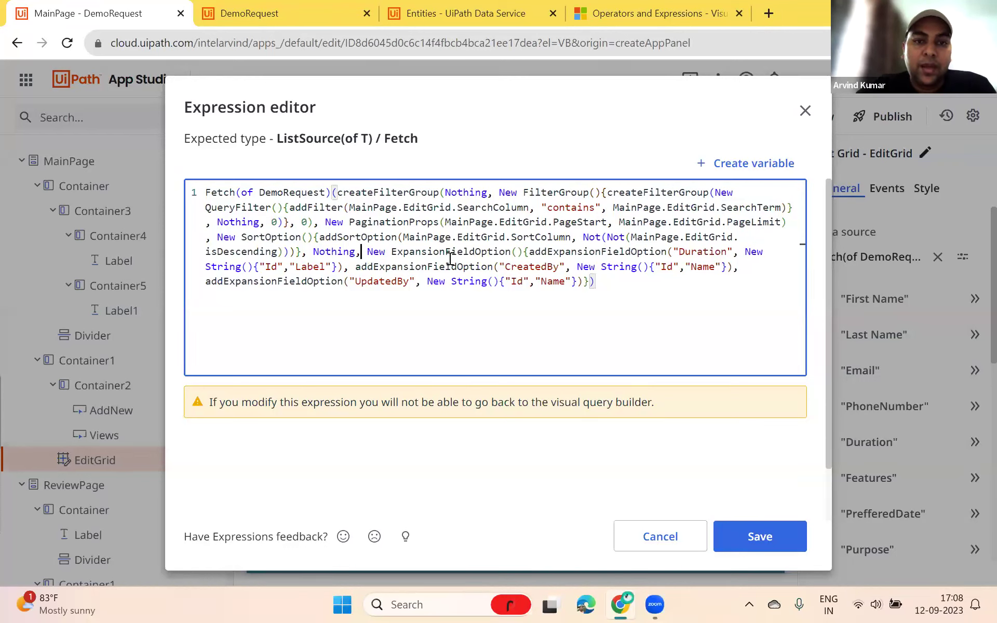
left_click_drag(595, 251, 554, 267)
left_click(616, 283)
left_click_drag(334, 207, 212, 192)
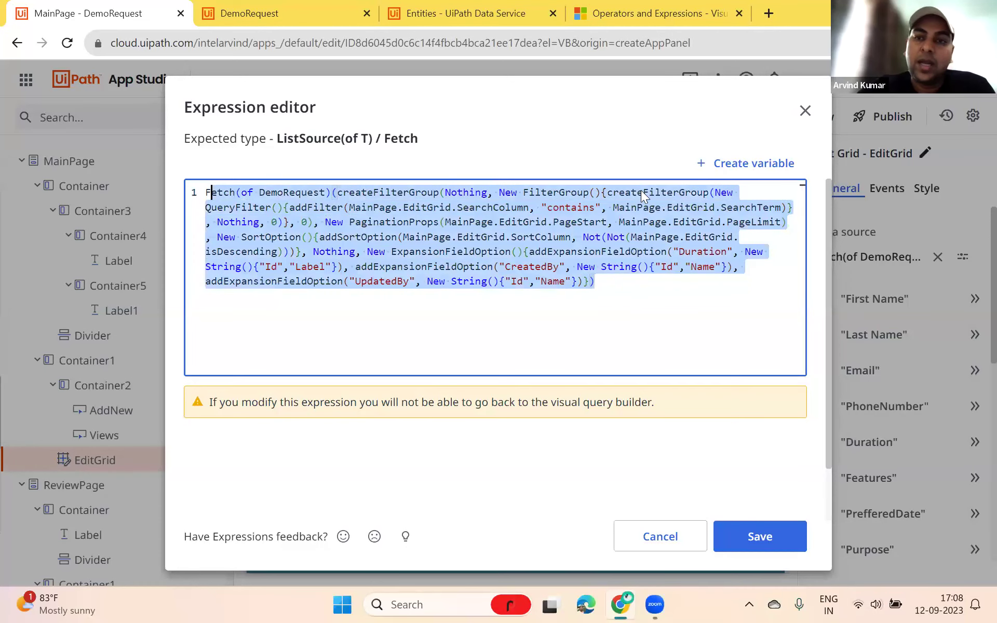
left_click(794, 116)
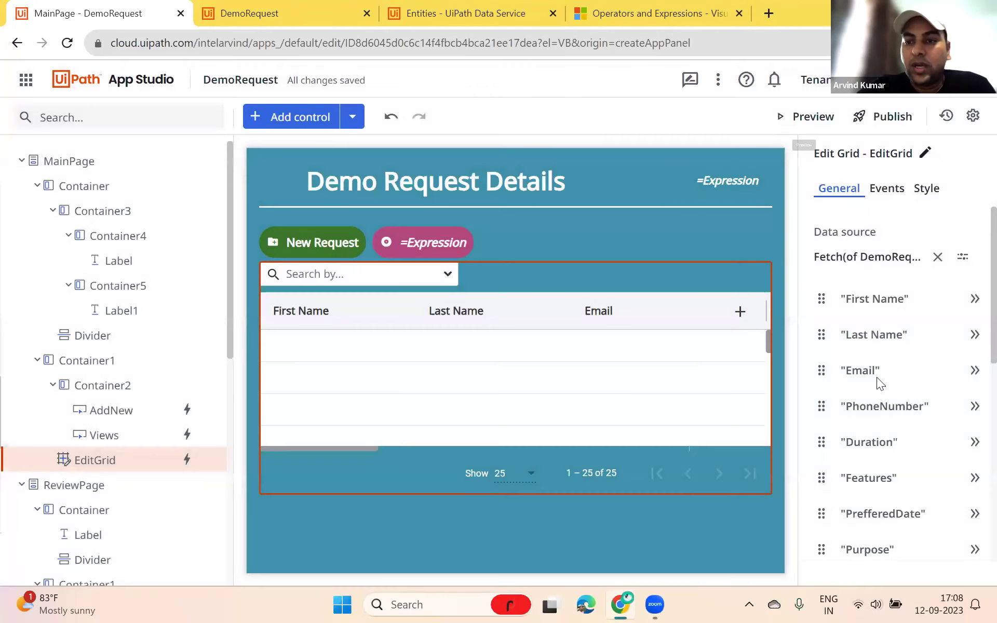
Set EditGrid's Search display property to true and save the expression
scroll(877, 412, "down", 5)
scroll(846, 434, "down", 2)
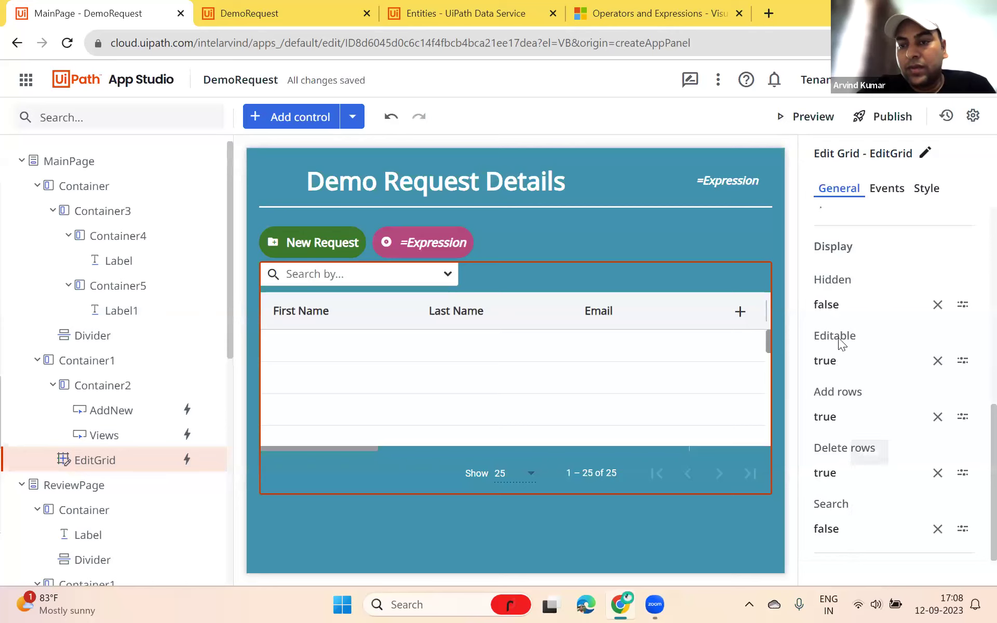
left_click(271, 16)
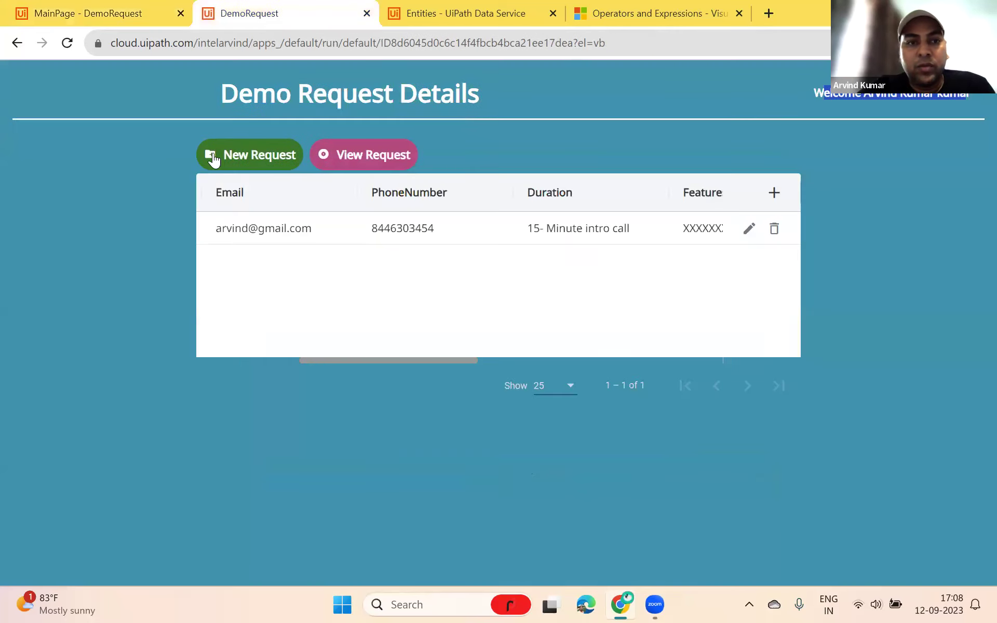
left_click(110, 7)
left_click(833, 531)
left_click(342, 219)
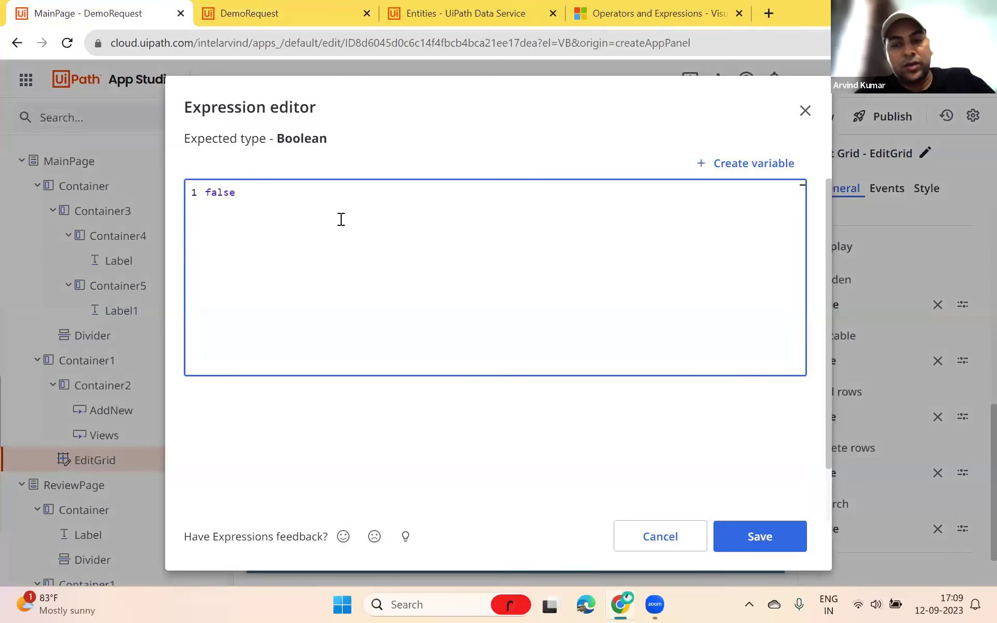
key("BackSpace")
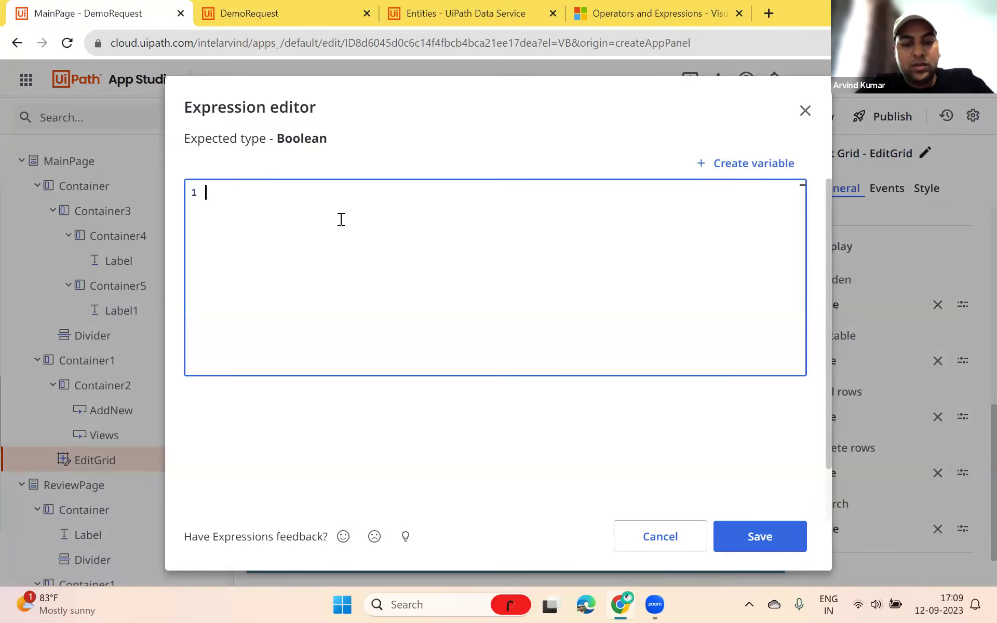
left_click(744, 541)
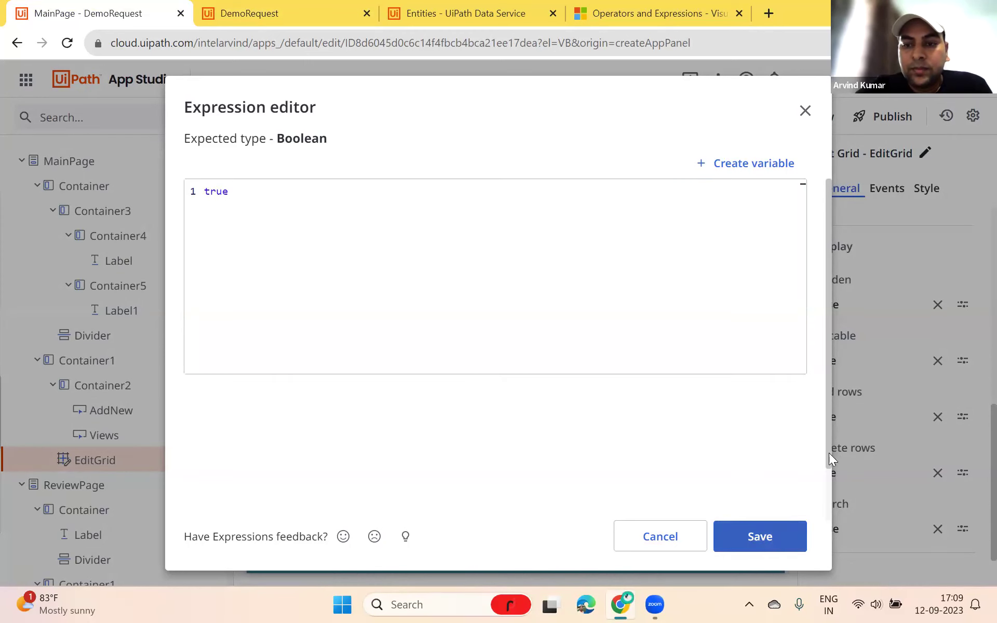
left_click(761, 545)
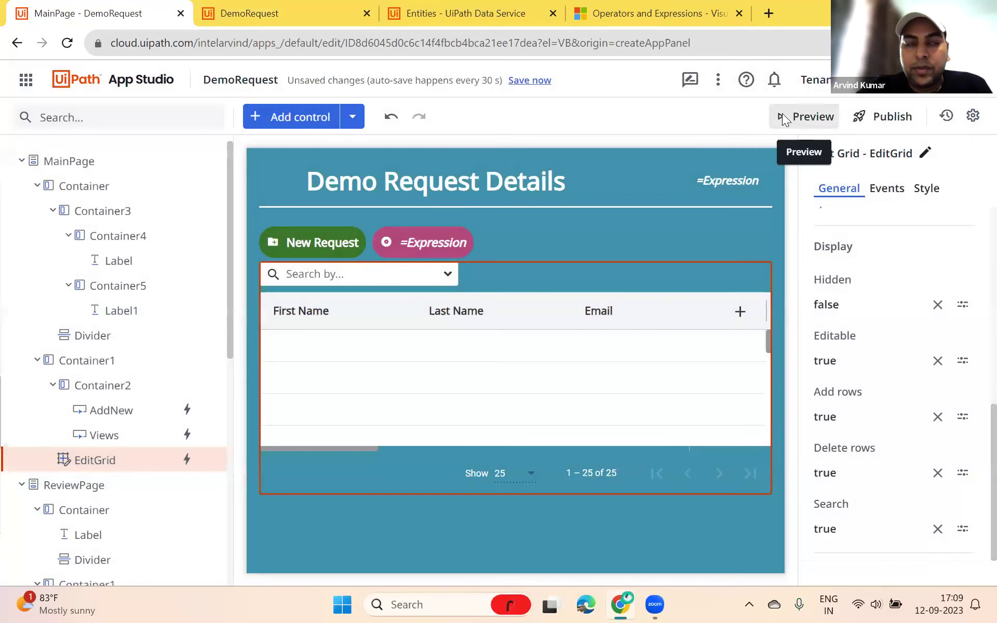
Preview the DemoRequest app and check which columns the request grid's search can use
left_click(783, 115)
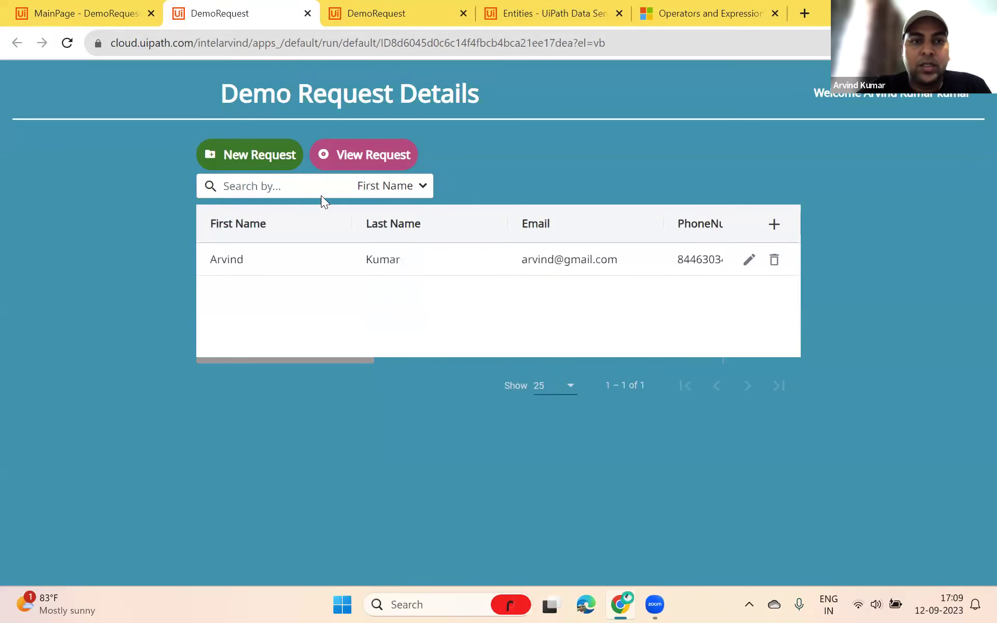
left_click(414, 188)
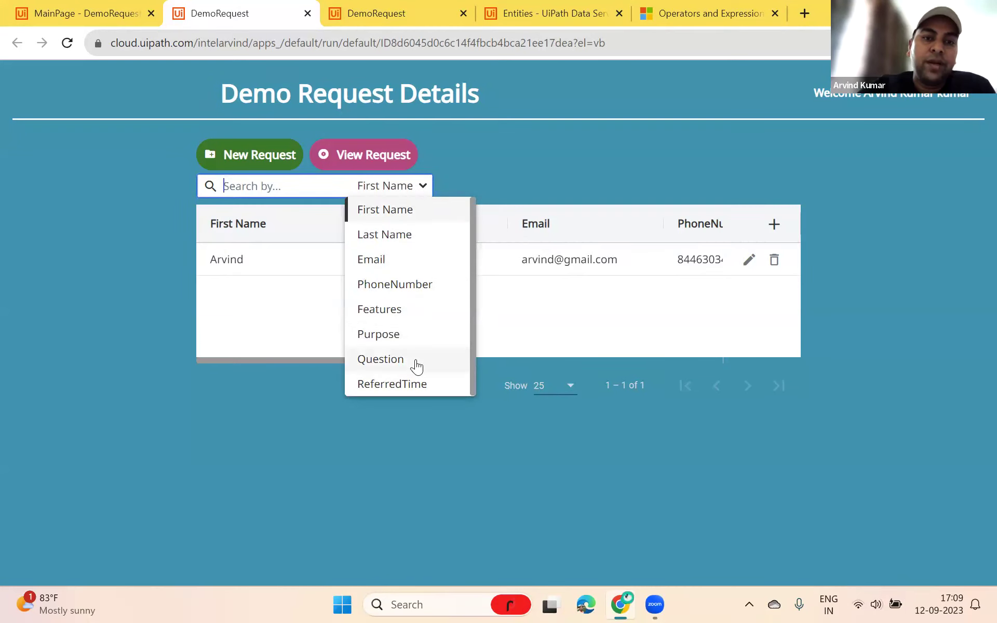
left_click(260, 223)
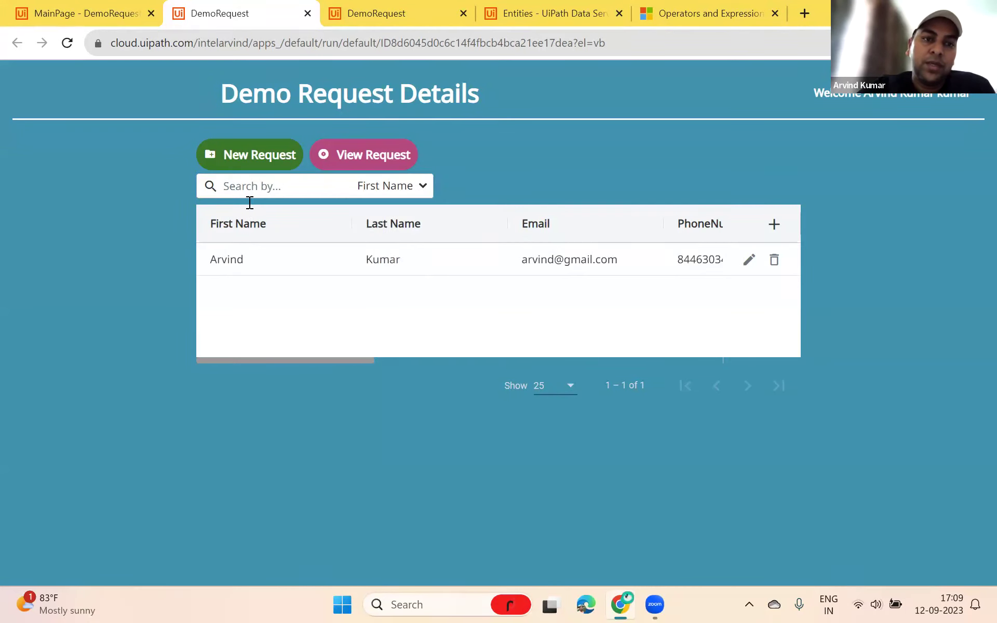
Examine the request grid's search column choices and its blank row for adding a record, discarding the row
left_click(418, 190)
left_click(291, 259)
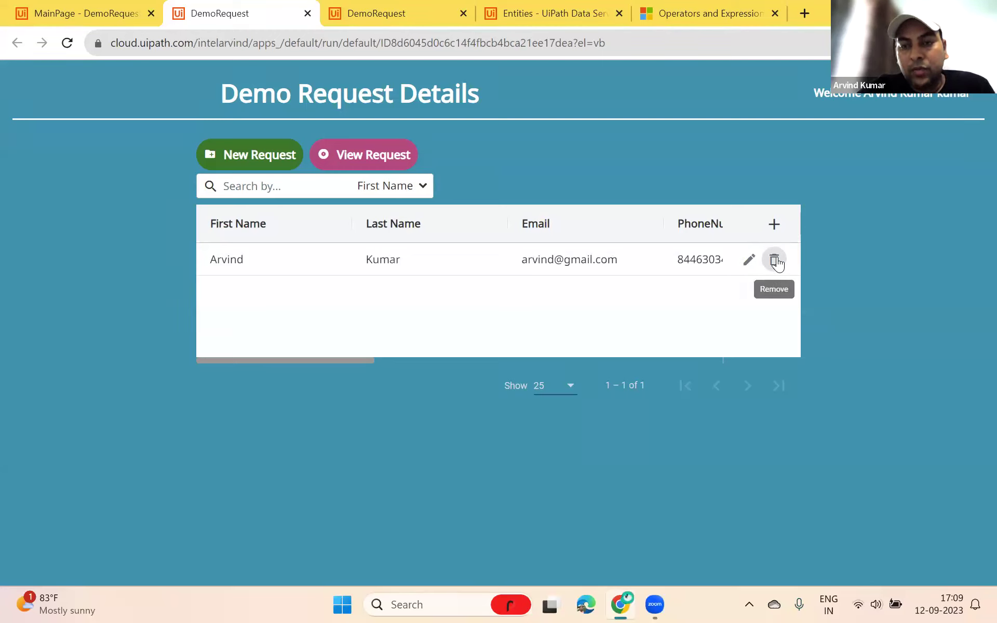
left_click(775, 224)
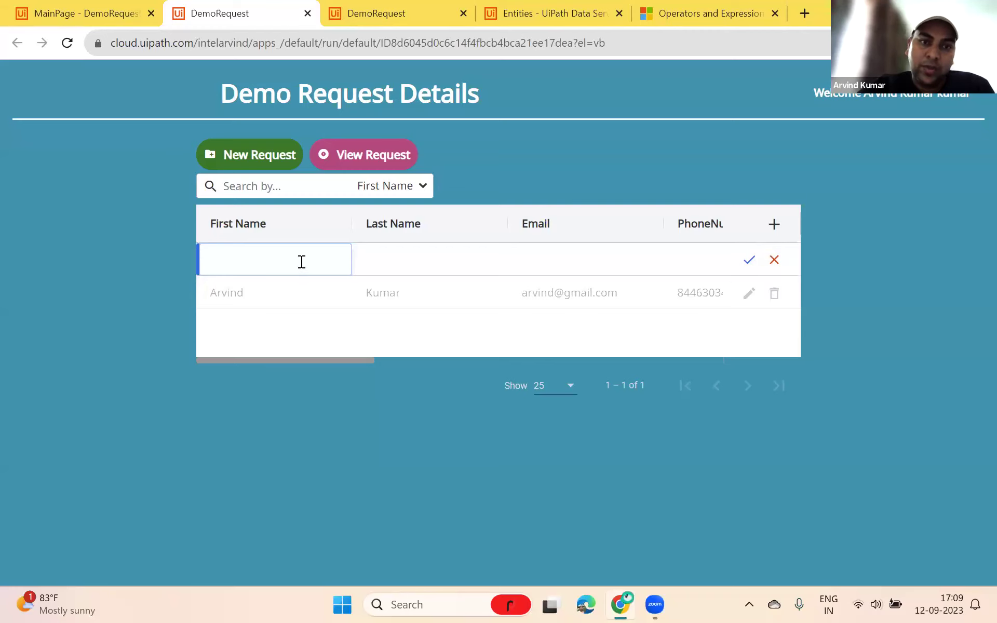
left_click(775, 262)
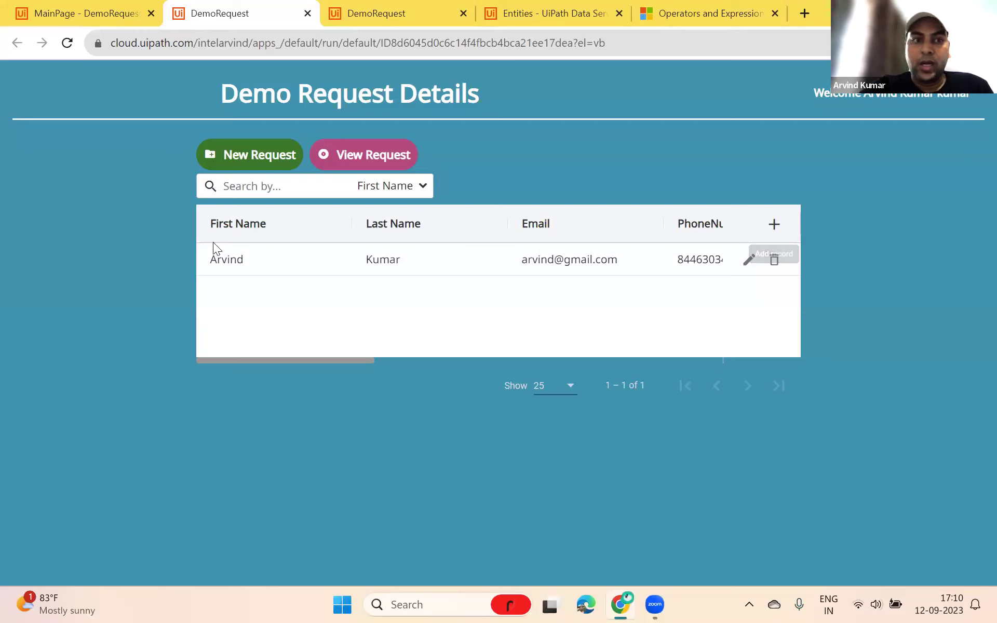
Start a new record in the request grid with first name Demo and last name Demo Last Name
left_click(774, 224)
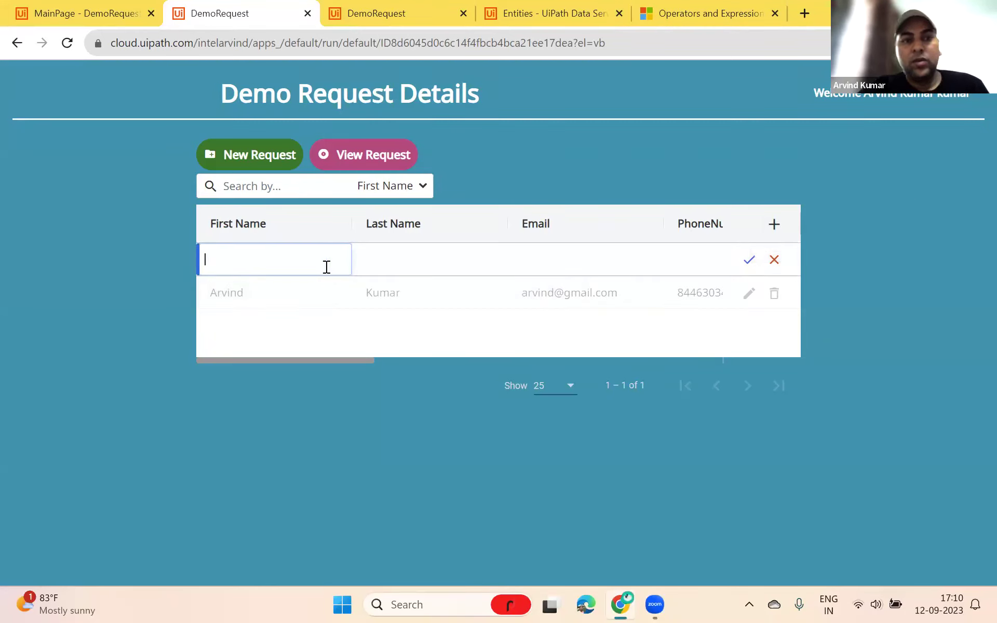
type("Demo")
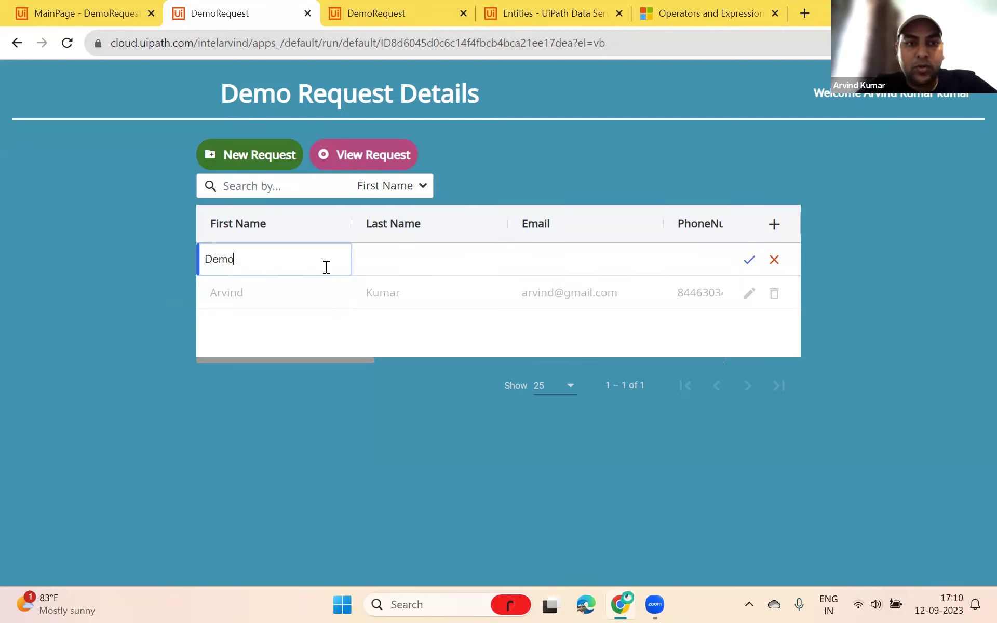
key("Tab")
type("Demo")
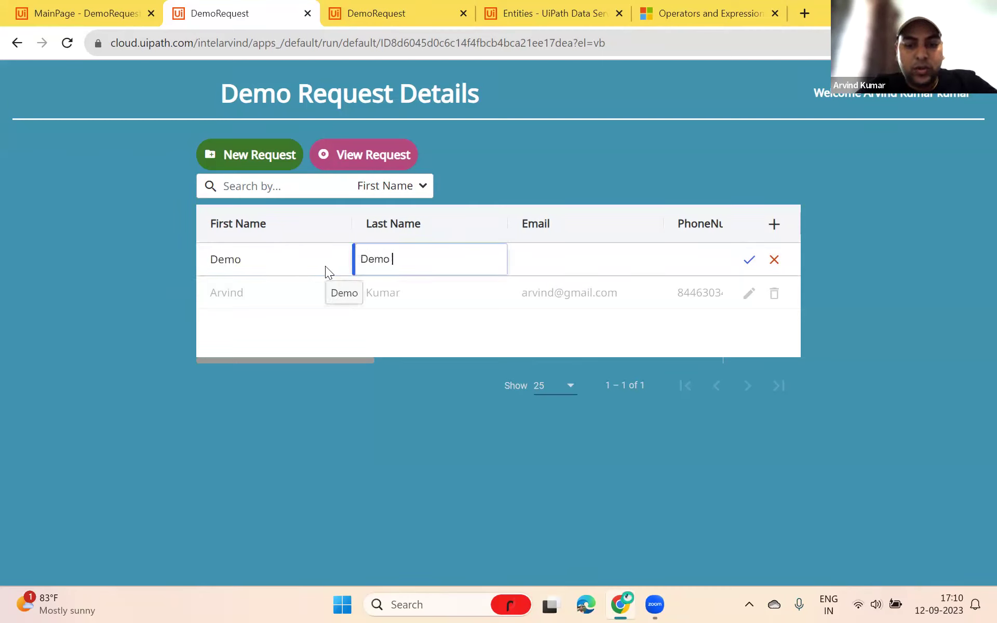
type(" Last Name")
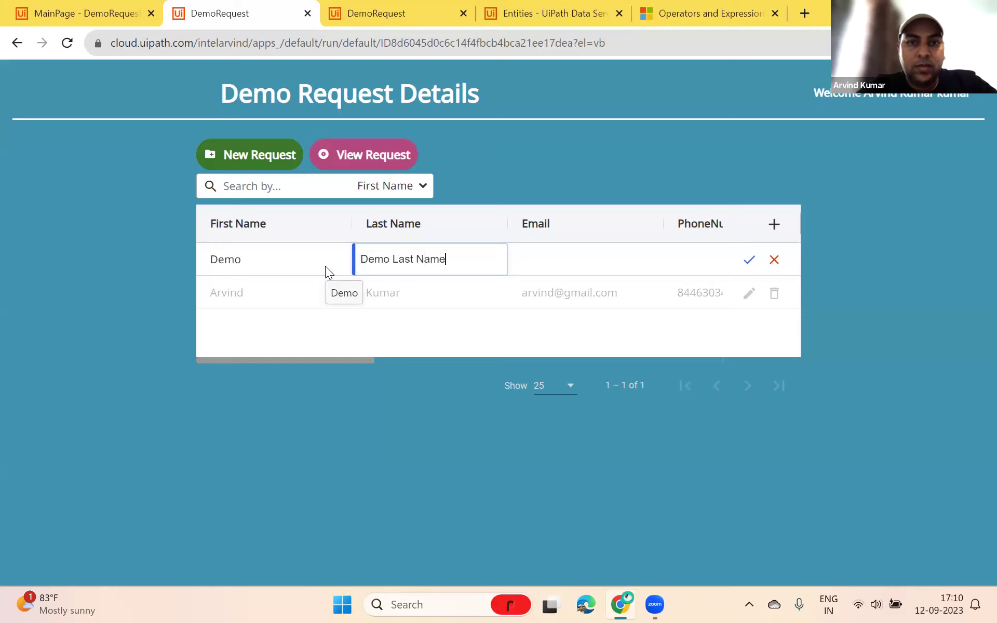
key("Tab")
Set the new record's Duration to the 30- Minute Screen Share option, save the record and check it in the grid
left_click(701, 267)
key("Tab")
key("Tab")
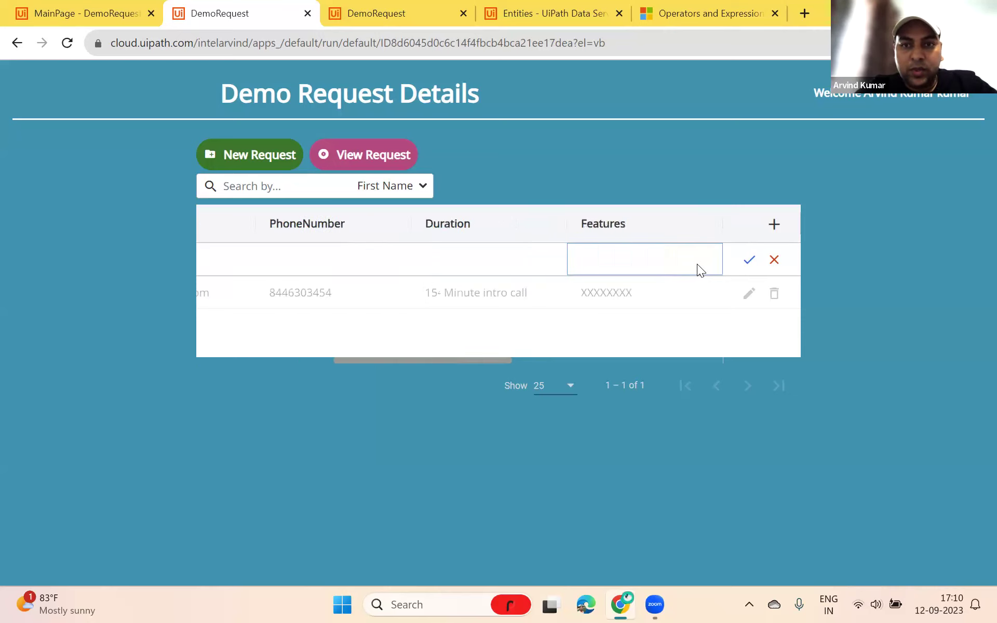
left_click(439, 266)
left_click(550, 260)
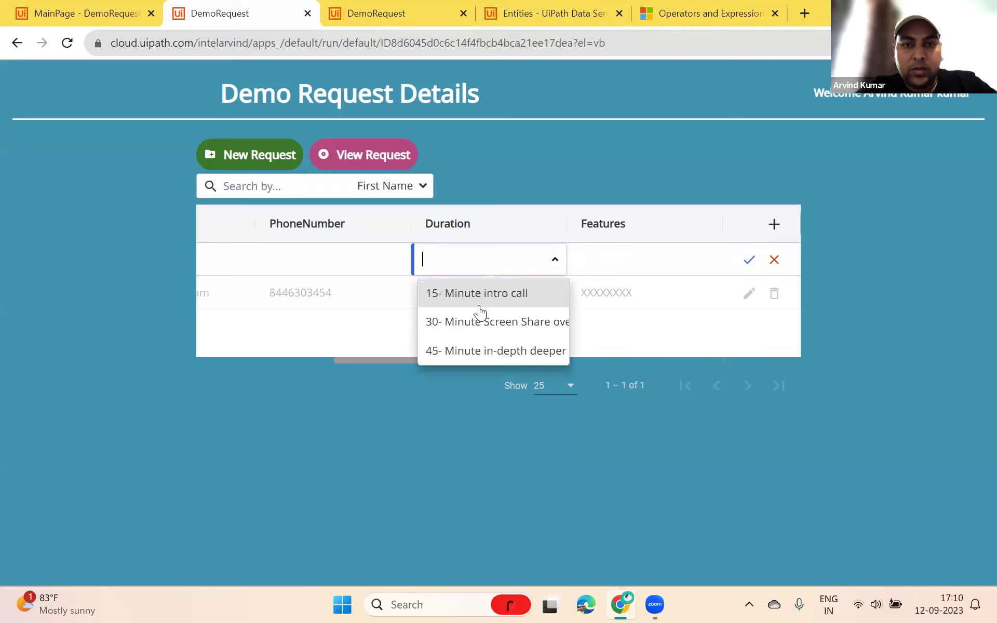
left_click(479, 309)
left_click(554, 266)
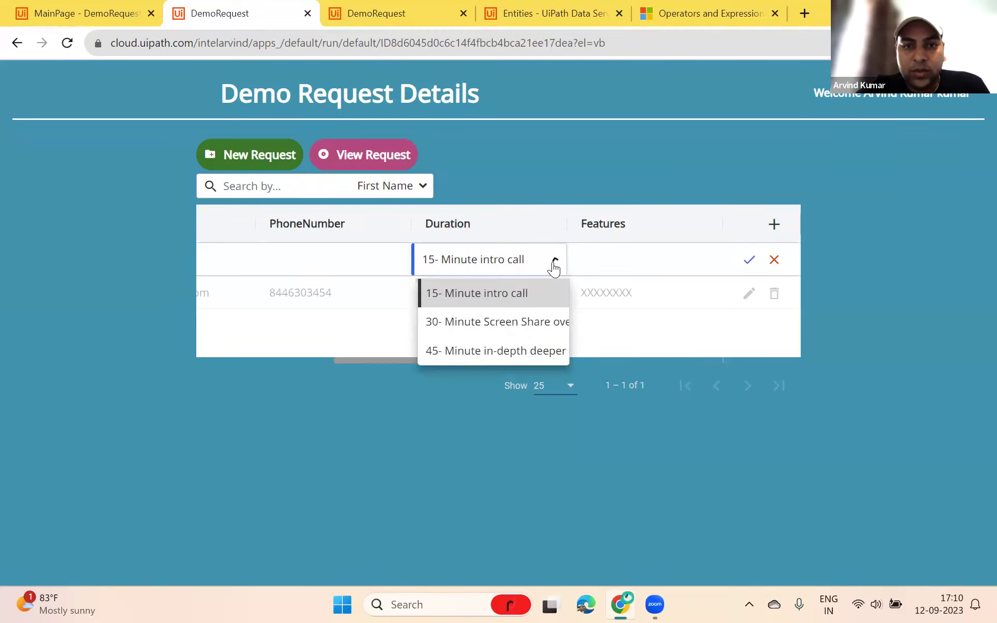
left_click(474, 325)
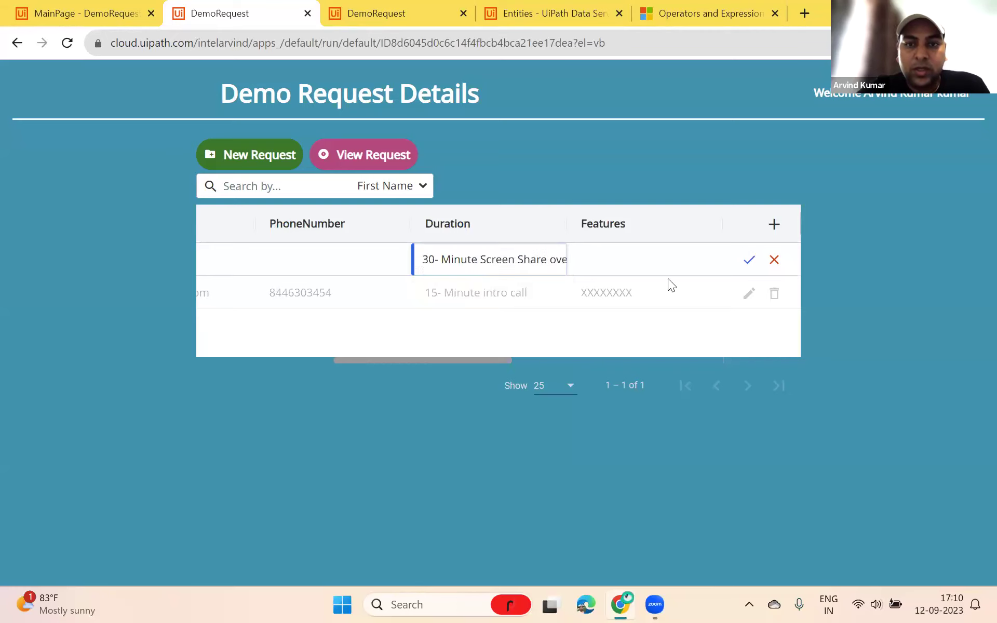
left_click(748, 260)
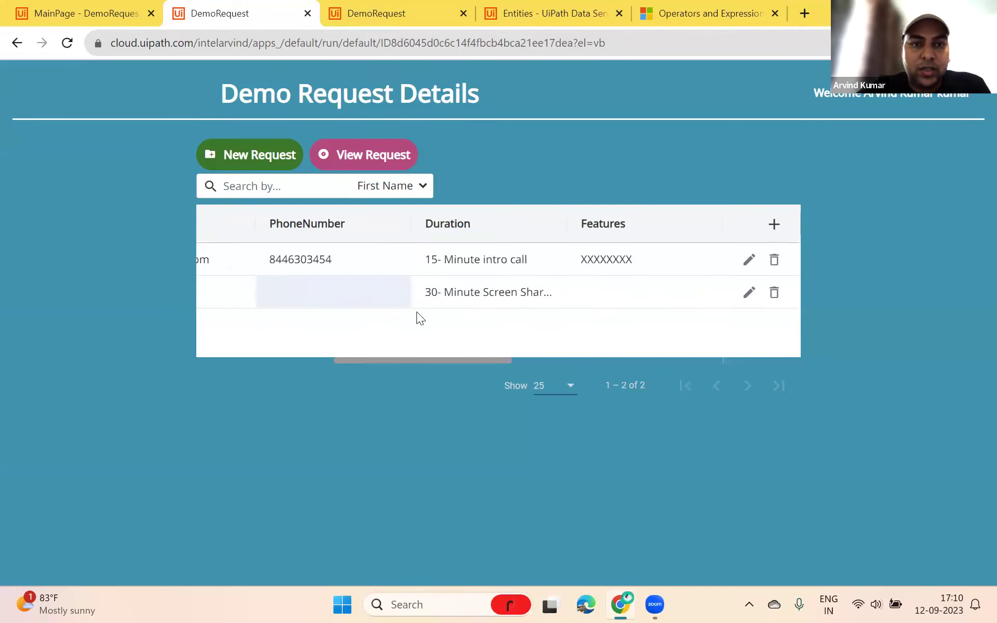
left_click(308, 361)
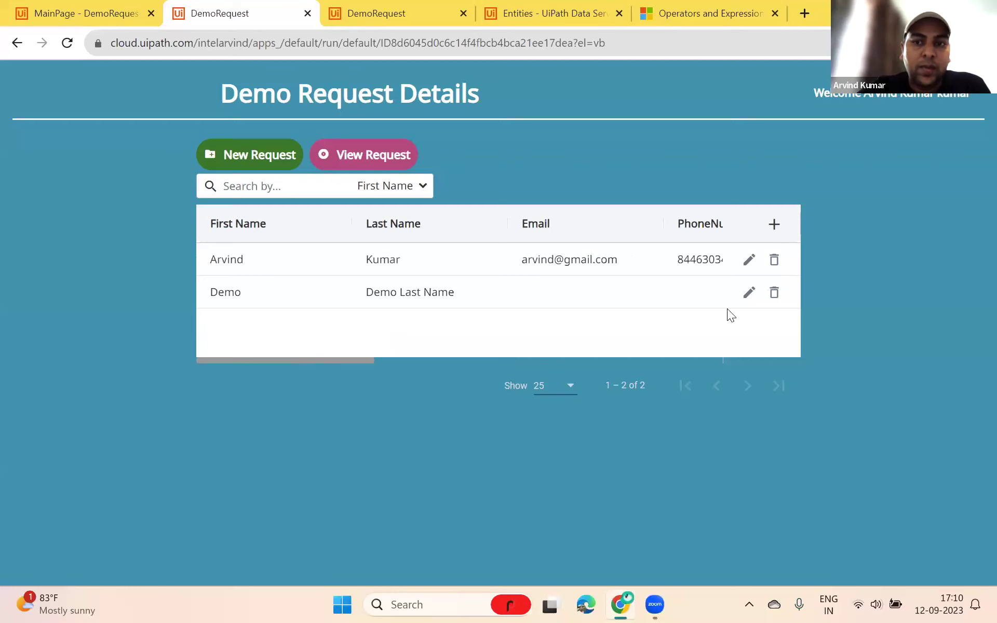
Examine which event rules EditGrid has in the app editor and compare them with the grid actions in the preview
left_click(110, 13)
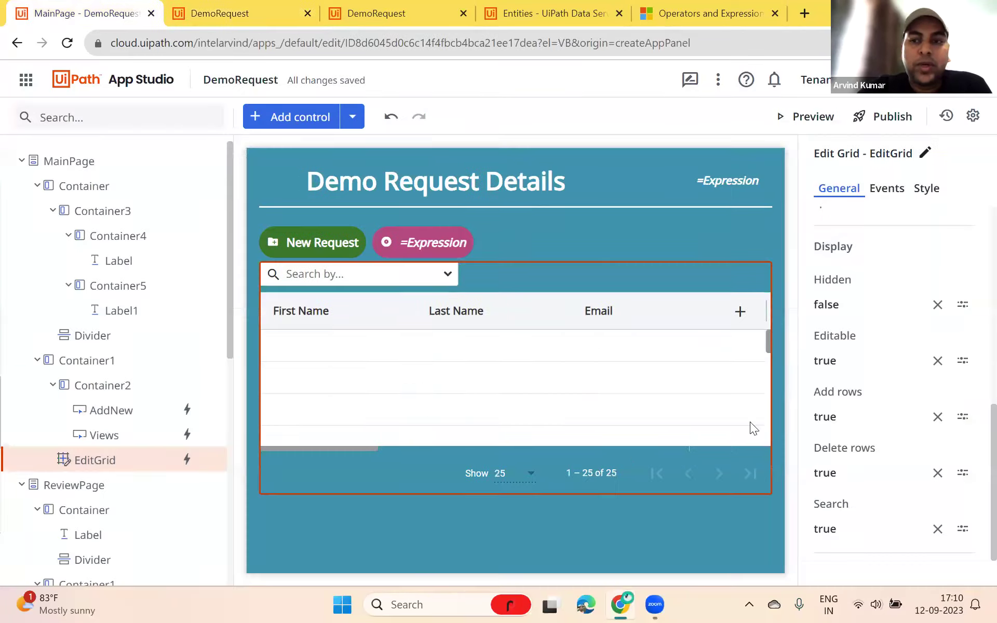
left_click(887, 191)
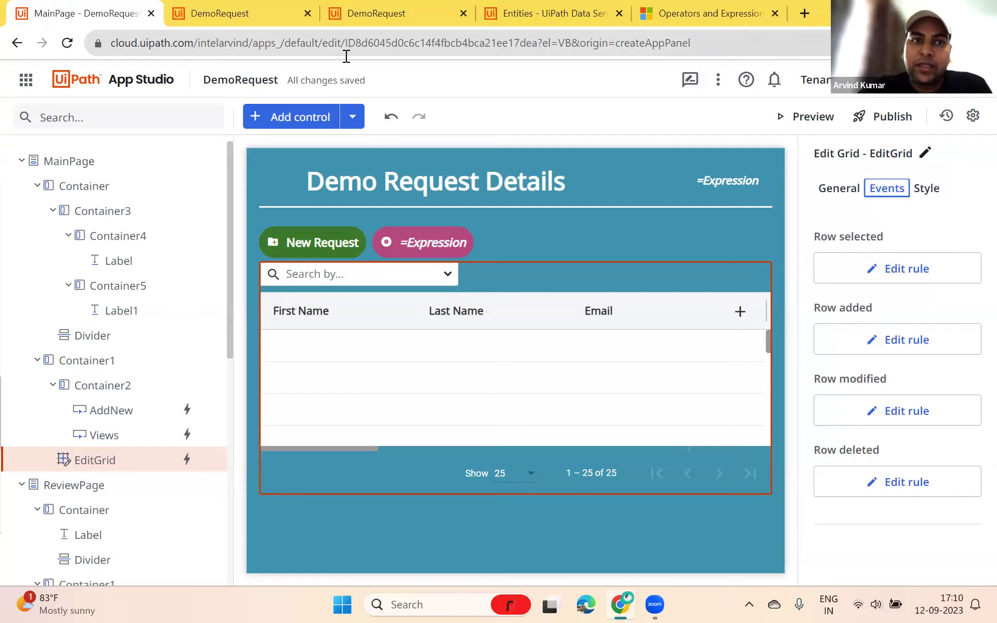
left_click(274, 15)
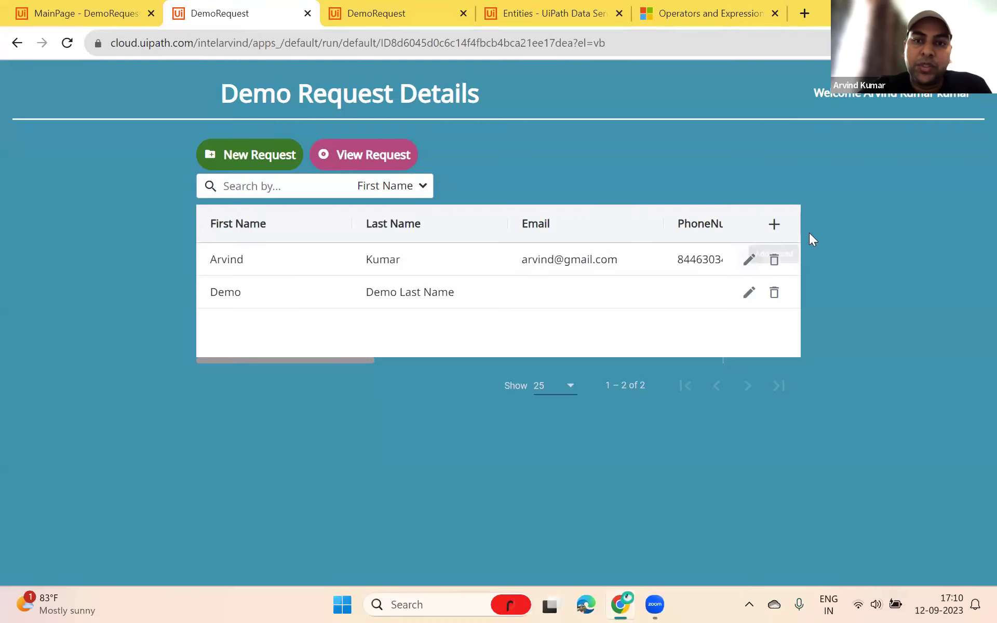
Examine EditGrid's Row selected rule and its MainPage.EditGrid.SelectedItem value expression in the app editor, closing both unchanged
left_click(52, 8)
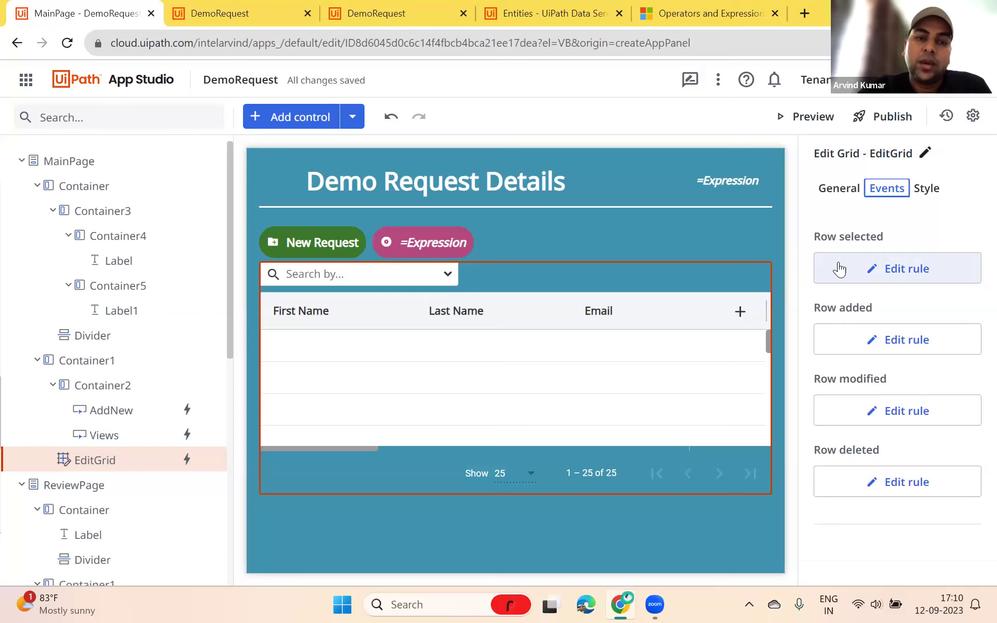
left_click(862, 268)
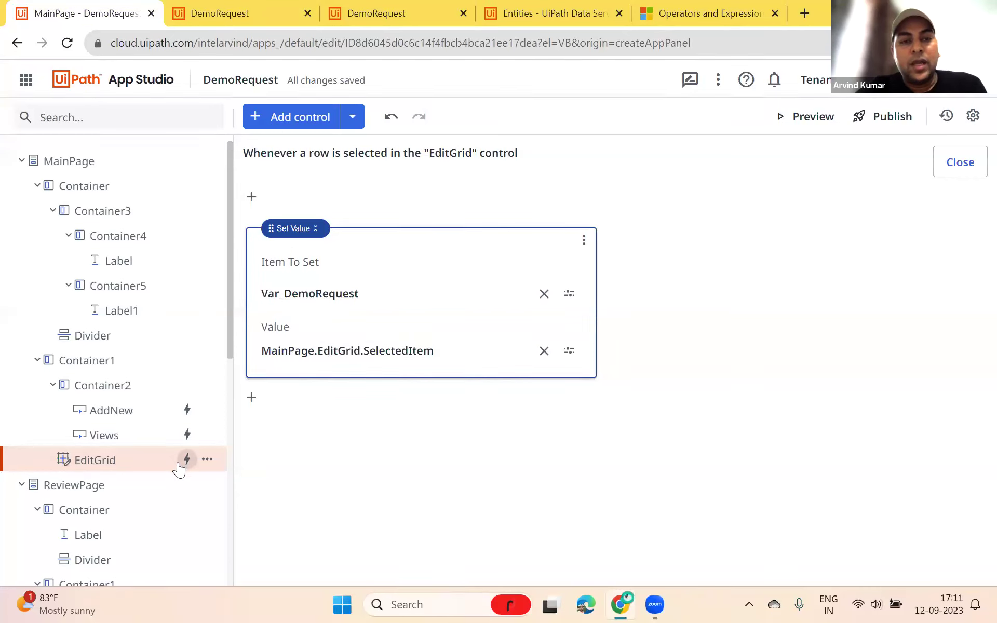
scroll(179, 471, "down", 9)
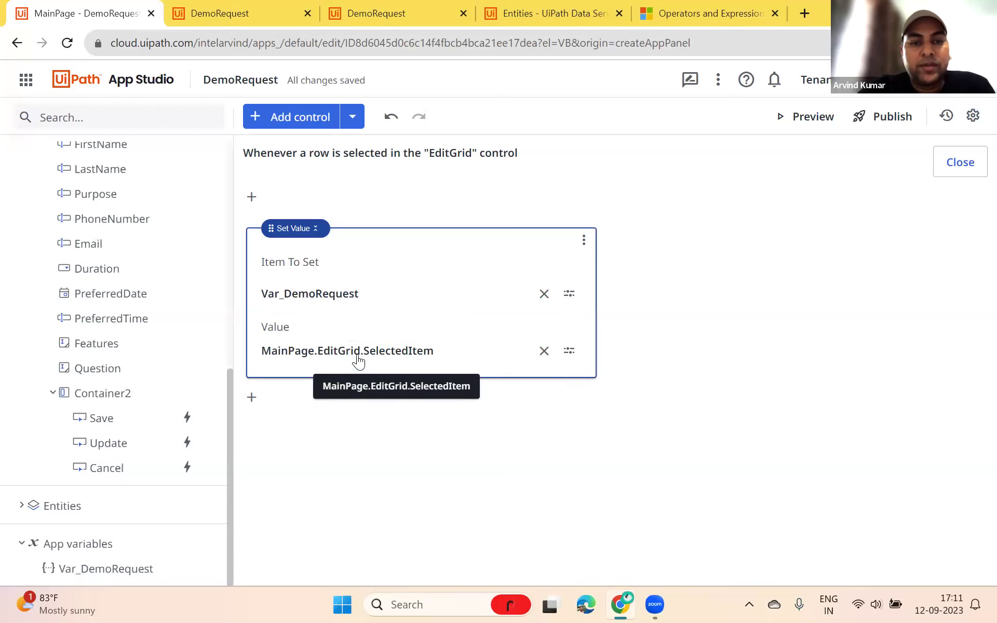
left_click(319, 351)
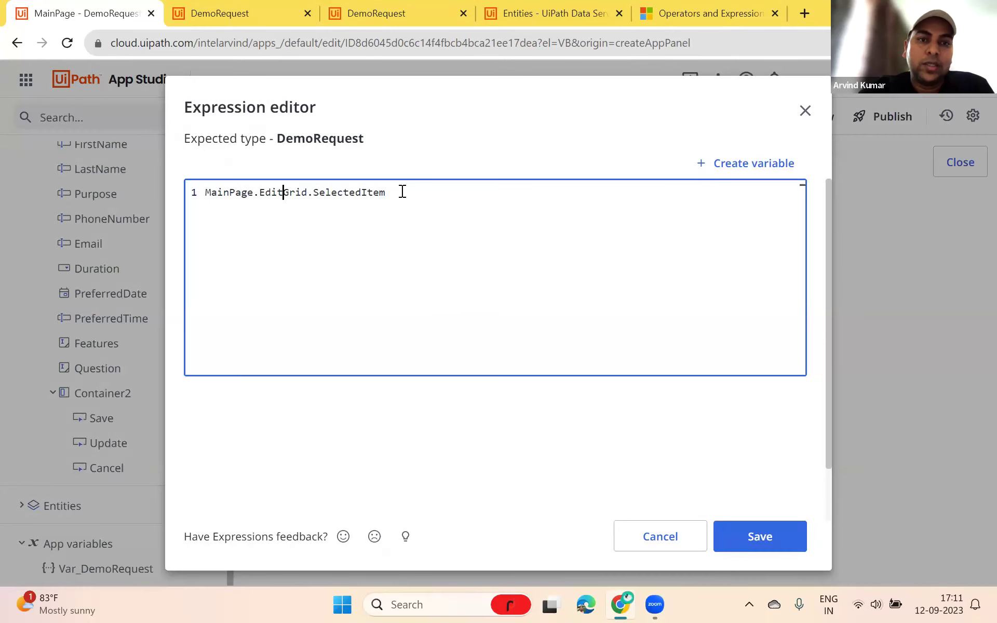
left_click_drag(406, 200, 224, 172)
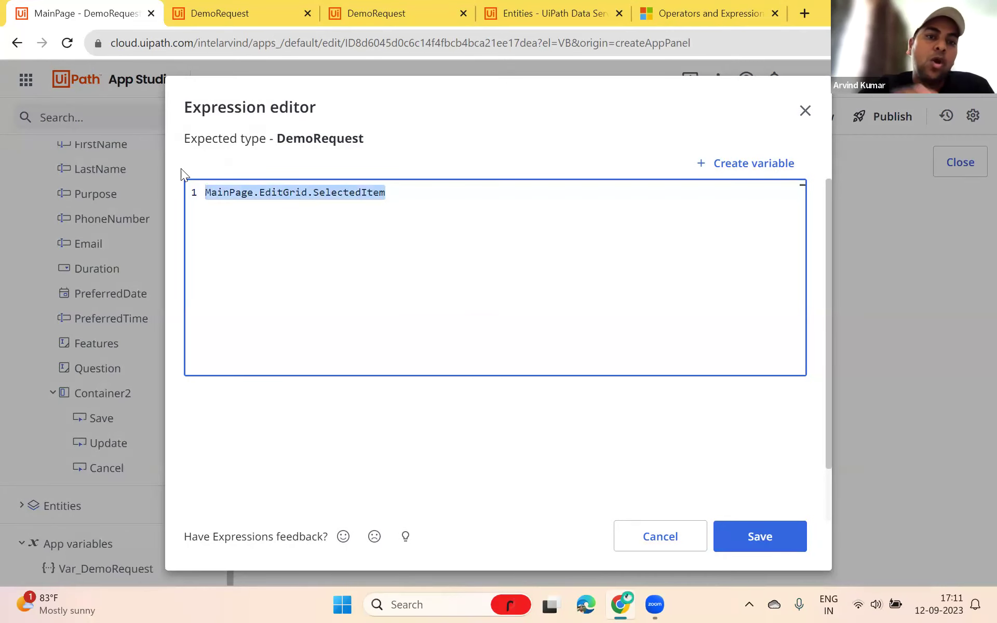
left_click(806, 113)
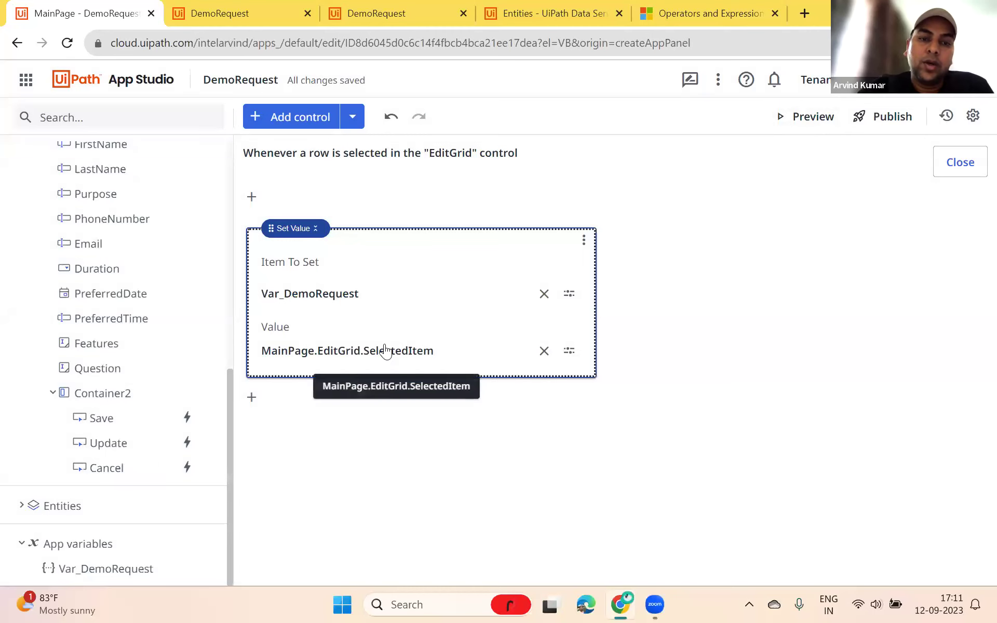
left_click(958, 163)
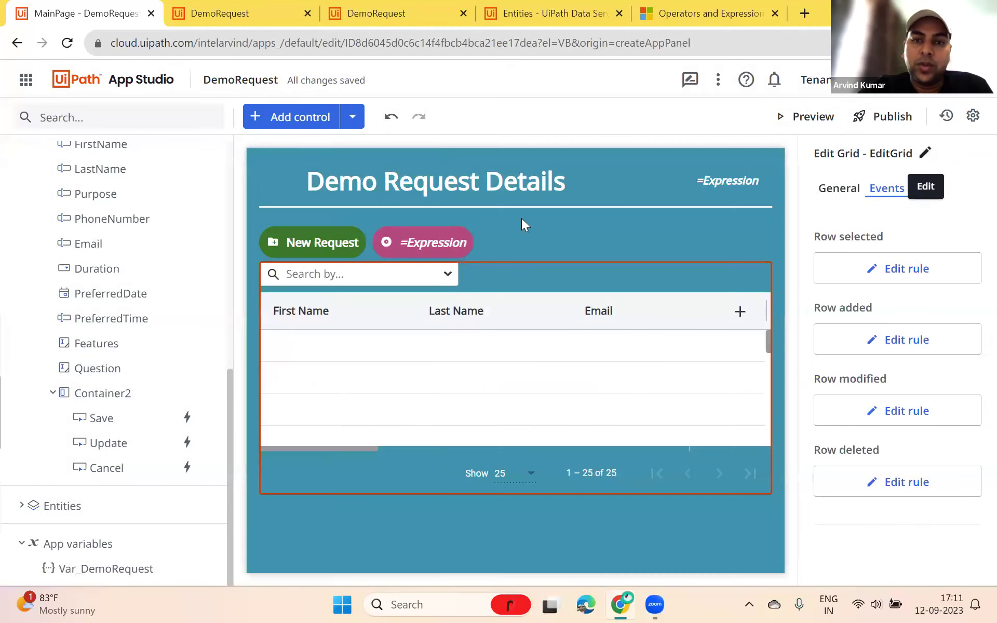
Examine the entity field values set by the CreateEntityRecord action in EditGrid's Row added rule
left_click(863, 343)
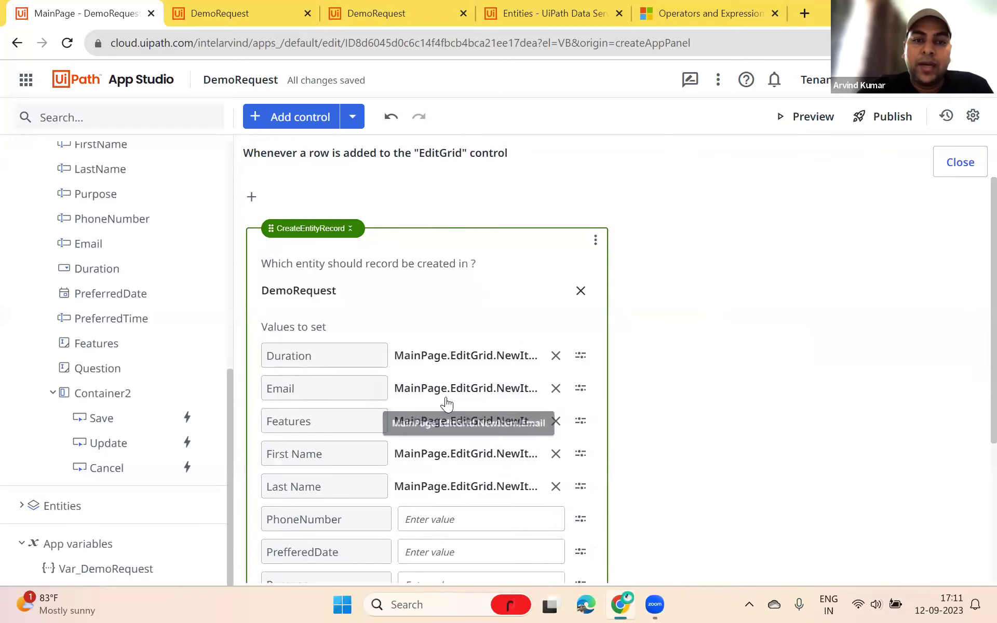
scroll(379, 439, "down", 4)
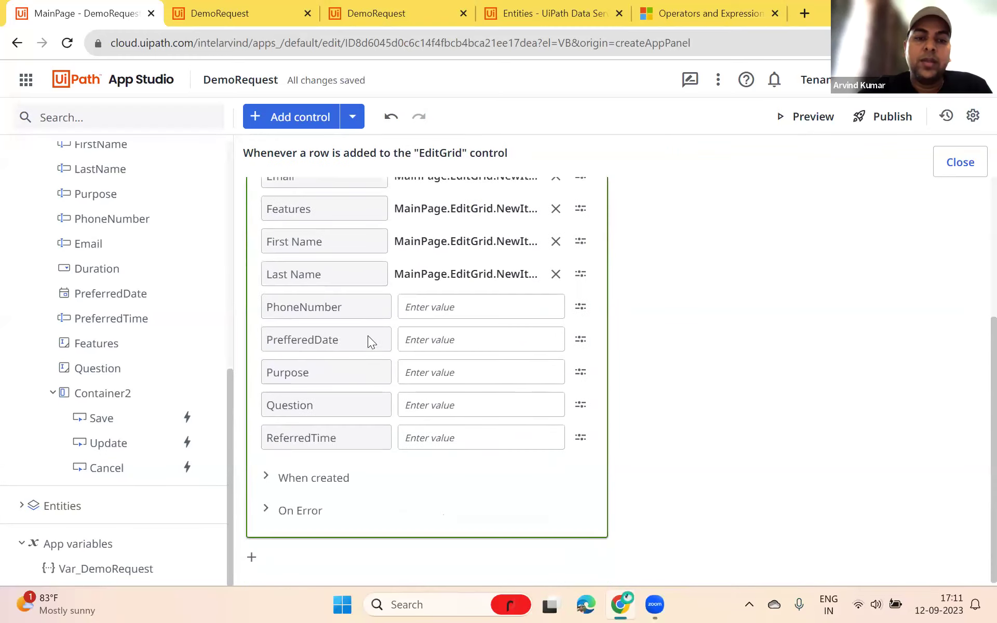
scroll(493, 330, "up", 4)
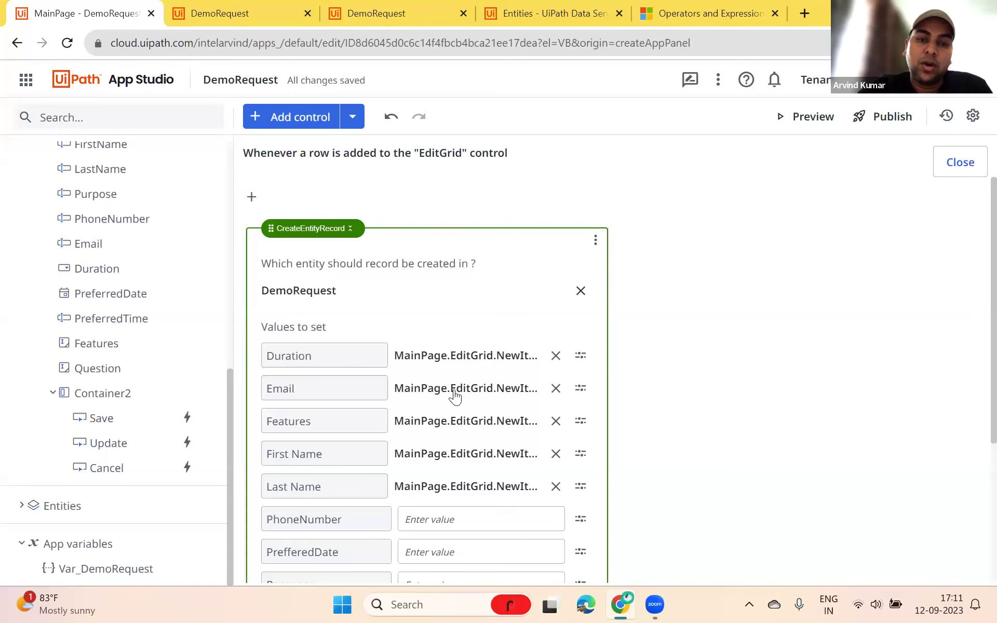
scroll(508, 373, "down", 3)
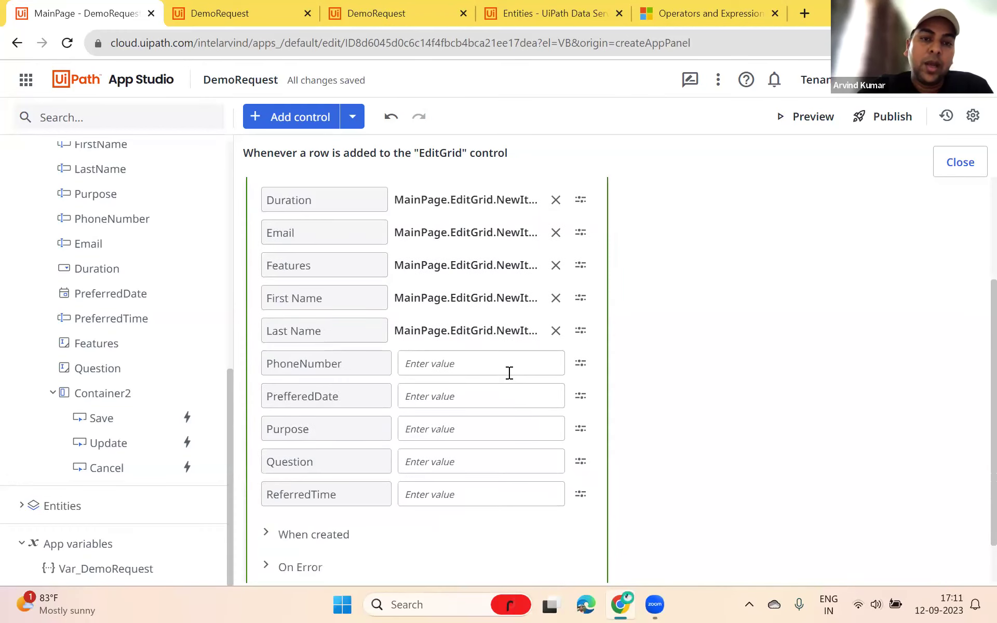
scroll(509, 373, "up", 2)
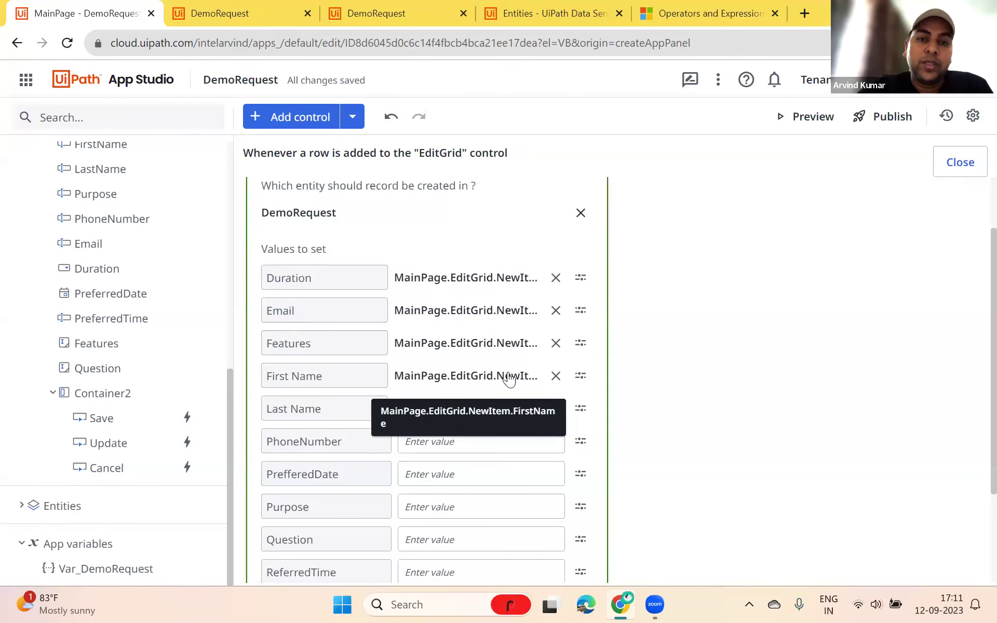
Clear the Duration value expression in the CreateEntityRecord action and rewrite it as MainPage.EditGrid.NewItem
left_click(424, 279)
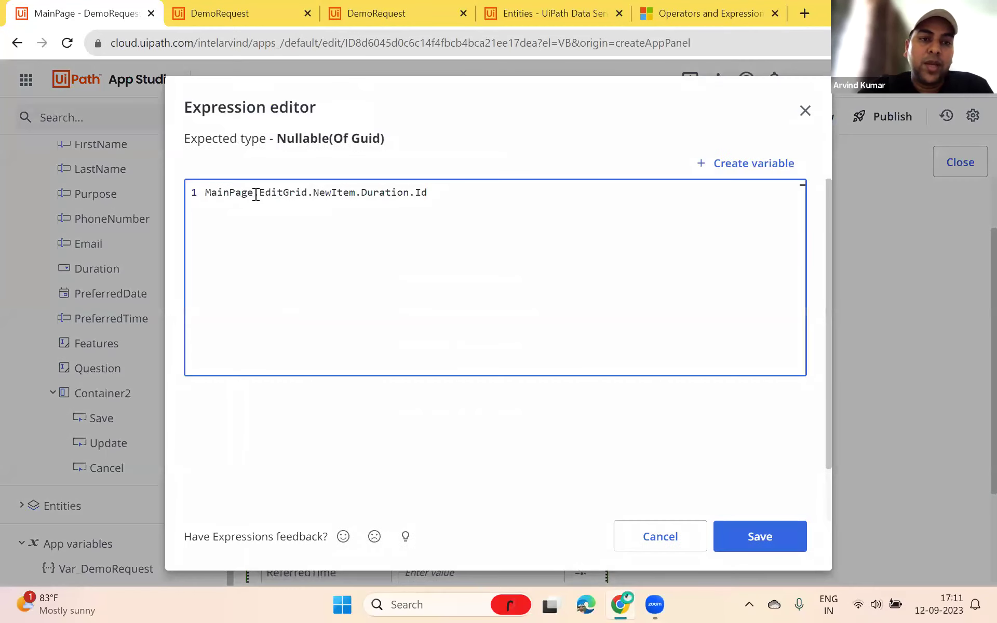
left_click(289, 192)
left_click(319, 193)
left_click(657, 197)
key("ctrl+a")
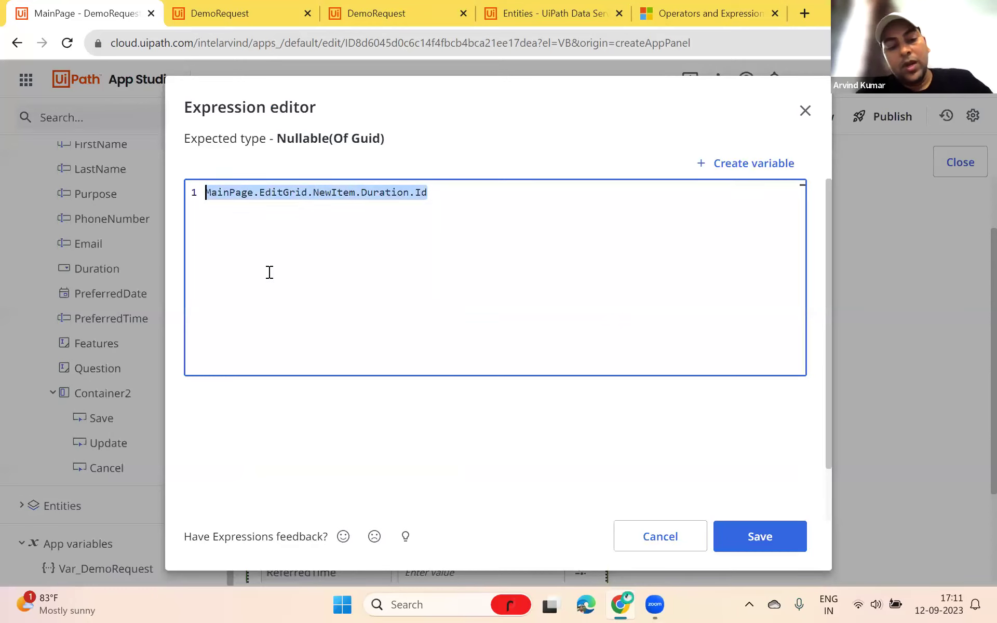
key("BackSpace")
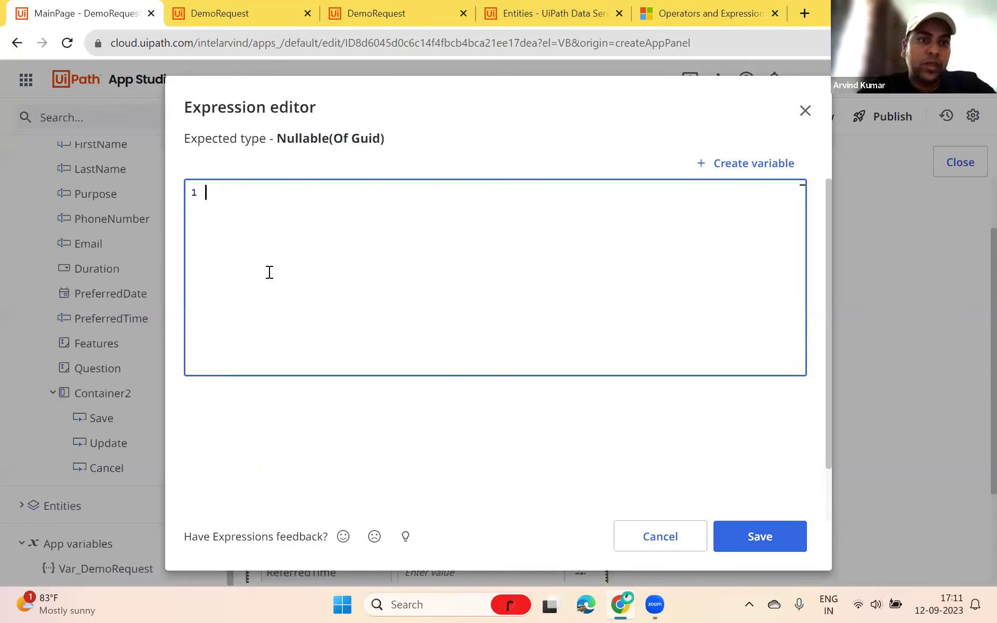
type("MAIN")
key("Tab")
type(".e")
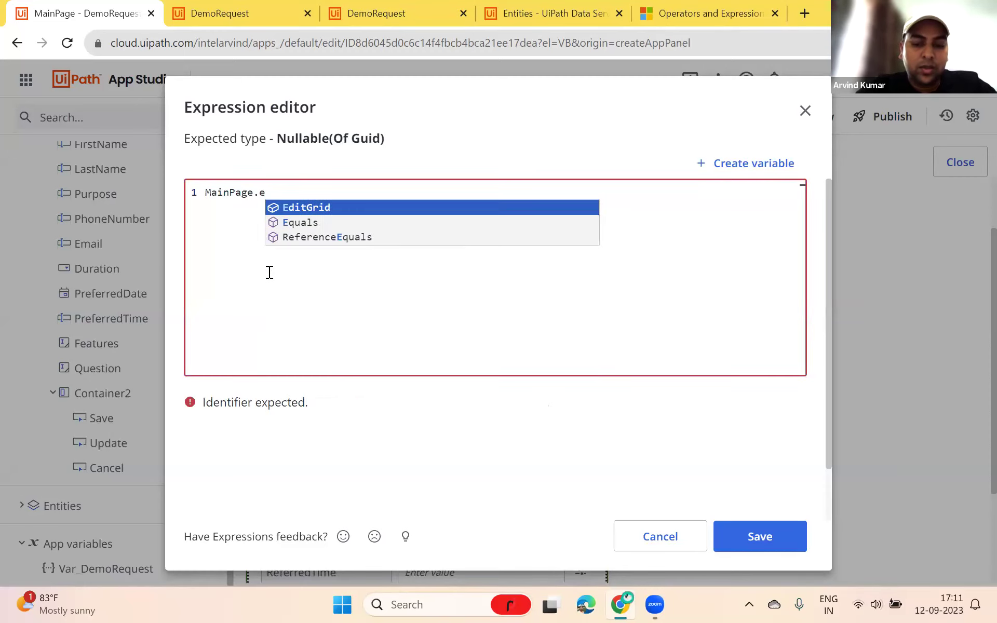
key("Tab")
type(".n")
key("Tab")
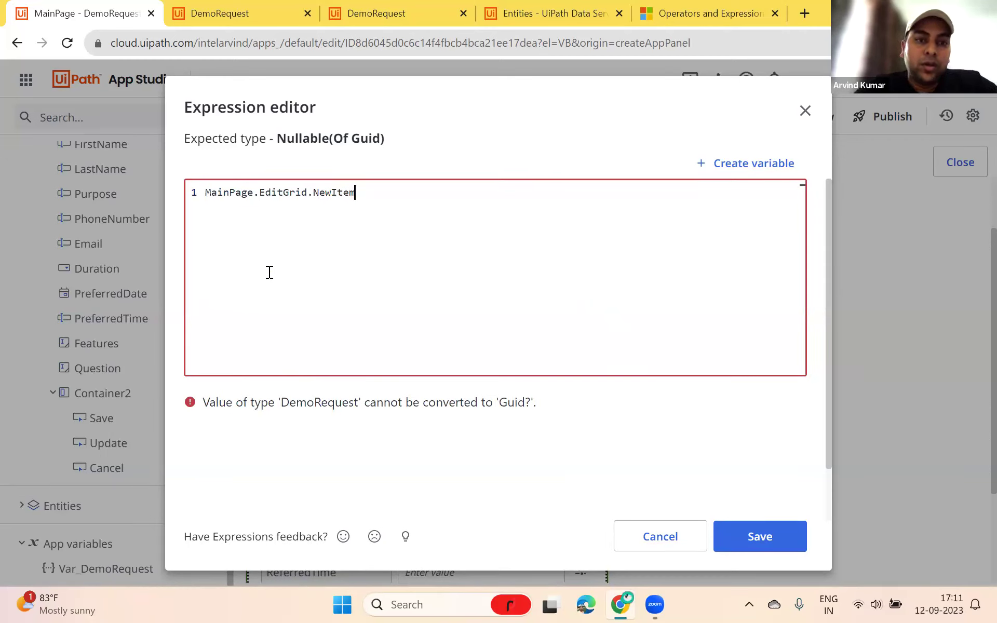
Extend the expression with the Duration member to read MainPage.EditGrid.NewItem.Duration followed by a dot
type(".")
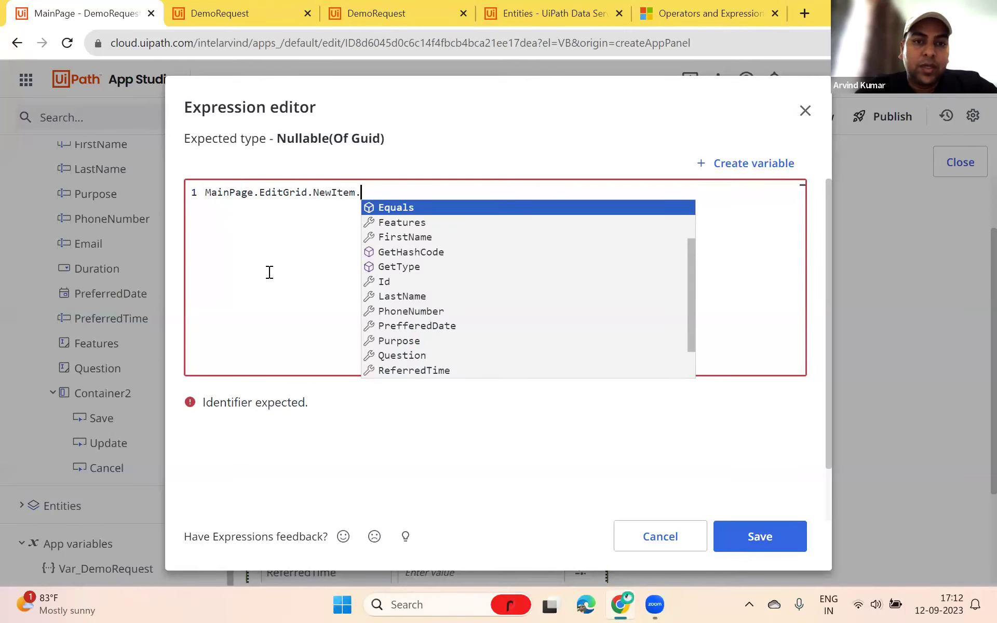
key("Down")
key("Down")
key("Down")
key("Down")
type("du")
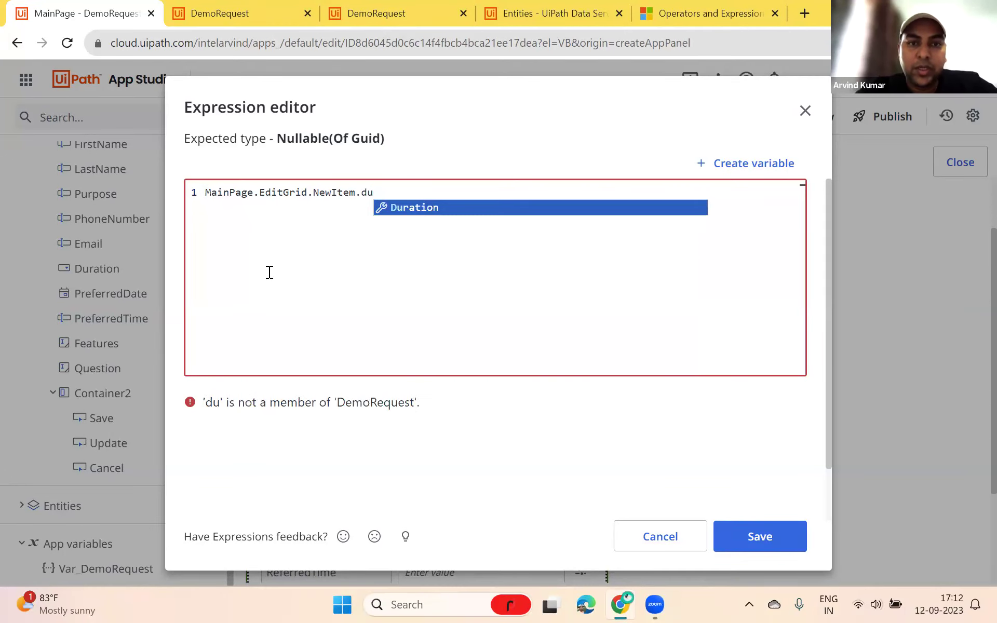
key("Return")
type(".")
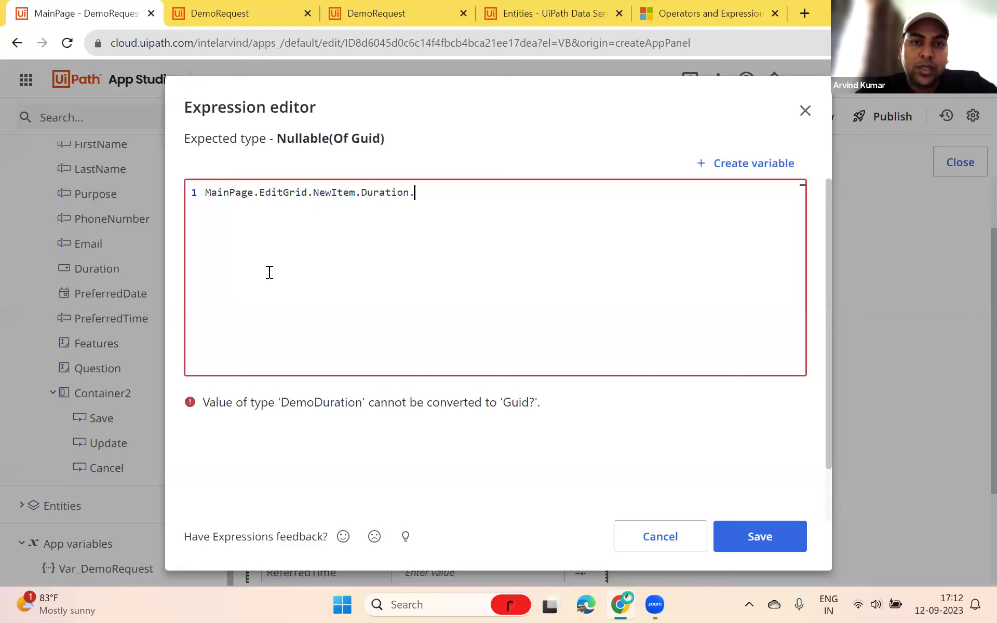
Complete the Duration value expression as MainPage.EditGrid.NewItem.Duration.Id in the row added rule and save it
key("Down")
key("Down")
key("Down")
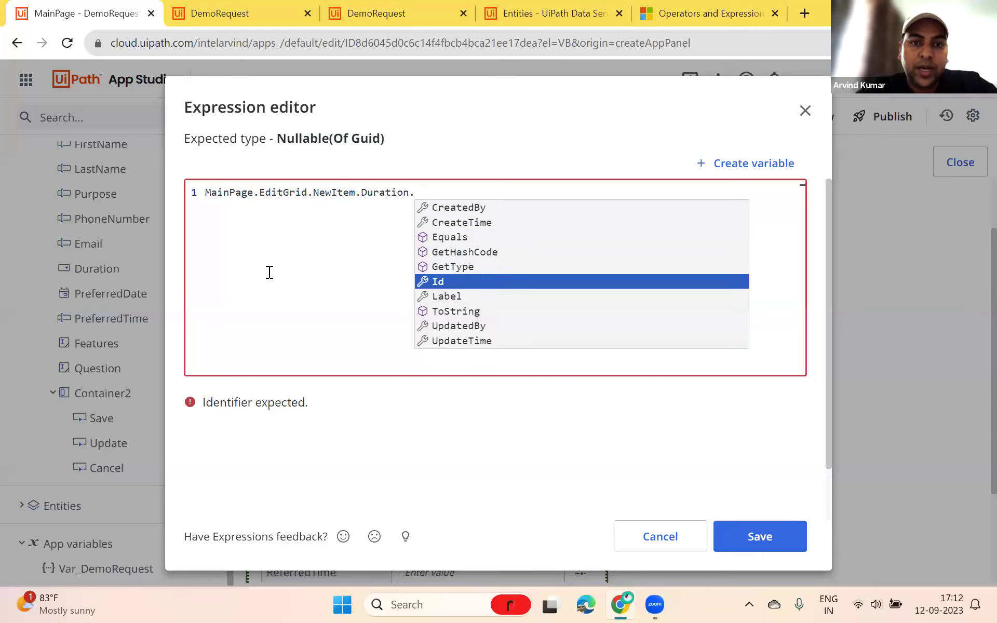
key("Return")
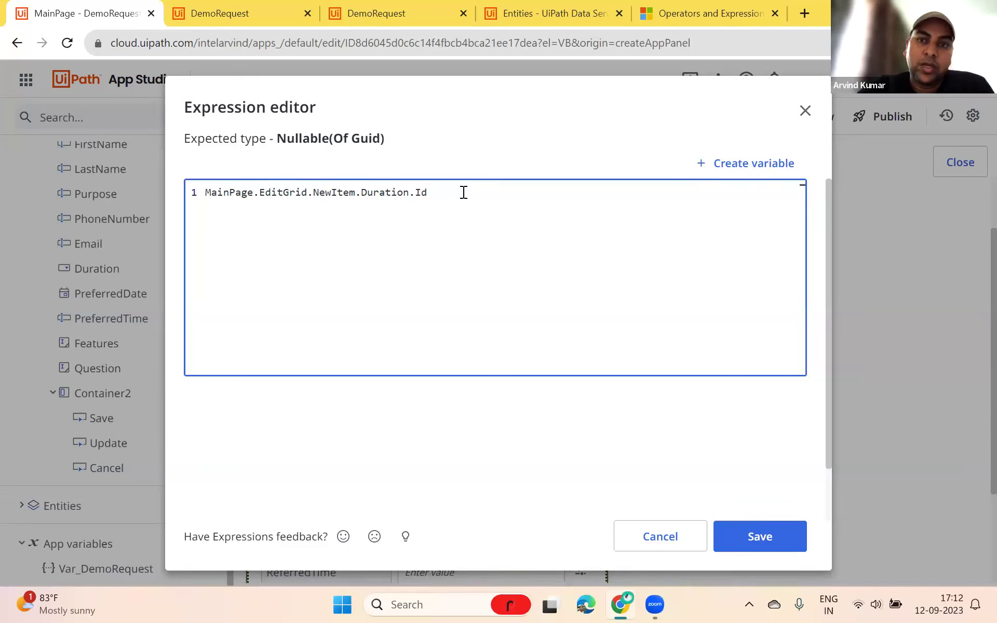
left_click_drag(427, 192, 190, 172)
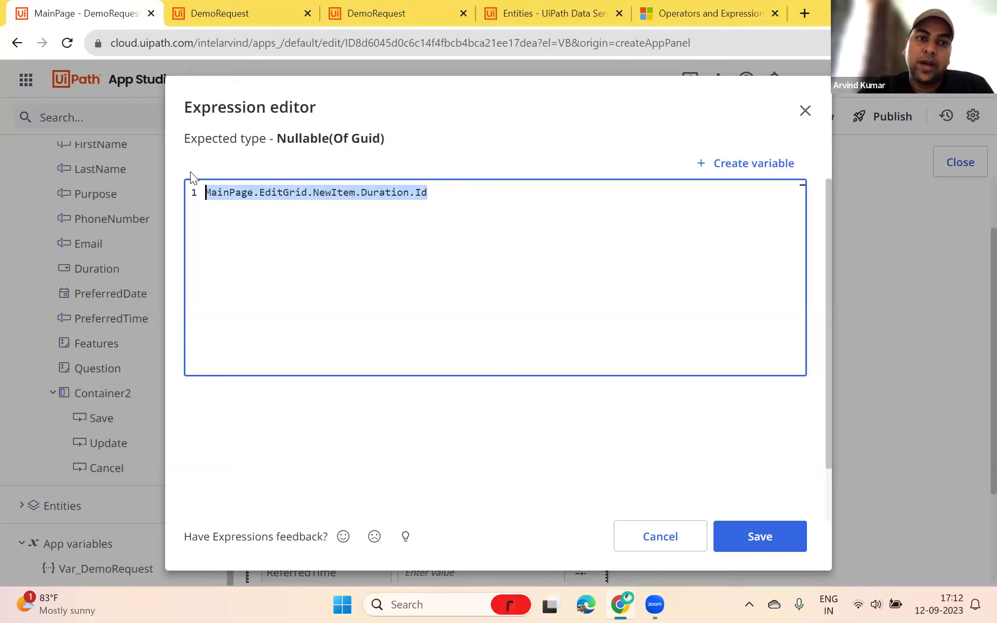
left_click(753, 545)
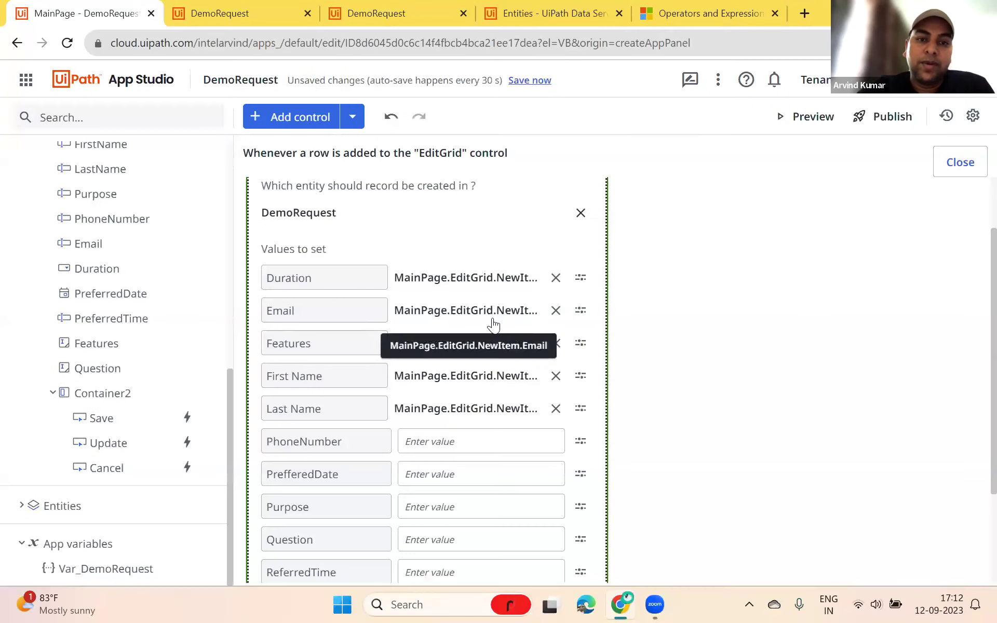
Examine the Email expression, the remaining fields and the When created section of the row added rule, and close the rule
left_click(471, 311)
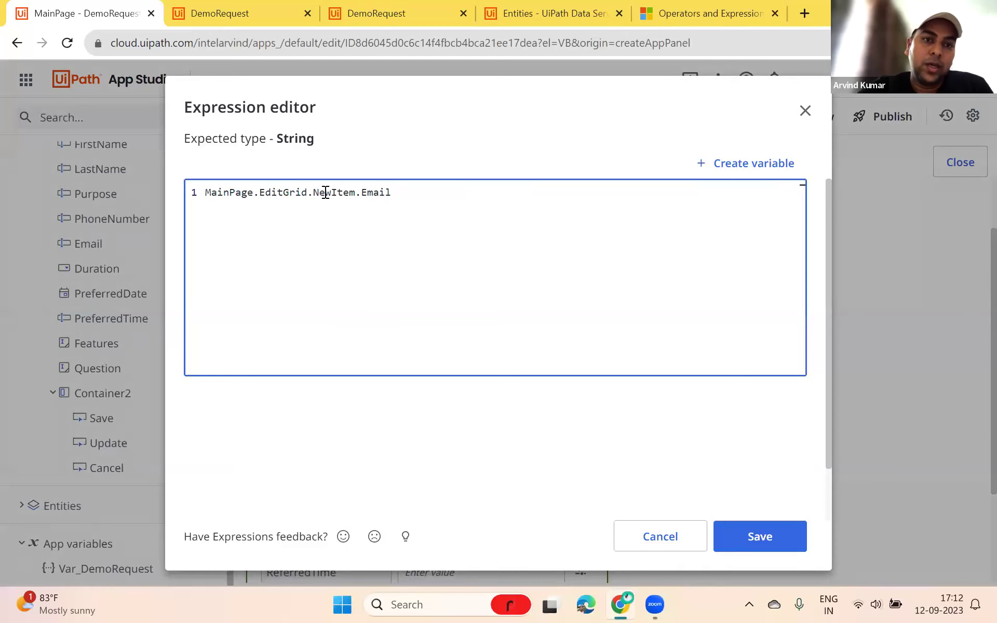
left_click(805, 111)
scroll(311, 389, "down", 3)
left_click(322, 478)
scroll(425, 472, "down", 1)
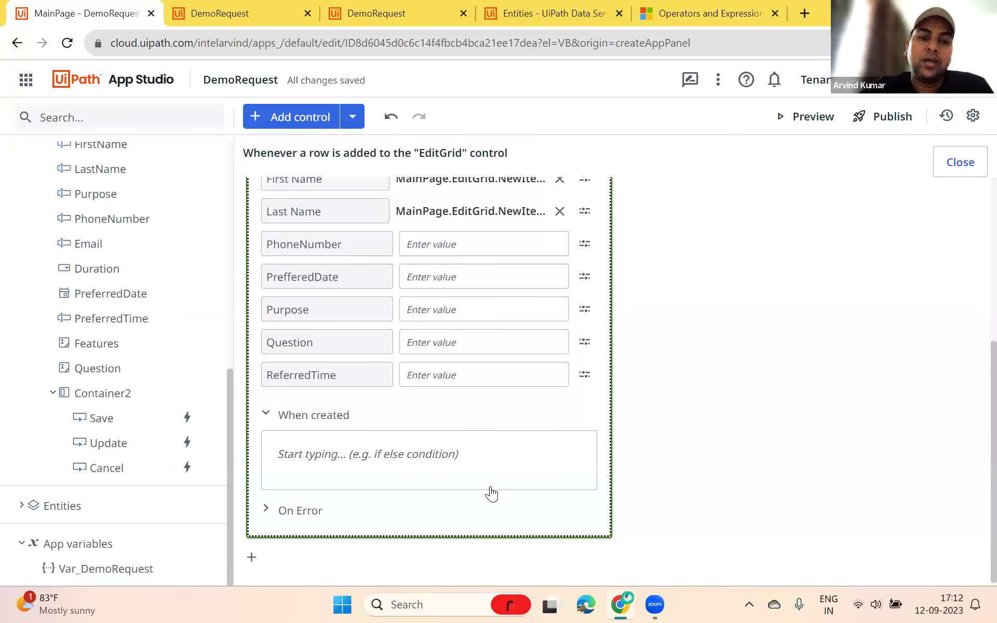
left_click(960, 171)
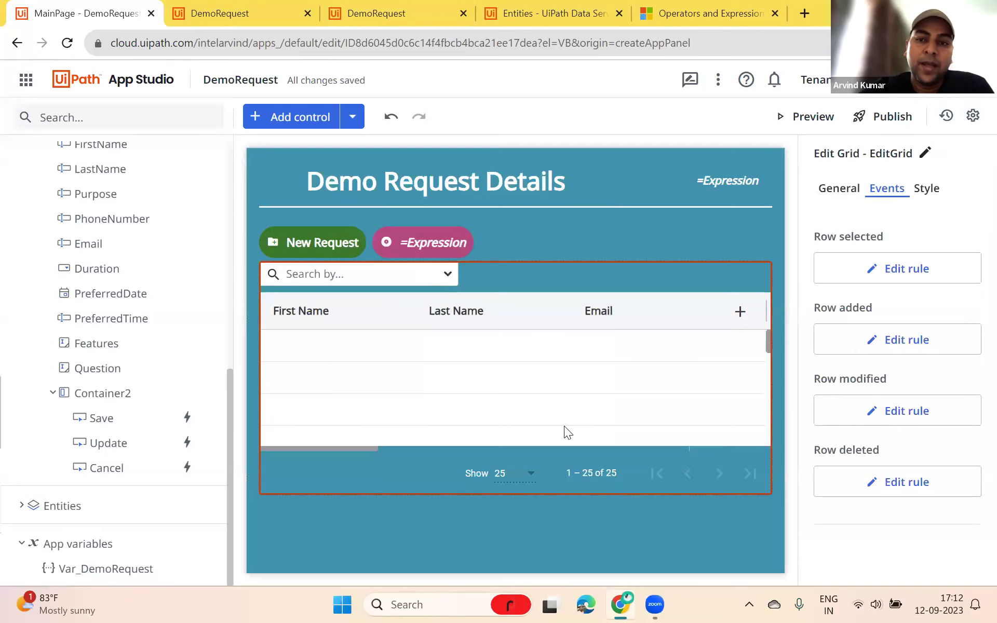
Open EditGrid's row modified rule and browse the actions that can be inserted above the existing record update
left_click(873, 415)
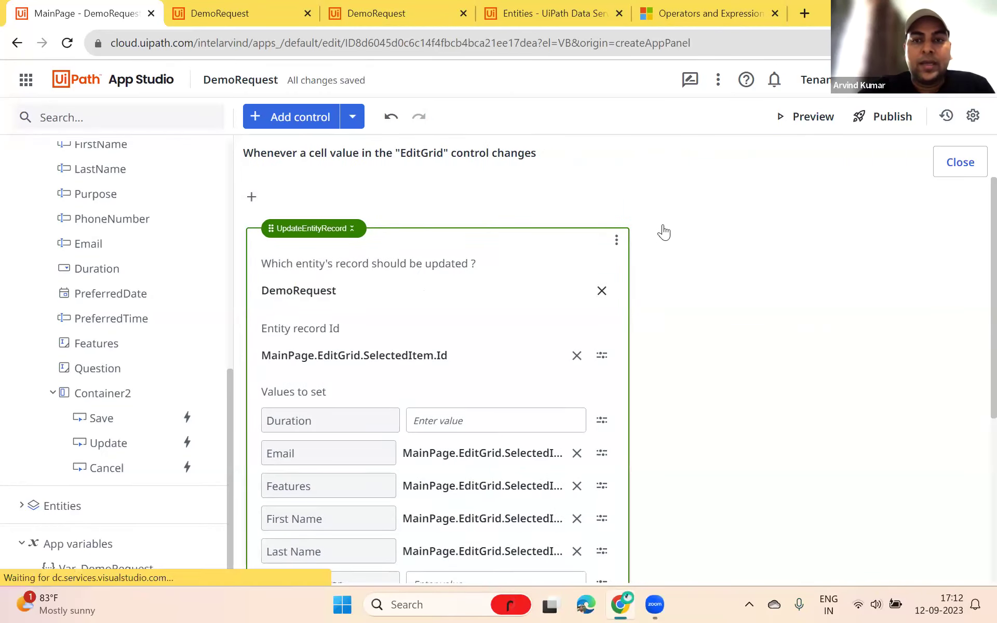
left_click(251, 197)
left_click(307, 223)
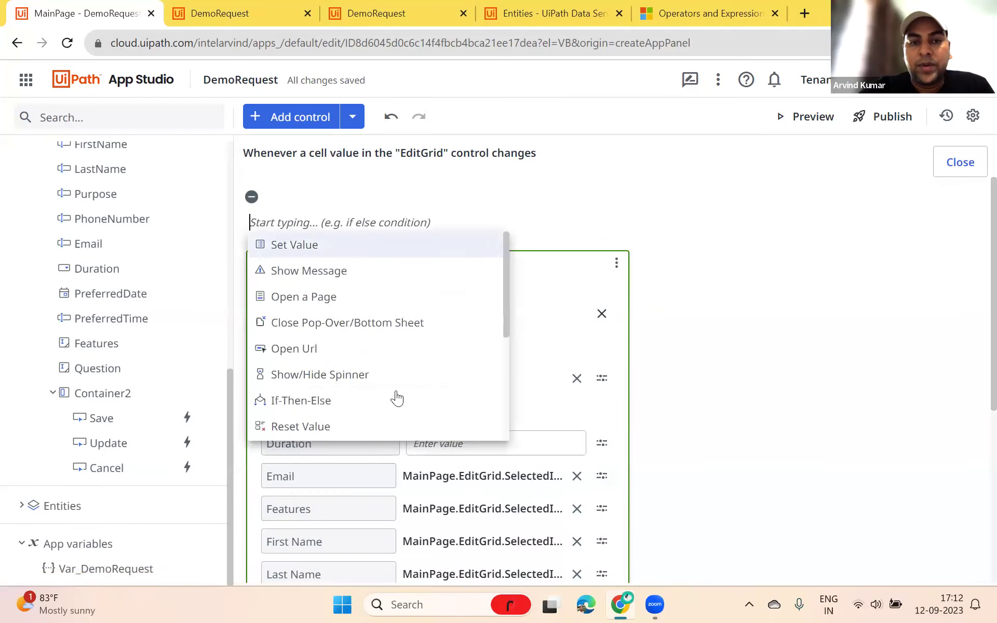
scroll(395, 400, "down", 2)
scroll(346, 403, "down", 2)
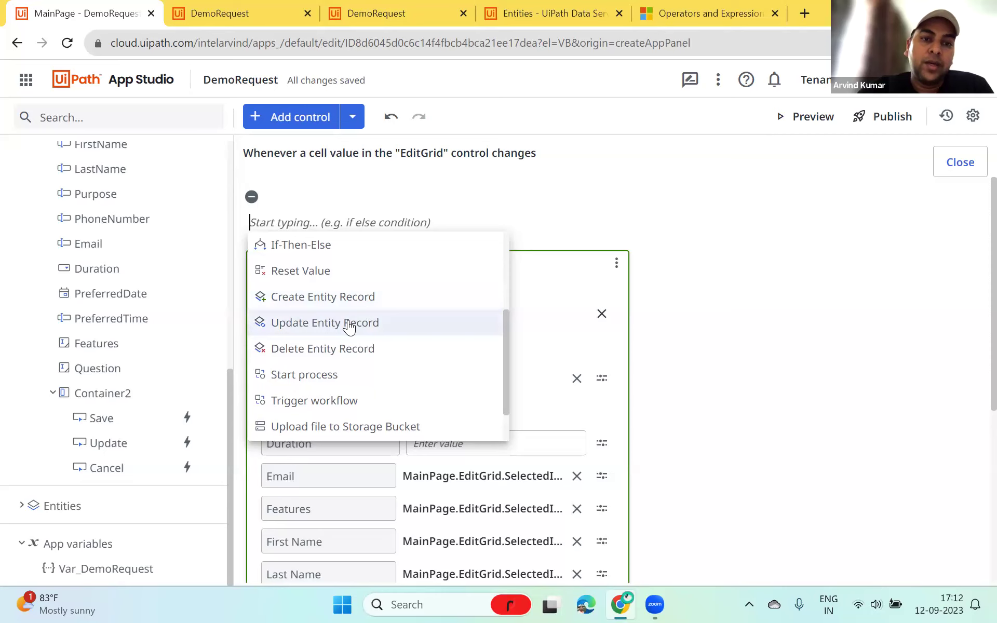
left_click(852, 406)
scroll(849, 405, "down", 2)
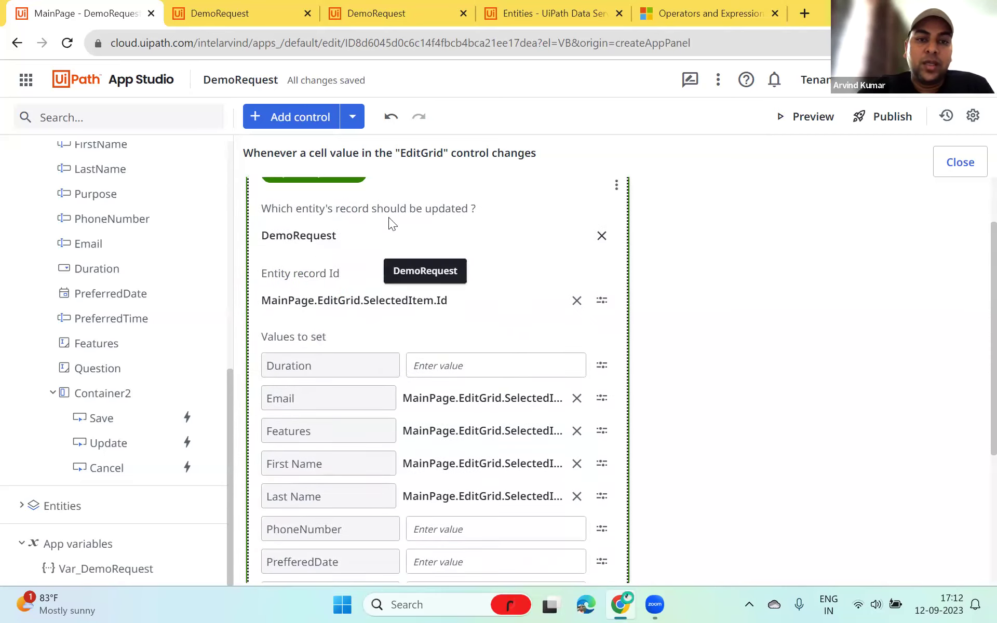
scroll(332, 228, "up", 2)
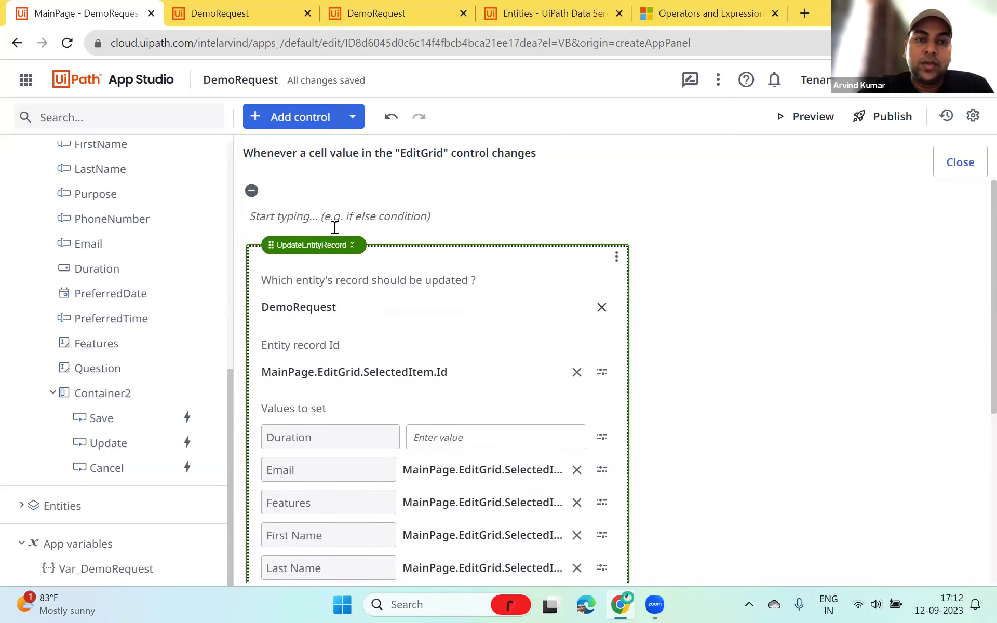
Insert an Update Entity Record action above the existing one and assign it the DemoRequest entity
left_click(253, 223)
scroll(318, 364, "down", 3)
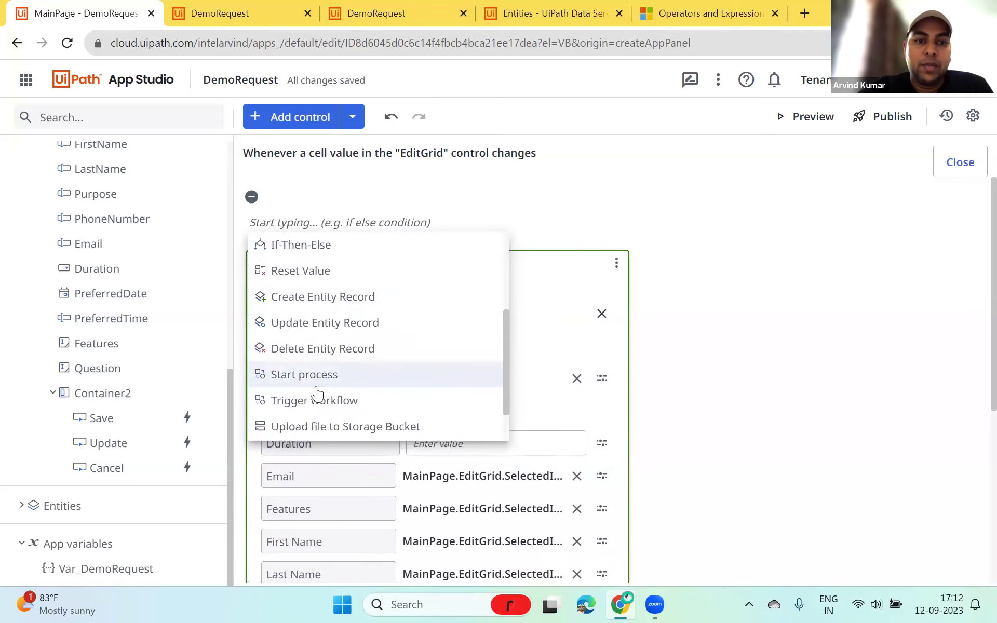
left_click(311, 318)
left_click(318, 291)
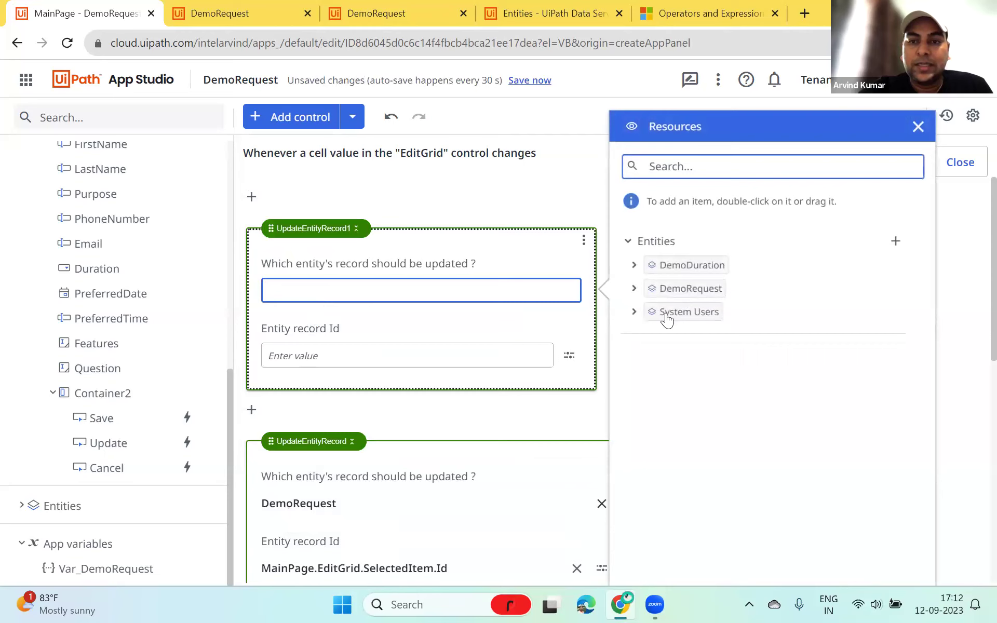
double_click(670, 290)
left_click(381, 353)
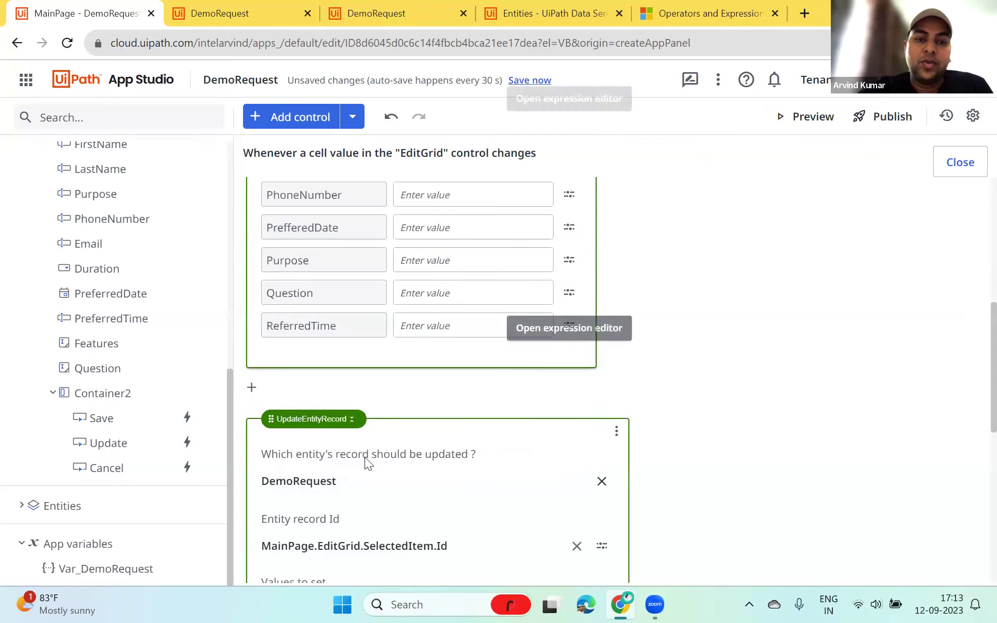
Examine the Entity record Id and Email expressions of the original update action, and close the row modified rule
scroll(335, 452, "down", 5)
left_click(338, 240)
left_click(277, 192)
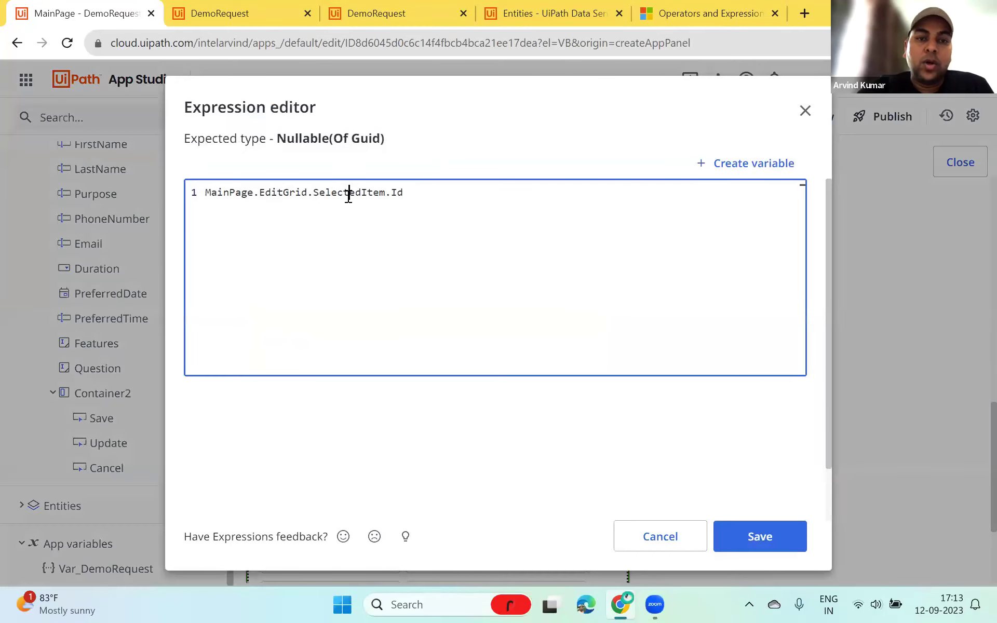
left_click(420, 202)
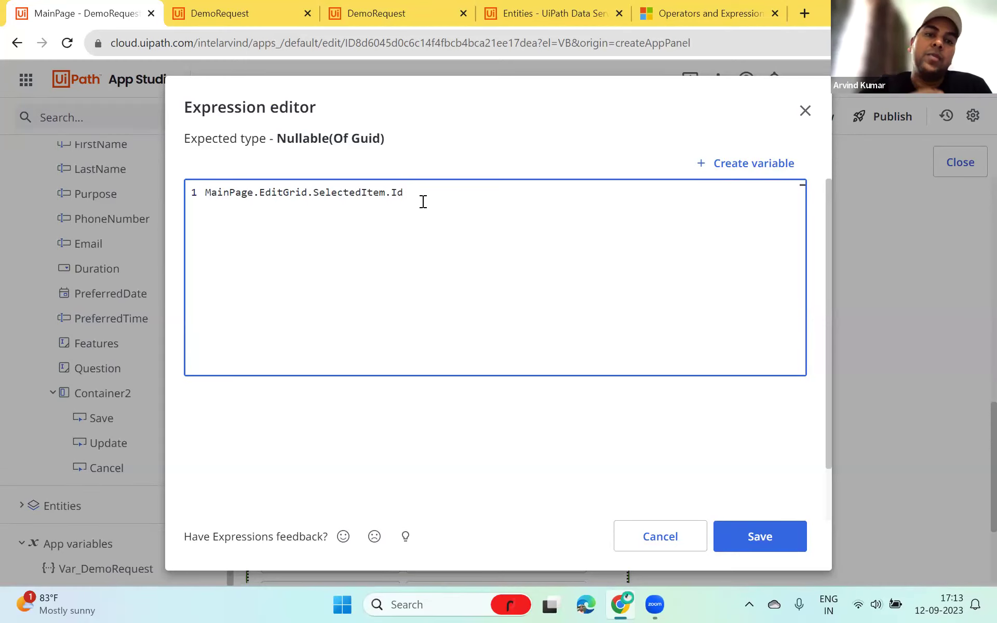
left_click(806, 111)
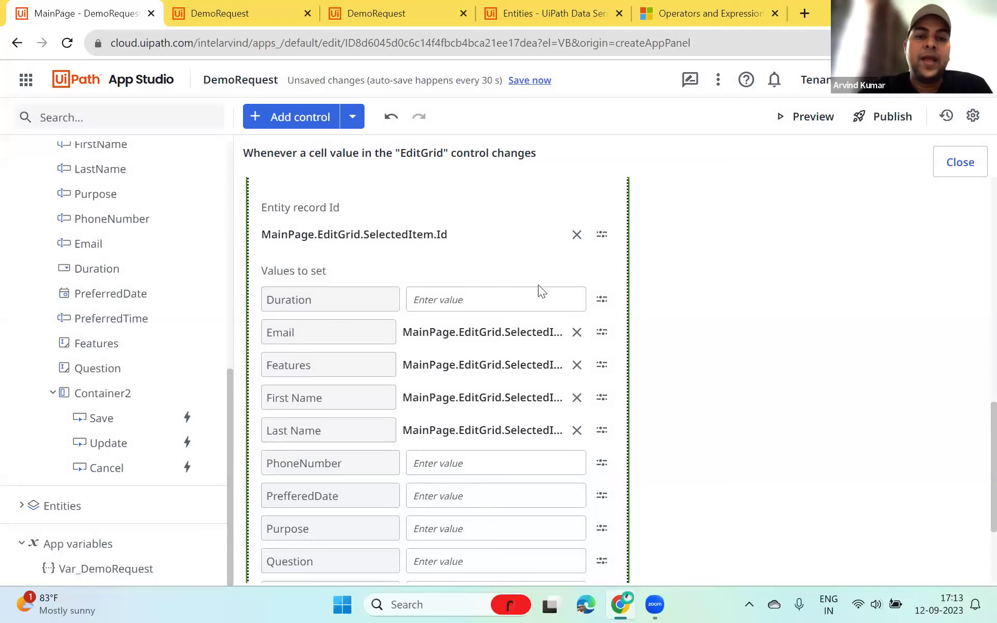
scroll(400, 453, "down", 3)
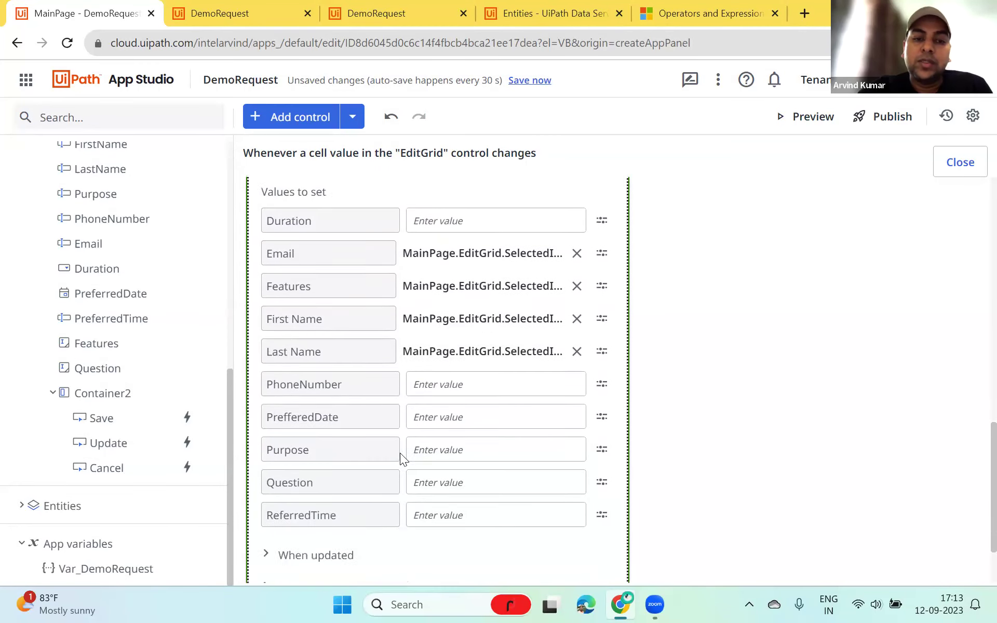
scroll(398, 459, "up", 3)
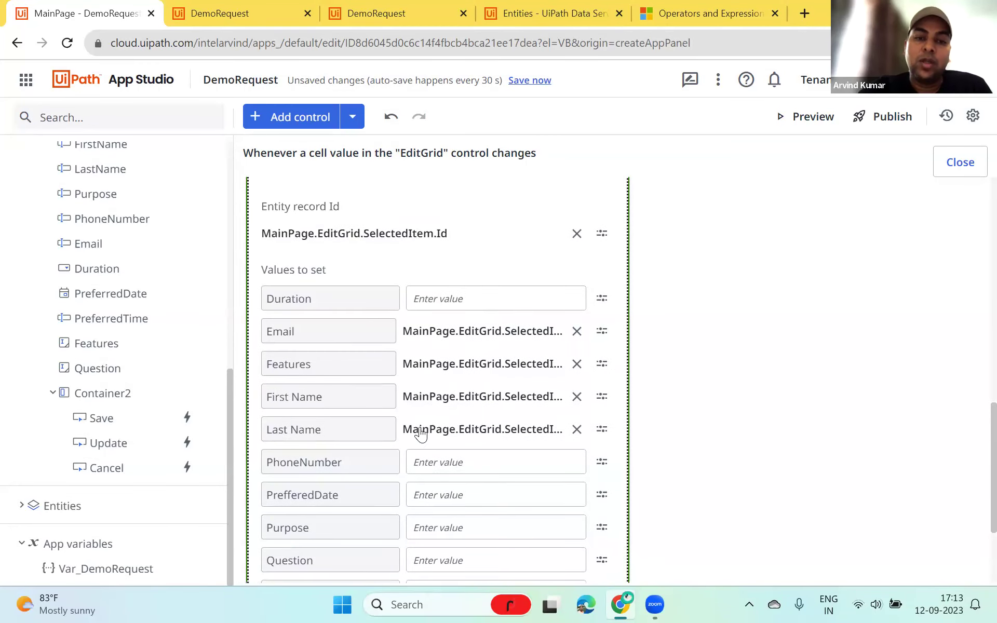
left_click(456, 335)
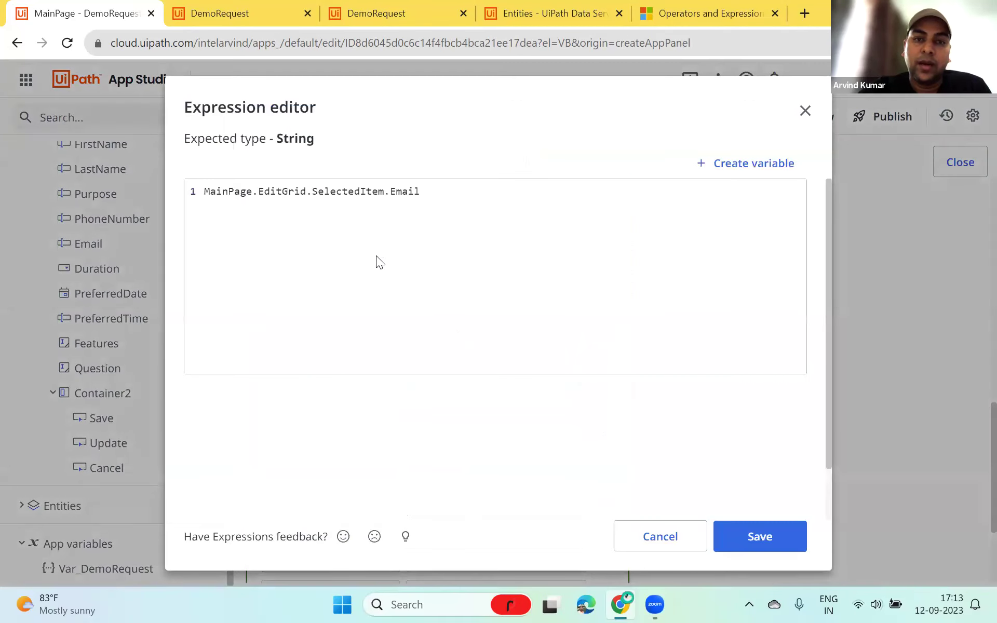
double_click(331, 192)
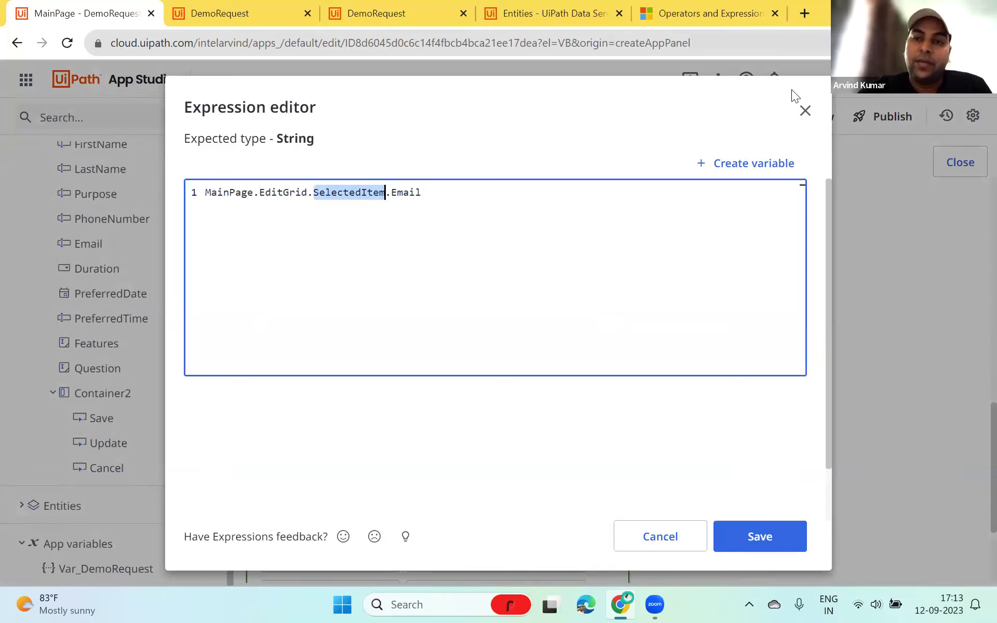
left_click(806, 119)
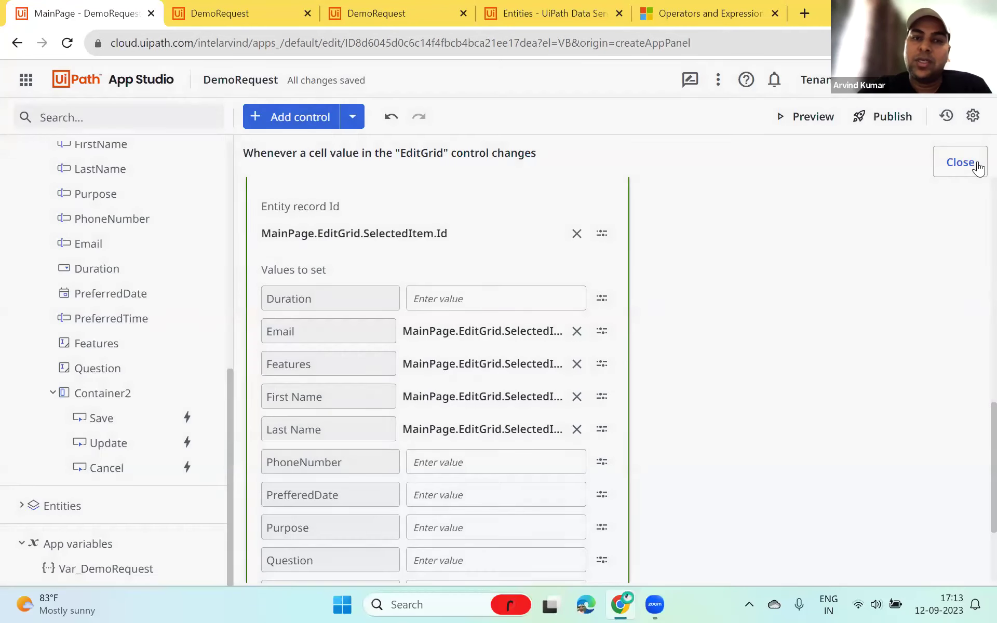
left_click(977, 165)
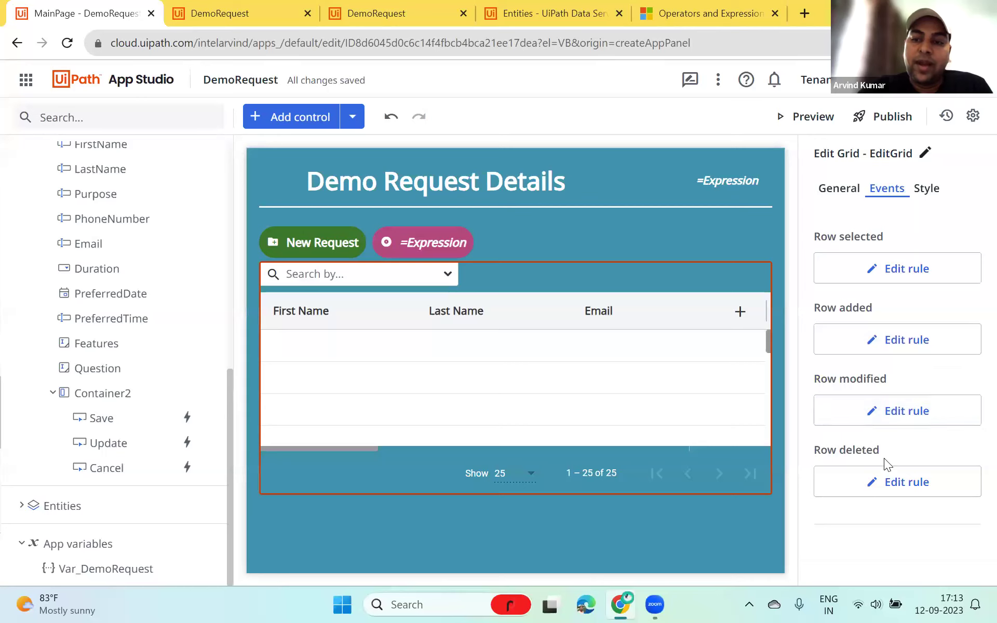
Review the Entity record Id expression in EditGrid's row deleted rule, save it as is and close the rule
left_click(878, 482)
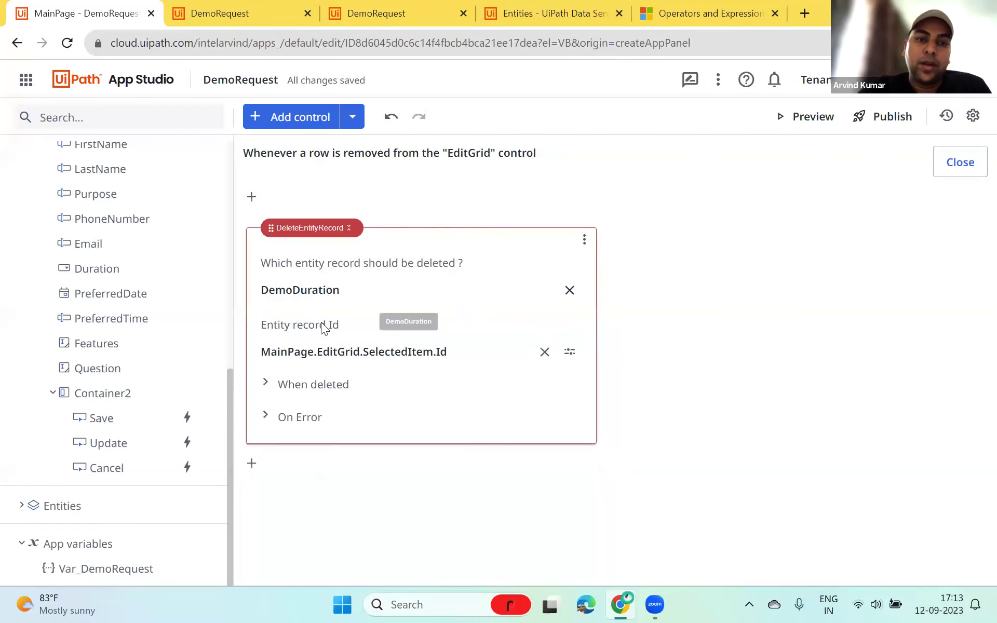
left_click(385, 356)
double_click(347, 193)
left_click(432, 194)
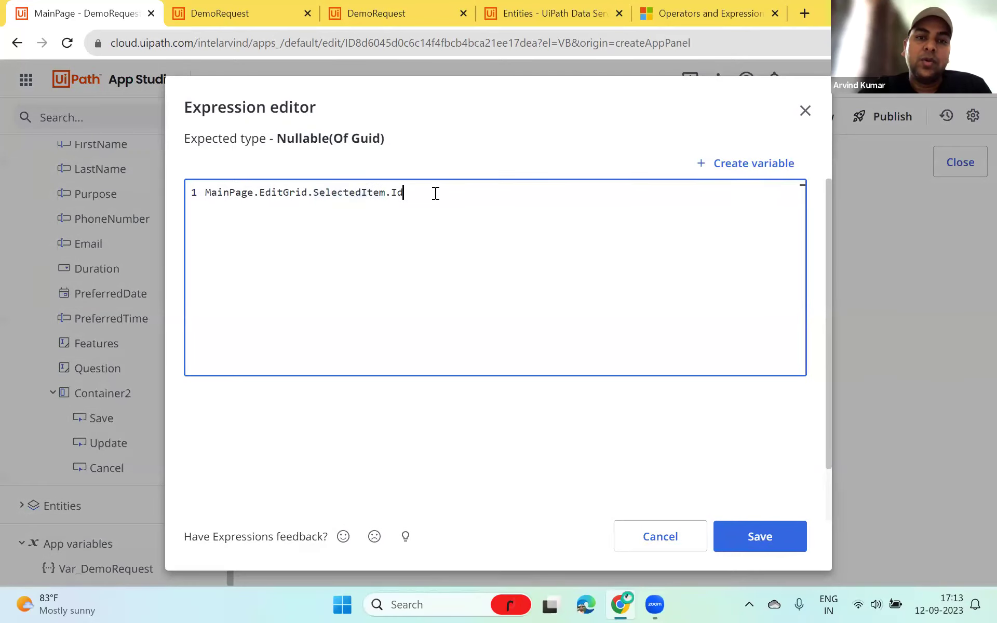
left_click(737, 533)
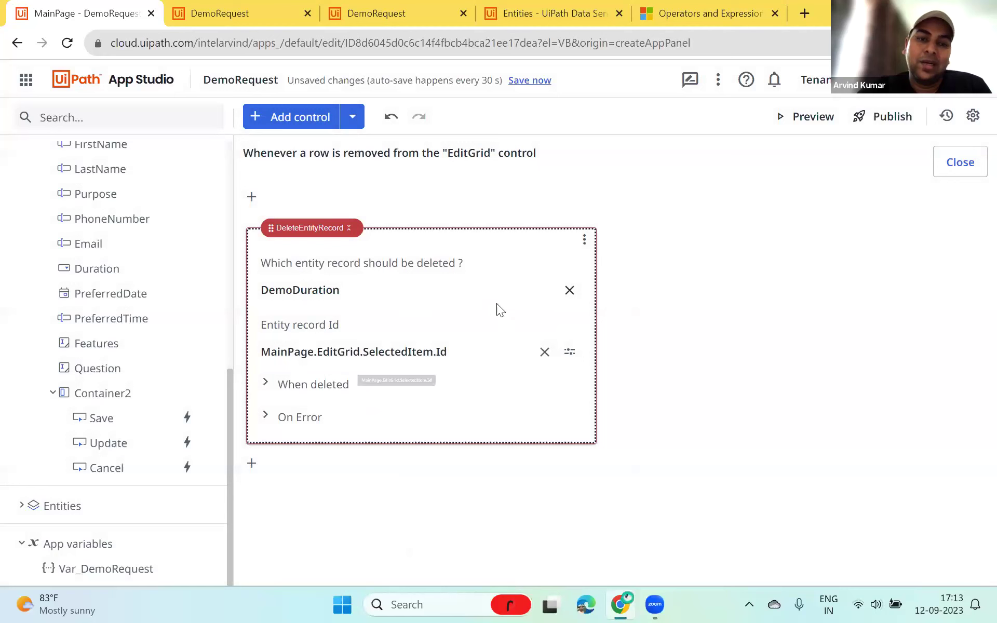
left_click(972, 164)
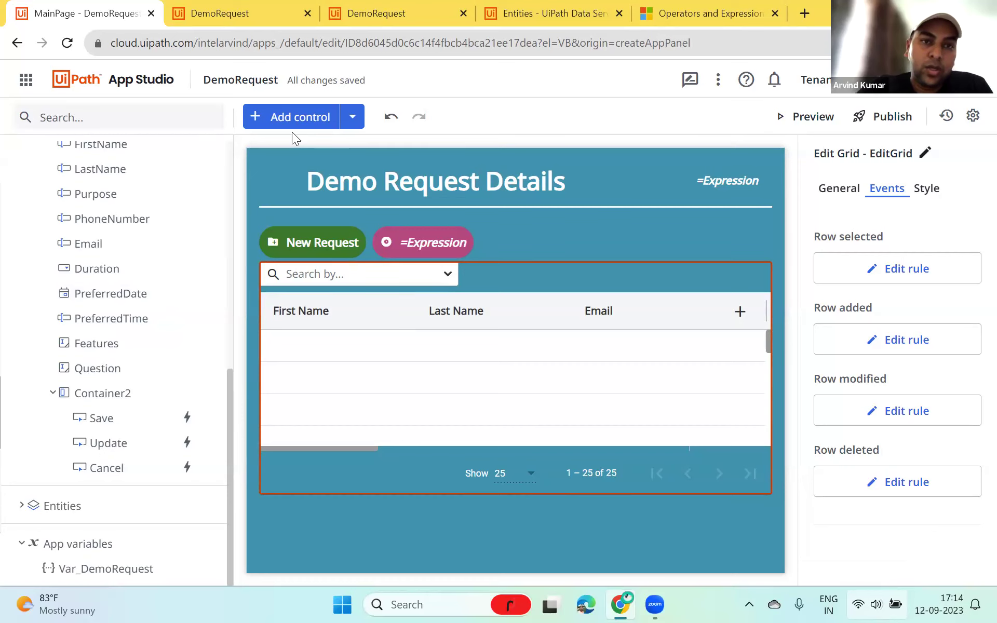
Browse the available display controls, view the grid in the running DemoRequest app, and close the control list back in the editor
left_click(292, 117)
scroll(75, 335, "up", 4)
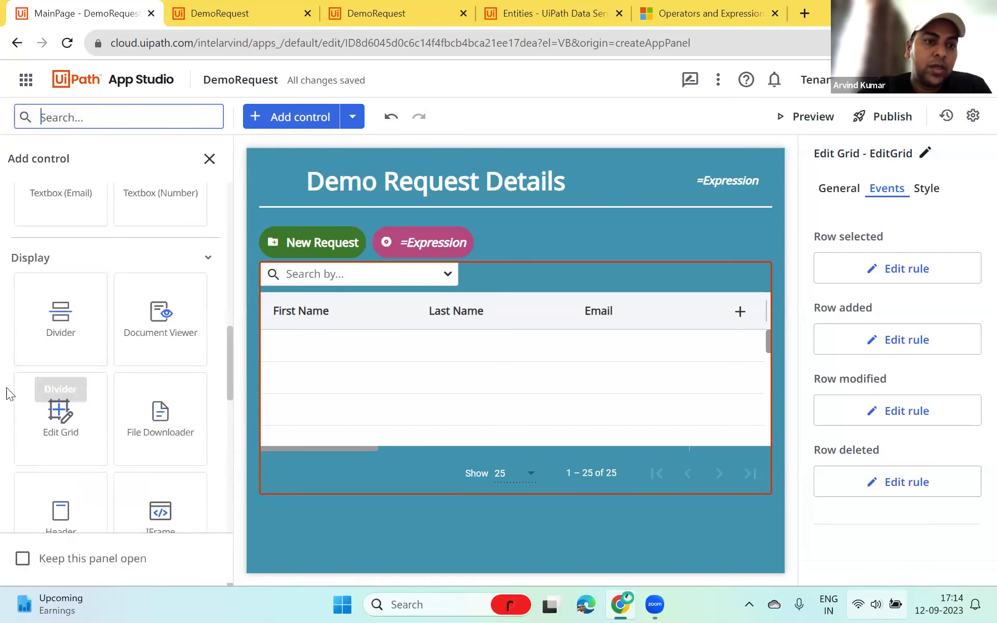
scroll(57, 425, "down", 4)
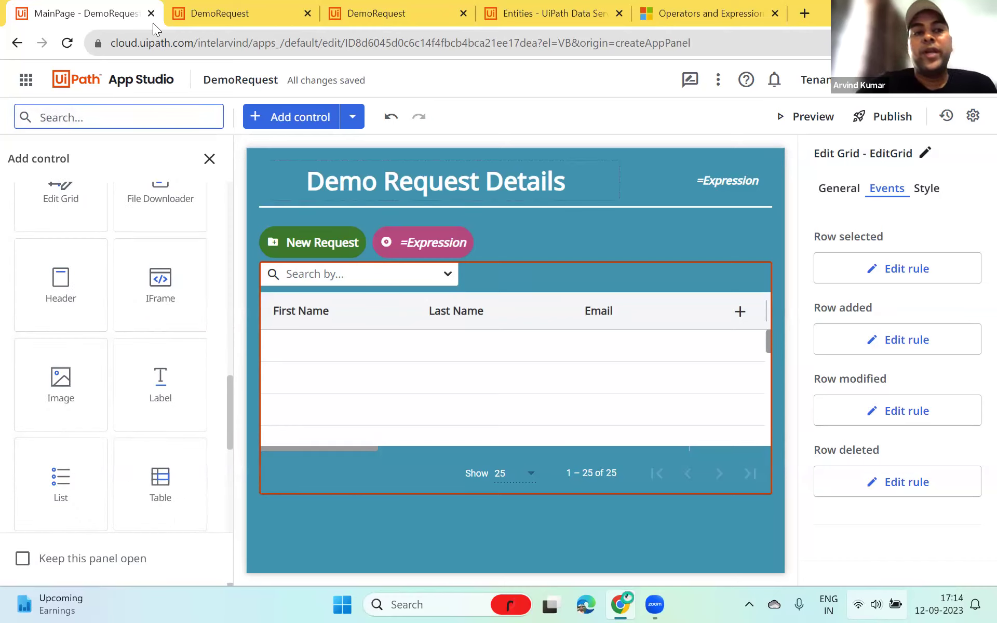
left_click(200, 7)
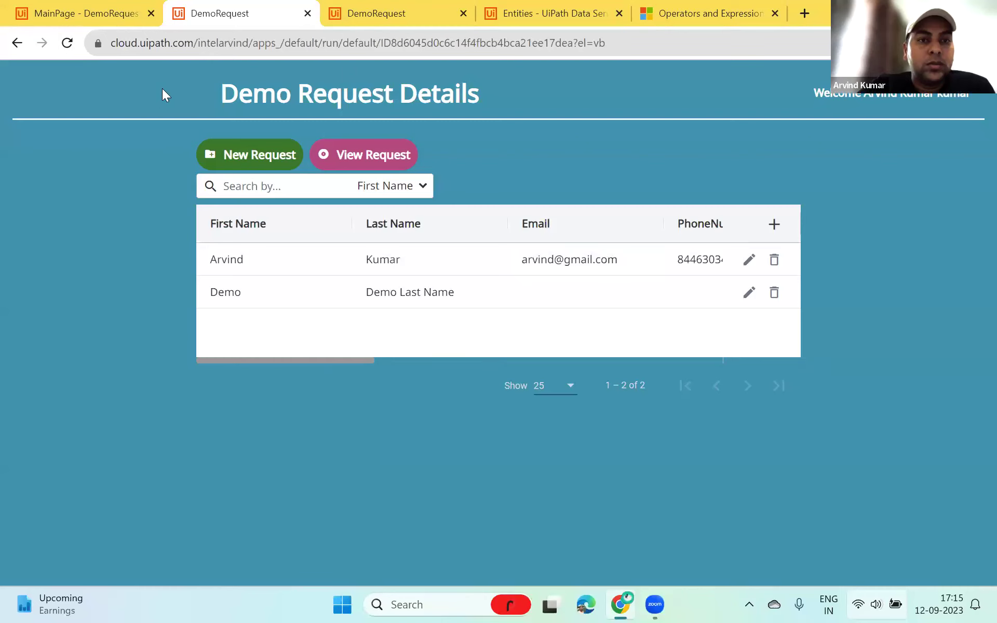
left_click(94, 18)
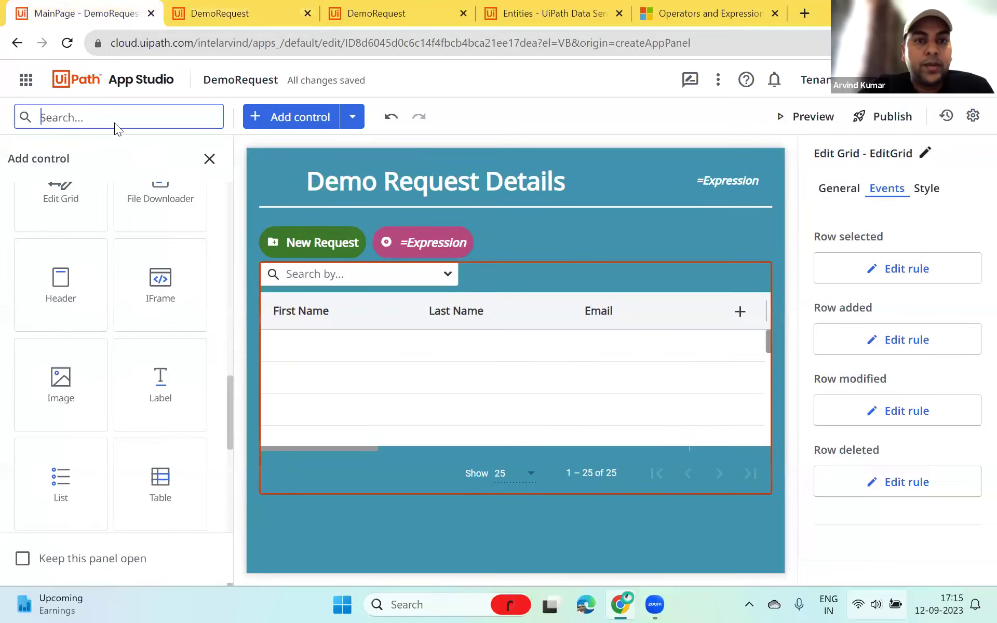
left_click(210, 159)
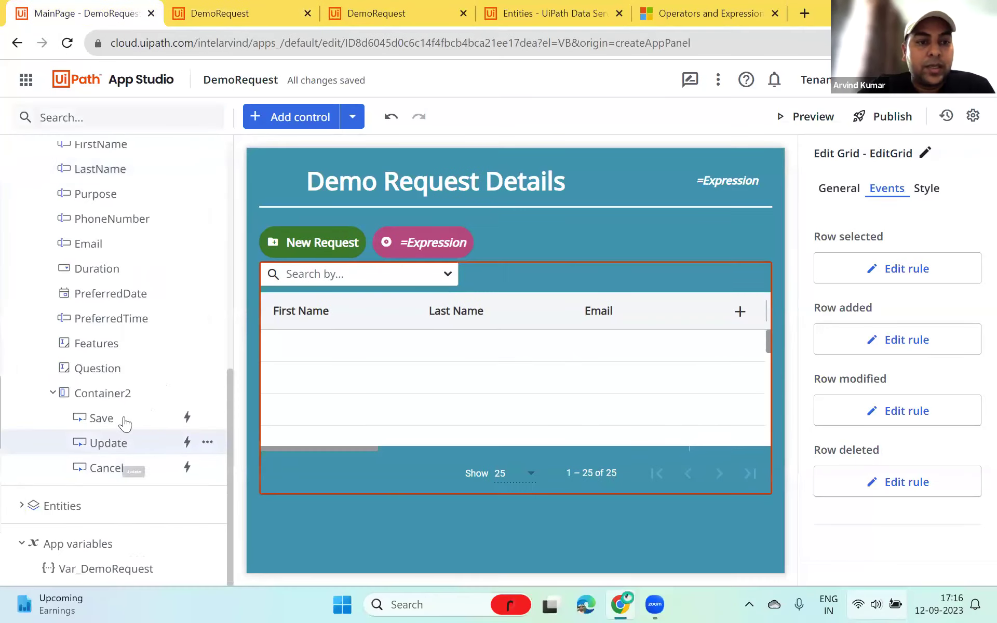
Collapse MainPage in the control tree and look over the controls of ReviewPage
scroll(101, 408, "up", 9)
left_click(22, 162)
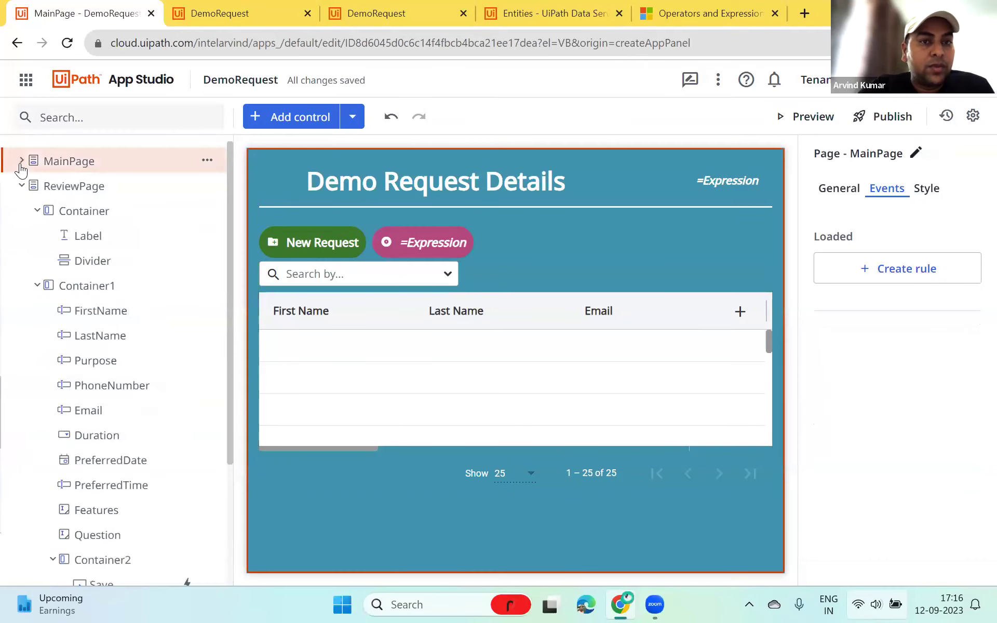
scroll(29, 291, "down", 3)
scroll(49, 312, "up", 3)
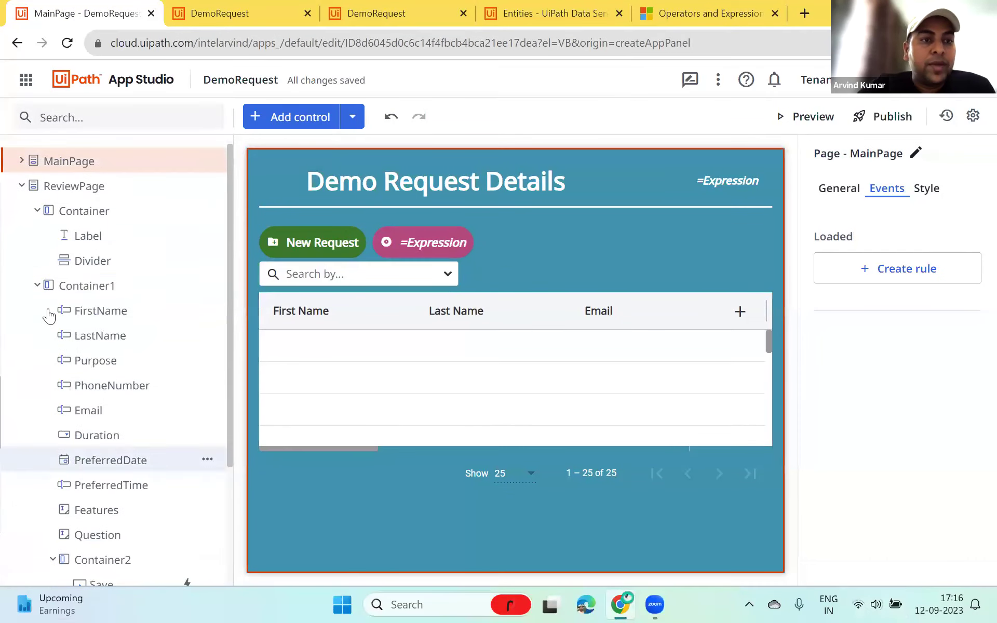
Open ReviewPage, look over its form fields and the Save, Update and Cancel buttons, and collapse the page in the control tree
left_click(36, 212)
left_click(21, 185)
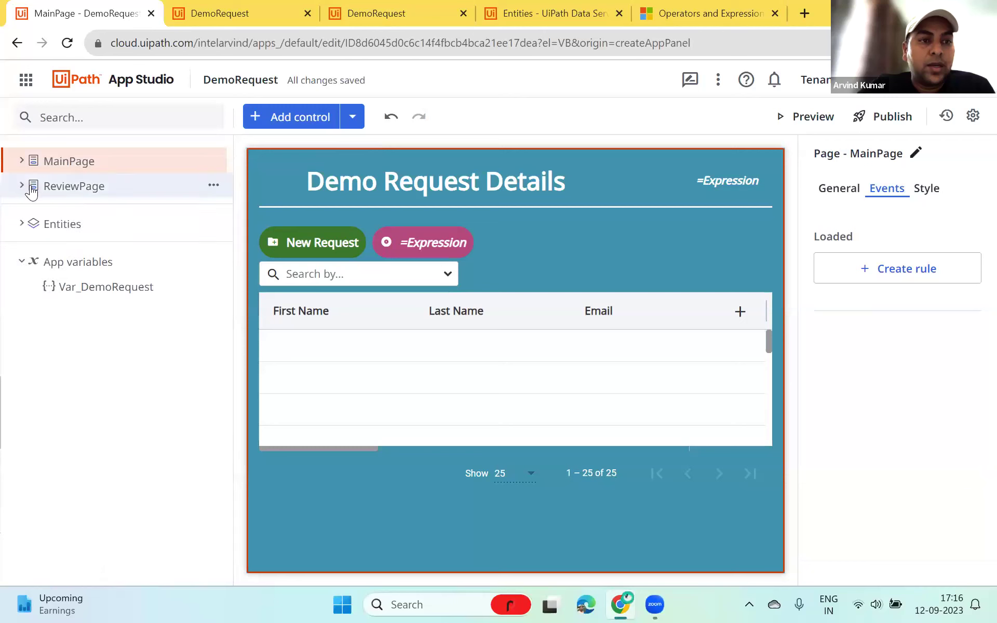
left_click(78, 187)
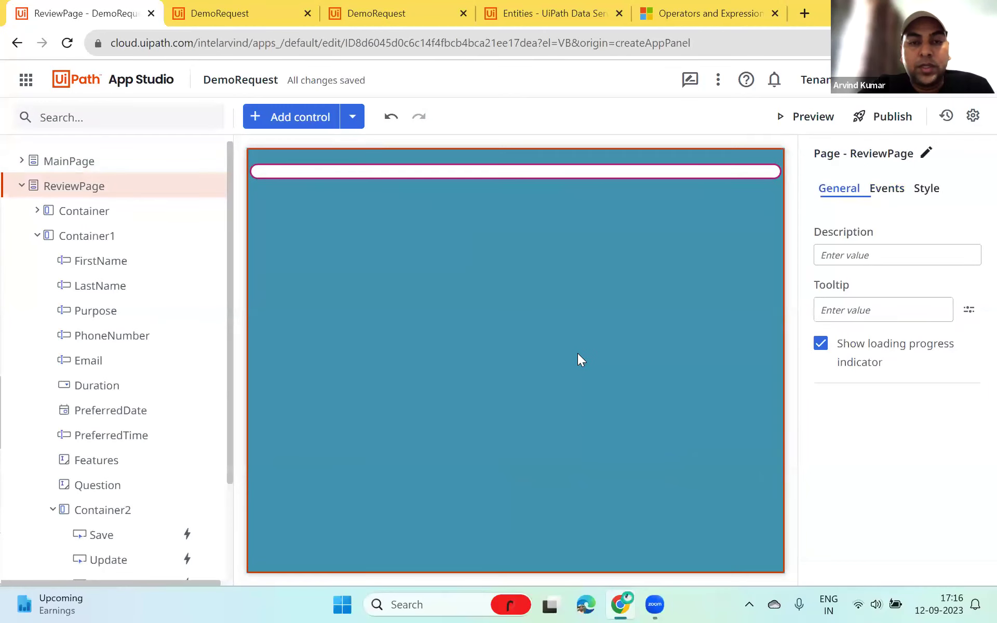
scroll(577, 354, "down", 8)
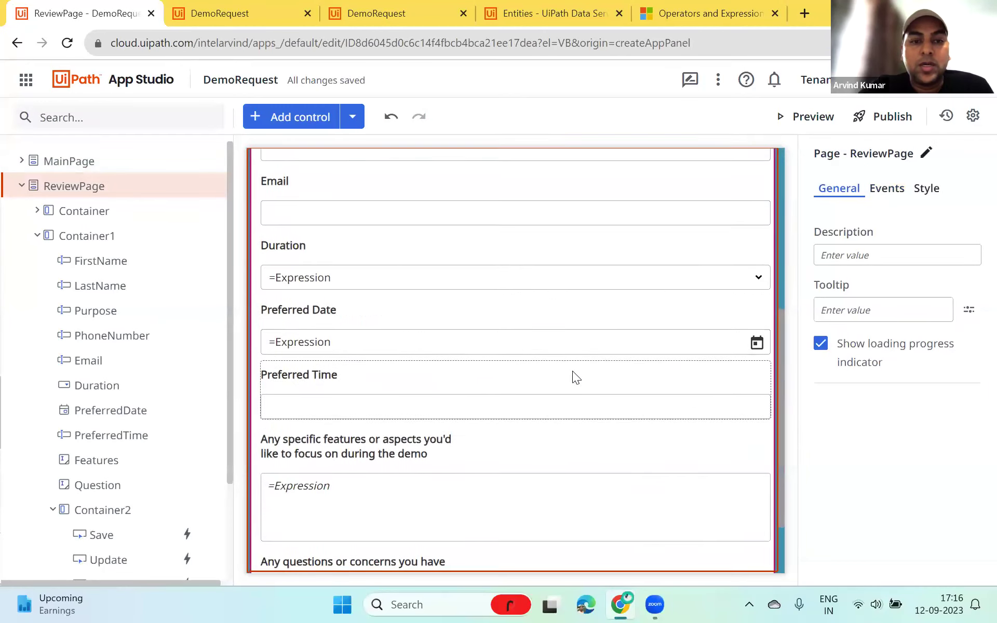
scroll(567, 383, "down", 1)
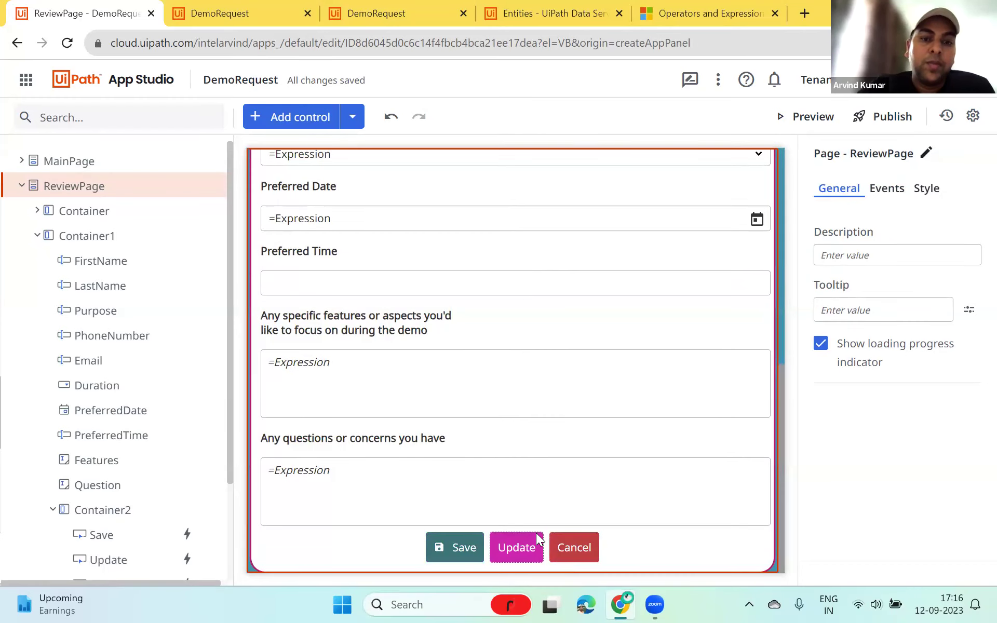
scroll(540, 535, "up", 5)
scroll(533, 531, "up", 4)
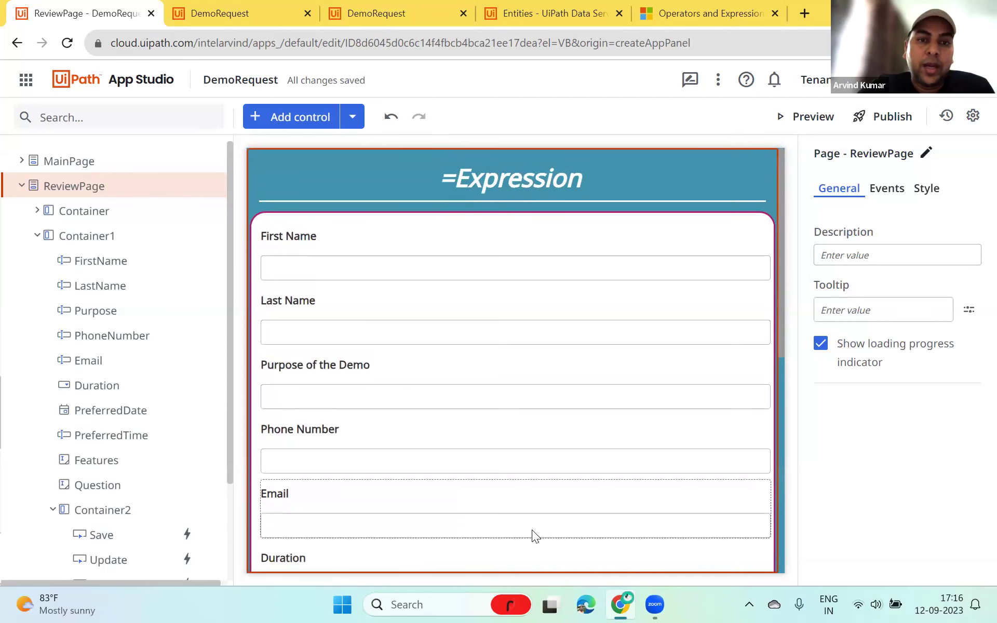
scroll(386, 410, "down", 5)
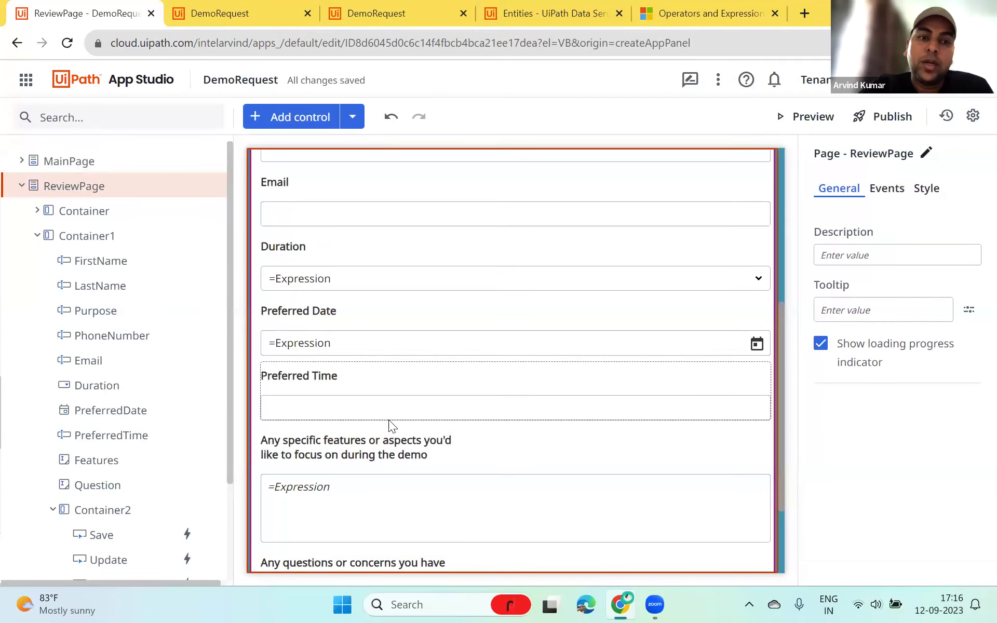
left_click(22, 187)
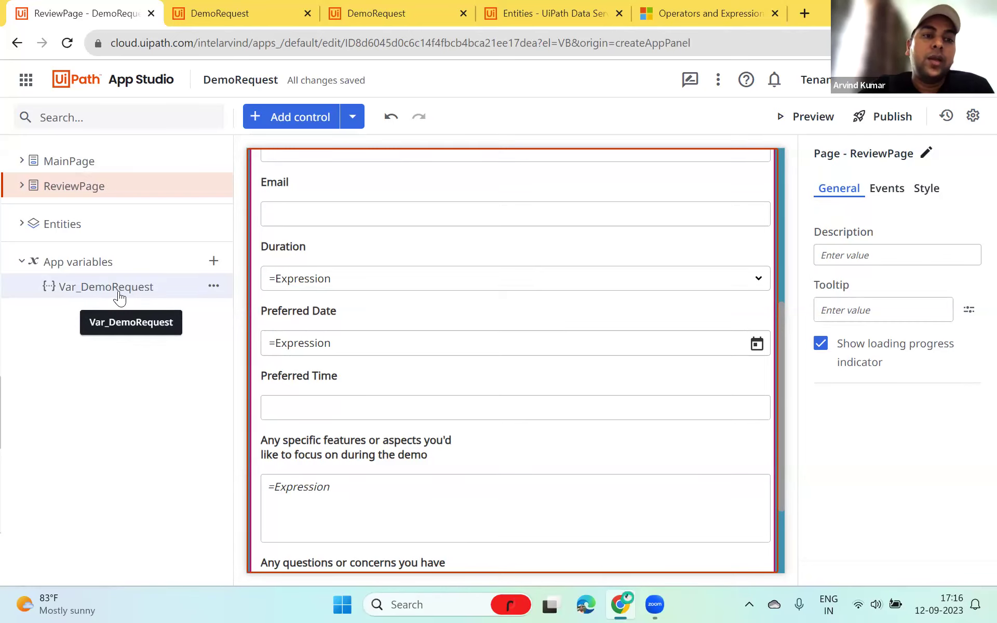
Start a new app variable and browse the available variable types down to DemoRequest and beyond
left_click(213, 261)
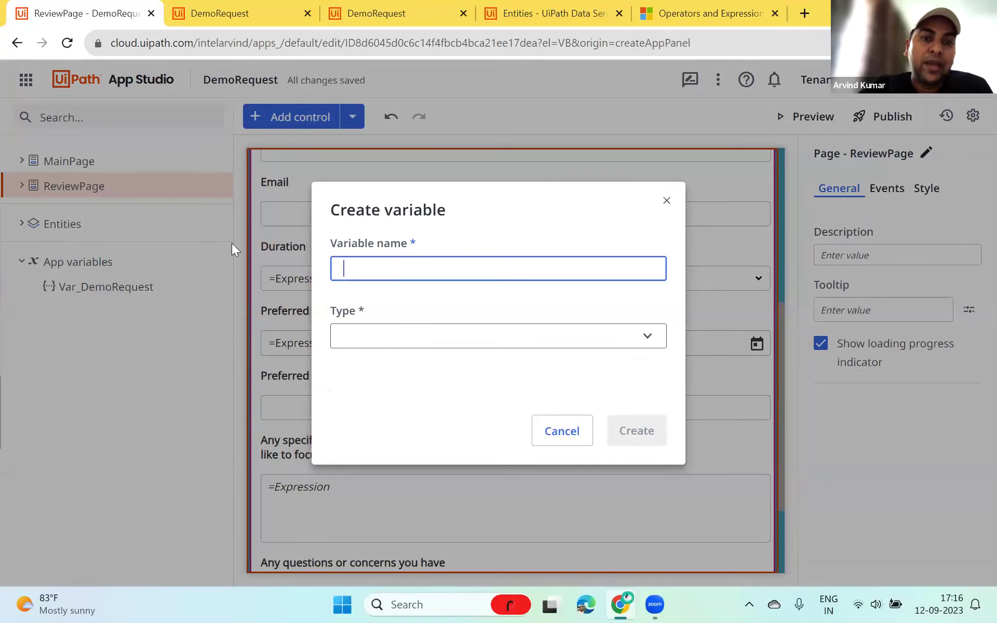
left_click(452, 335)
scroll(457, 447, "down", 1)
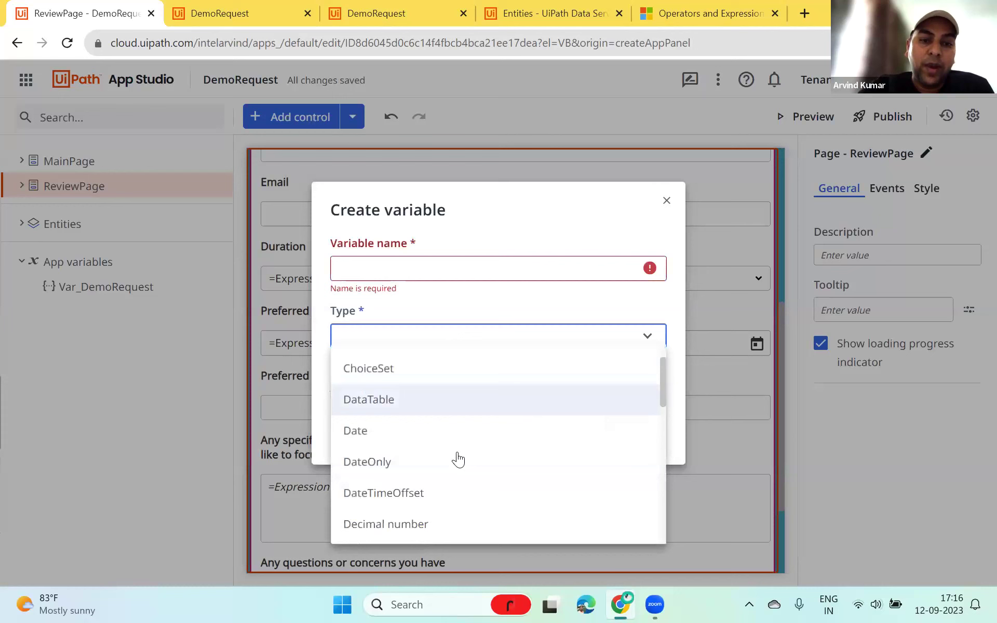
scroll(456, 462, "down", 4)
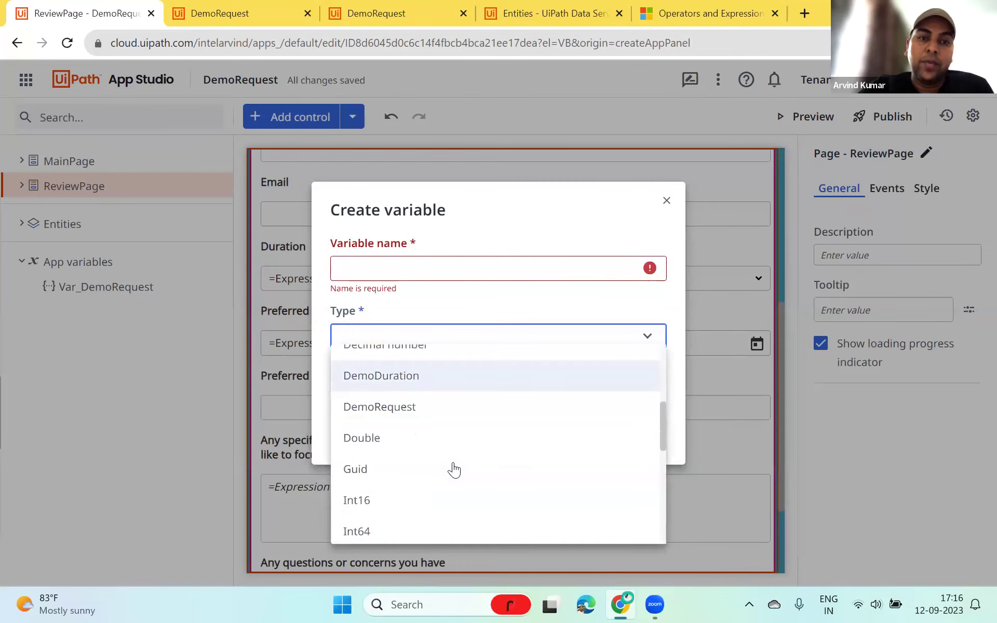
scroll(454, 469, "down", 3)
scroll(452, 467, "down", 2)
scroll(450, 468, "up", 5)
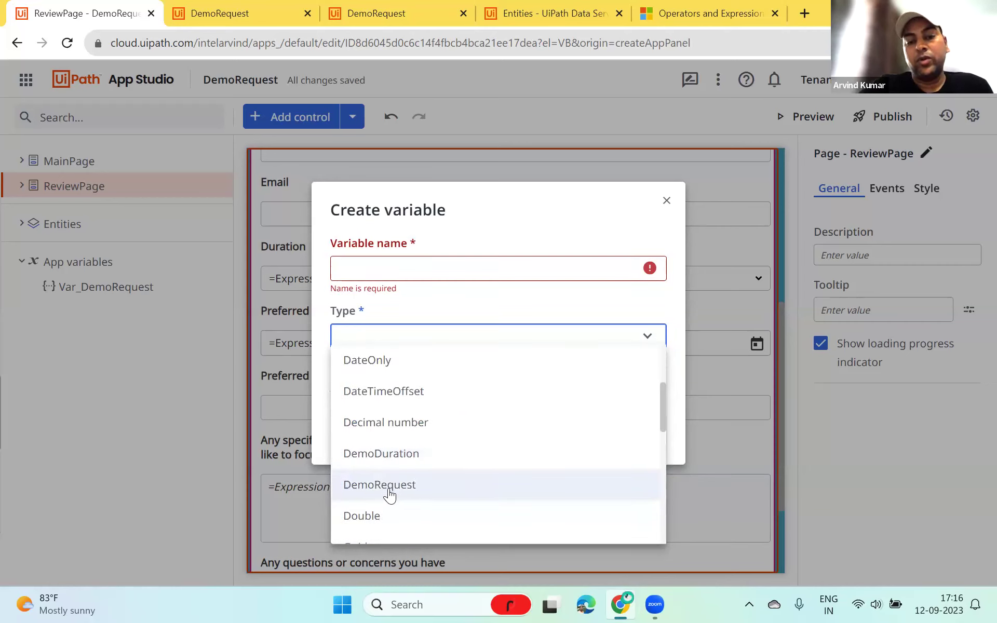
left_click(388, 273)
type("var_demo")
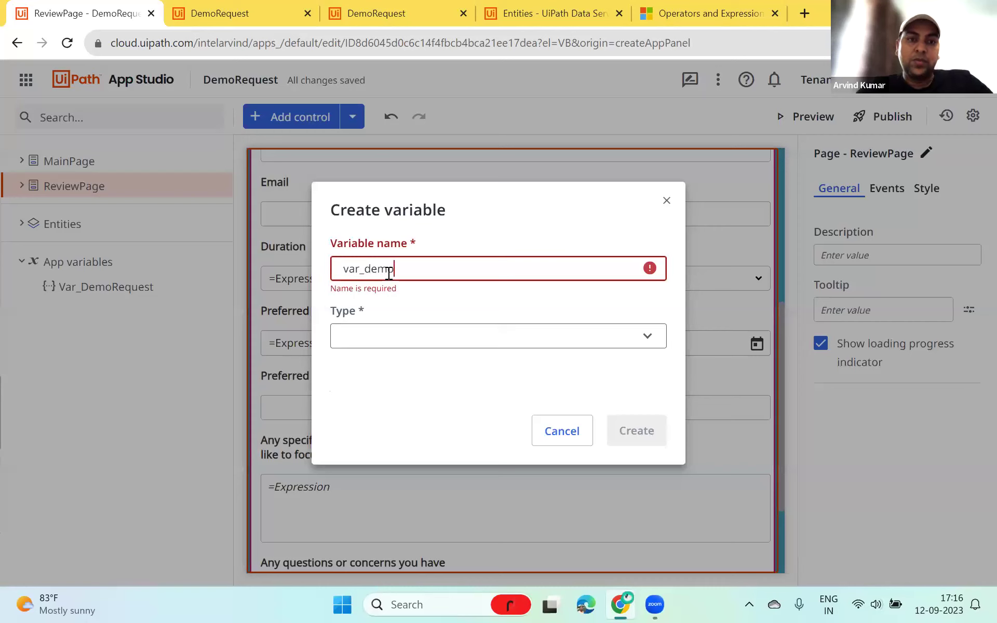
type("Req")
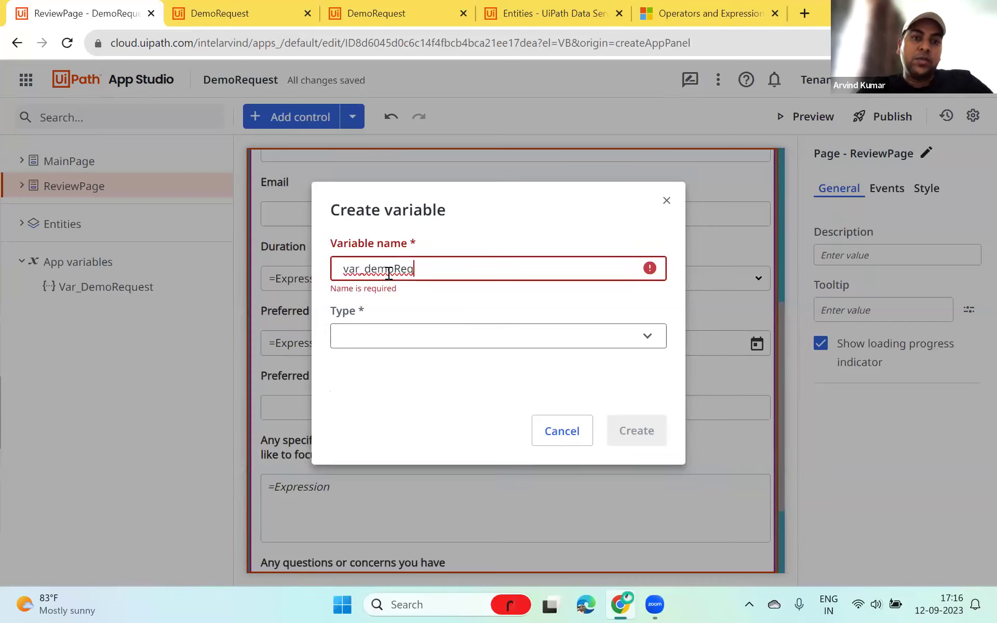
key("BackSpace")
key("BackSpace")
key("BackSpace")
key("BackSpace")
key("BackSpace")
key("BackSpace")
key("BackSpace")
key("BackSpace")
key("BackSpace")
key("BackSpace")
key("BackSpace")
type("Var")
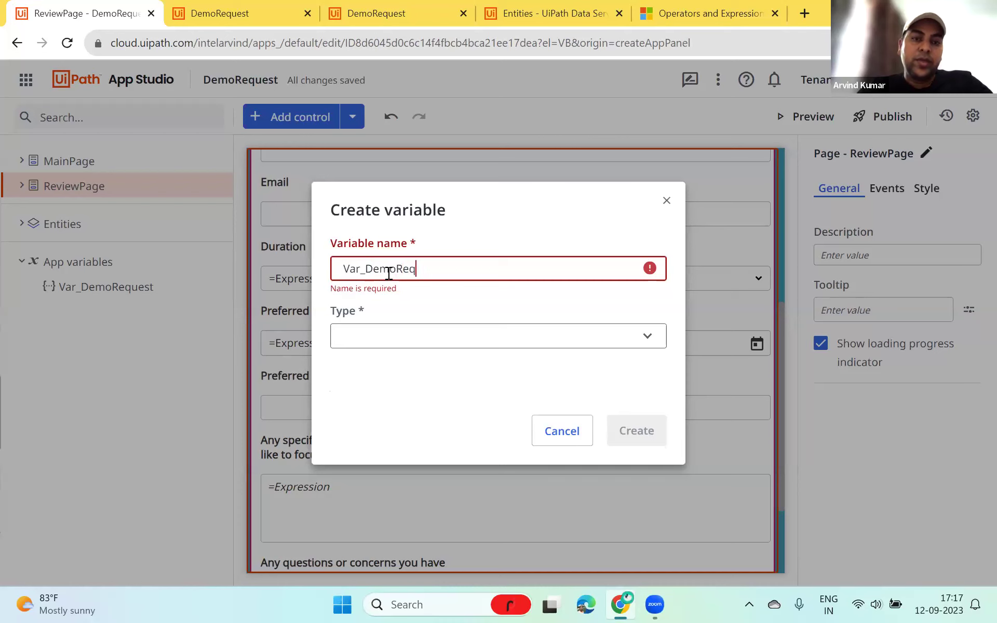
left_click(441, 342)
scroll(423, 426, "down", 4)
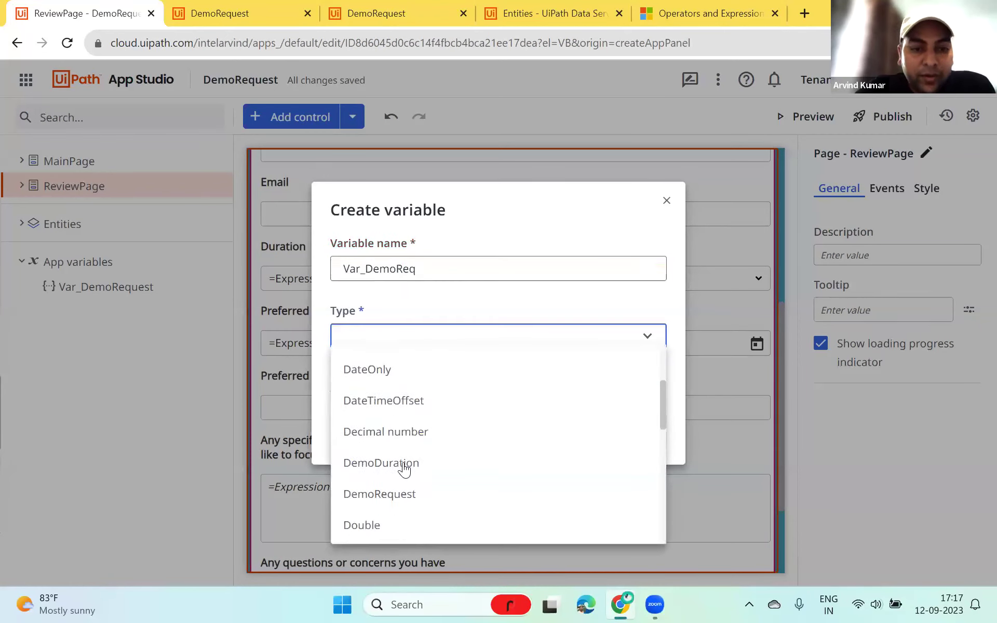
scroll(396, 436, "up", 2)
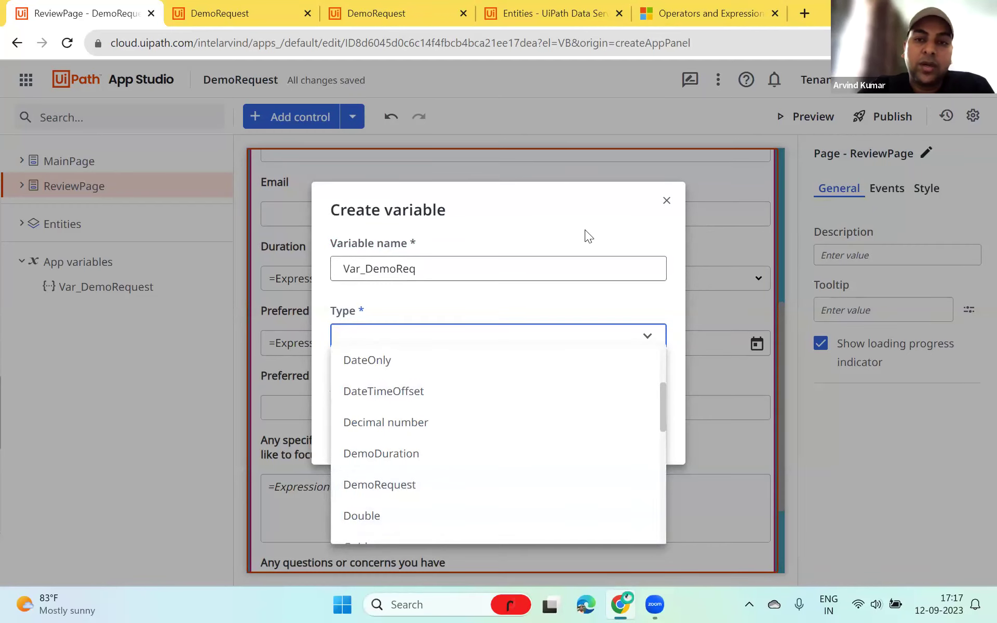
left_click(665, 202)
left_click(666, 203)
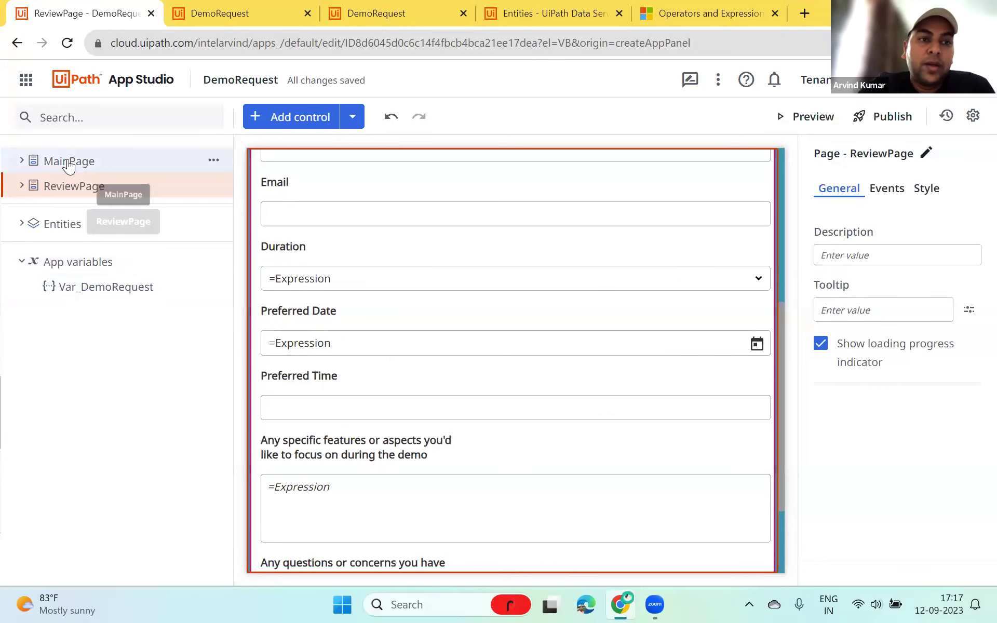
Review the Item To Set and Value expressions in EditGrid's row selected rule on MainPage, and close the rule without changes
left_click(123, 170)
left_click(487, 367)
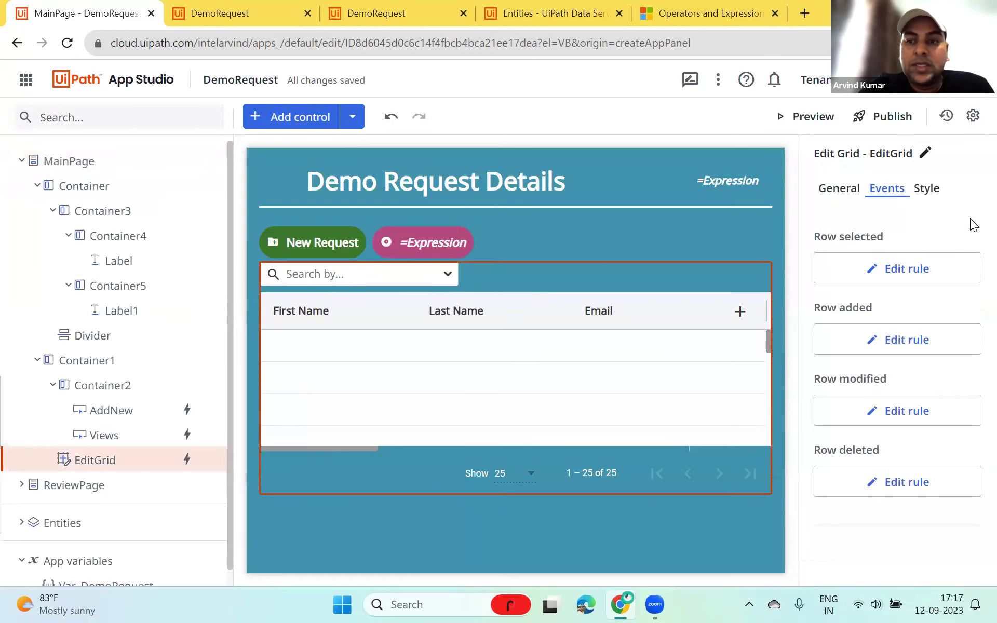
left_click(892, 269)
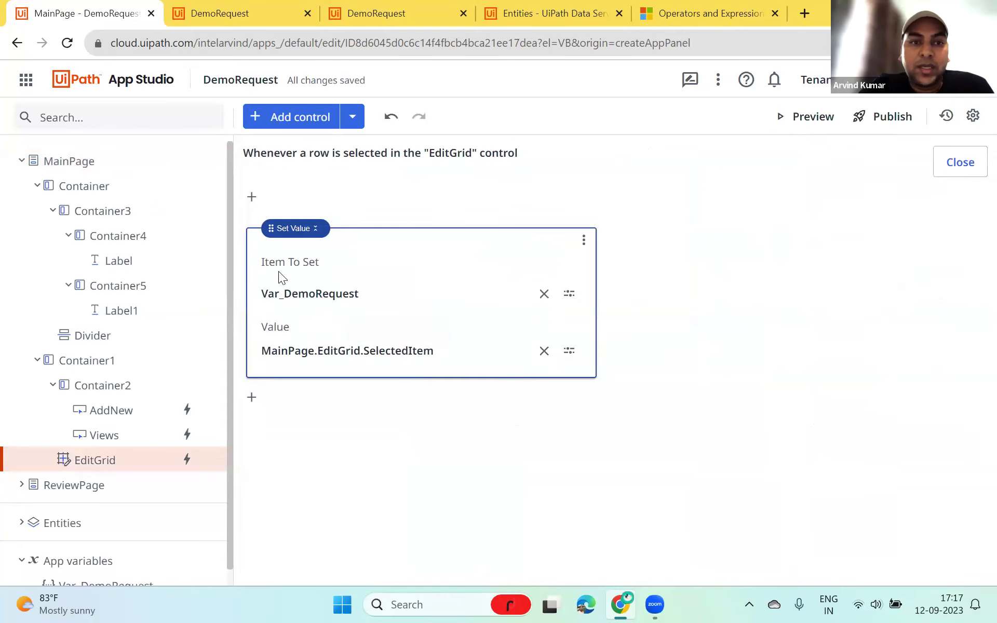
left_click(304, 292)
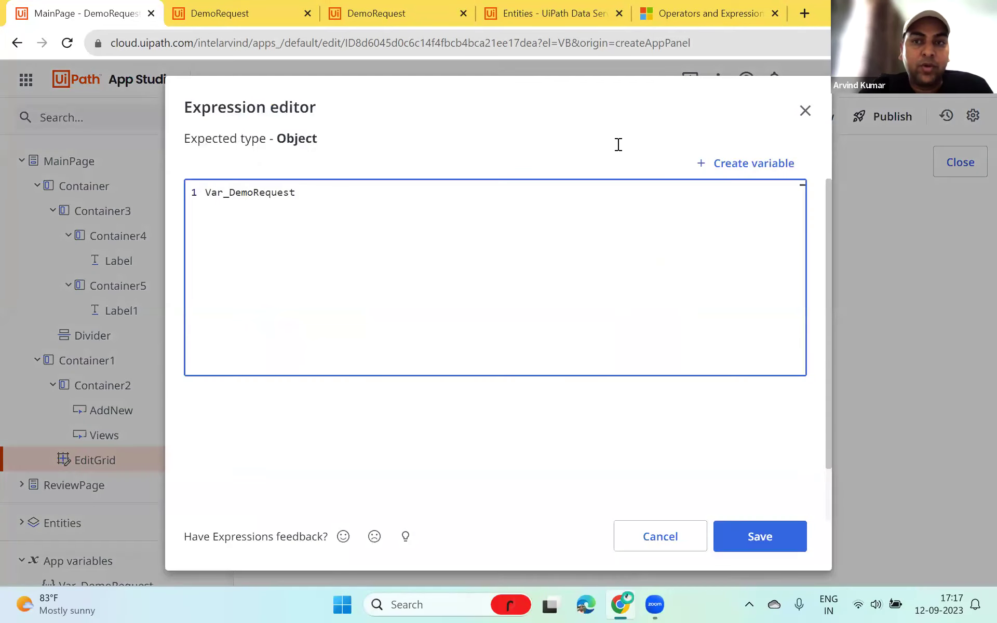
left_click(805, 111)
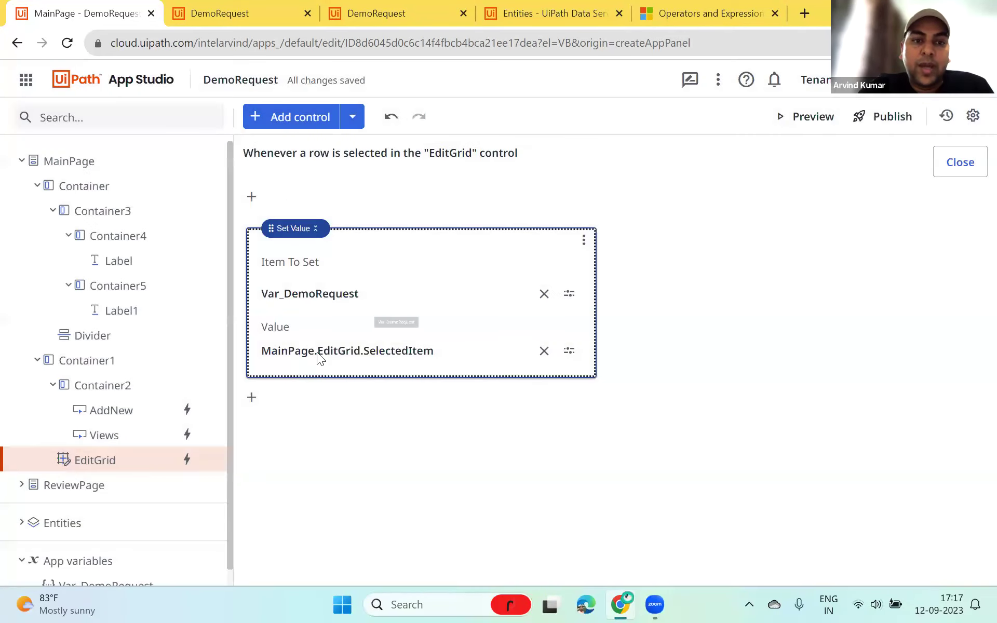
left_click(317, 352)
double_click(348, 193)
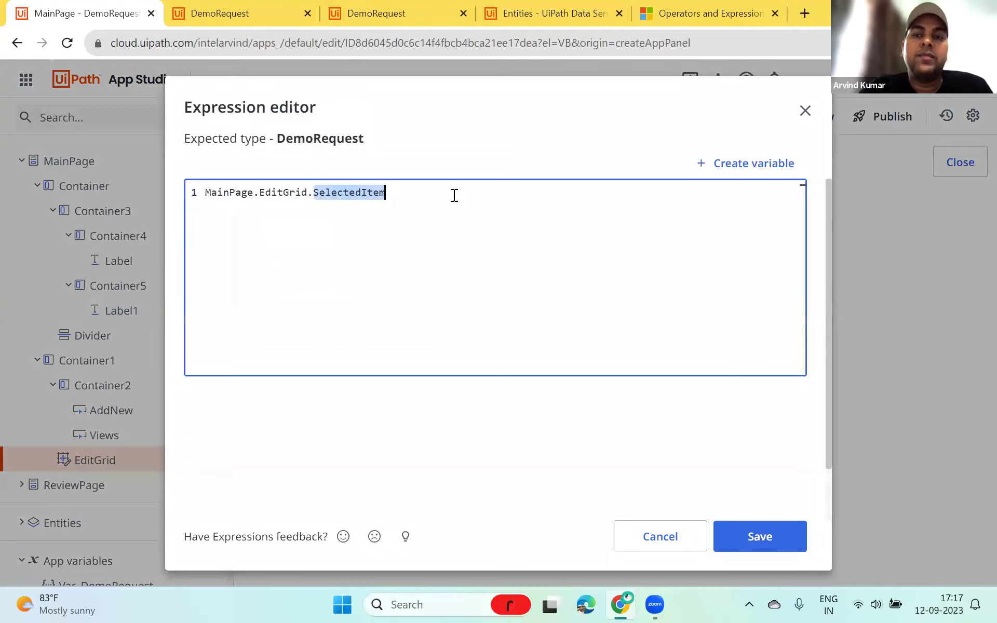
left_click(806, 115)
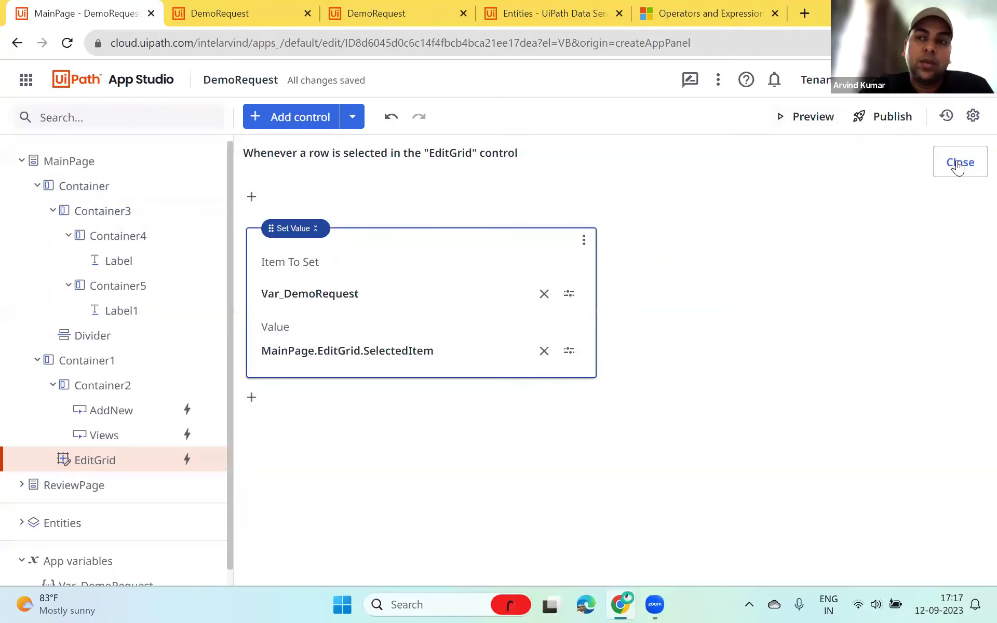
left_click(959, 163)
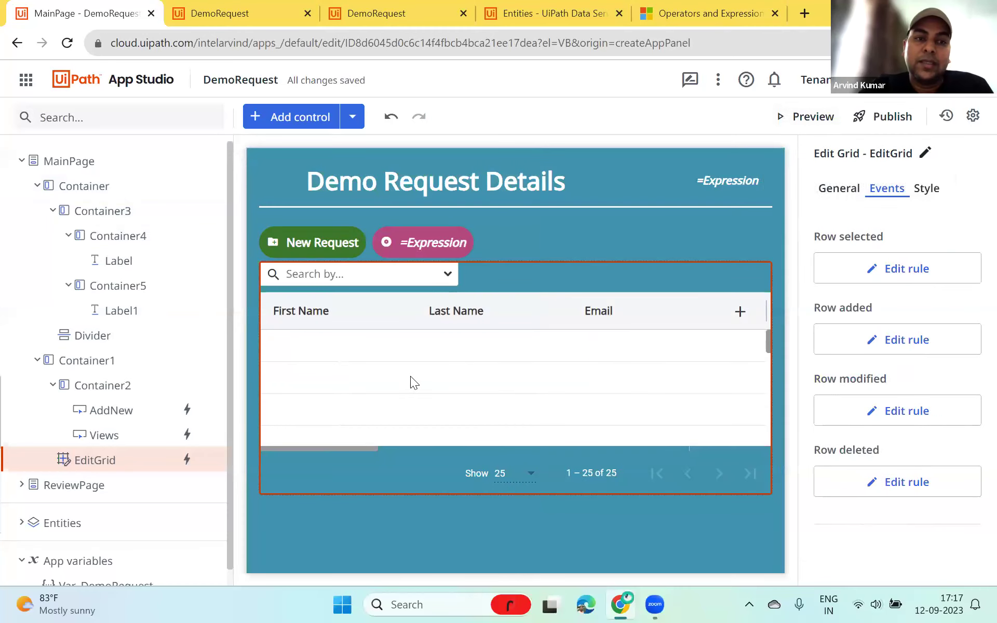
scroll(47, 530, "down", 1)
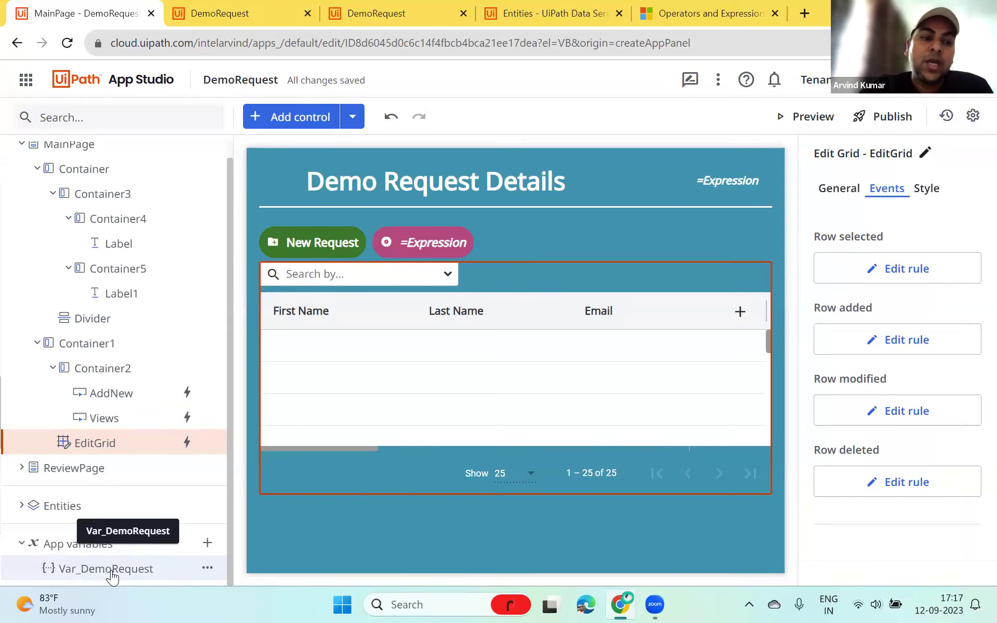
scroll(90, 320, "up", 2)
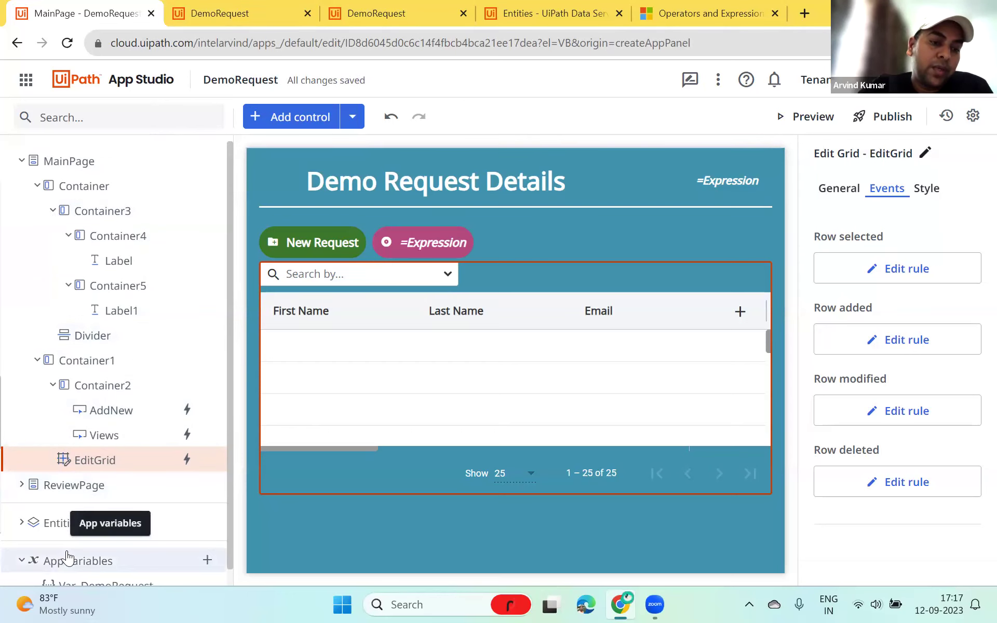
scroll(73, 566, "down", 1)
scroll(104, 470, "up", 1)
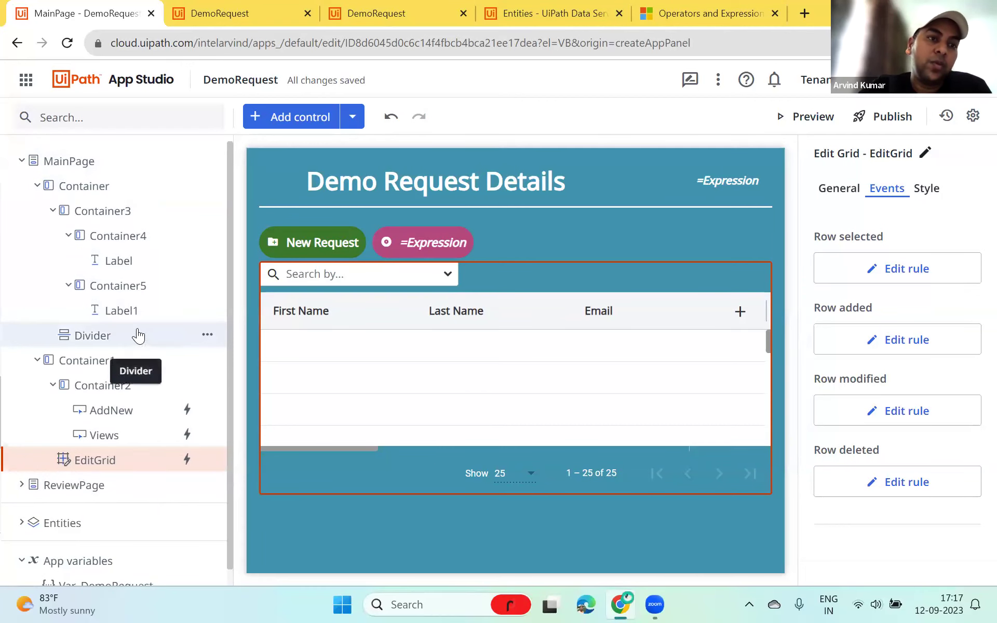
Collapse MainPage, switch to ReviewPage and open the Text expression of its heading label
left_click(23, 162)
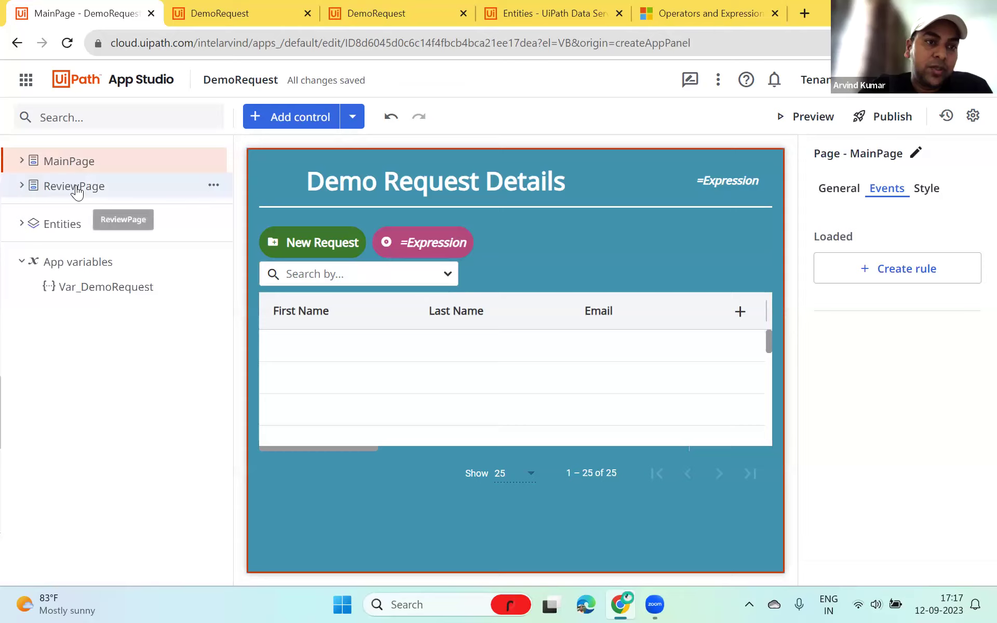
left_click(76, 187)
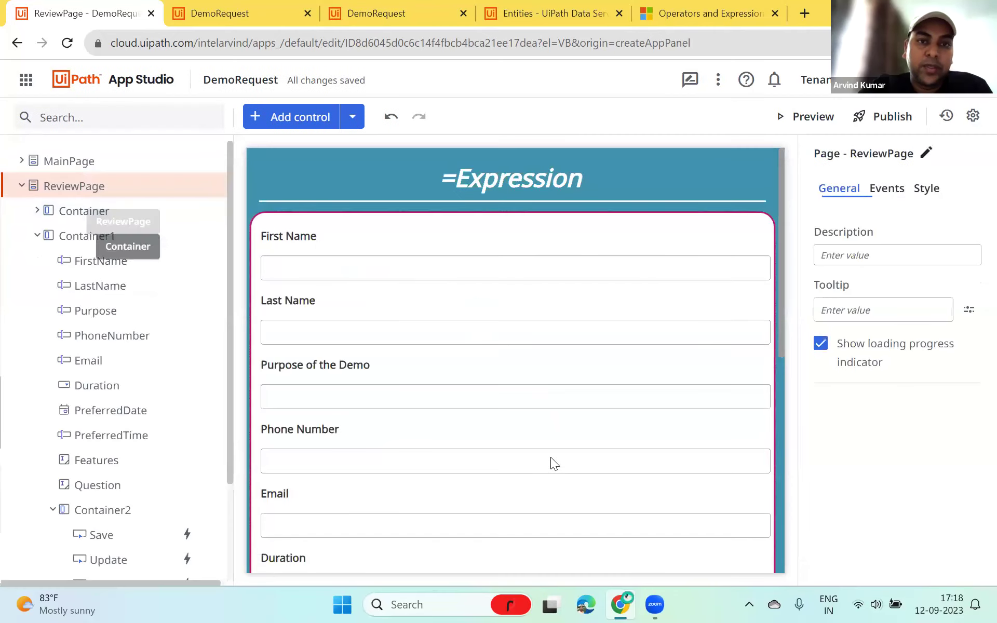
left_click(470, 176)
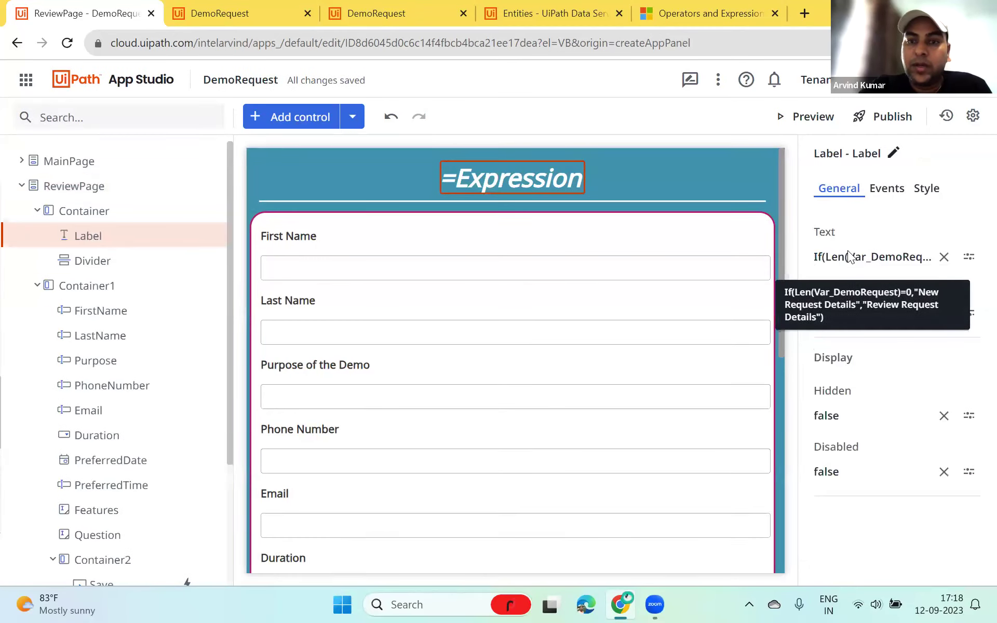
left_click(878, 257)
Review the If condition and both title strings in the heading label's Text expression, and close the editor without changes
left_click(251, 193)
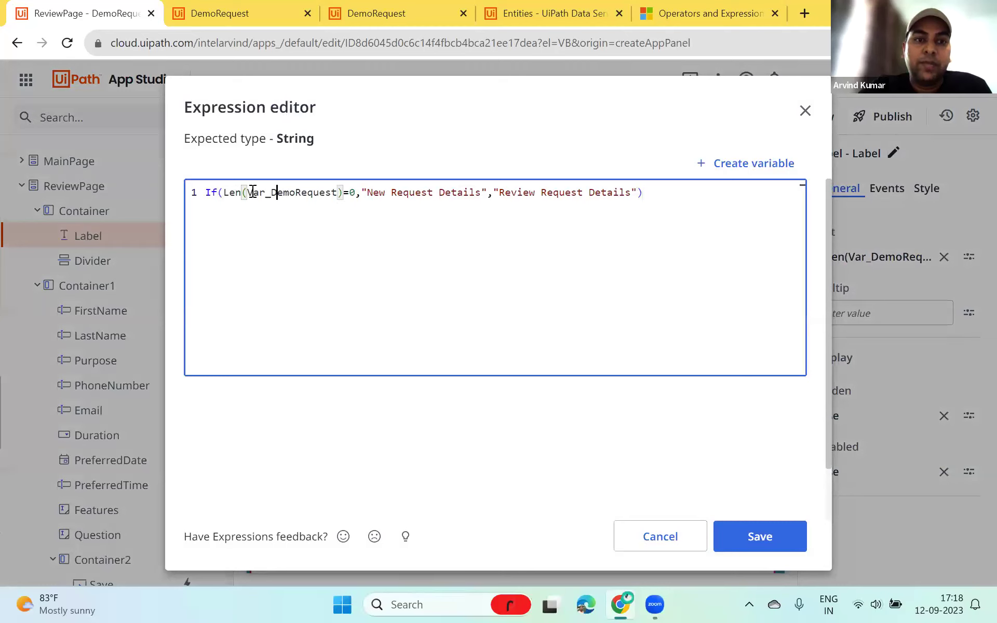
left_click_drag(246, 193, 336, 193)
left_click(351, 193)
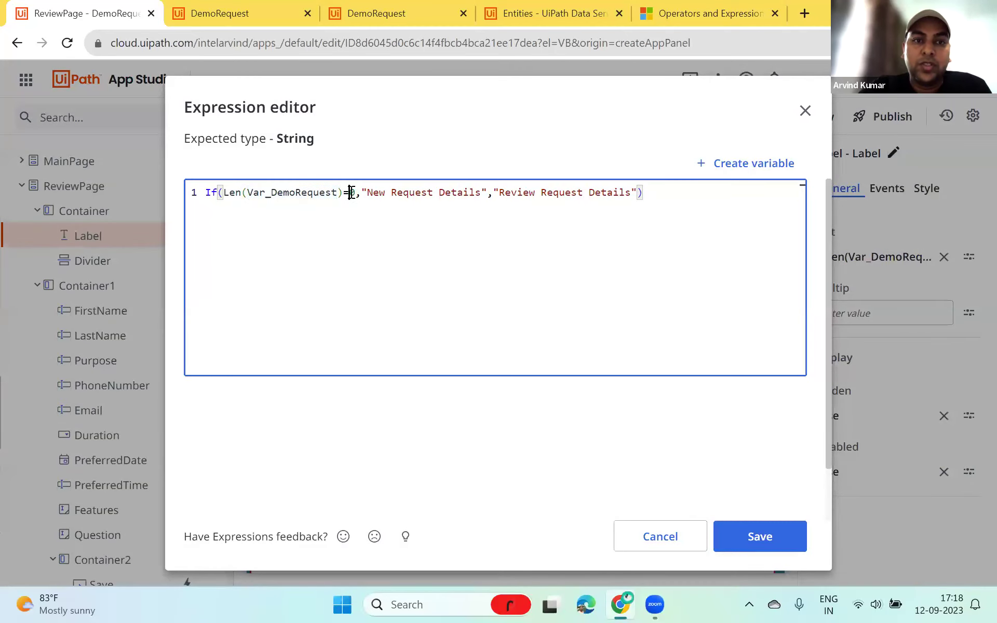
left_click_drag(368, 193, 628, 192)
left_click(522, 192)
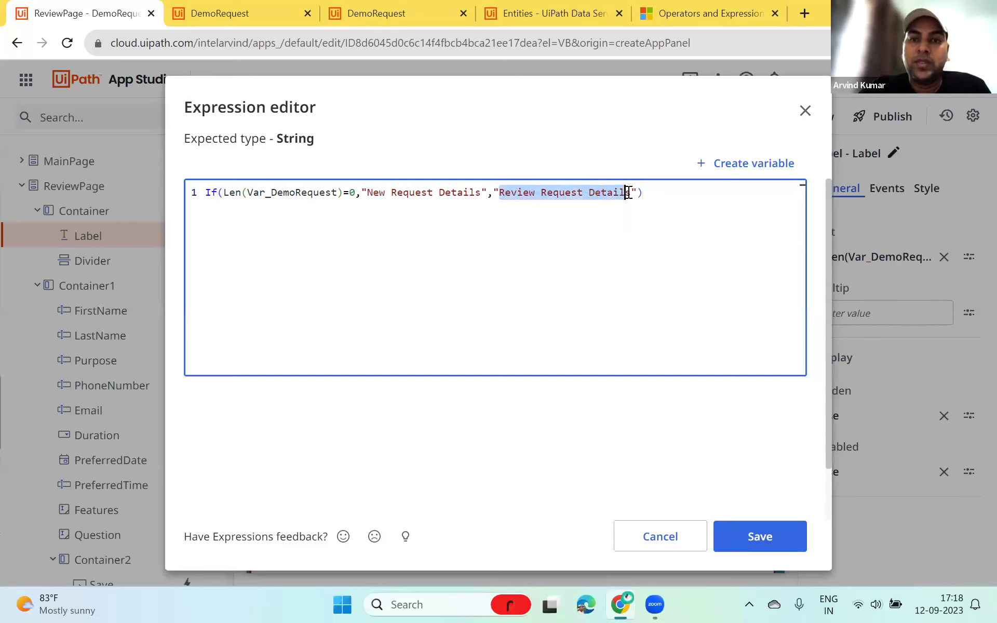
left_click(378, 228)
left_click(270, 194)
left_click_drag(387, 195, 458, 195)
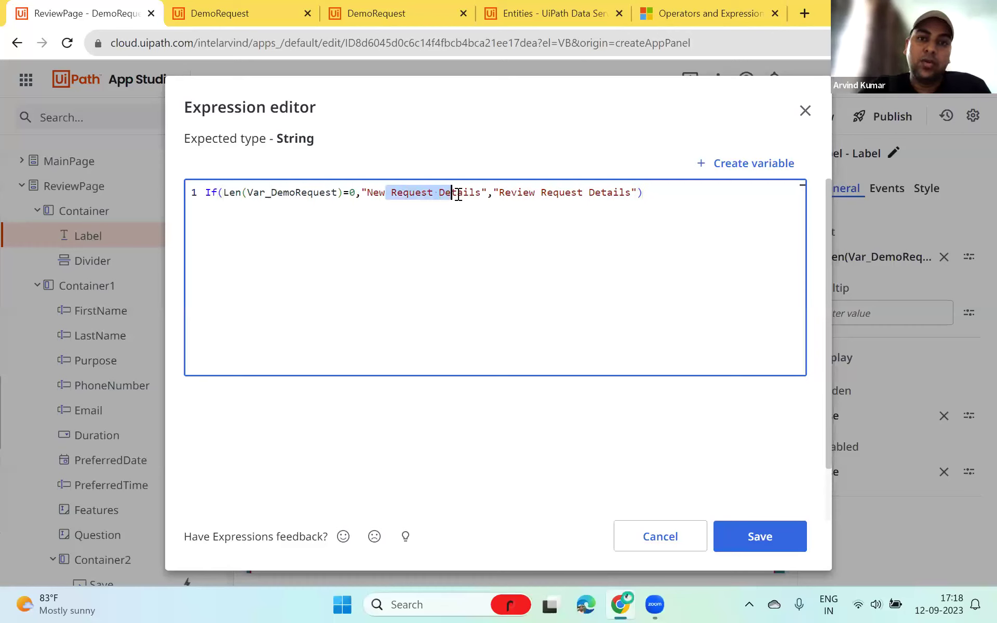
left_click(548, 196)
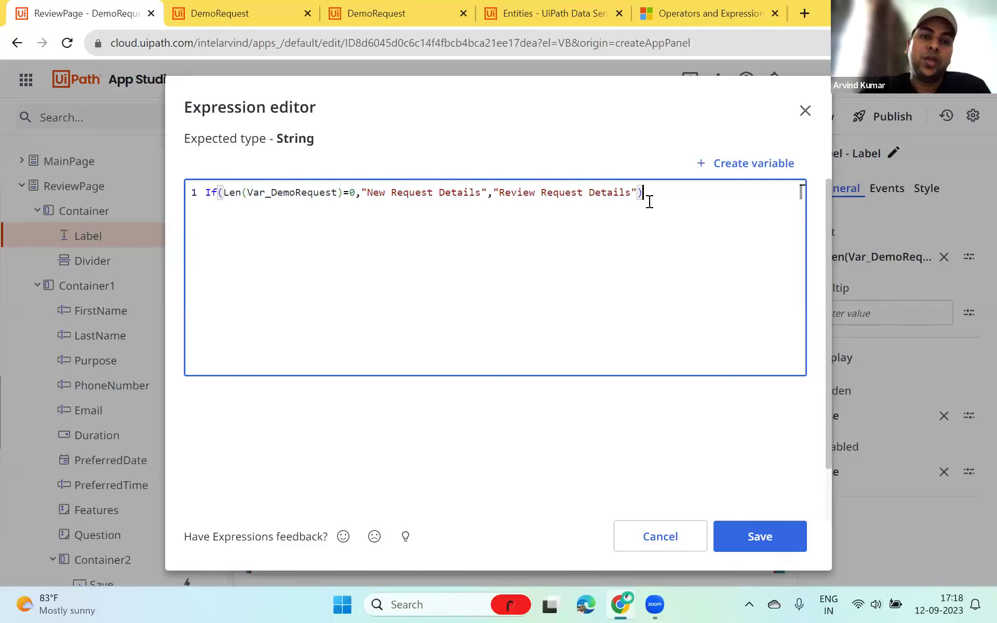
left_click_drag(644, 194, 356, 173)
left_click(289, 220)
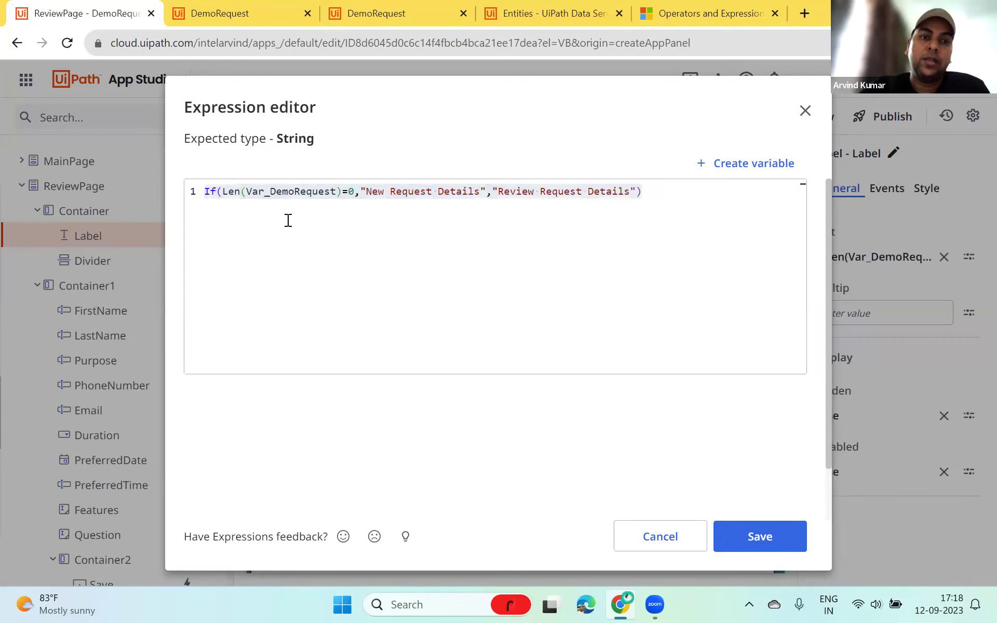
left_click(375, 210, "shift")
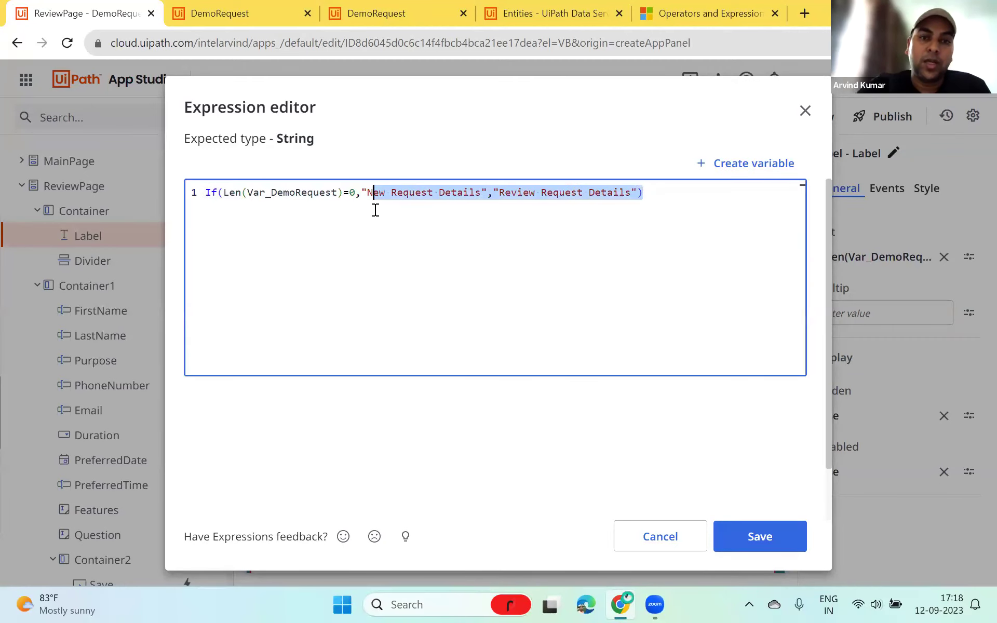
left_click(376, 209)
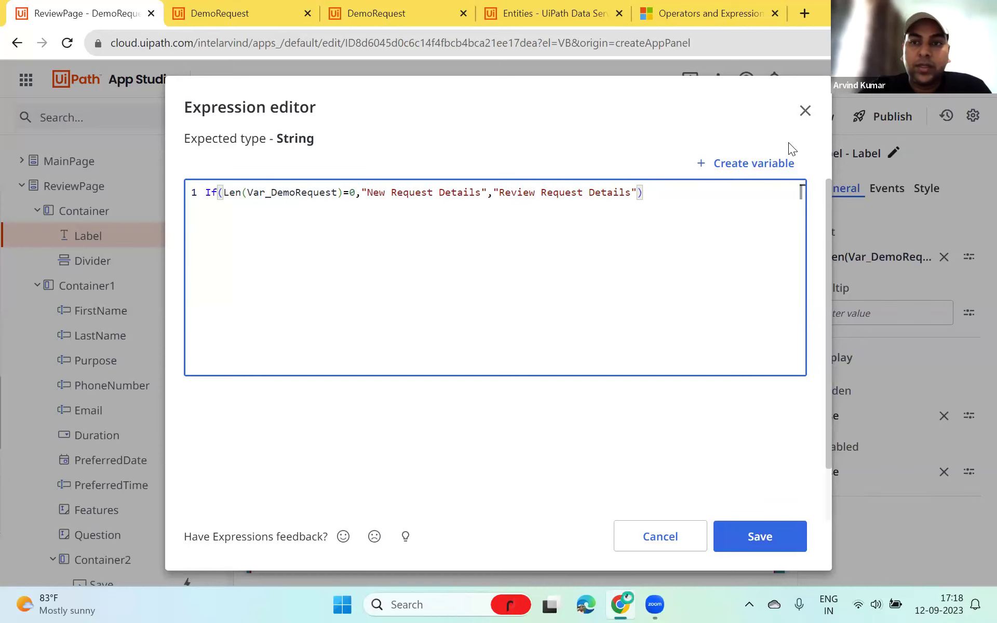
key("Escape")
Review the Hidden expression of ReviewPage's Save button and close the editor without changes
scroll(496, 305, "down", 8)
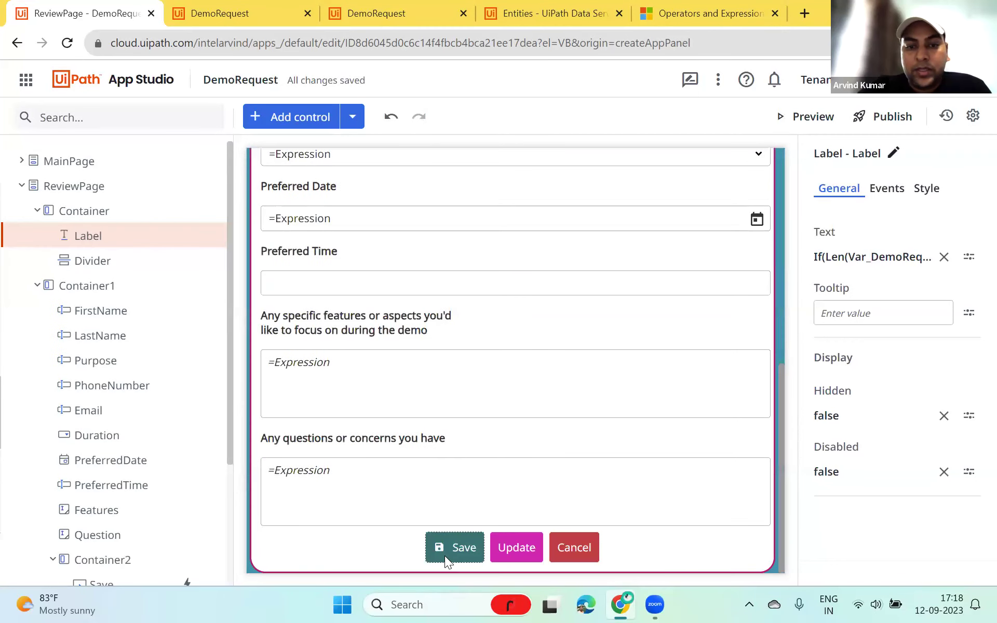
left_click(444, 556)
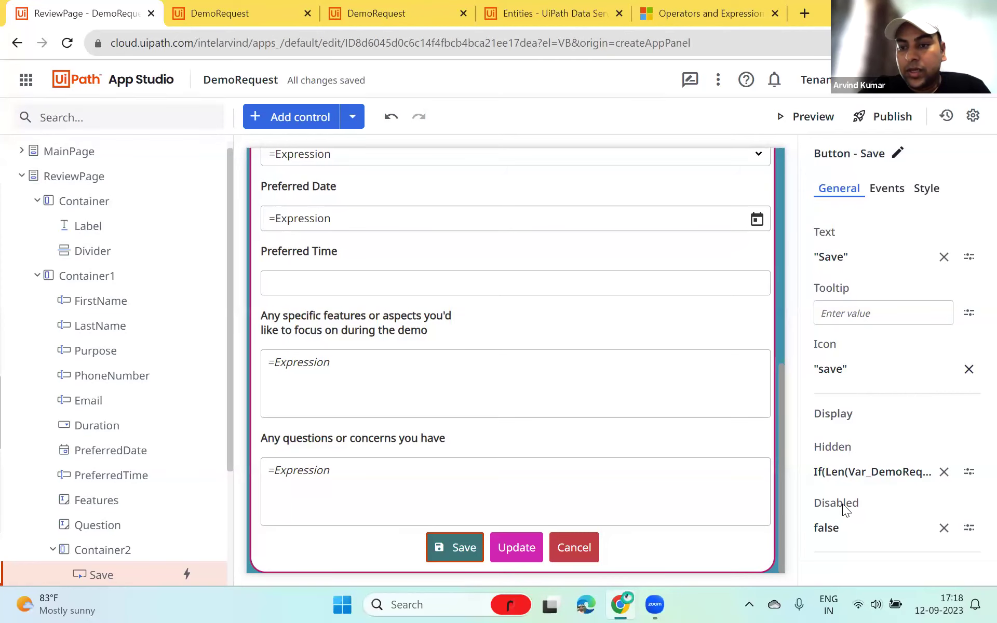
left_click(865, 471)
left_click(254, 197)
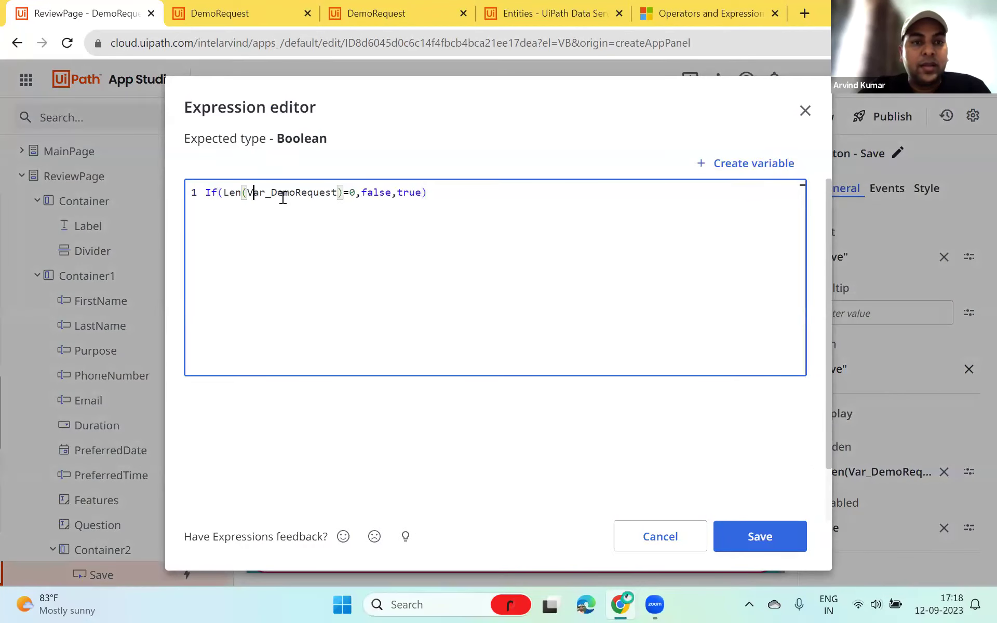
left_click(378, 192)
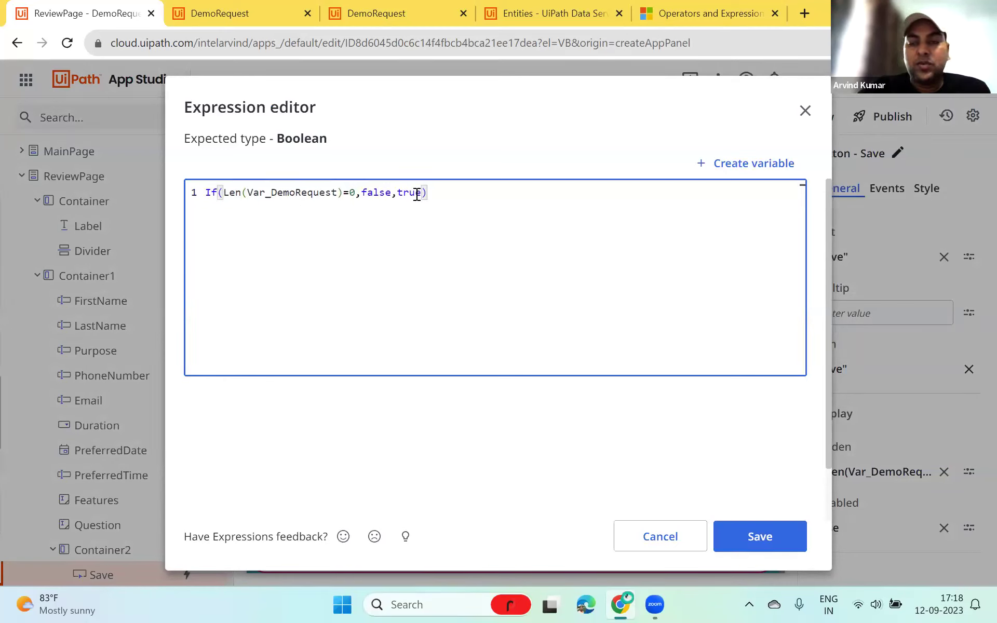
left_click(801, 112)
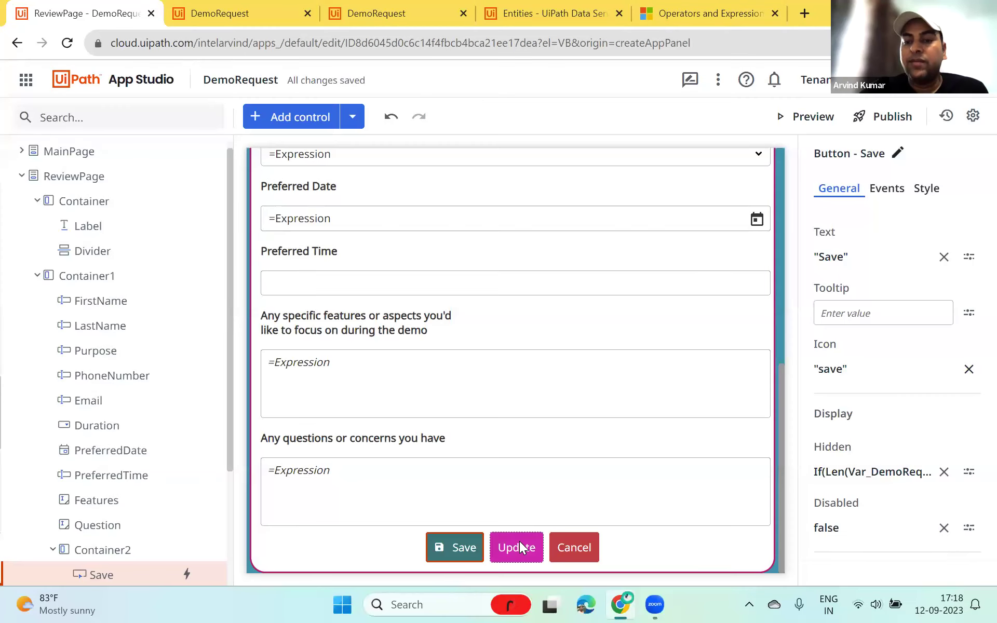
Review the condition and the false and true results in the Update button's Hidden expression, and save it as is
left_click(519, 541)
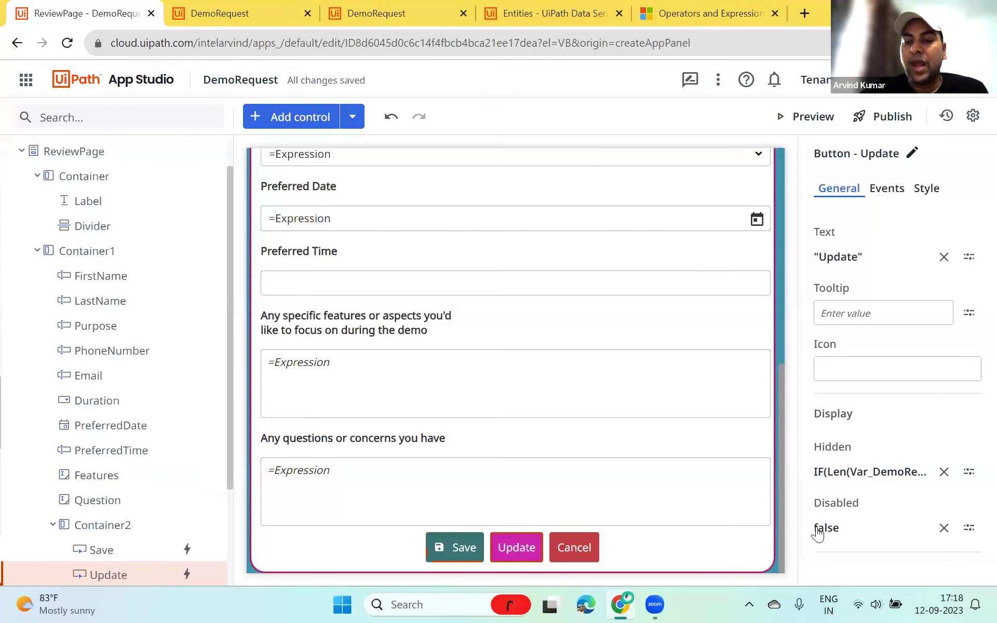
left_click(838, 462)
left_click(247, 193)
left_click(290, 194)
left_click(377, 193)
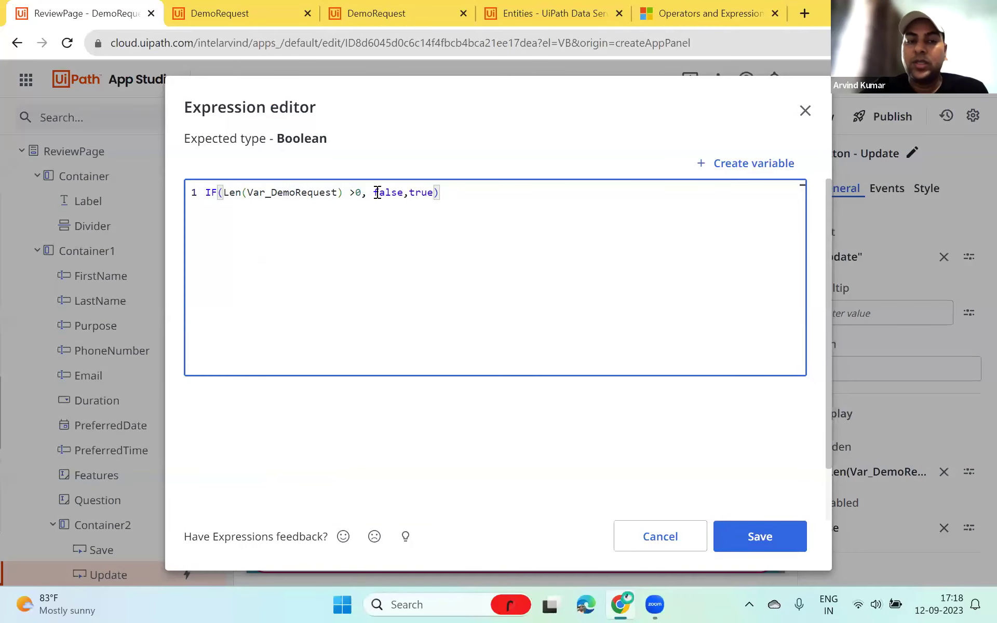
double_click(379, 193)
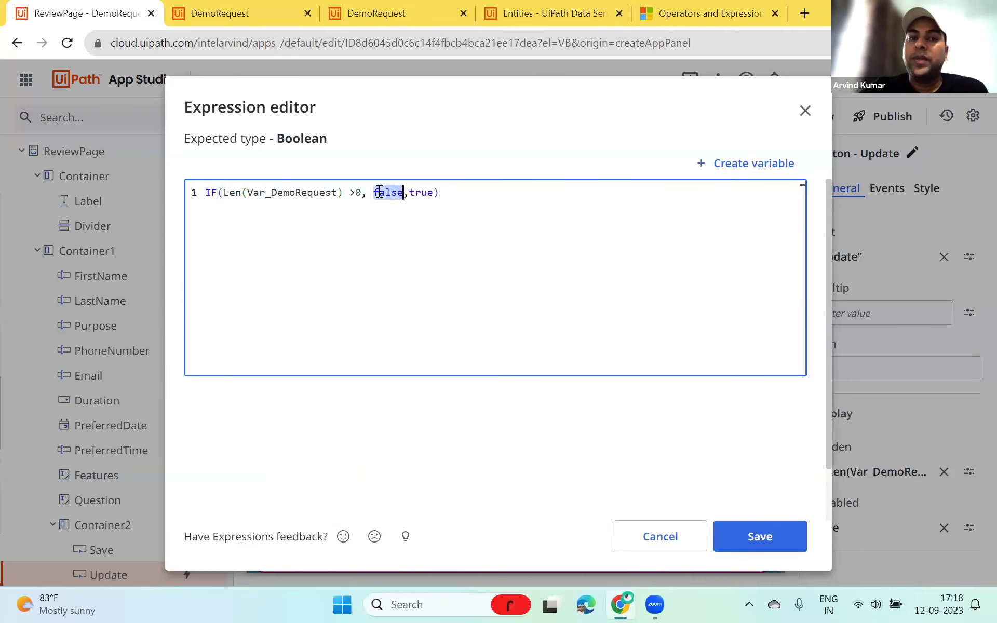
double_click(418, 193)
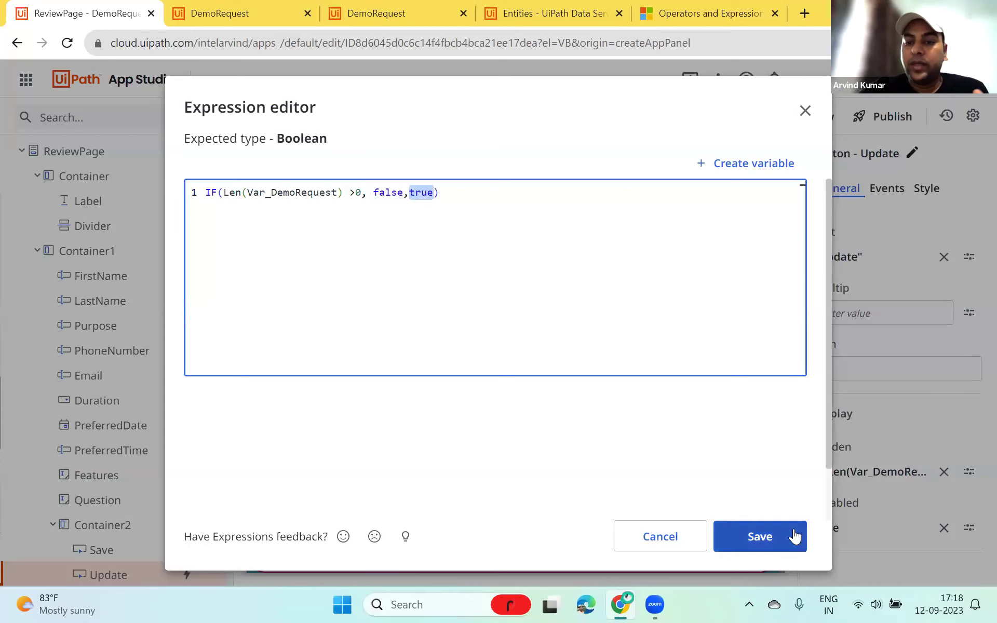
left_click(776, 535)
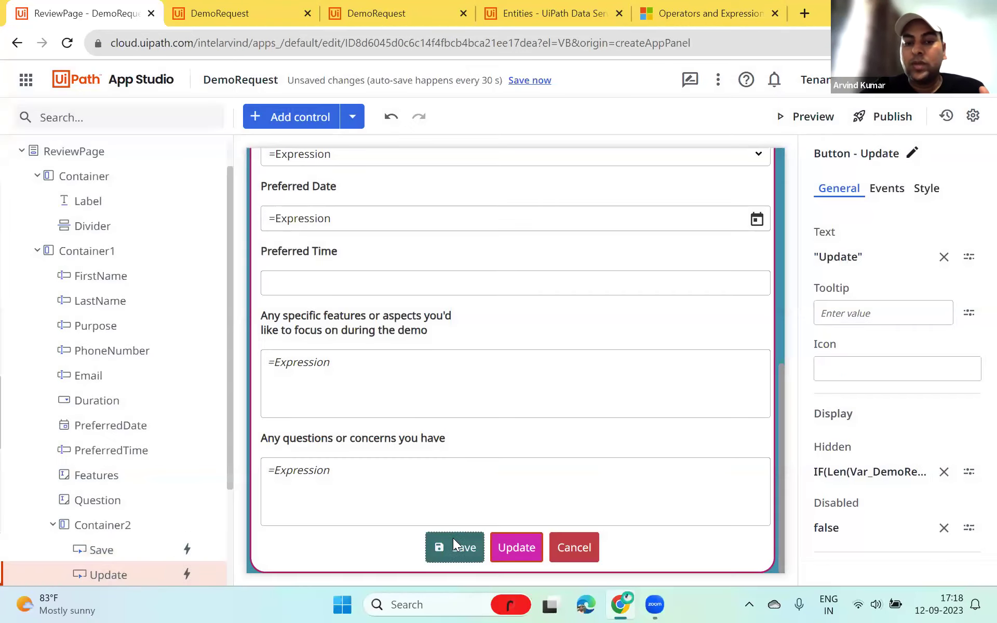
Open the Save button's click rule and review the DemoRequest entity values set by its CreateEntityRecord action
left_click(453, 538)
left_click(553, 552)
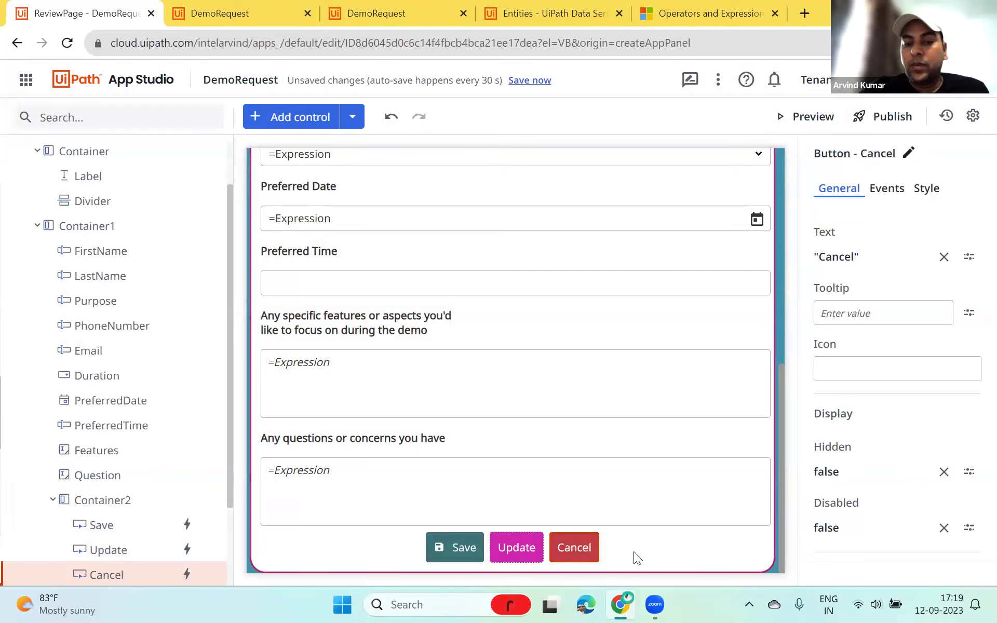
left_click(466, 554)
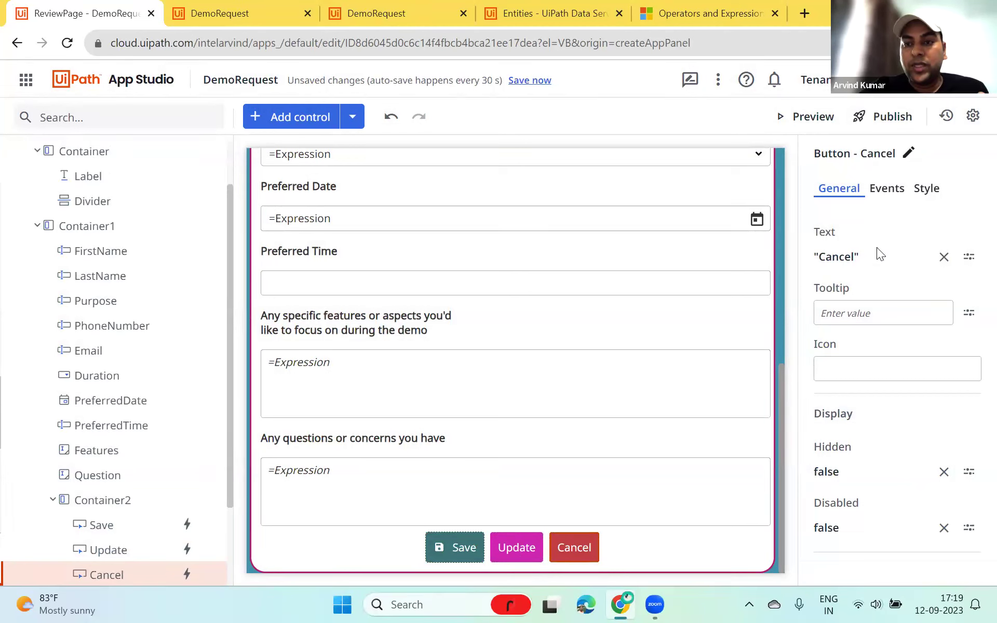
left_click(872, 191)
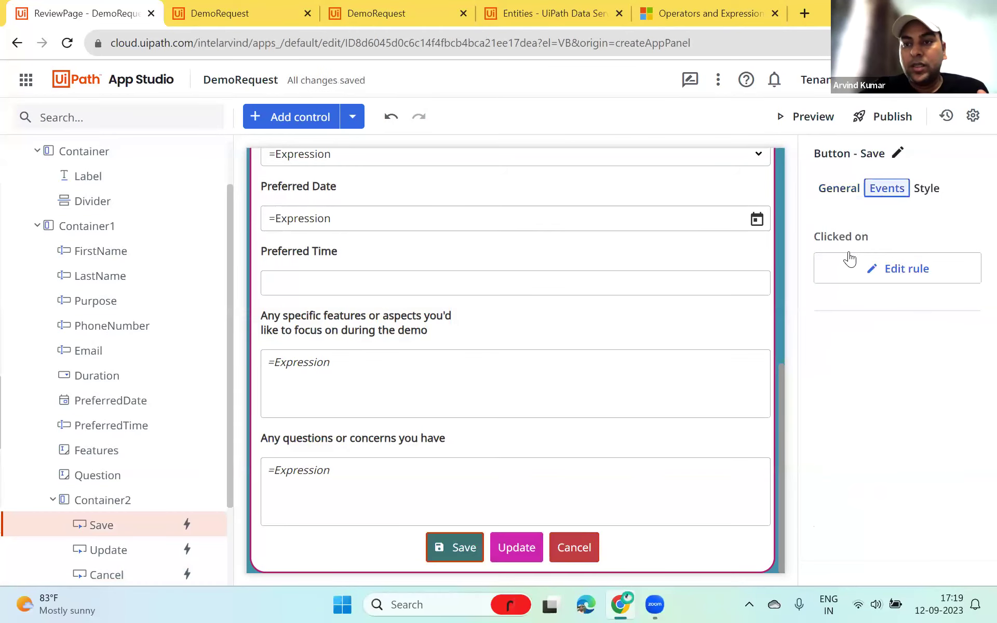
left_click(850, 273)
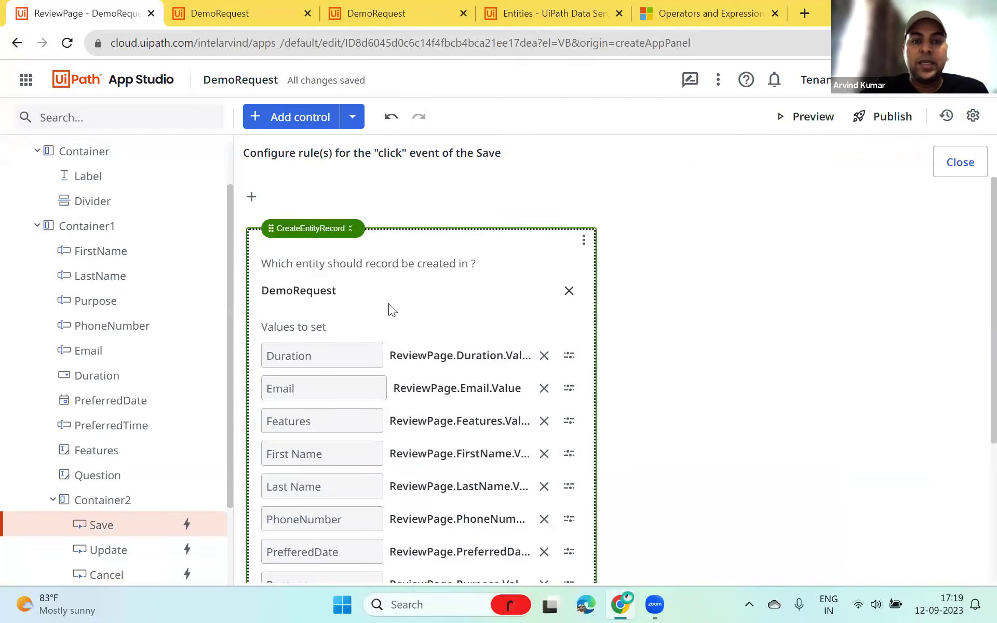
scroll(341, 303, "down", 4)
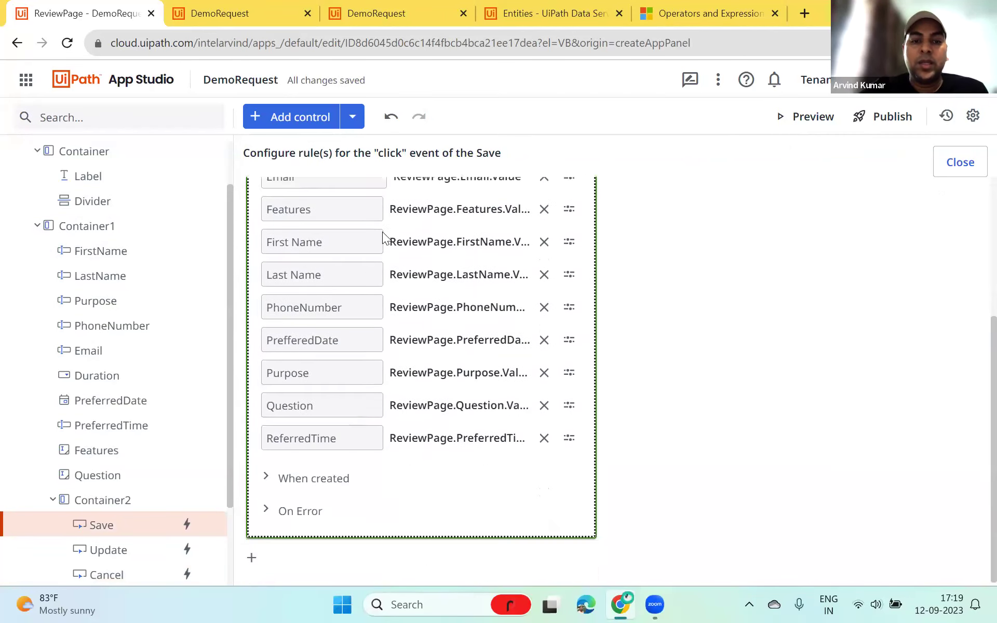
Expand When created in the Save rule, review its Show Message and Open a Page actions, and close the rule
left_click(306, 484)
scroll(333, 457, "down", 5)
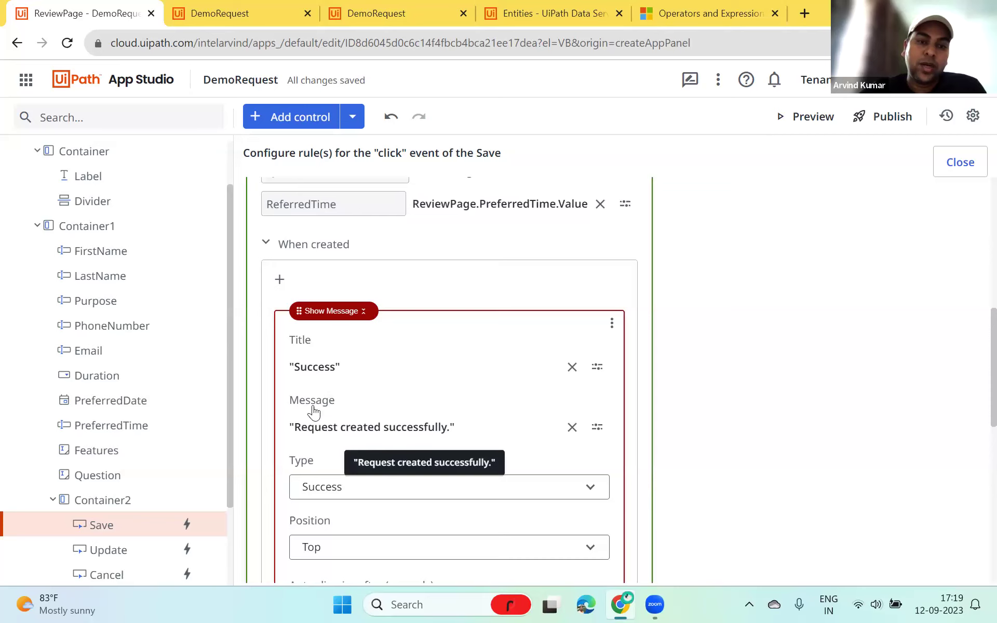
scroll(340, 432, "down", 5)
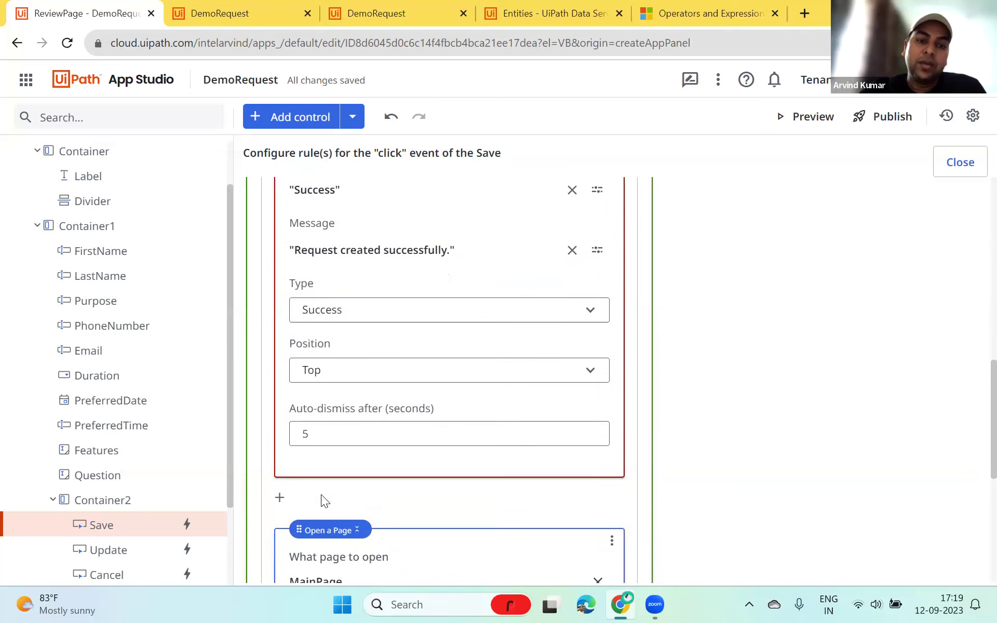
scroll(373, 453, "down", 3)
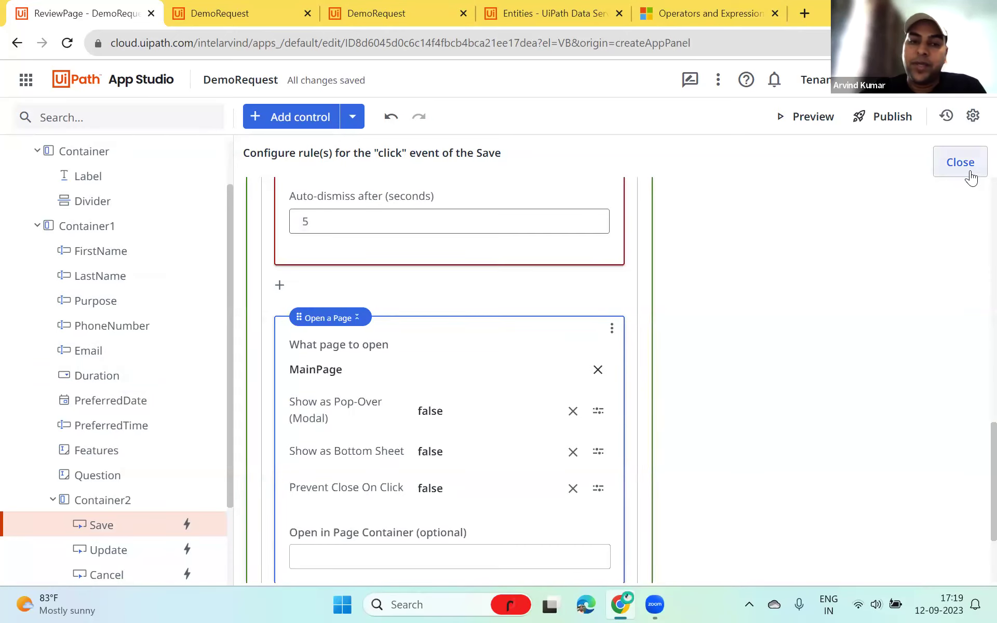
scroll(357, 446, "down", 3)
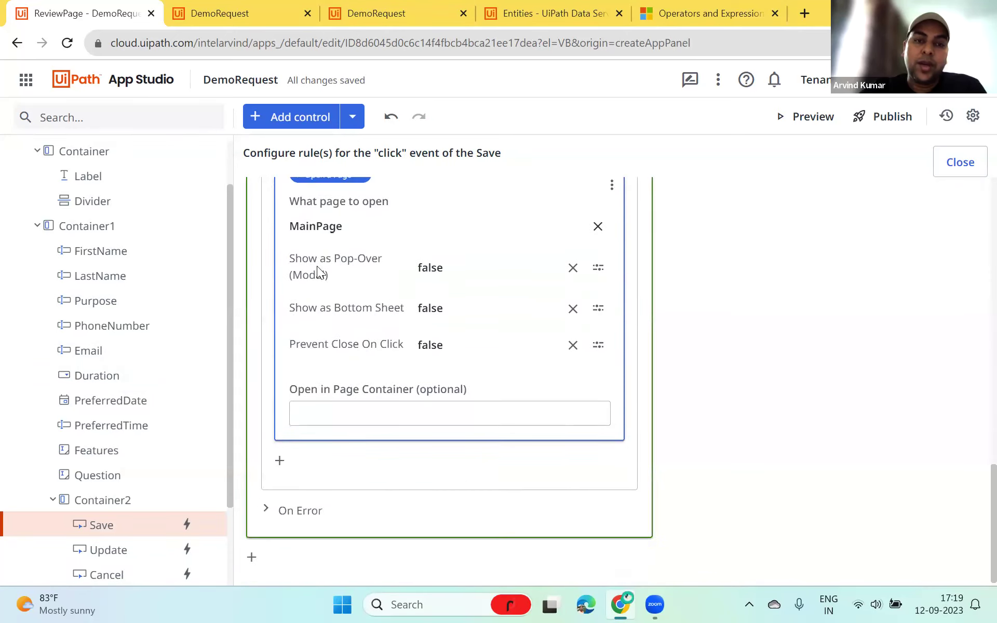
left_click(960, 165)
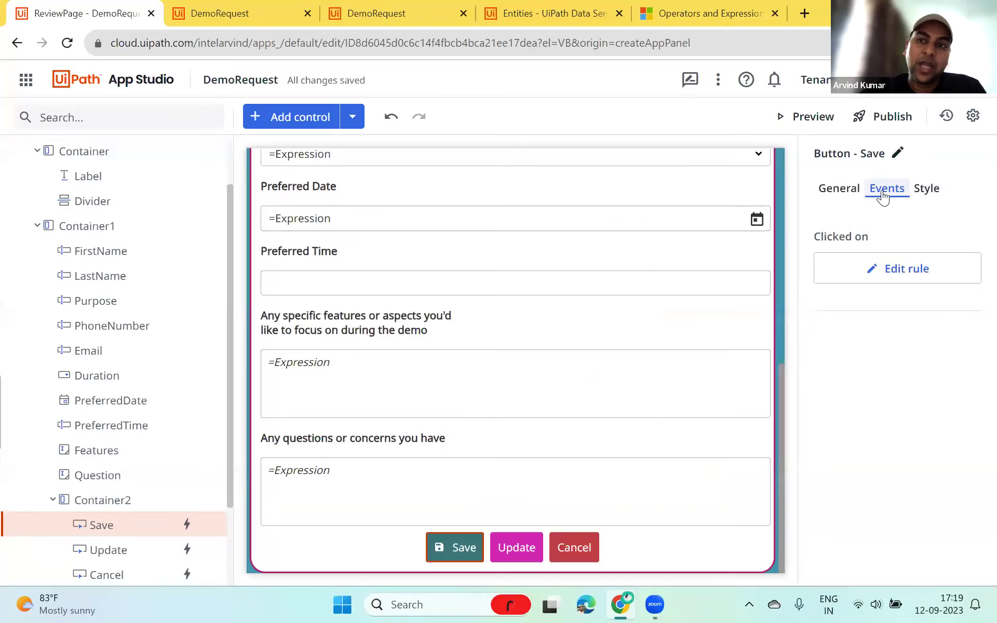
Look through the Save button's general, event and style properties, including its background color, border and font
left_click(854, 194)
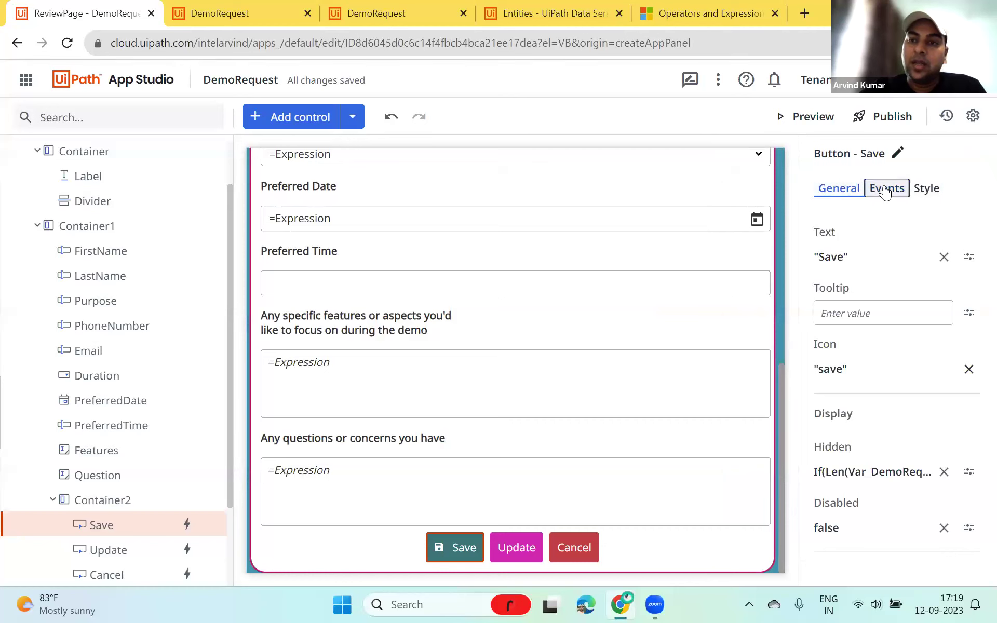
left_click(883, 188)
left_click(930, 190)
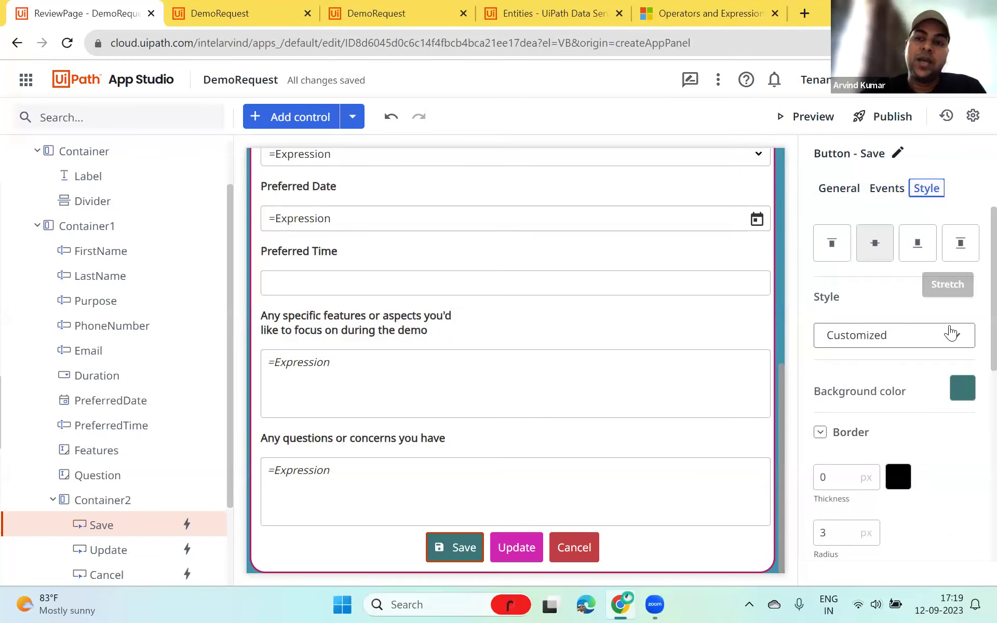
scroll(907, 443, "down", 3)
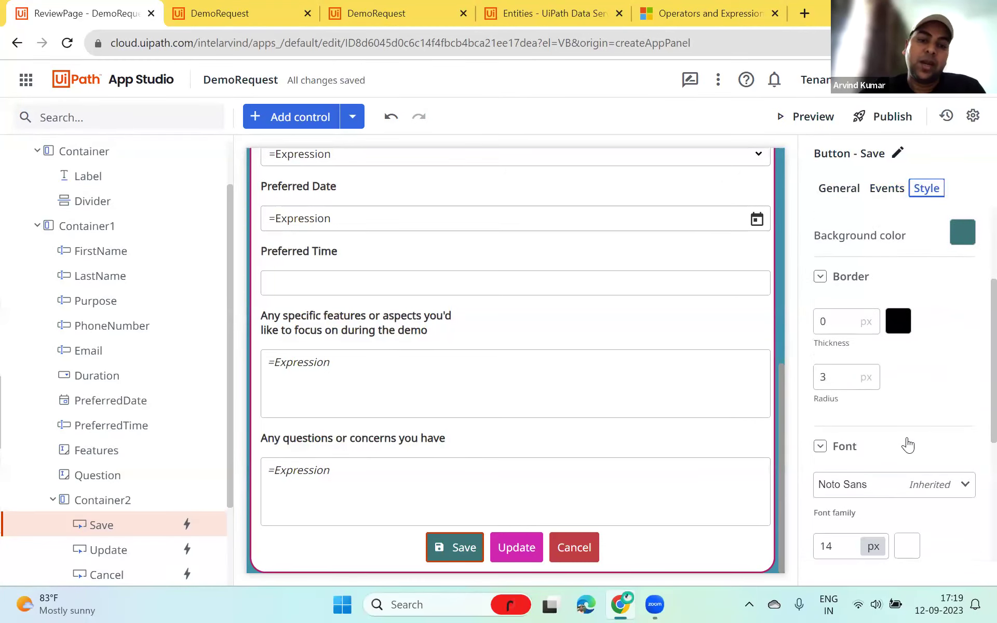
Open the Update button's click rule and review the record Id and values used by its UpdateEntityRecord action
left_click(520, 554)
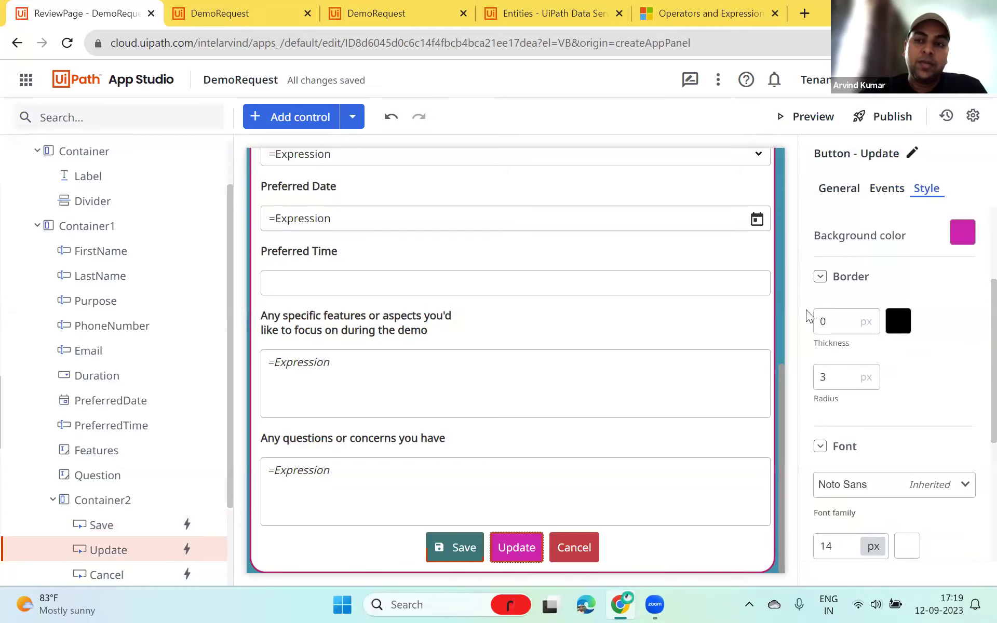
left_click(883, 189)
left_click(873, 270)
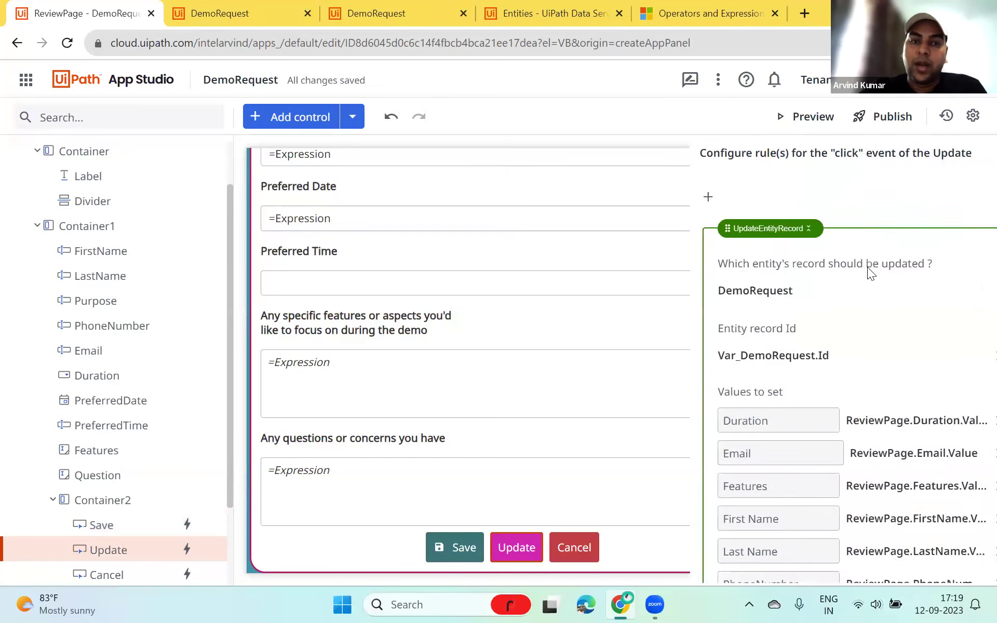
scroll(457, 373, "down", 5)
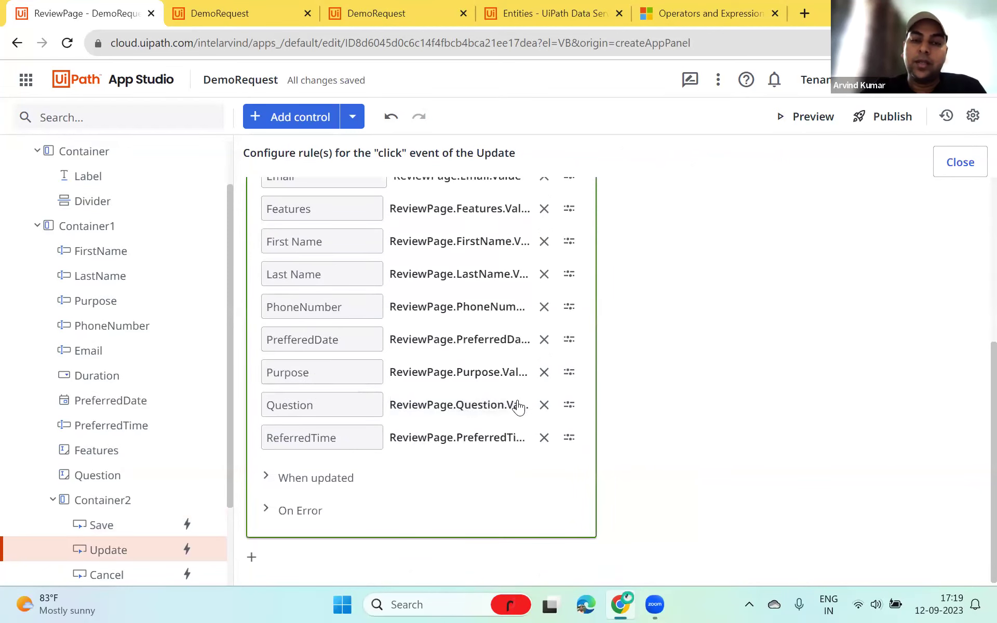
Expand When updated in the Update rule, review its follow-up actions, and close the rule without changes
left_click(329, 483)
scroll(387, 459, "down", 6)
scroll(341, 566, "down", 5)
left_click(960, 166)
scroll(504, 339, "up", 6)
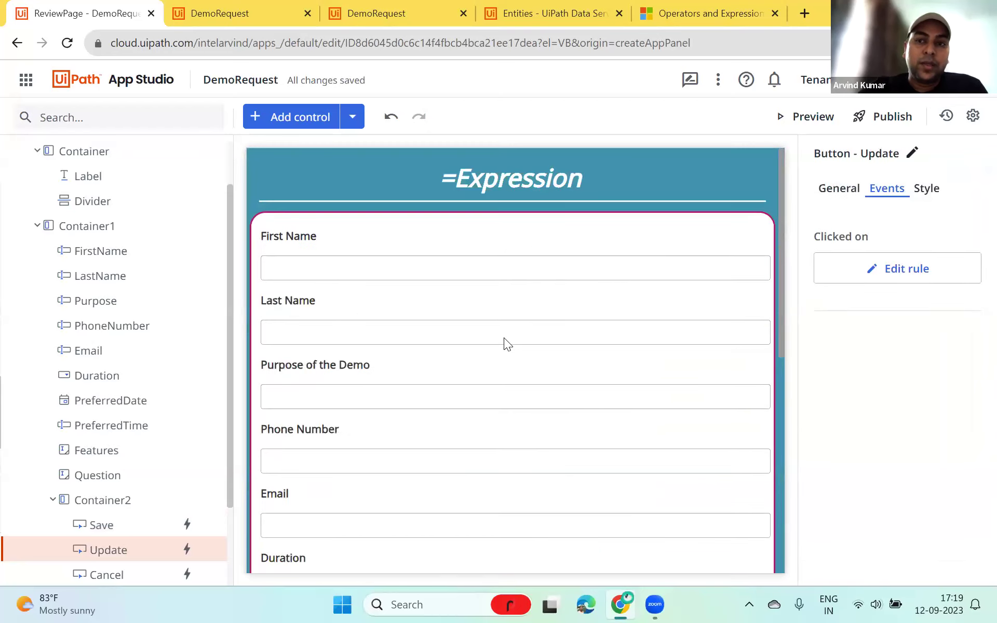
Switch to the running DemoRequest app and start a new request from the Demo Request Details page
left_click(220, 13)
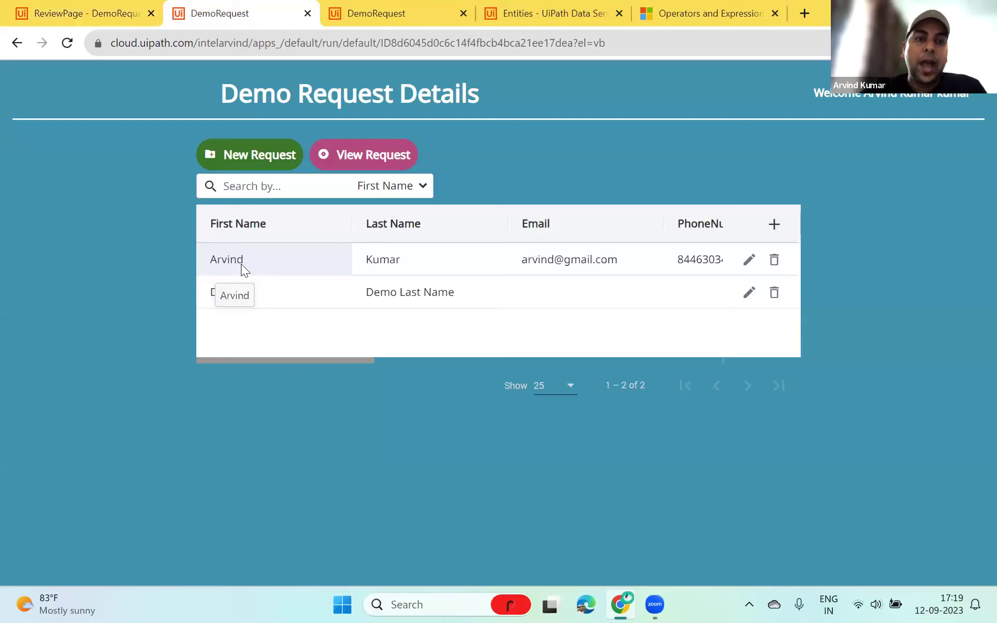
left_click(361, 20)
left_click(523, 8)
left_click(223, 13)
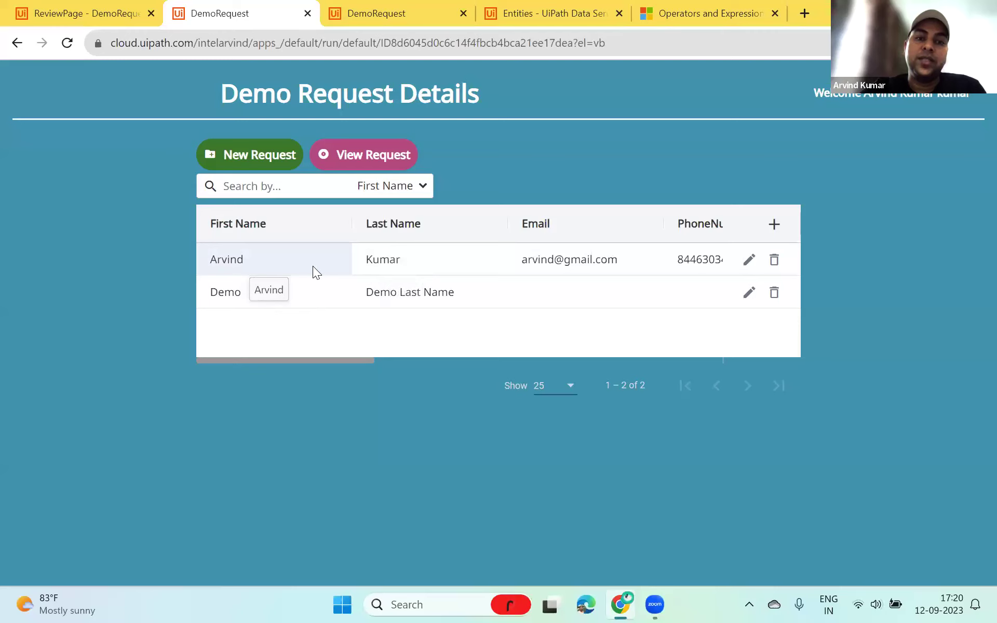
left_click(252, 158)
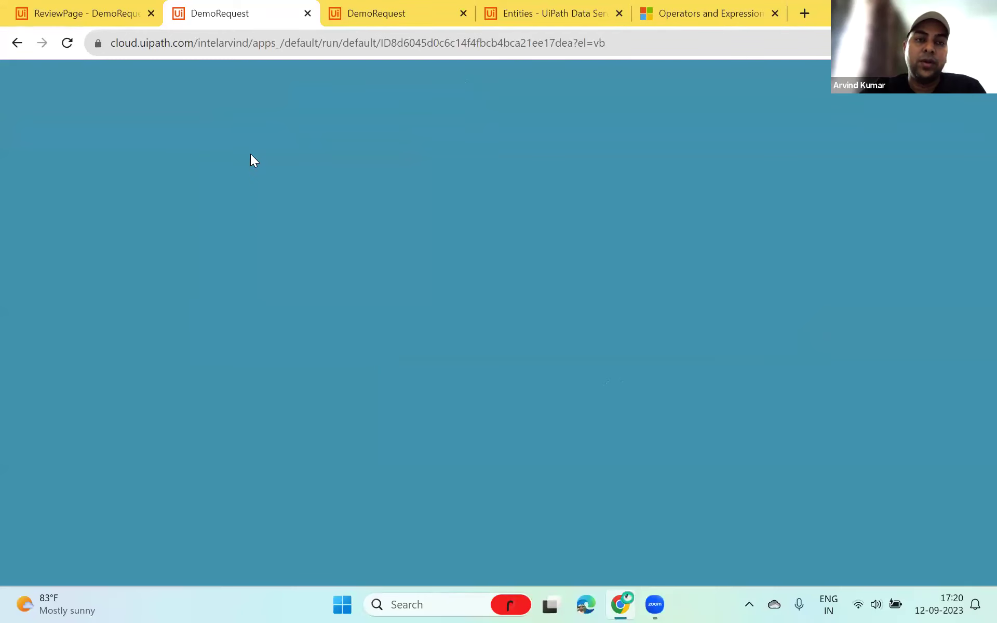
Look through the blank fields of the New Request Details form and cancel without saving
left_click(196, 175)
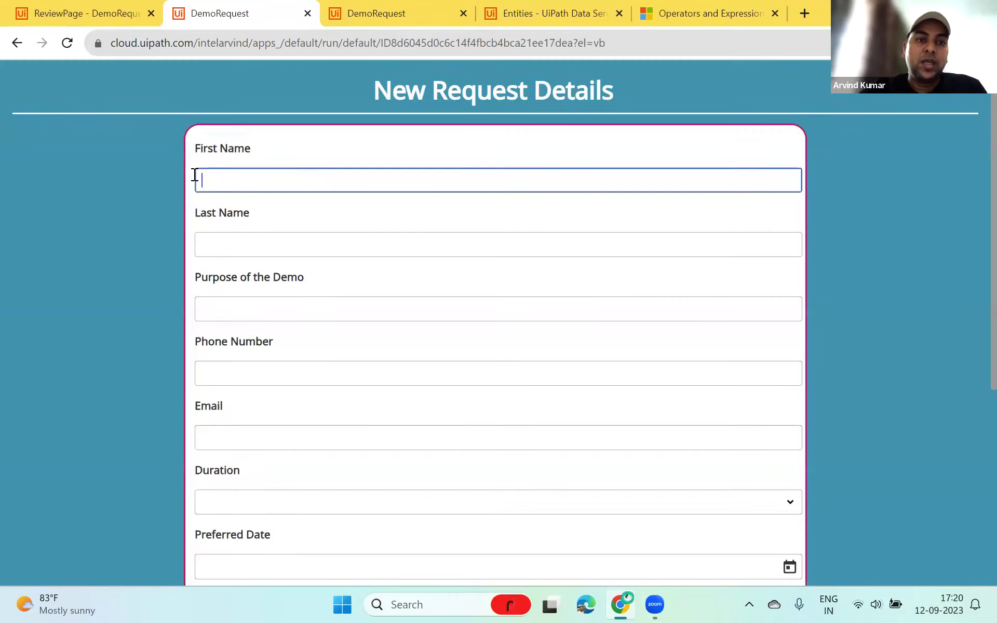
left_click(224, 247)
left_click(227, 304)
scroll(240, 321, "down", 2)
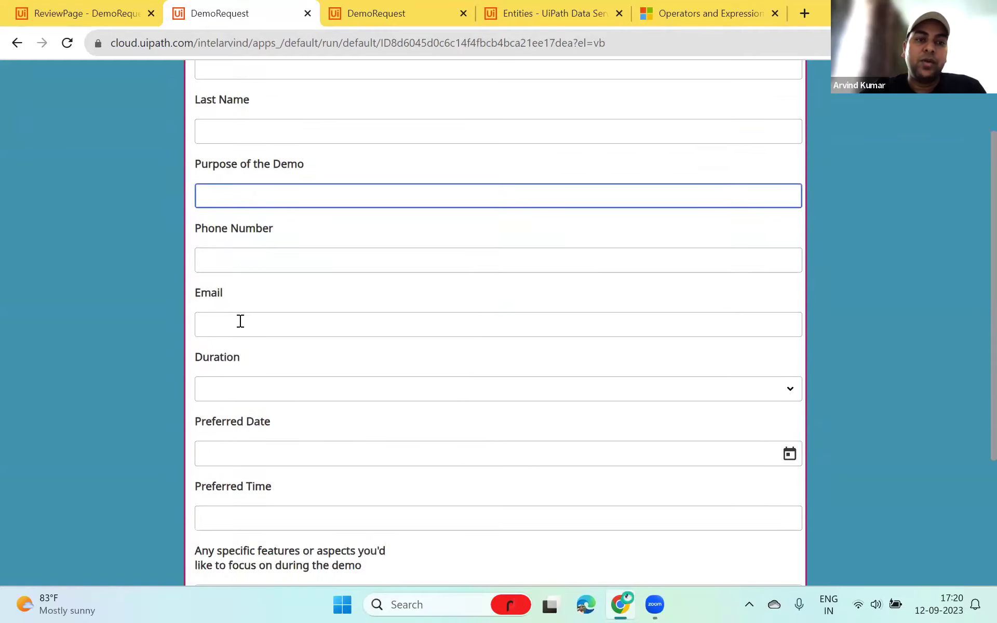
left_click(236, 287)
scroll(264, 350, "down", 3)
left_click(256, 497)
left_click(540, 569)
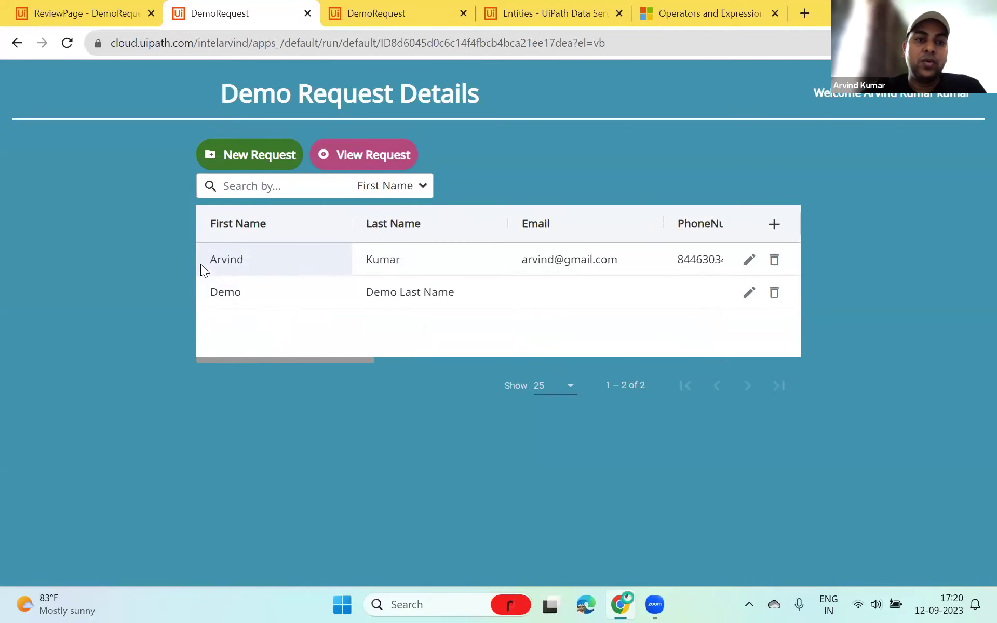
Open the first request in the table for viewing and check its name, purpose, phone number and email fields
left_click(305, 266)
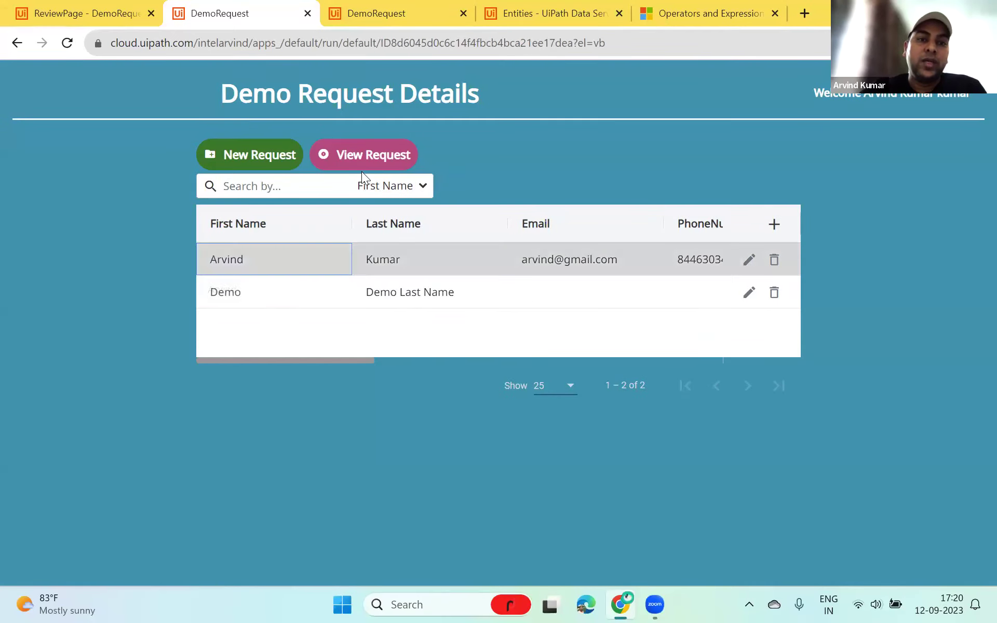
left_click(340, 157)
left_click(271, 152)
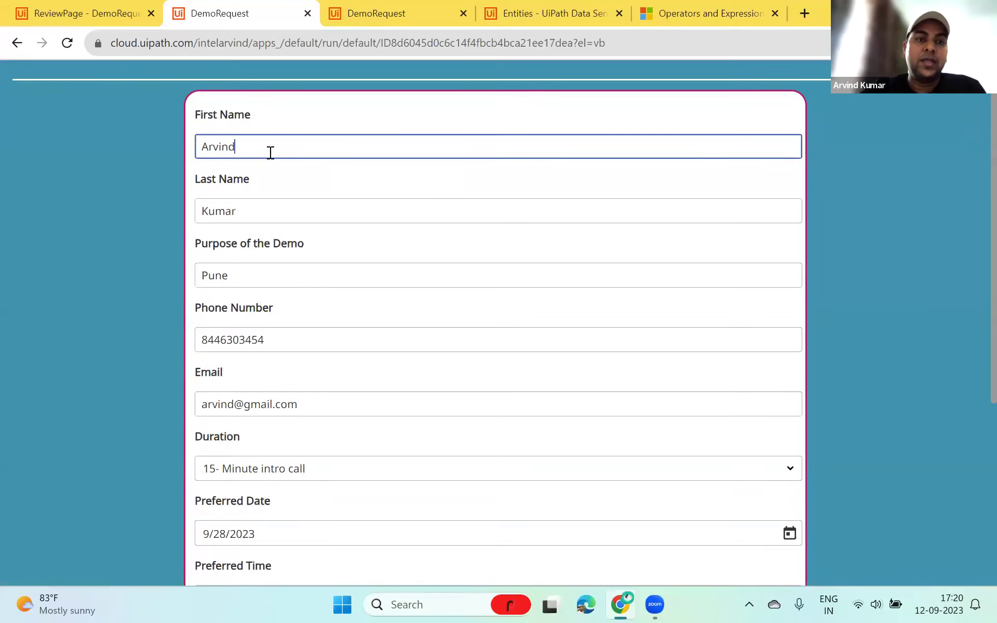
left_click(234, 212)
left_click(249, 280)
left_click(267, 340)
left_click_drag(276, 406, 282, 408)
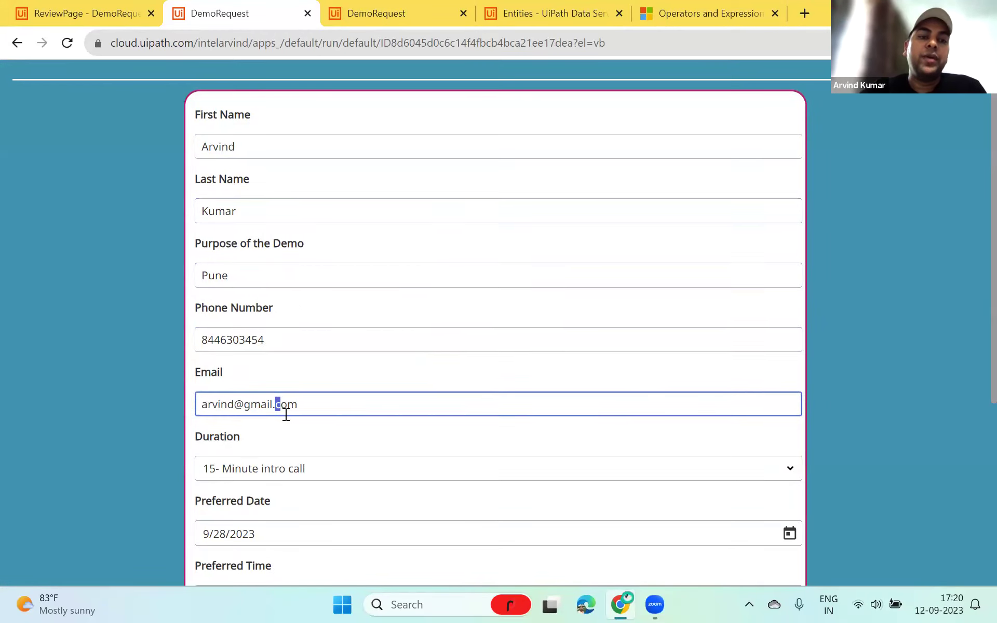
Review the rest of the opened request, including its duration, preferred date and time, features and questions
scroll(288, 416, "down", 3)
scroll(296, 418, "down", 2)
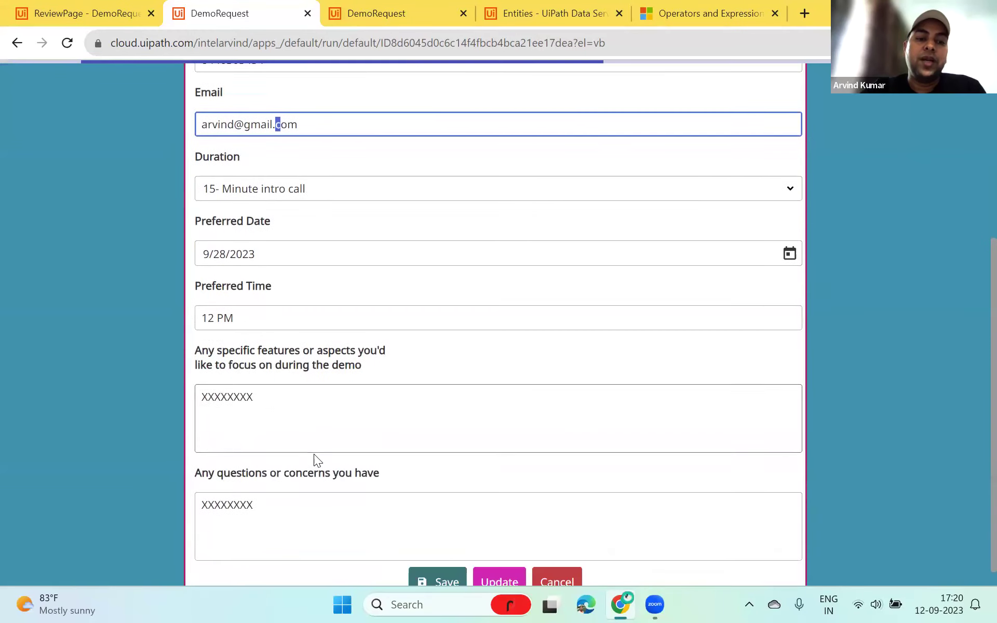
left_click(313, 414)
left_click(283, 507)
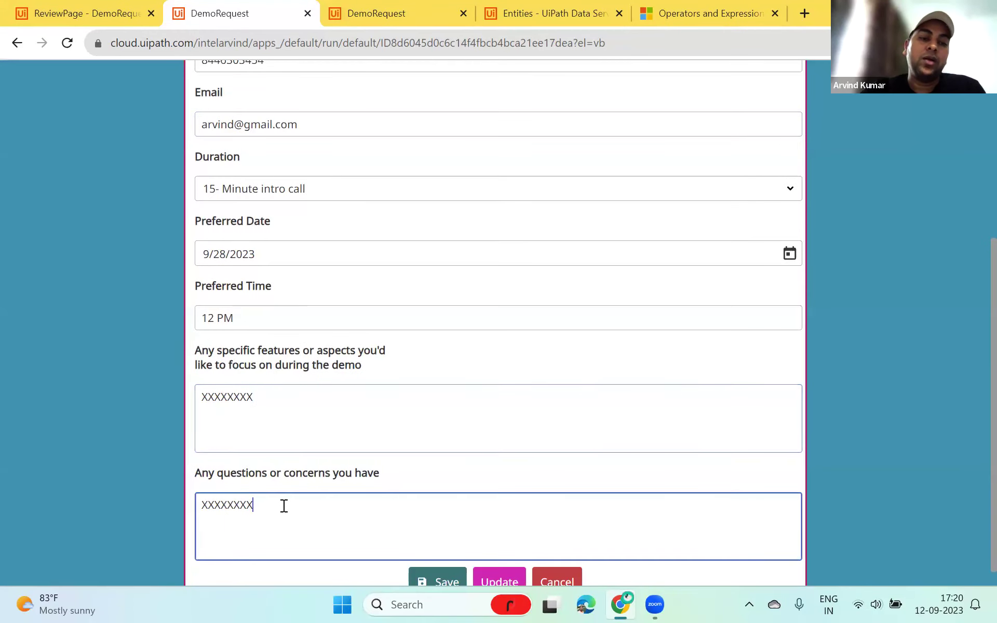
left_click_drag(281, 509, 233, 500)
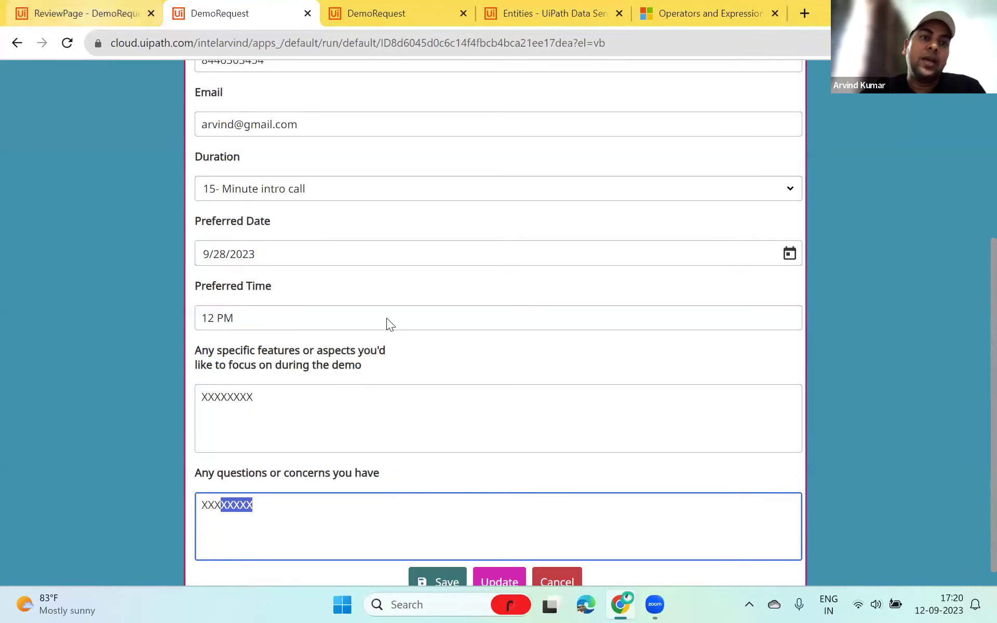
scroll(389, 346, "up", 4)
scroll(391, 347, "up", 1)
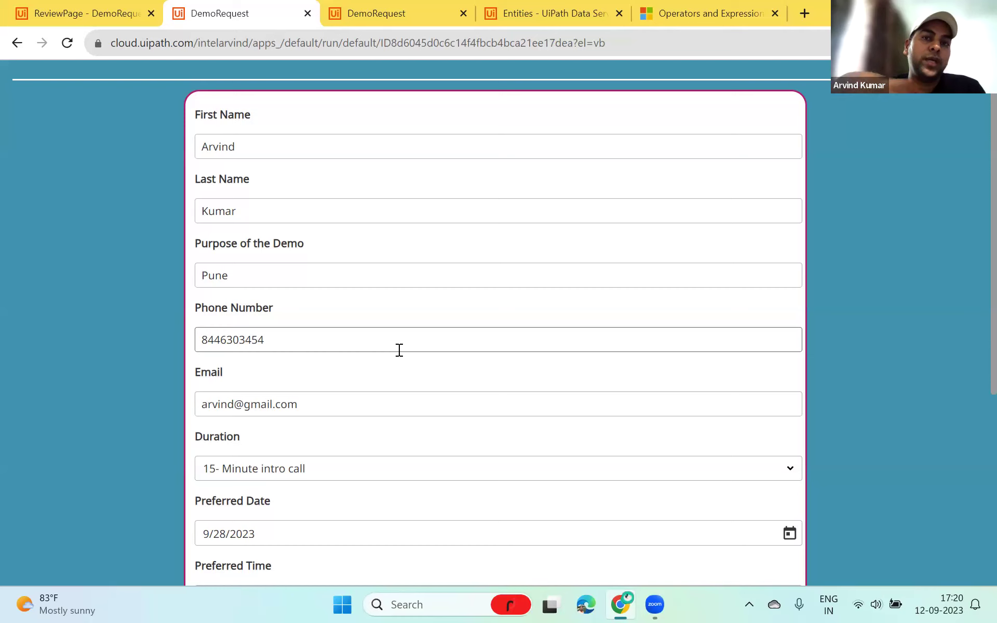
Return to ReviewPage in App Studio, inspect the FirstName textbox's Default text expression, and close it without changes
left_click(125, 24)
scroll(69, 558, "down", 2)
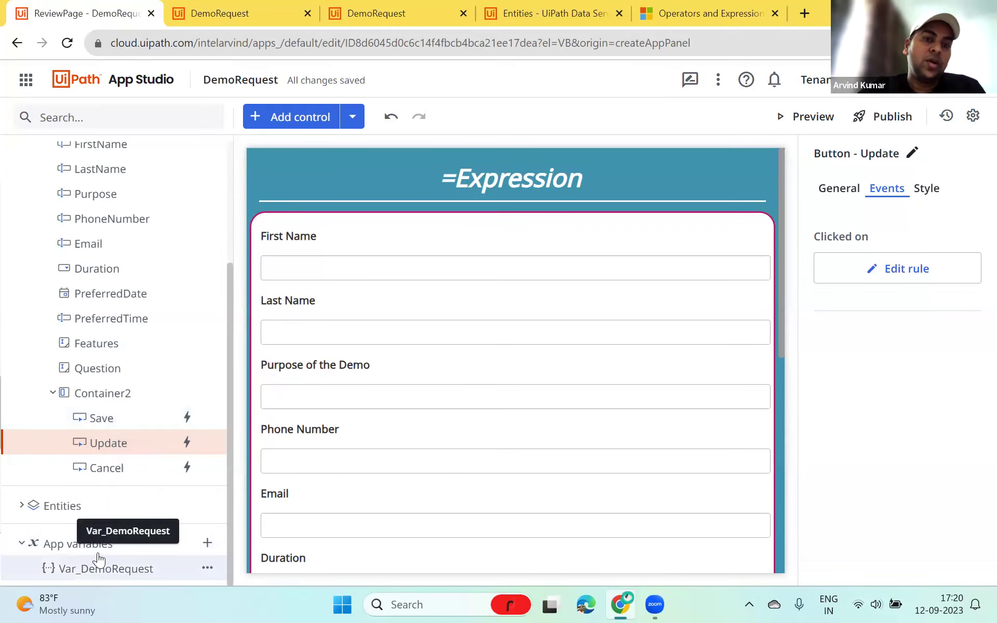
left_click(318, 256)
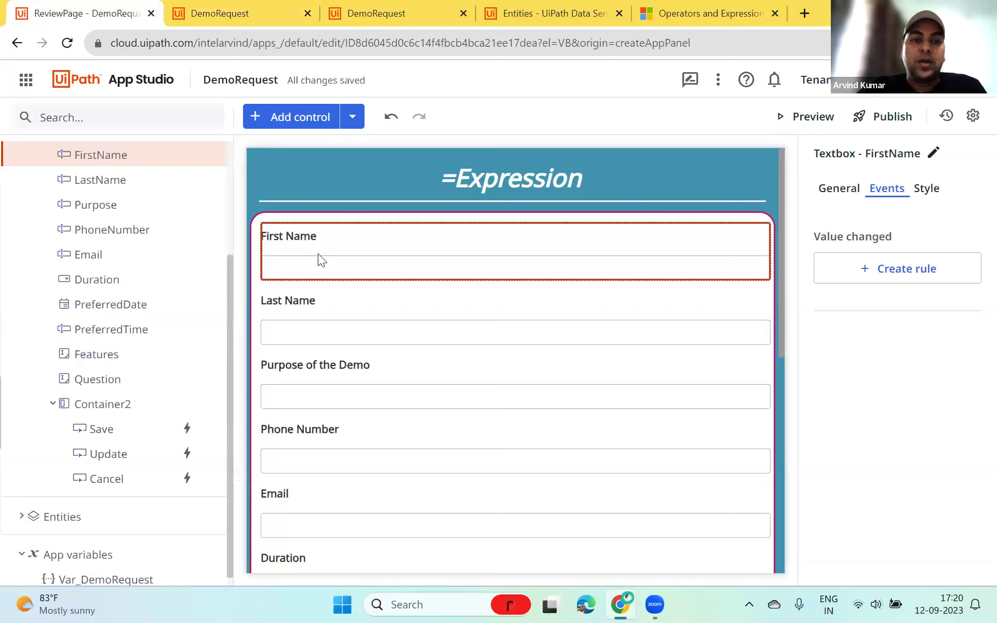
left_click(845, 193)
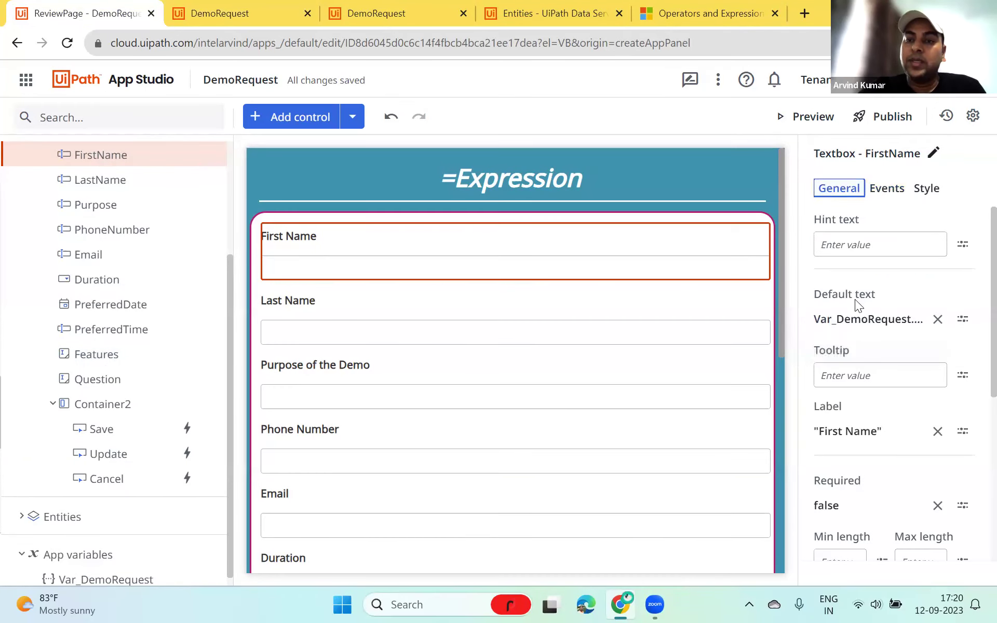
left_click(850, 318)
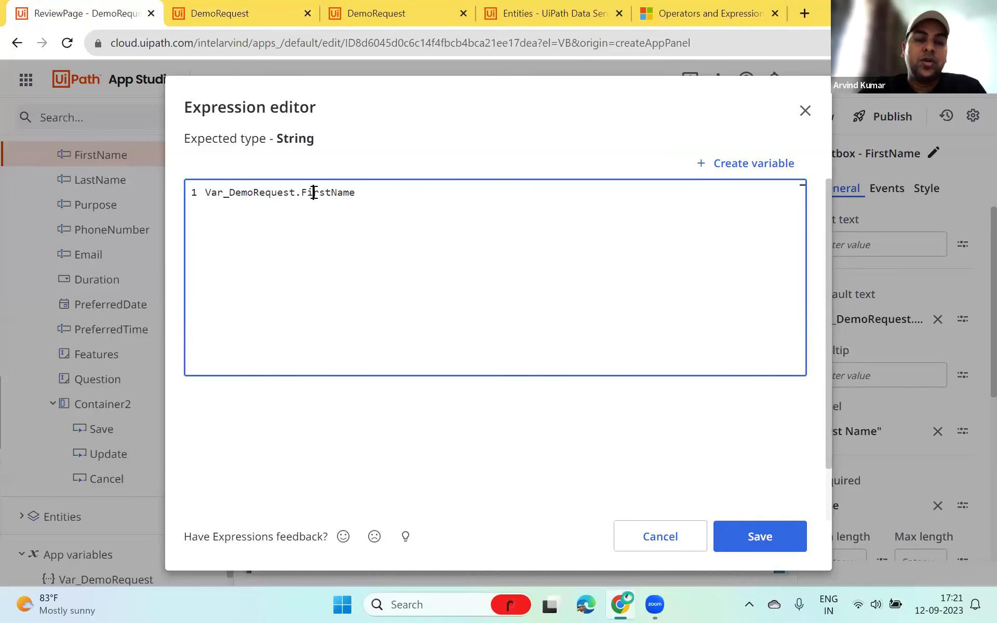
key("ctrl+a")
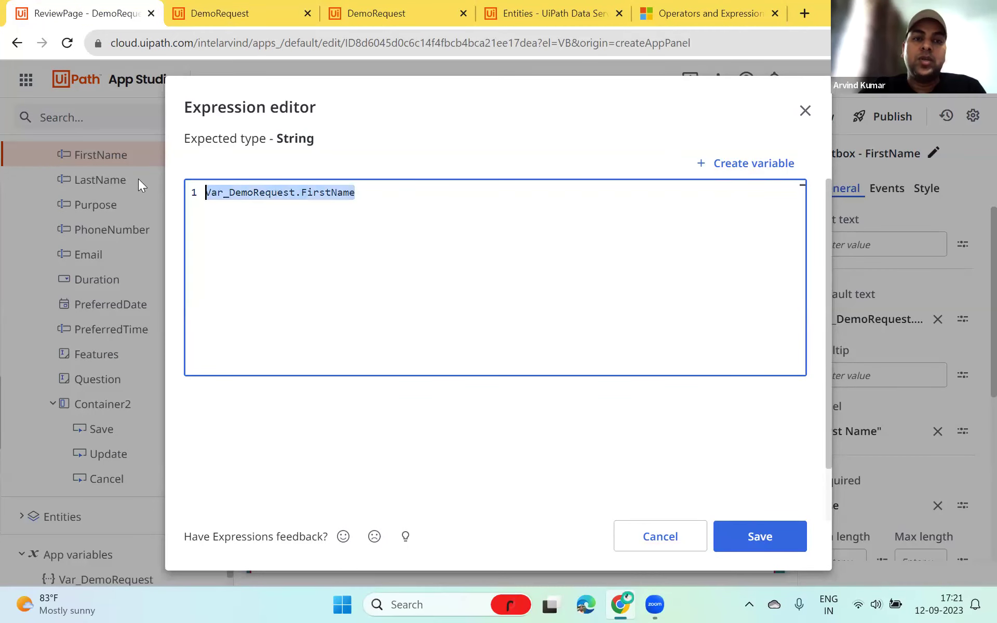
left_click(805, 110)
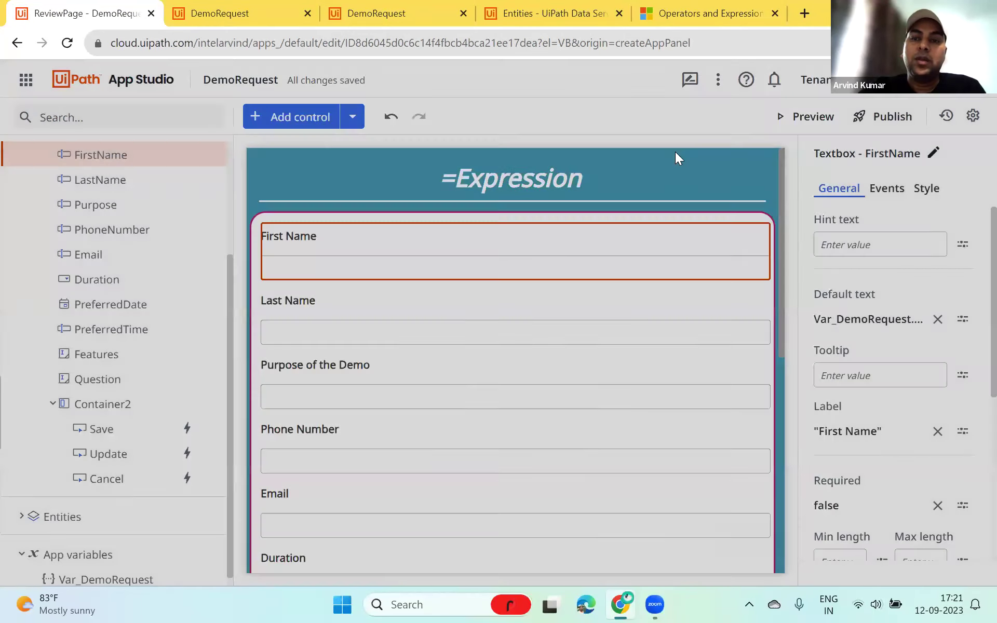
Inspect the LastName textbox's Default text expression and close it without changes
left_click(384, 295)
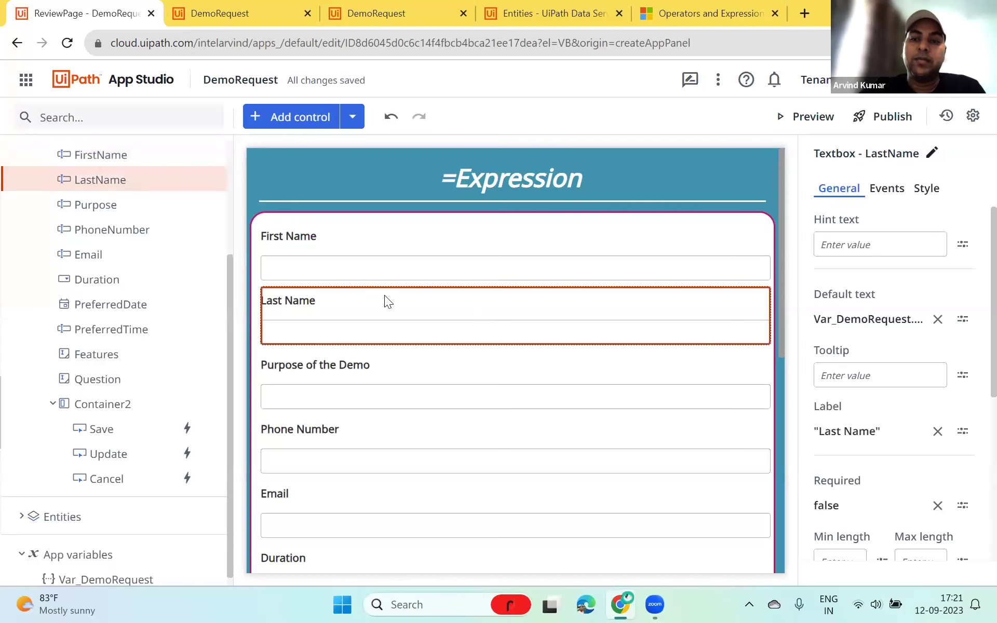
left_click(855, 322)
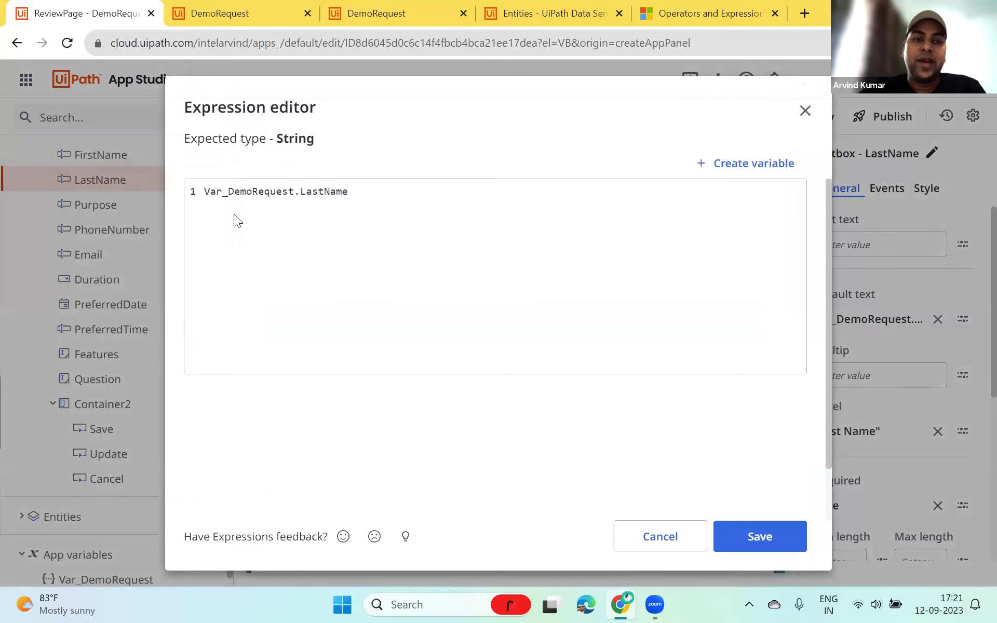
left_click(804, 111)
Open the Duration dropdown's Default selected value expression and examine its ReviewPage.Duration.DataSource.data.Where(Function(item) part
scroll(525, 356, "down", 5)
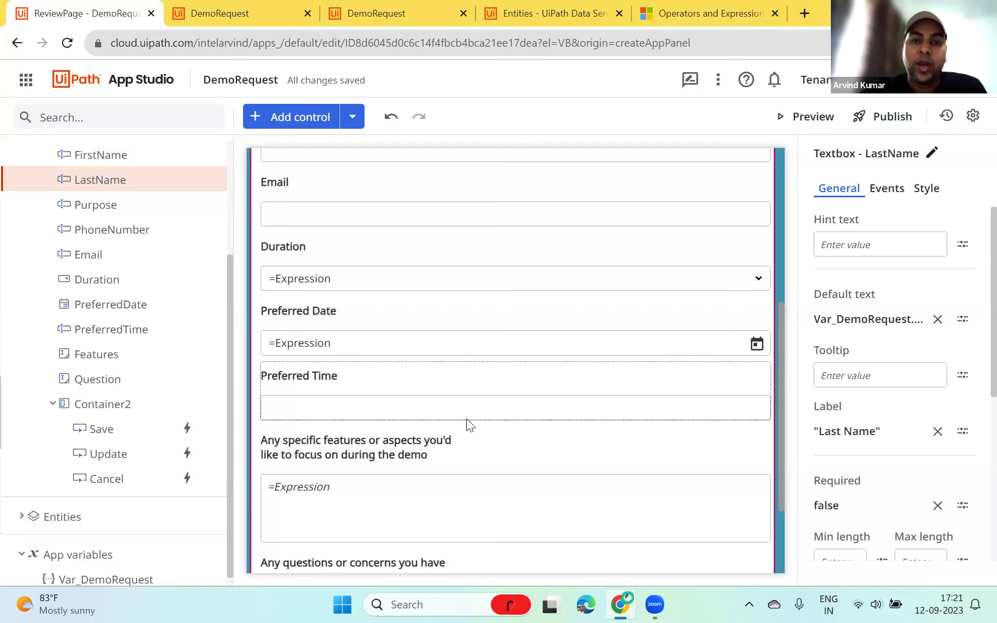
left_click(360, 266)
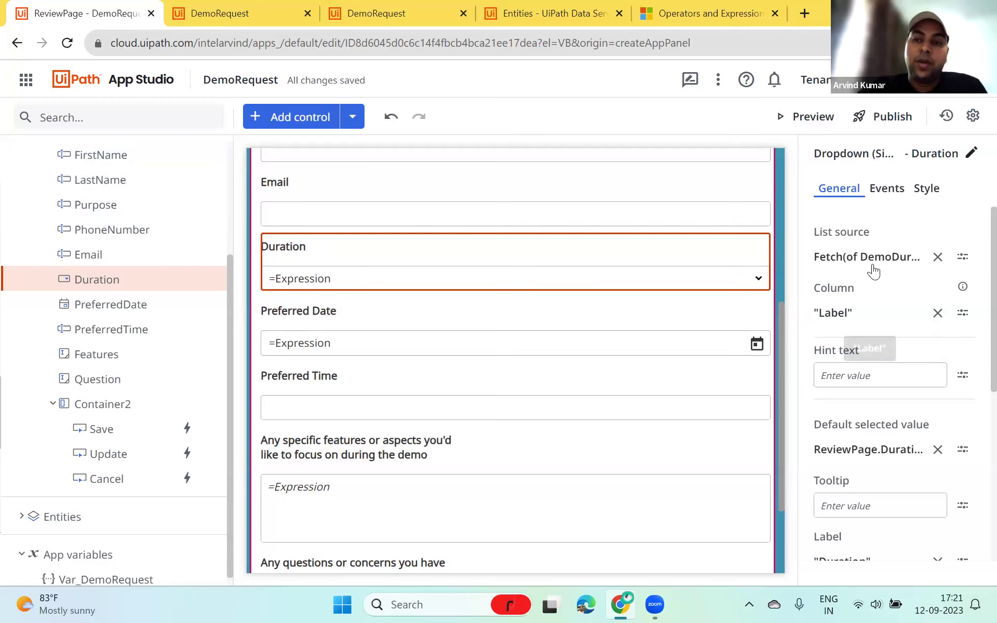
left_click(854, 453)
double_click(226, 193)
double_click(292, 194)
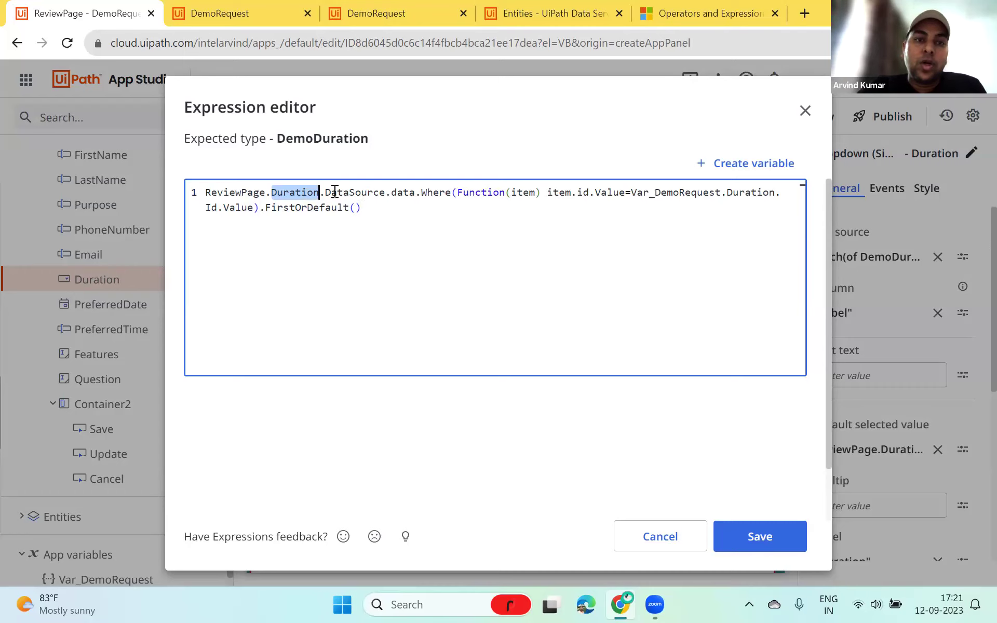
double_click(359, 194)
double_click(404, 194)
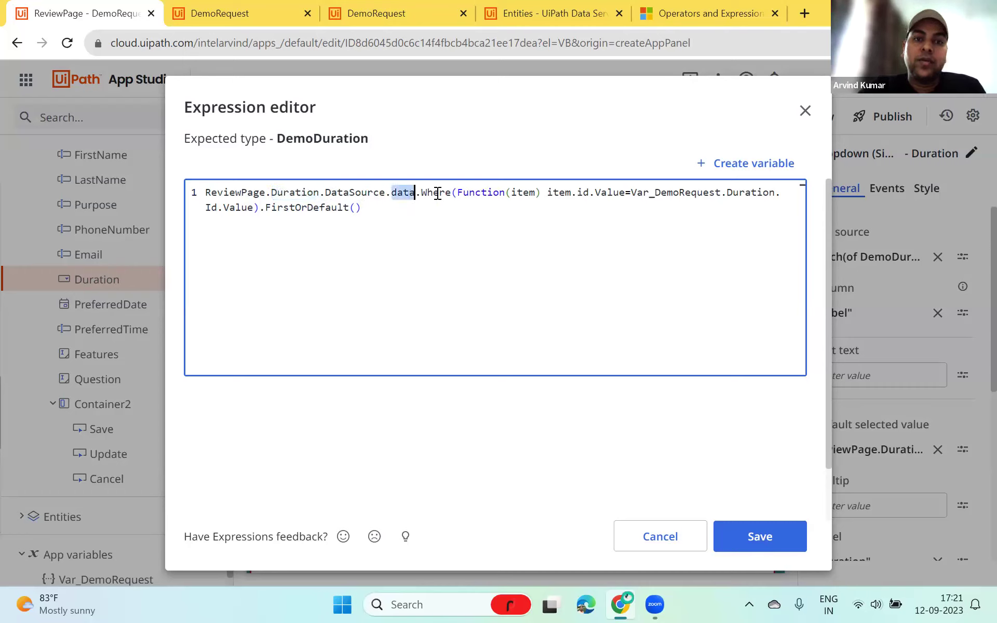
double_click(478, 194)
double_click(530, 193)
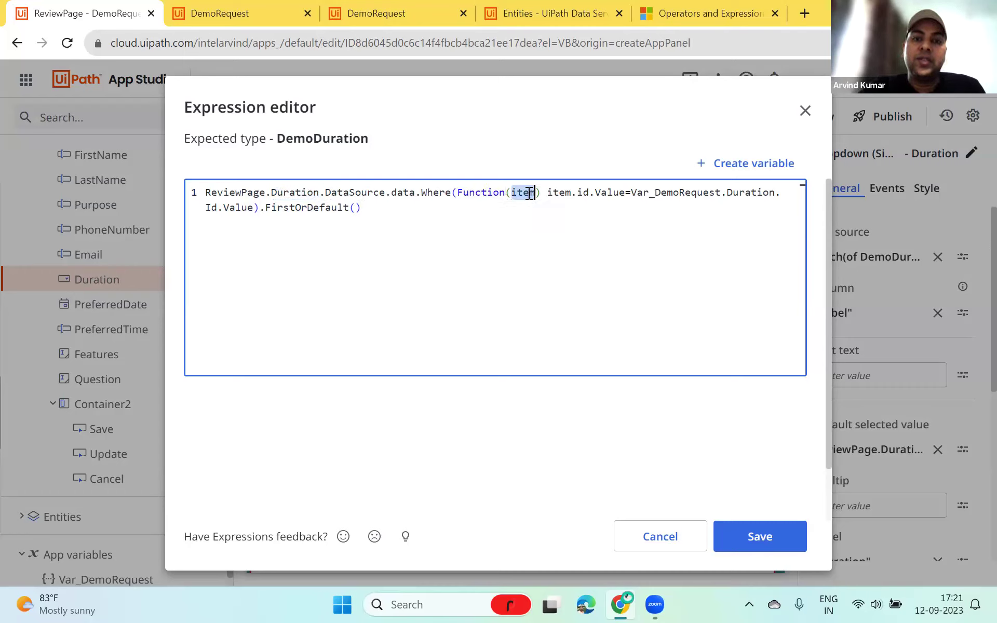
left_click_drag(542, 195, 229, 186)
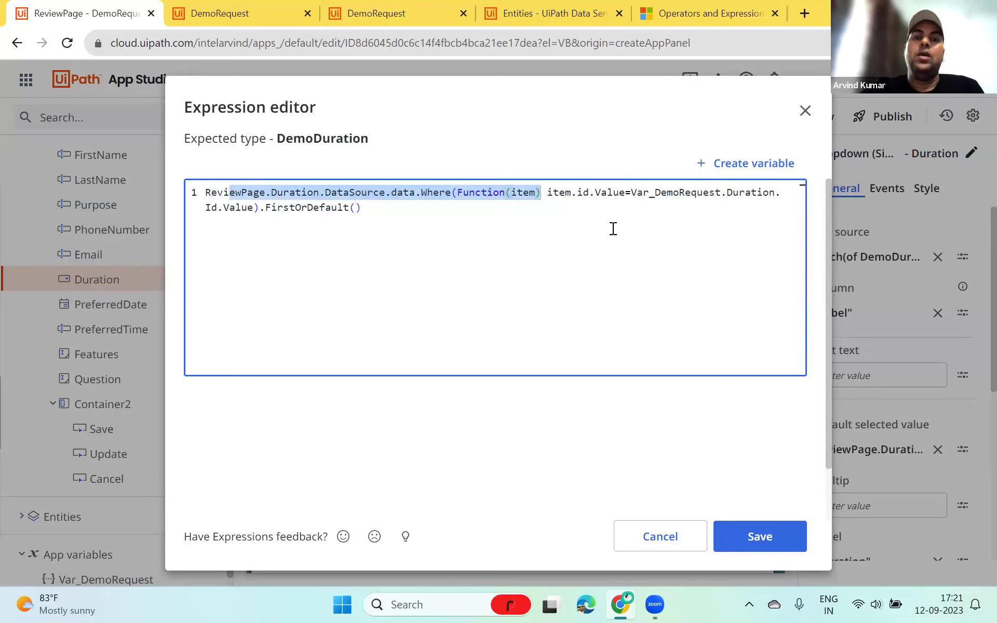
Examine the Duration expression's item.id.Value=Var_DemoRequest.Duration.Id.Value comparison and its FirstOrDefault() ending
left_click(592, 224)
left_click(591, 193)
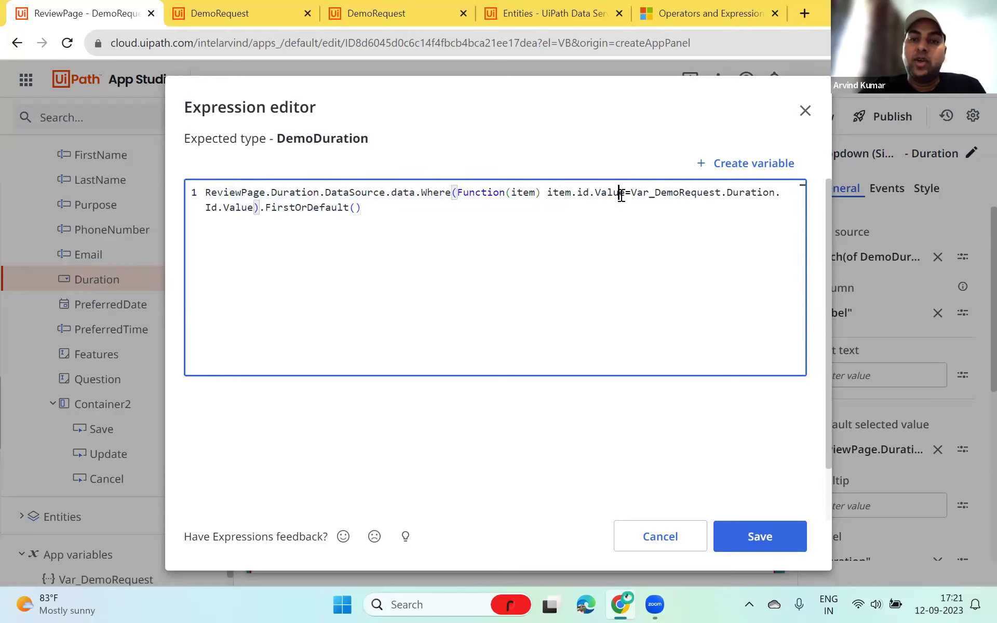
left_click_drag(578, 192, 626, 192)
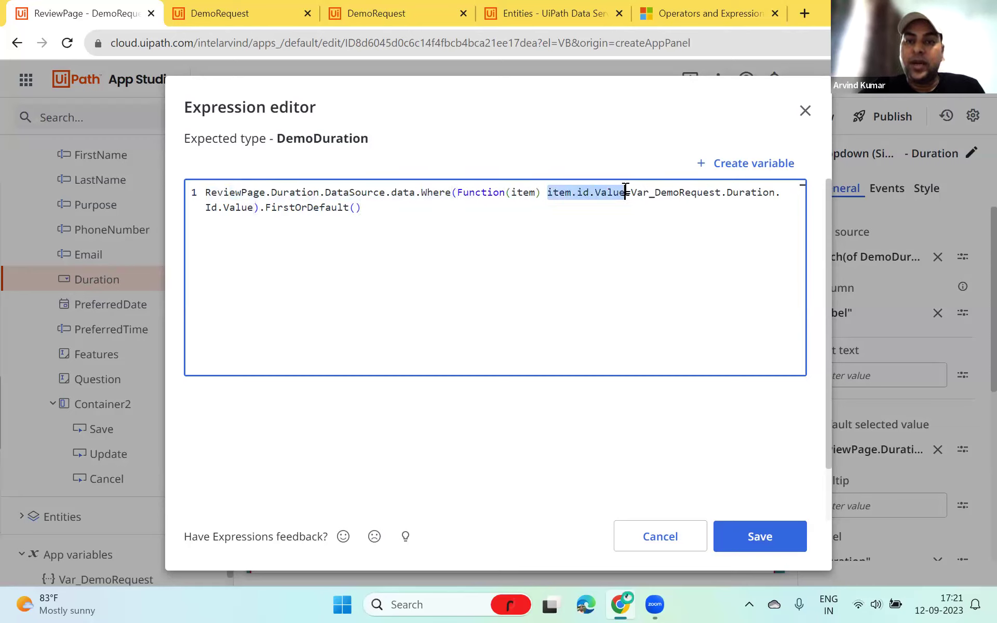
key("Right")
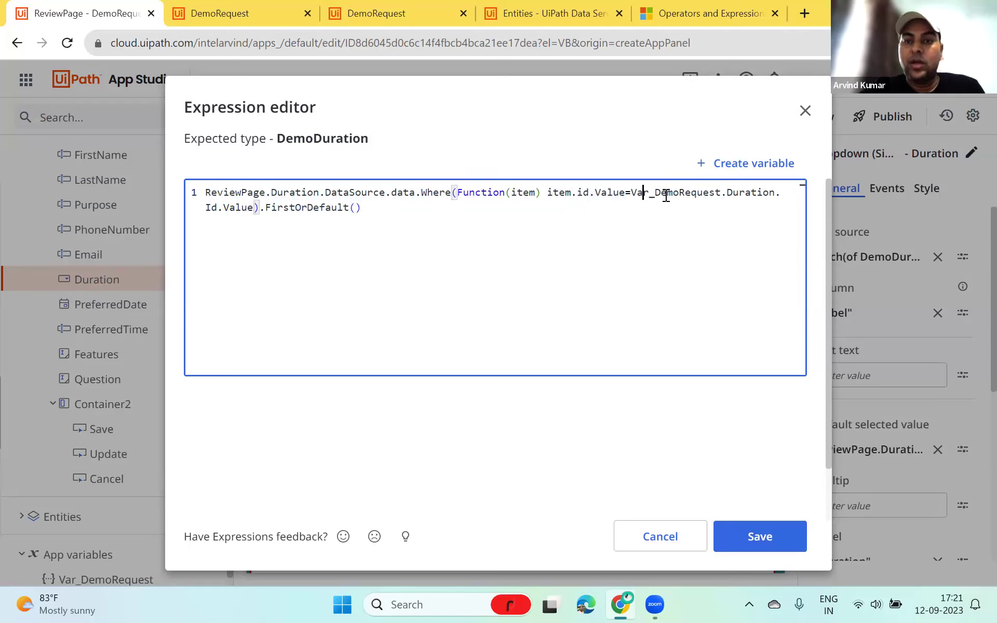
double_click(669, 195)
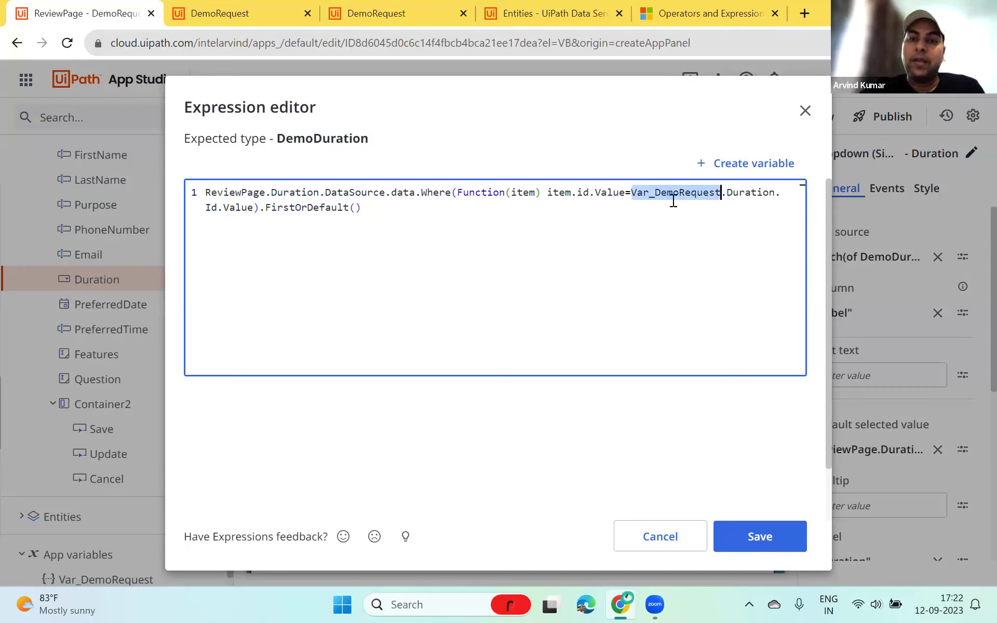
double_click(746, 195)
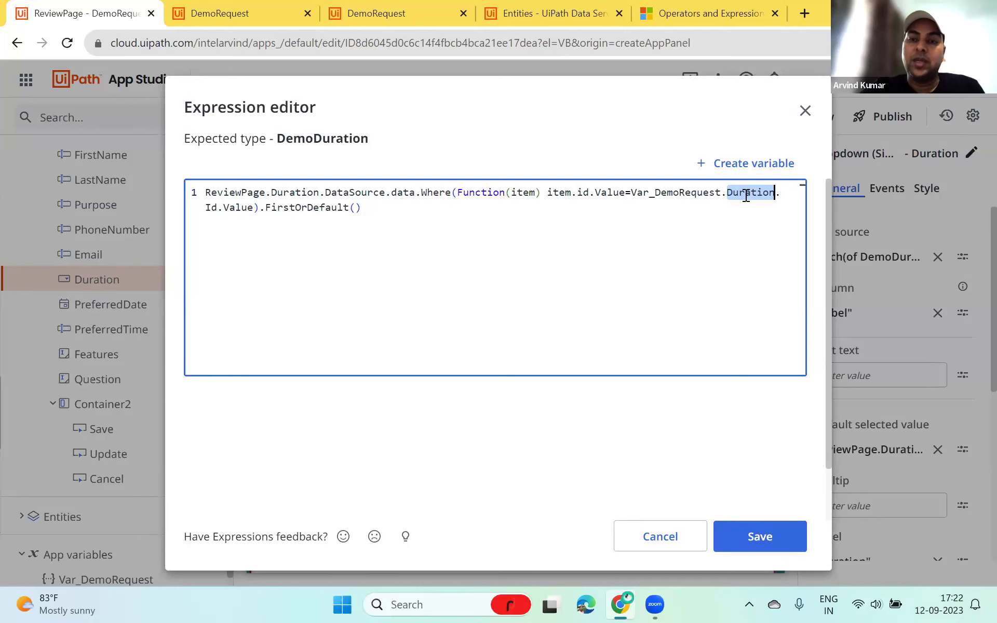
left_click(218, 209)
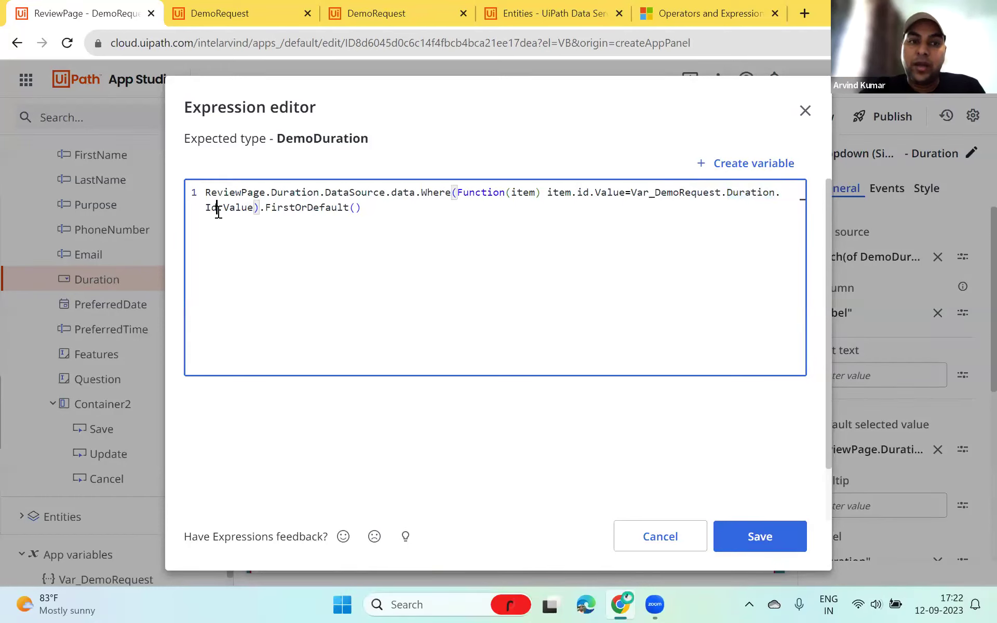
double_click(235, 207)
left_click(364, 207)
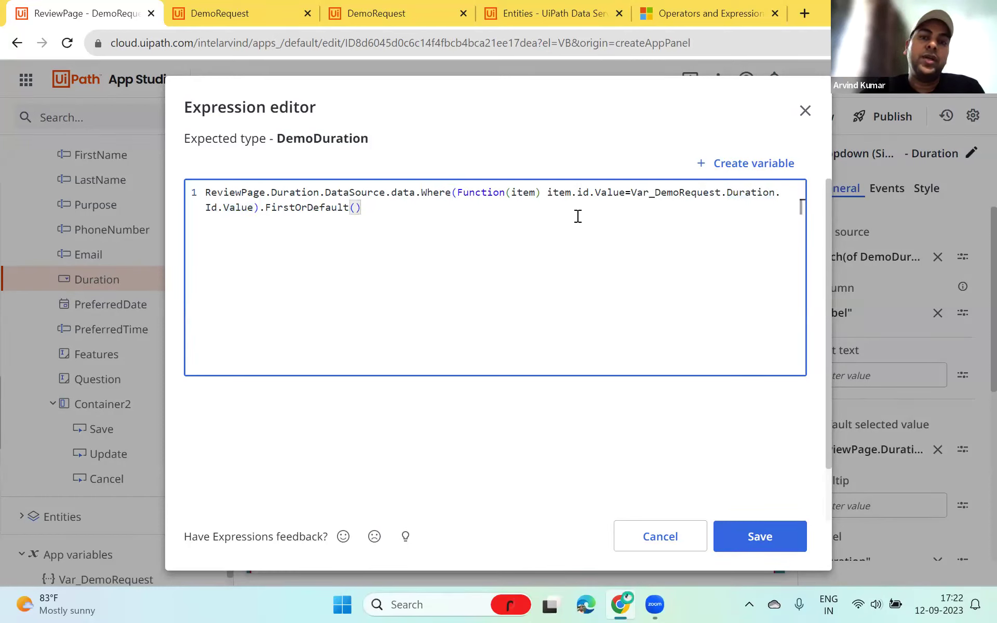
Go over the Duration default expression again as a whole, focusing on Var_DemoRequest's Duration Id
left_click_drag(211, 194, 701, 193)
left_click(693, 205)
left_click(549, 194)
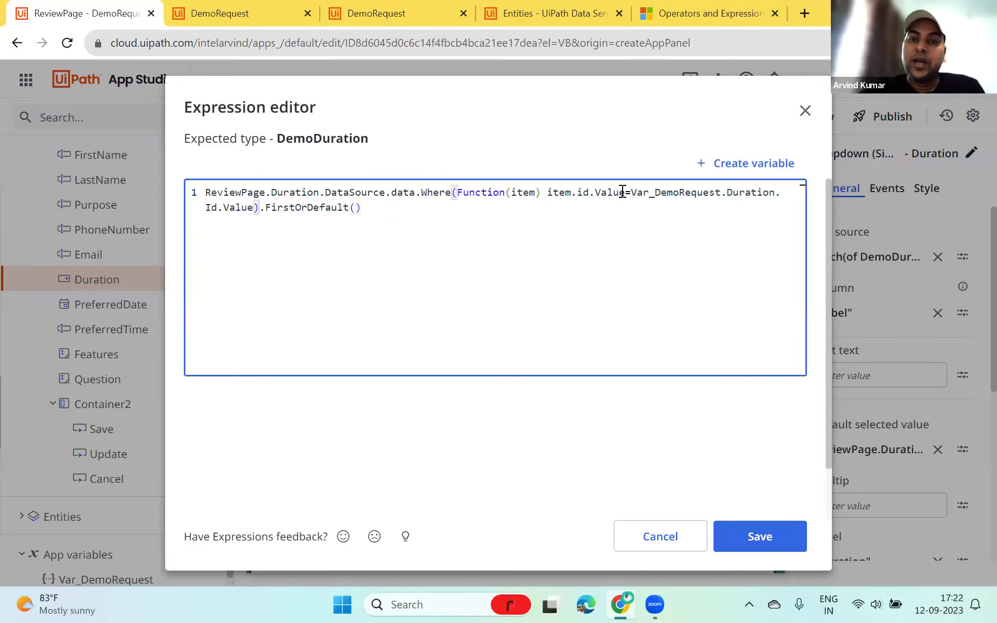
left_click_drag(636, 194, 415, 216)
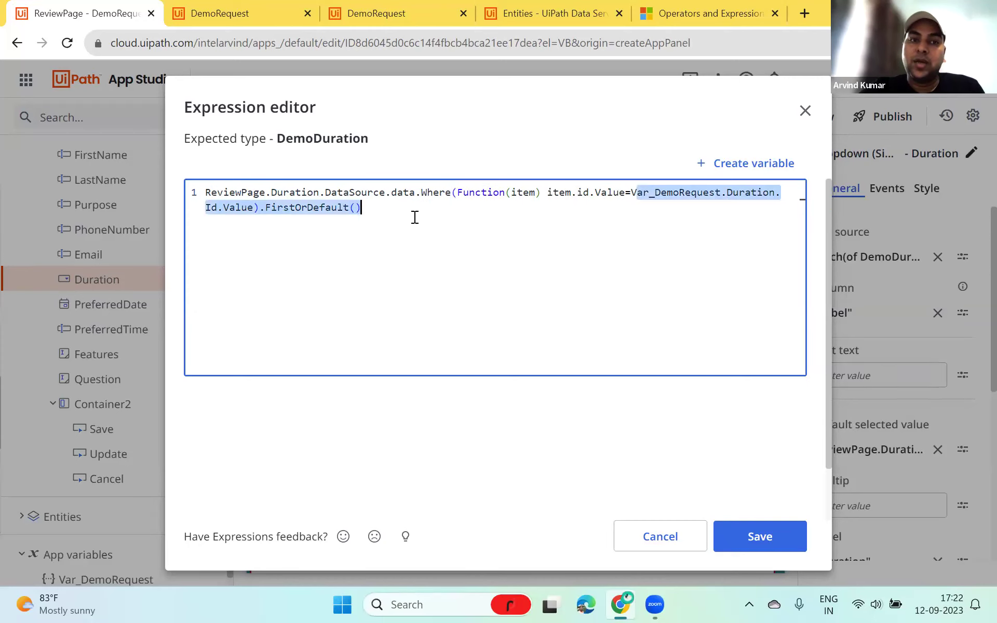
double_click(669, 193)
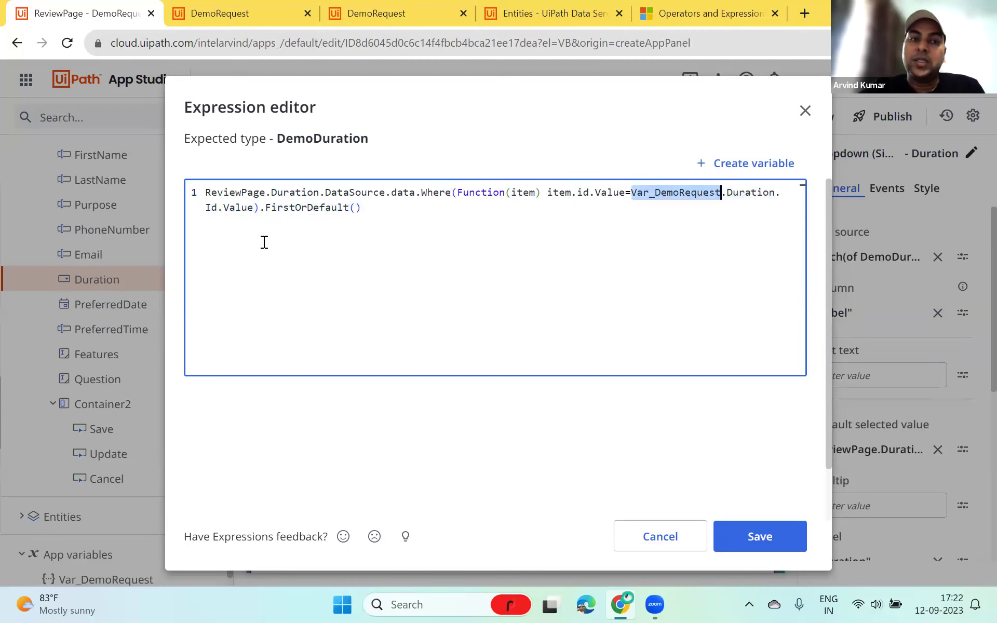
double_click(223, 211)
left_click_drag(401, 217, 186, 191)
left_click(380, 240)
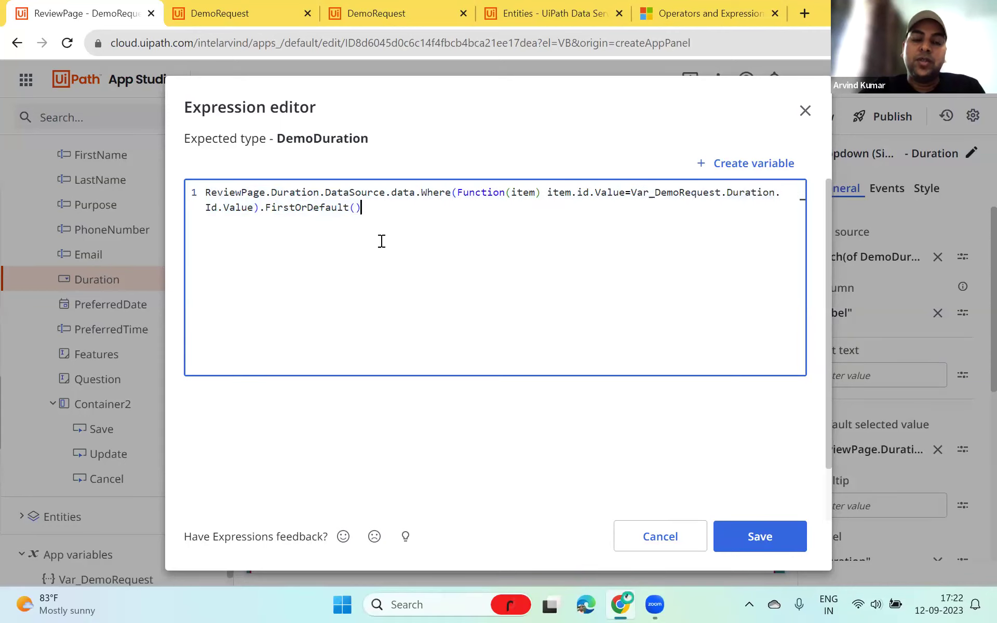
Compare the expression with the running DemoRequest app by expanding the opened request's Duration dropdown and examining its options
left_click(240, 13)
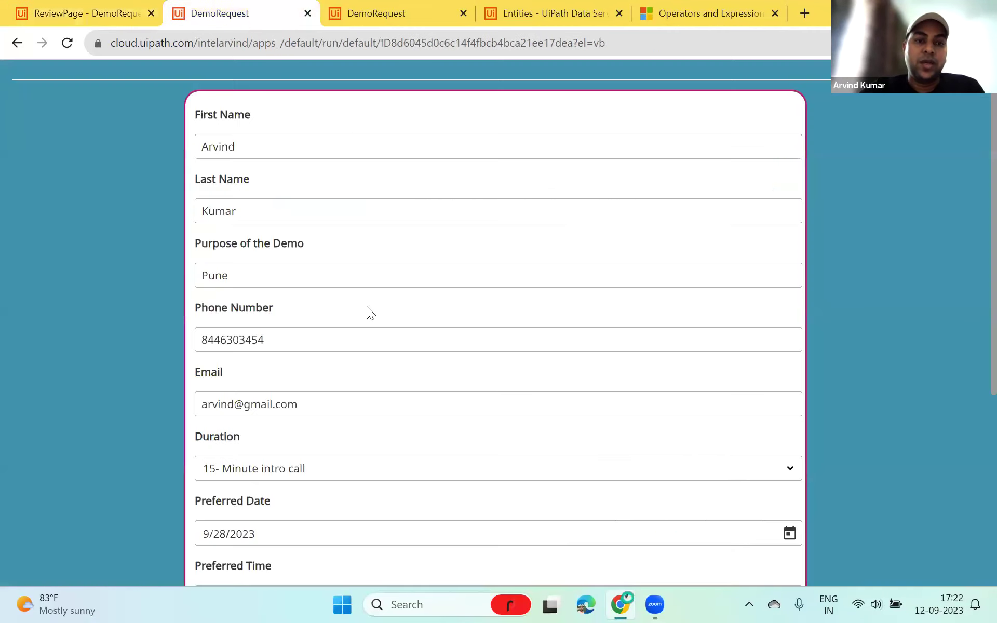
scroll(276, 359, "down", 5)
left_click(228, 169)
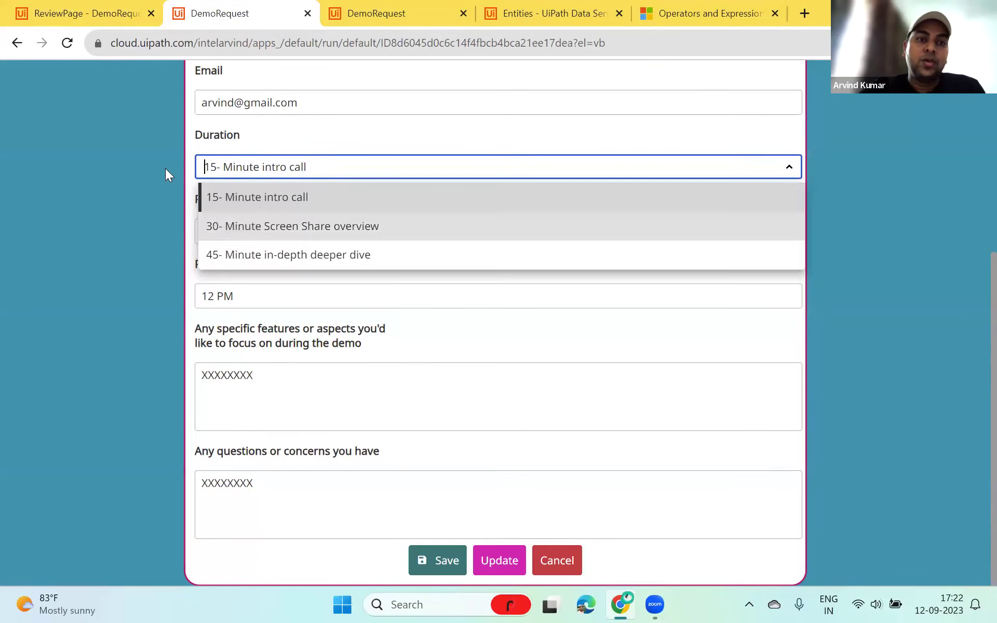
left_click(115, 12)
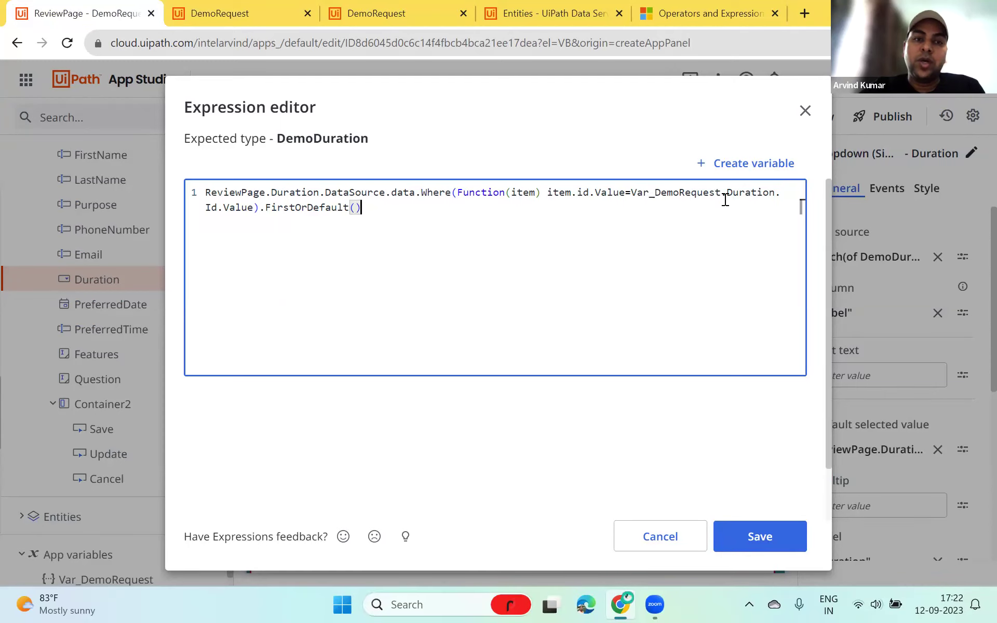
left_click(236, 7)
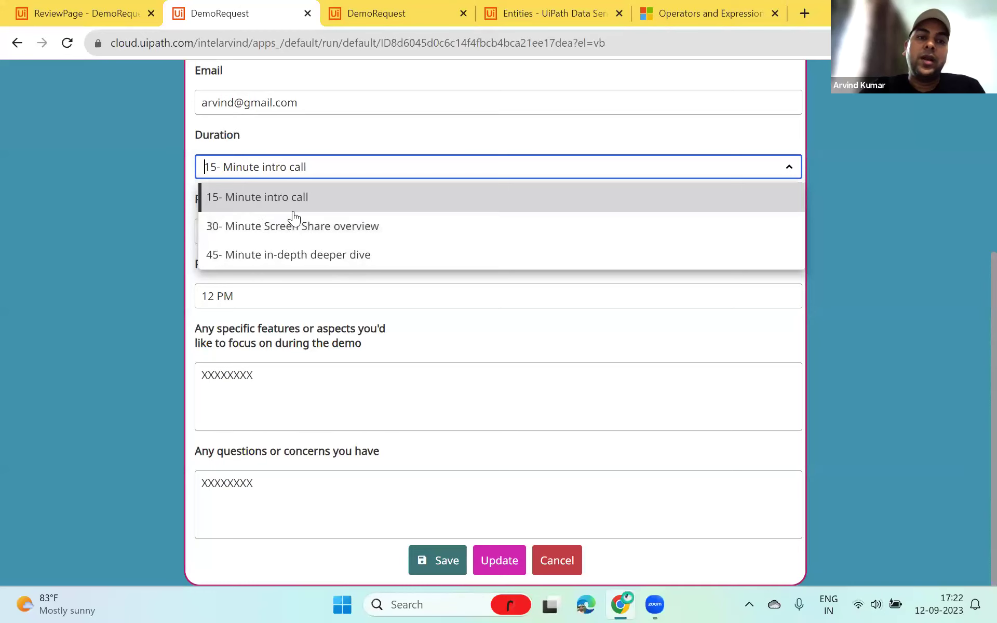
Return to App Studio, review the full Duration default expression and save it in the Expression editor
left_click(84, 11)
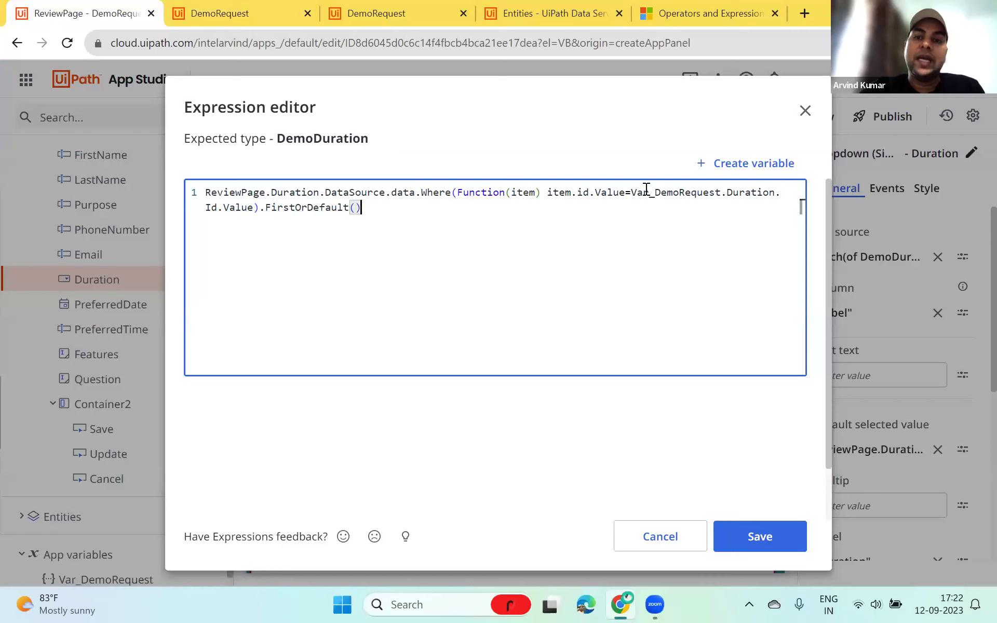
left_click_drag(637, 191, 641, 203)
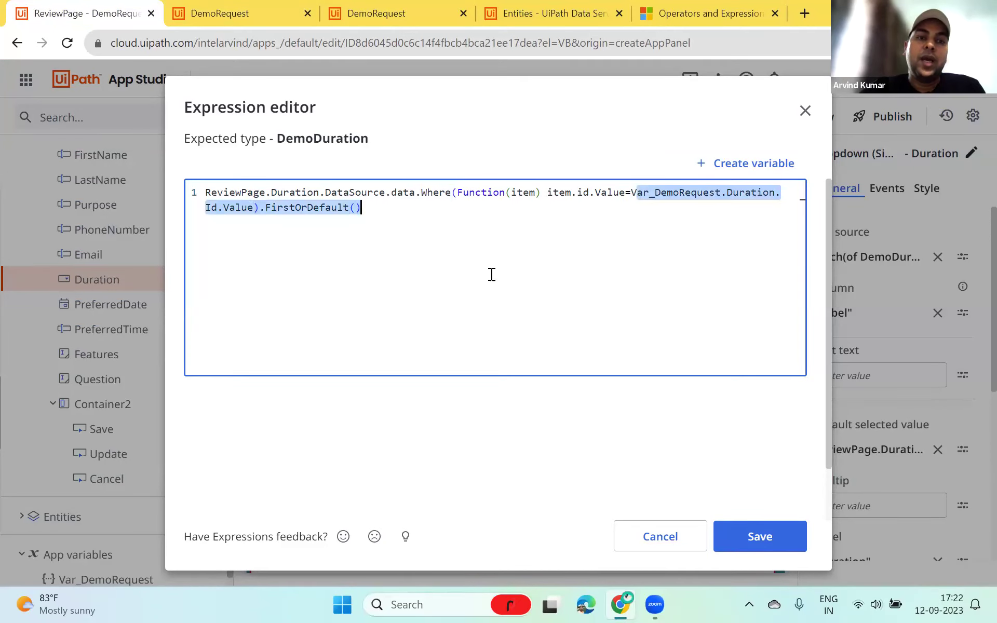
left_click(467, 260)
left_click(206, 192, "shift")
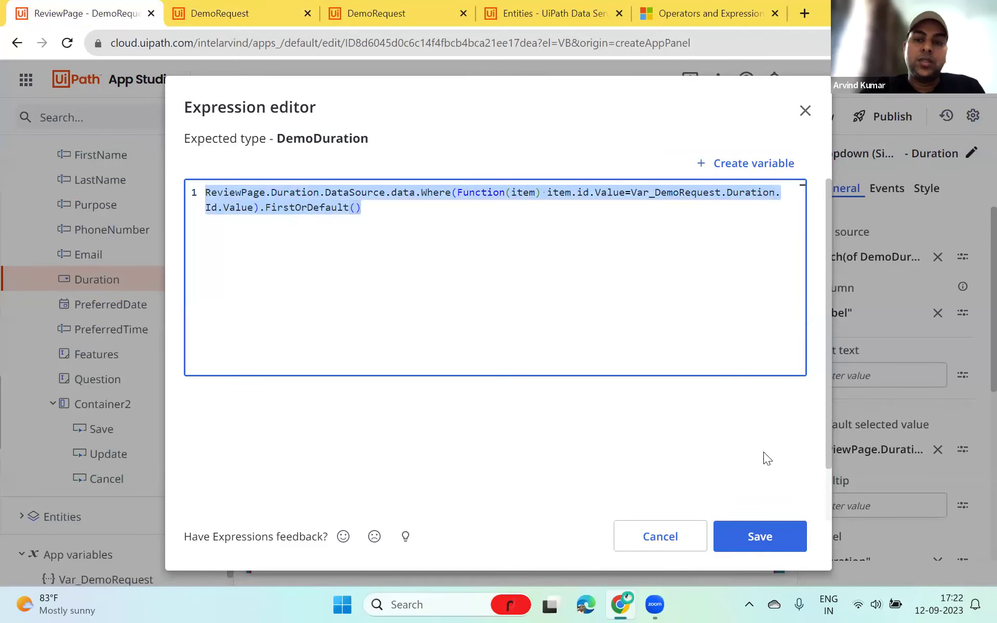
left_click(743, 537)
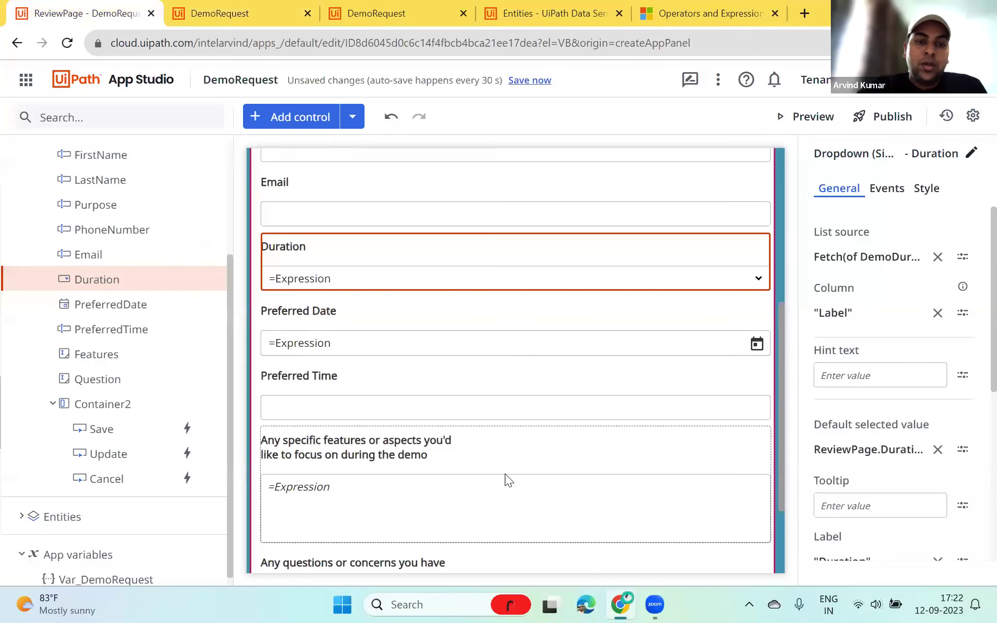
scroll(505, 477, "down", 3)
scroll(518, 530, "up", 9)
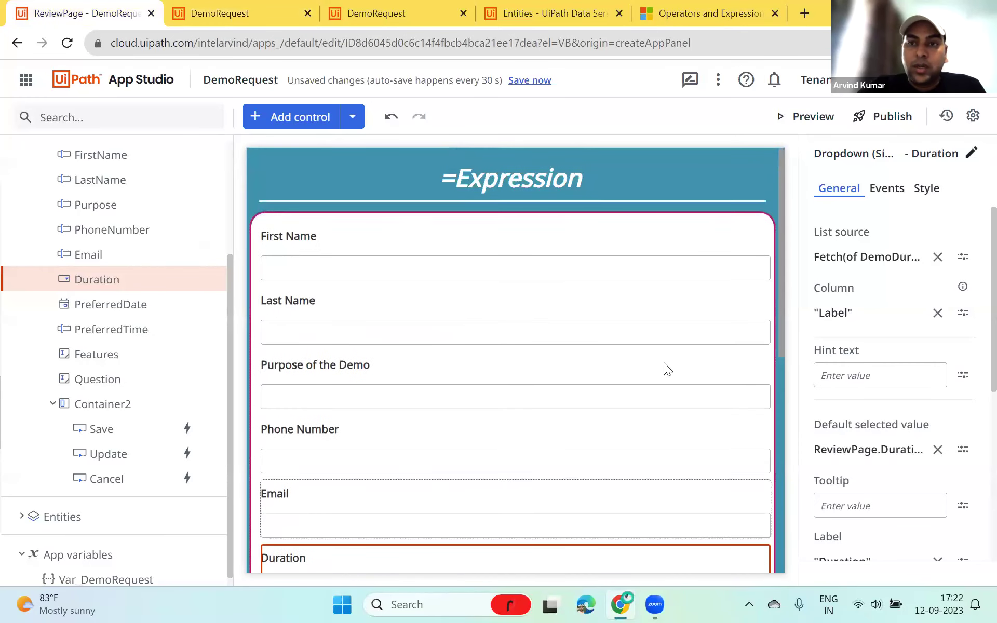
In the running app, cancel out of the opened request, then open a new request form and save it
left_click(243, 7)
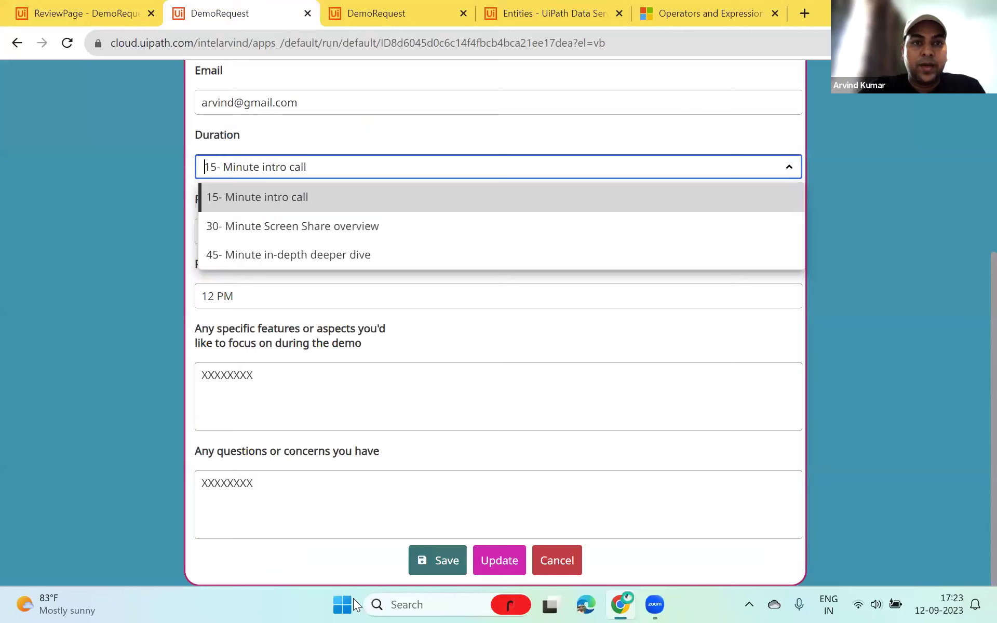
left_click(557, 560)
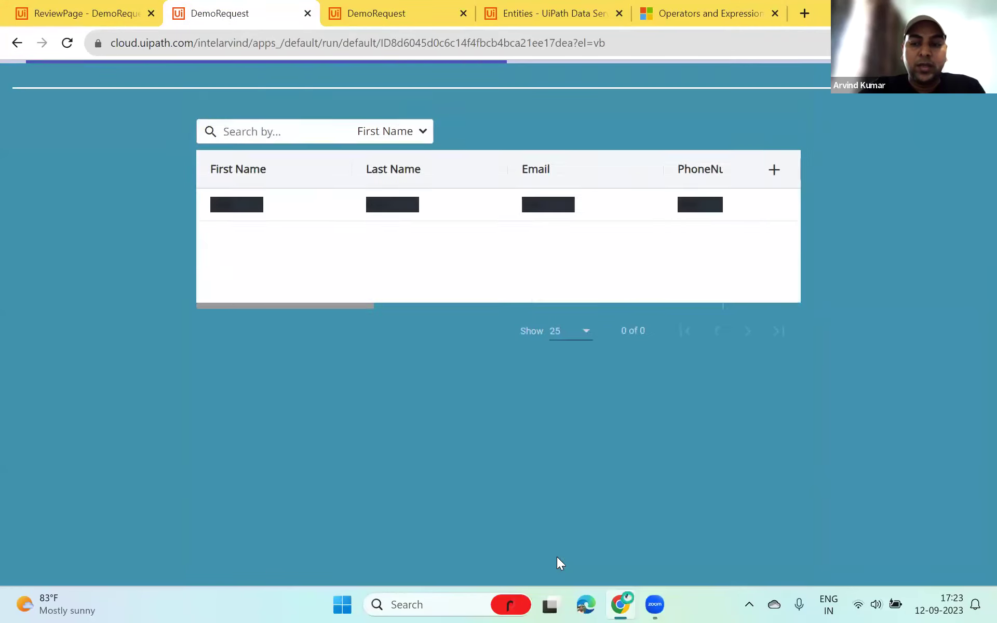
left_click(265, 155)
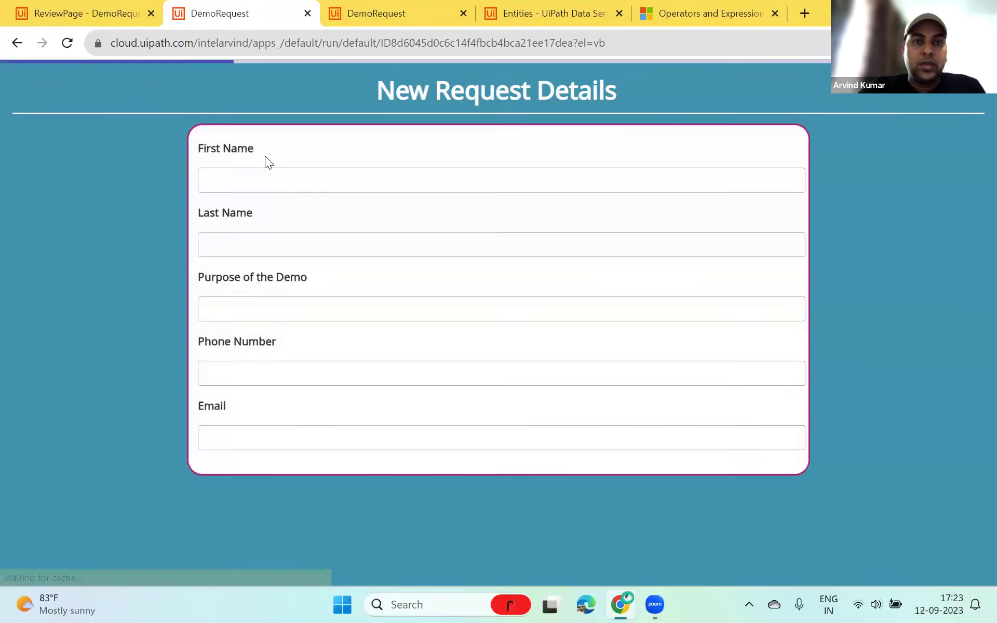
scroll(282, 425, "down", 6)
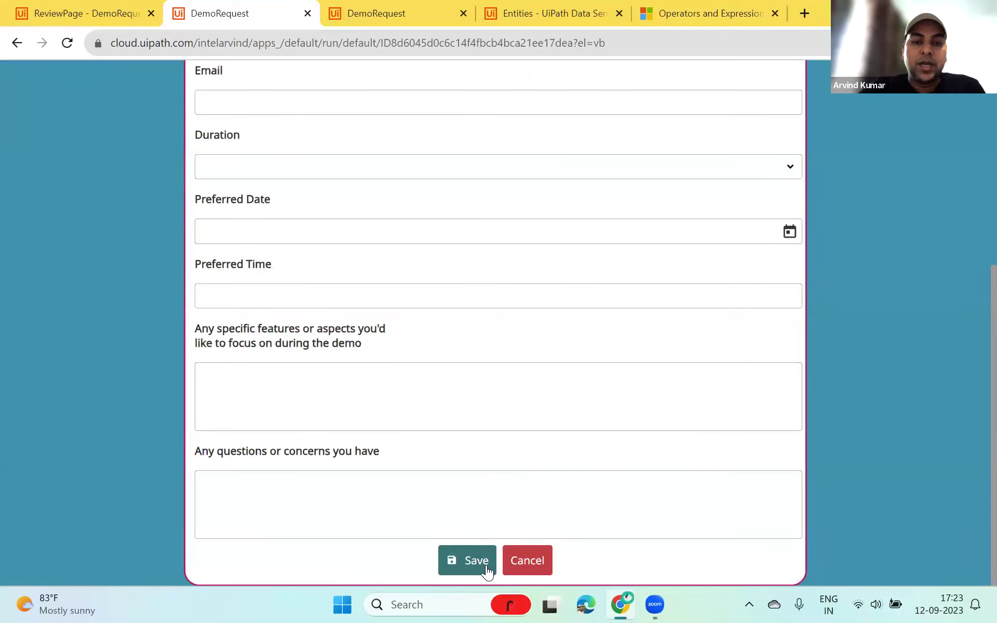
left_click(489, 569)
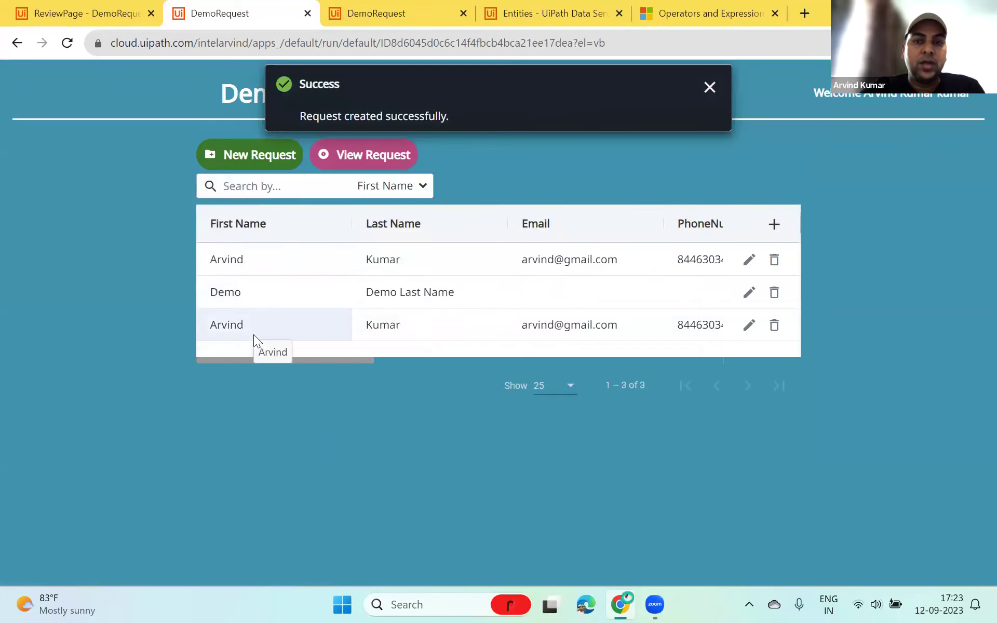
Open the request with first name Demo, review its filled-in fields, duration and buttons, and cancel back to the list
left_click(307, 299)
left_click(364, 156)
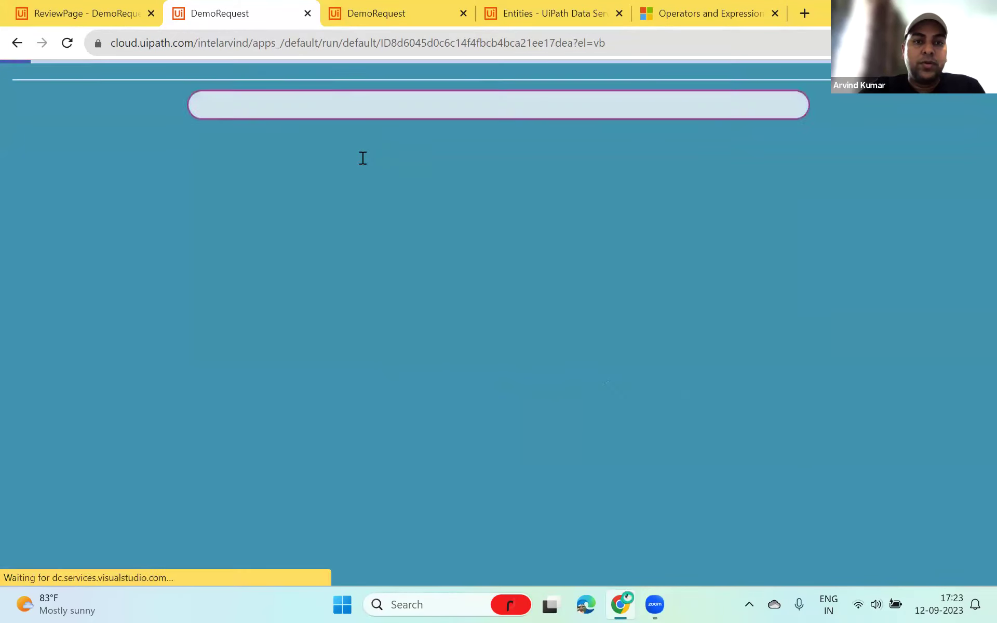
left_click(209, 148)
scroll(312, 329, "down", 5)
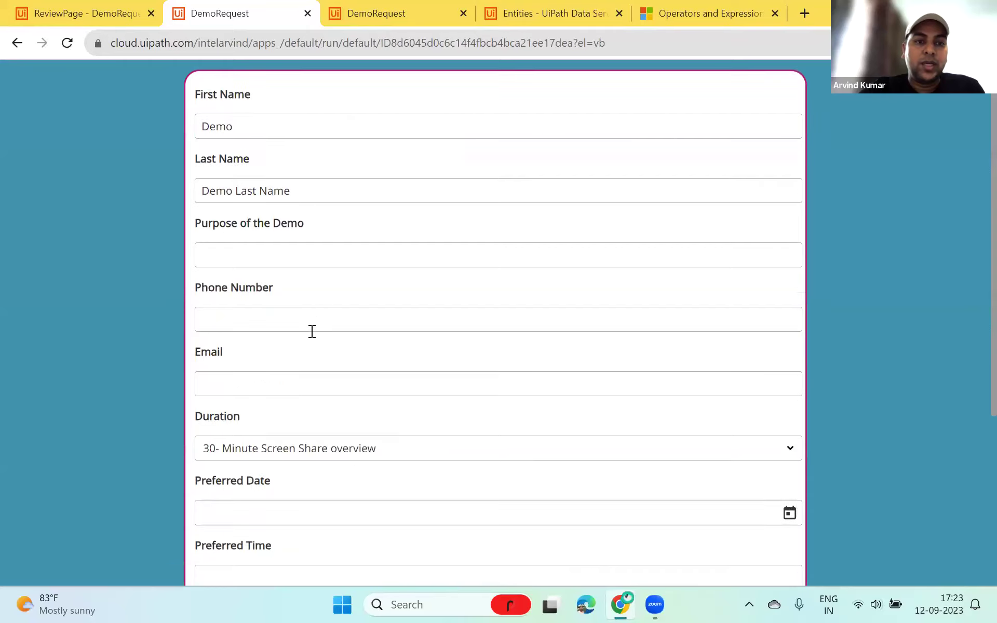
left_click(220, 179)
left_click(72, 259)
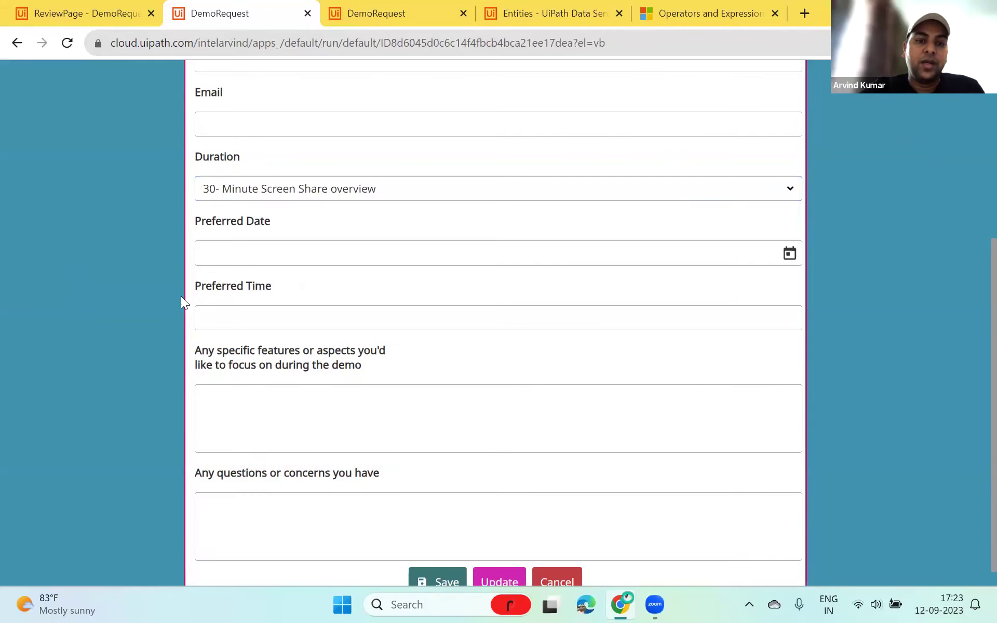
scroll(225, 314, "down", 1)
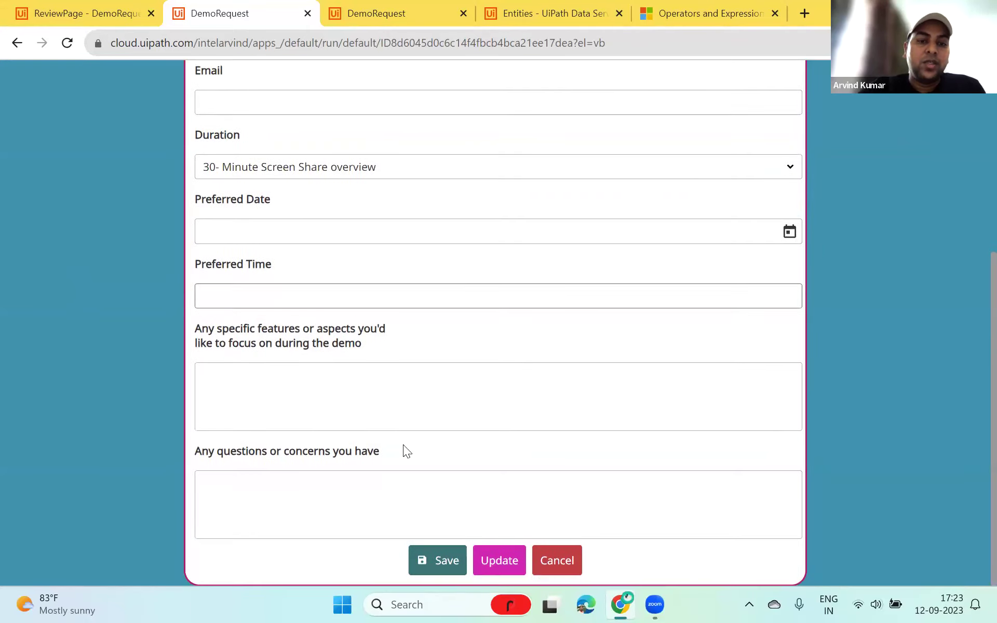
left_click(557, 561)
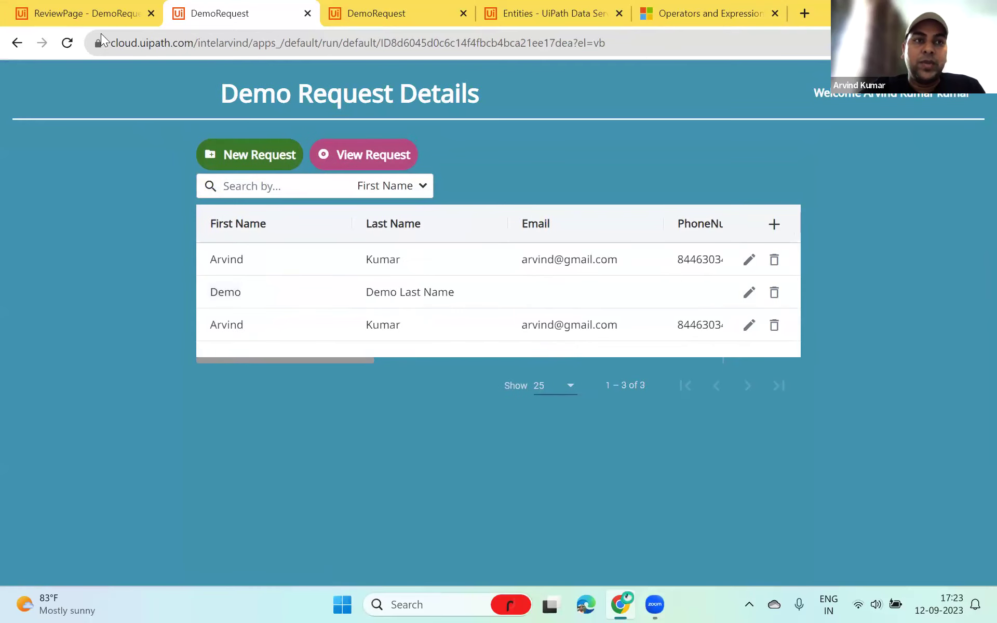
Return to App Studio, select ReviewPage and collapse its controls in the page tree
left_click(98, 13)
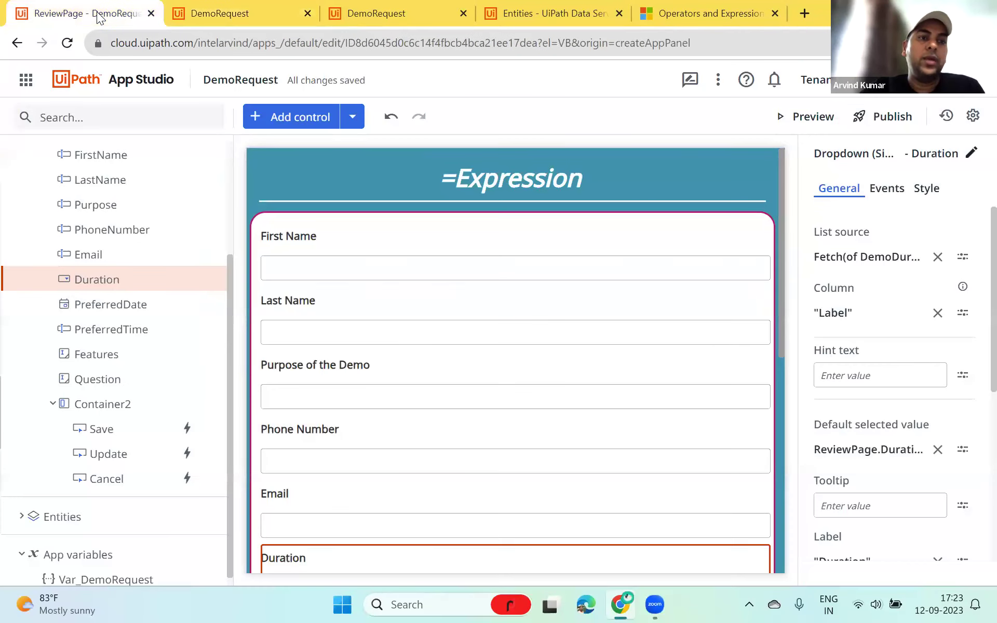
scroll(111, 263, "up", 3)
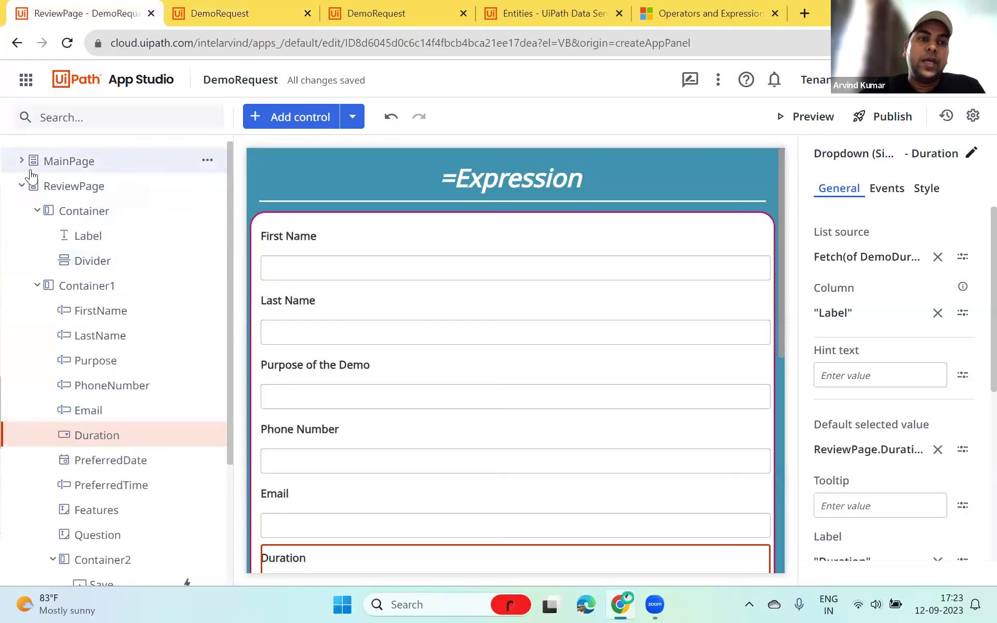
left_click(29, 190)
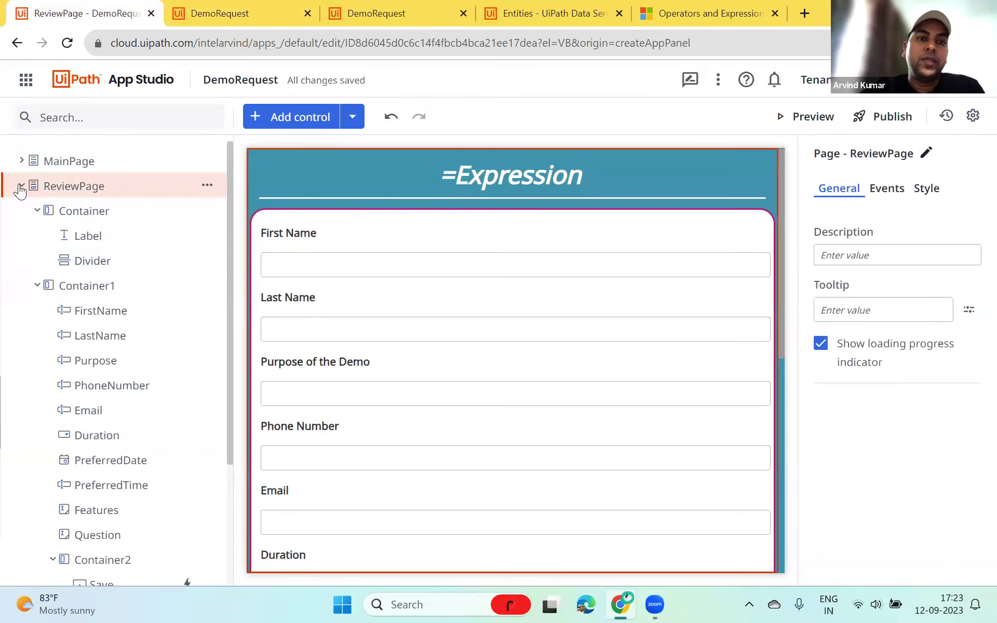
left_click(21, 187)
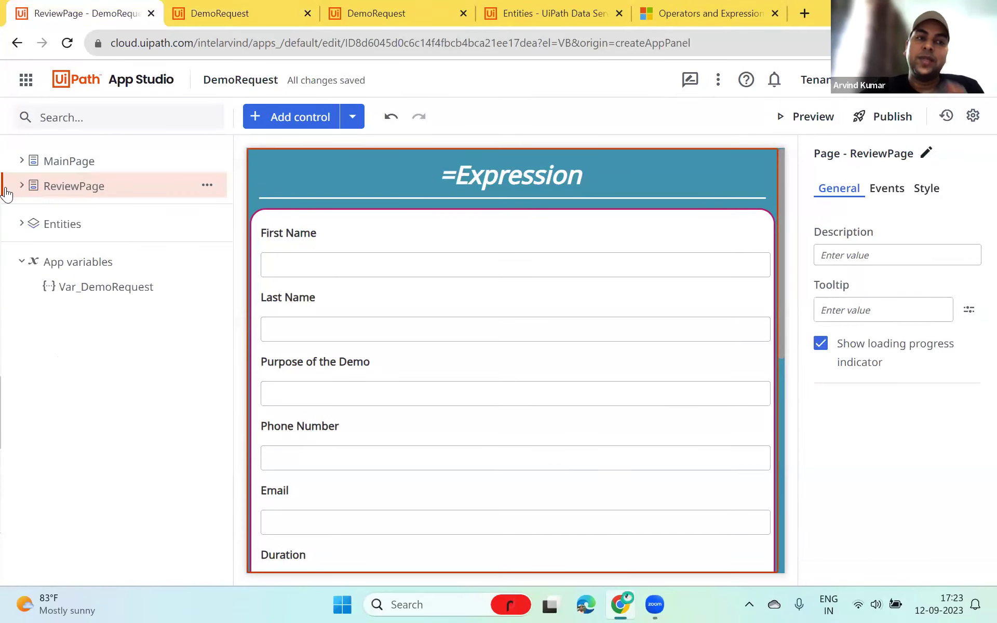
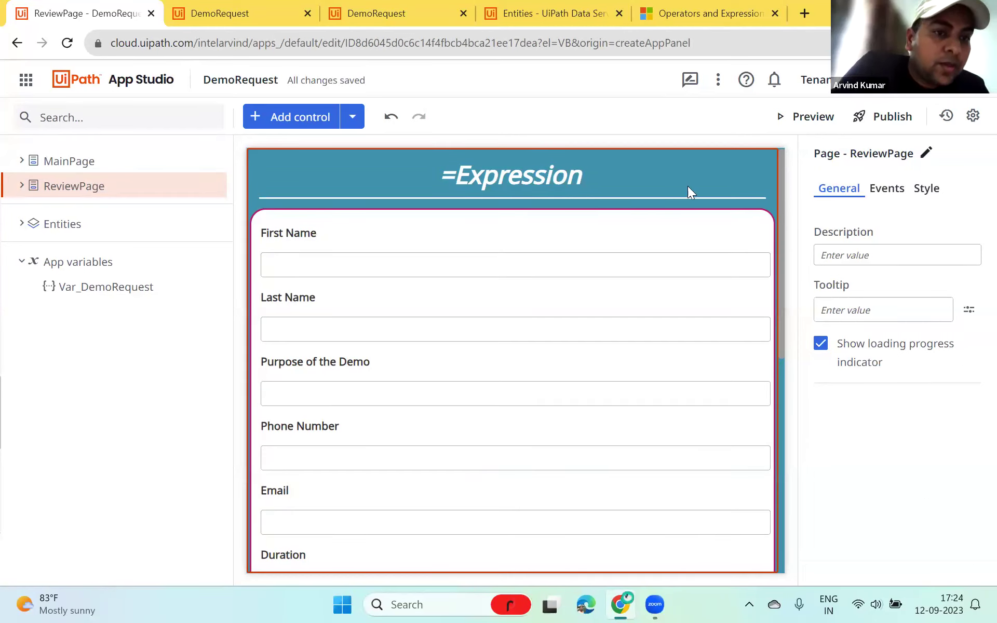
Create an app variable named Var_UiPathSession with the type DemoRequest
left_click(353, 116)
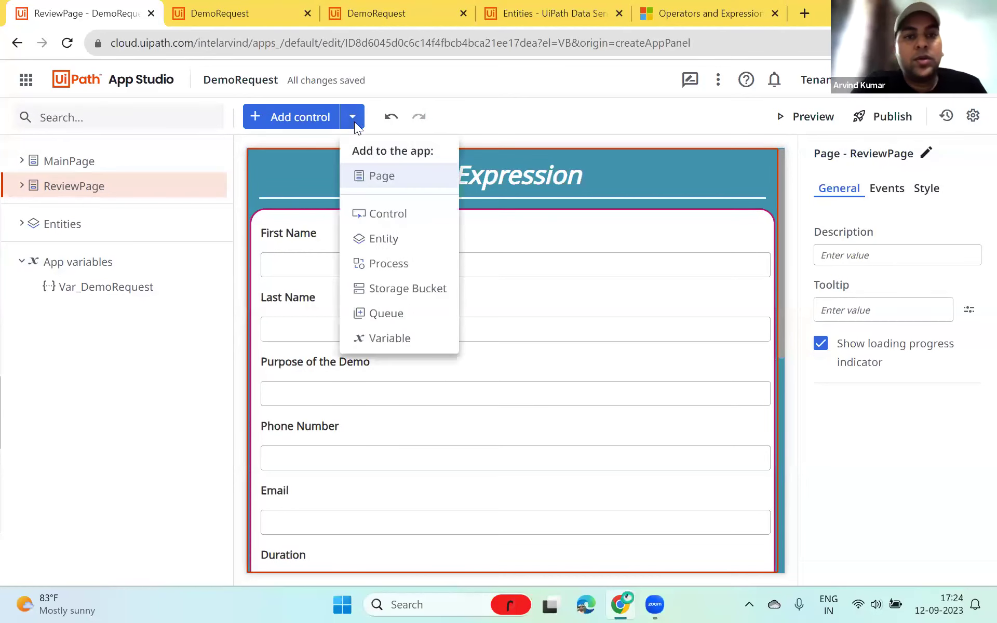
left_click(393, 340)
type("Var")
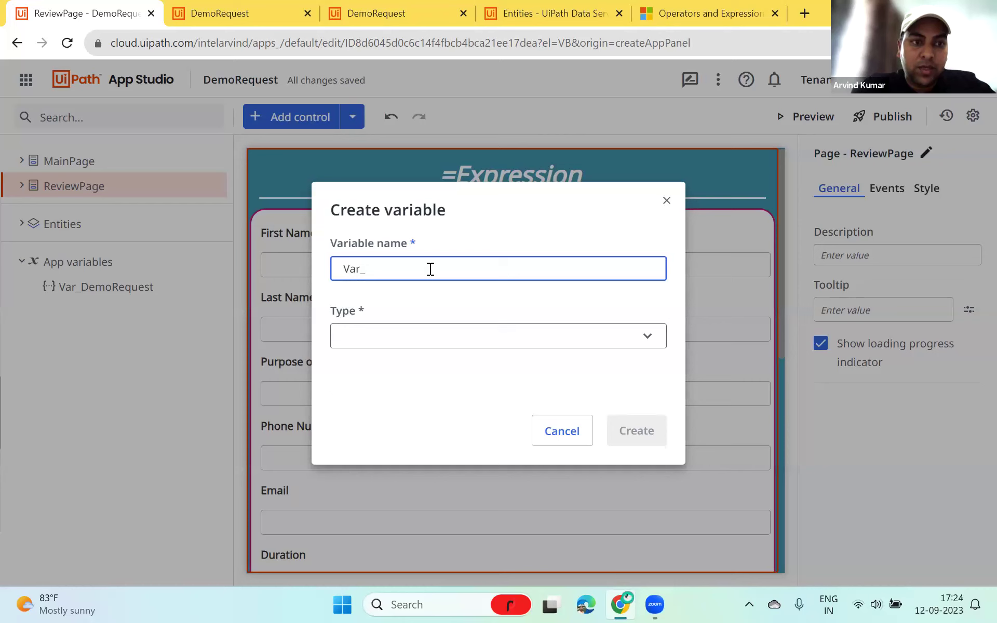
type("_De")
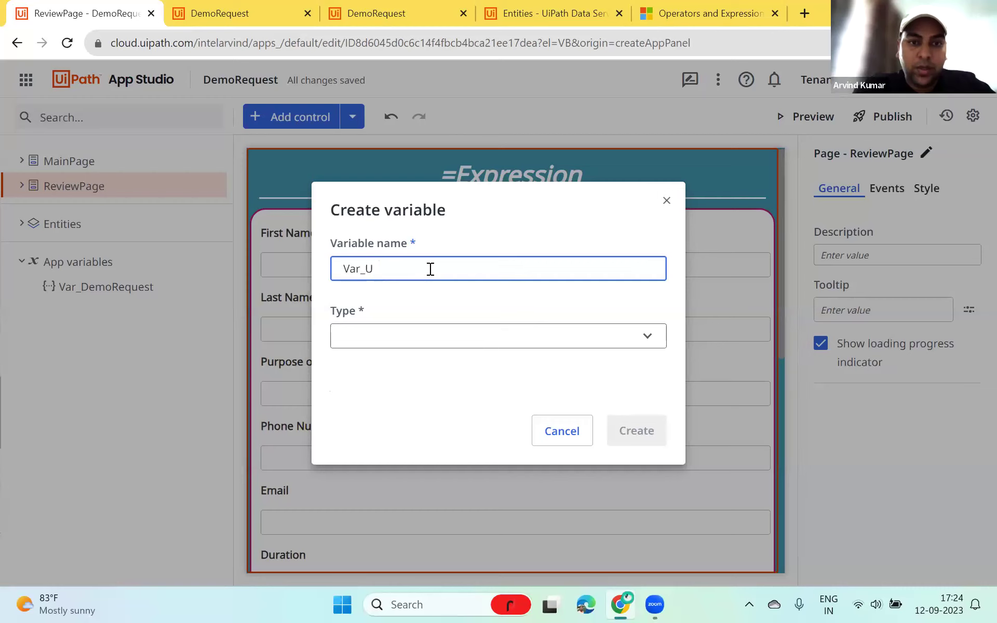
type("UiPath")
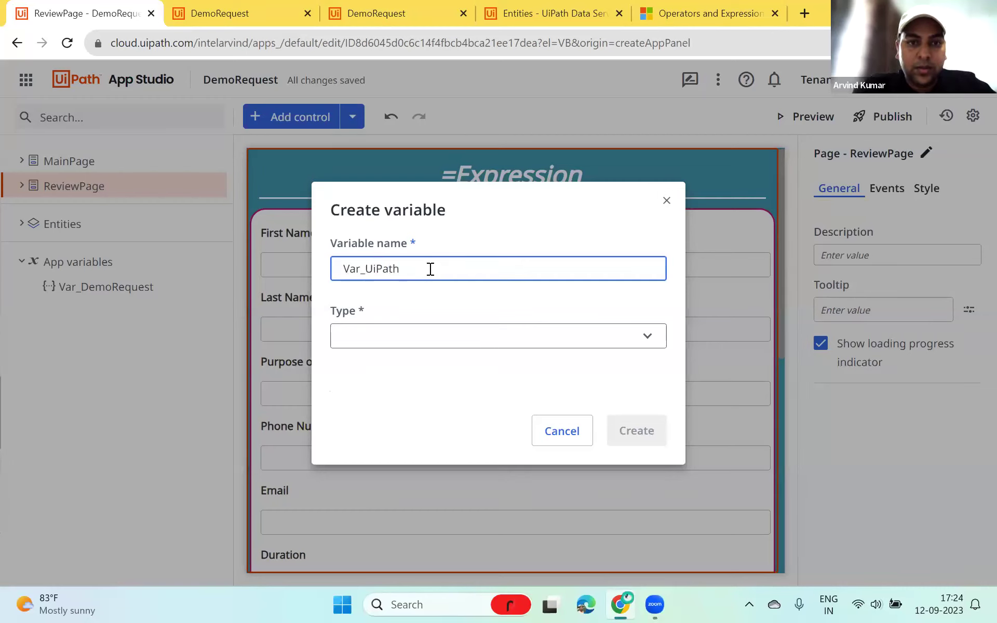
type("Session")
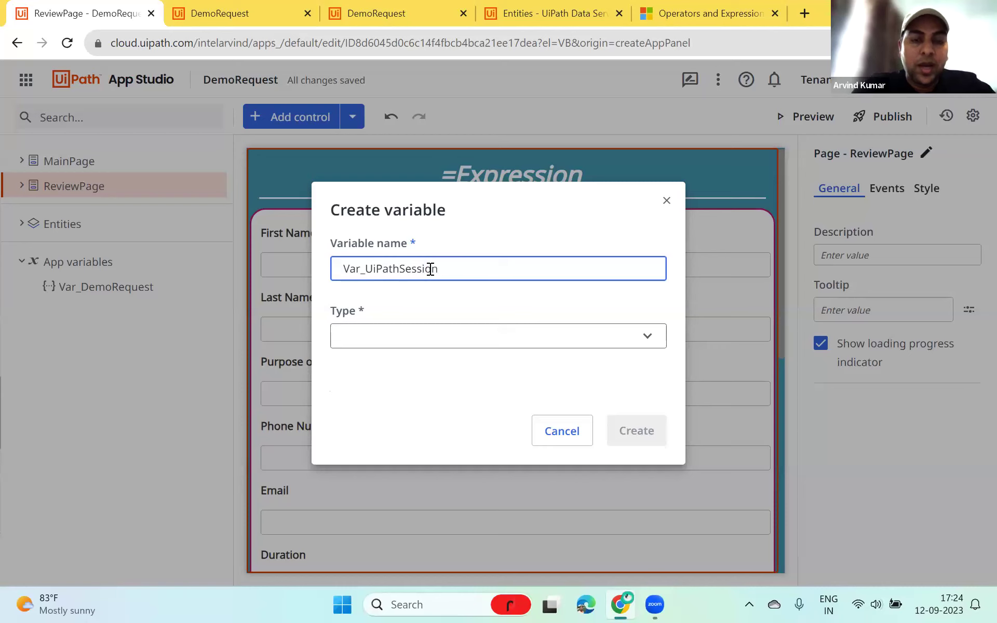
left_click(431, 337)
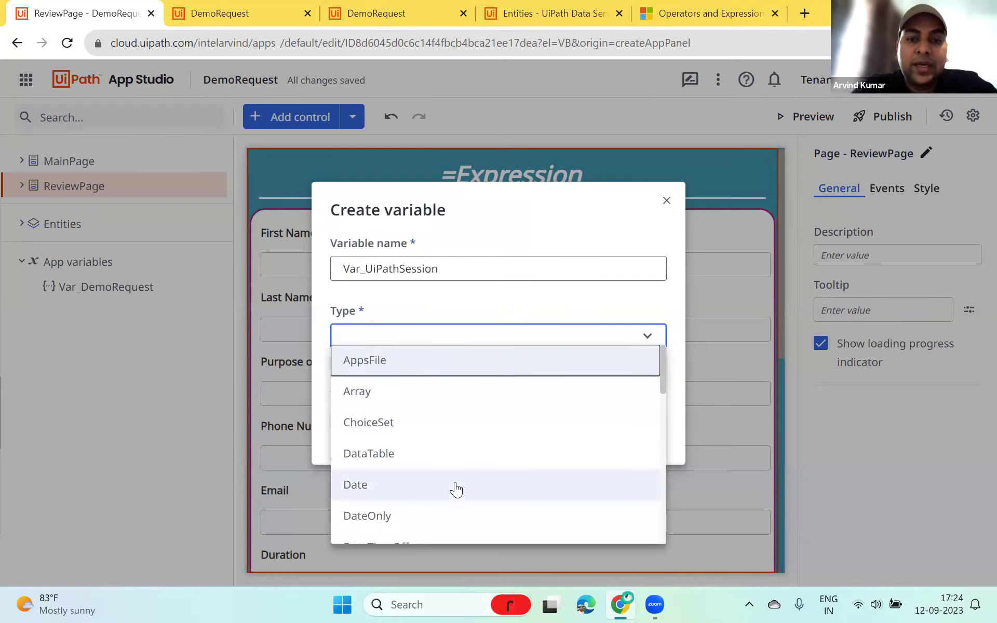
scroll(451, 483, "down", 2)
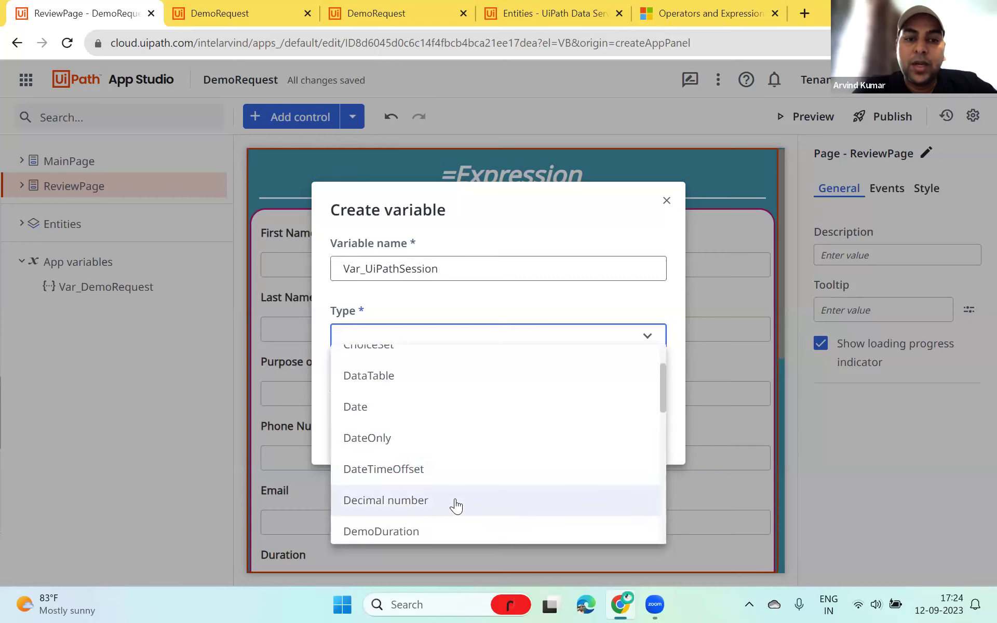
scroll(456, 507, "down", 2)
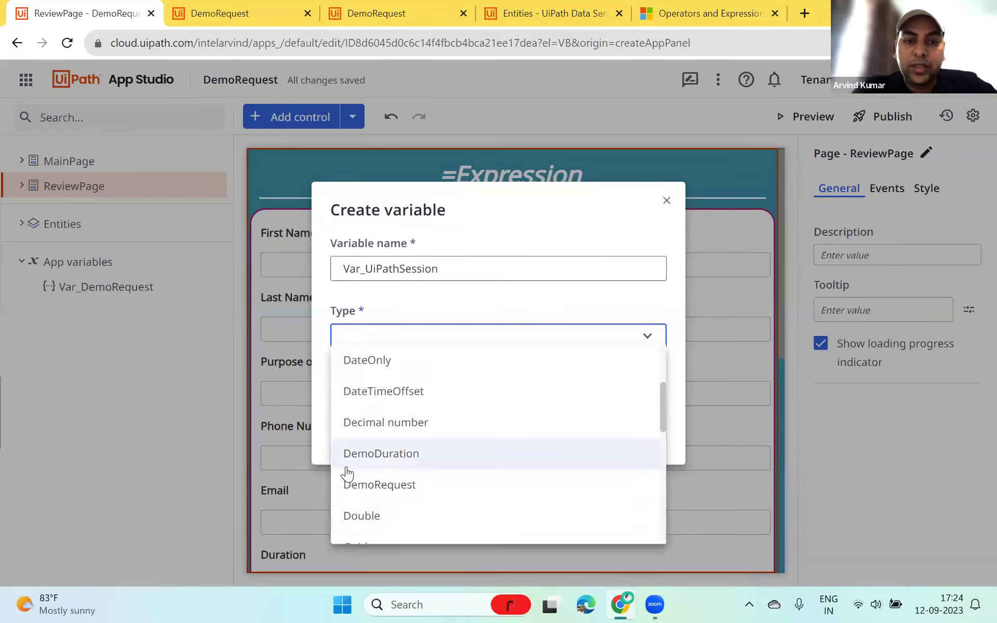
left_click(371, 492)
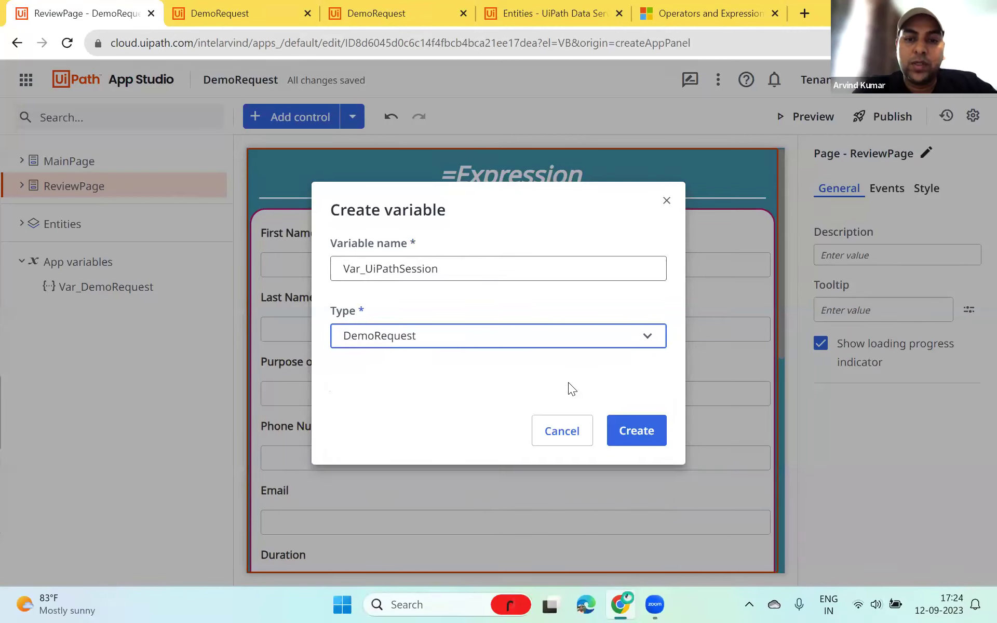
left_click(629, 436)
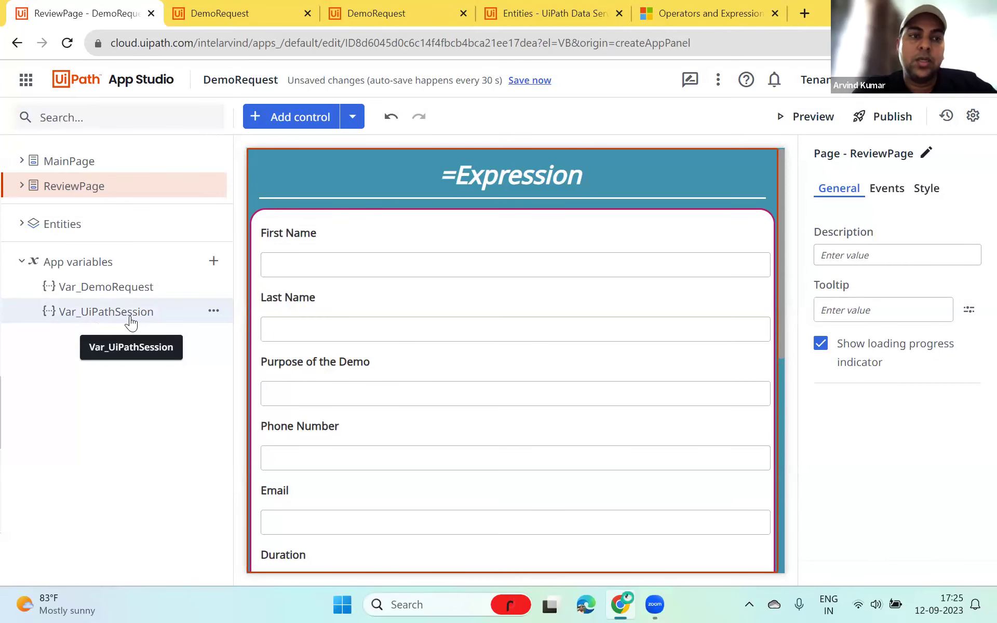
On MainPage, open EditGrid's Row selected rule and add a Set Value action above the existing one
left_click(78, 163)
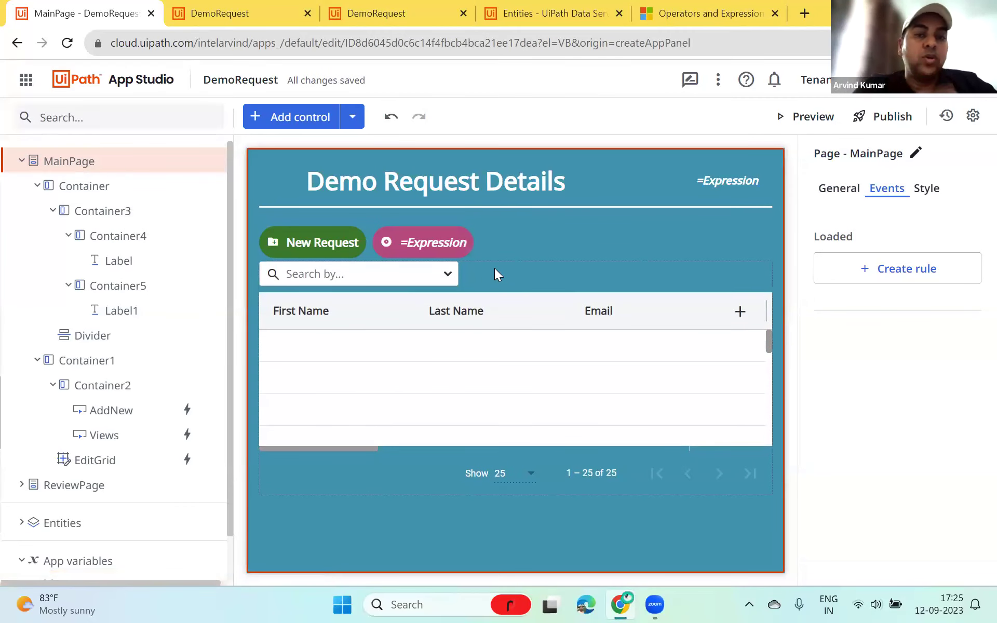
left_click(399, 394)
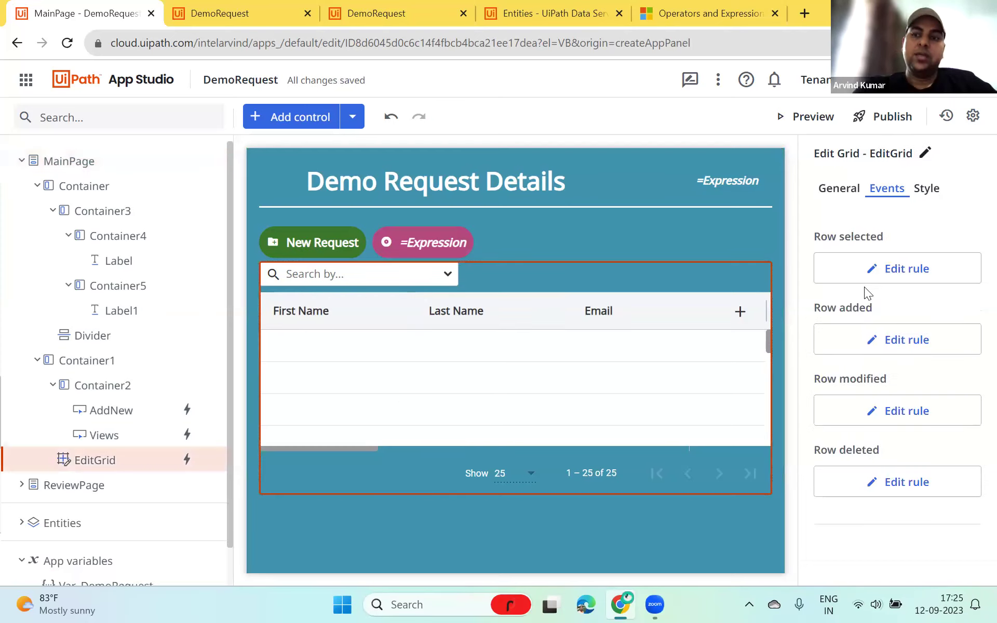
left_click(871, 272)
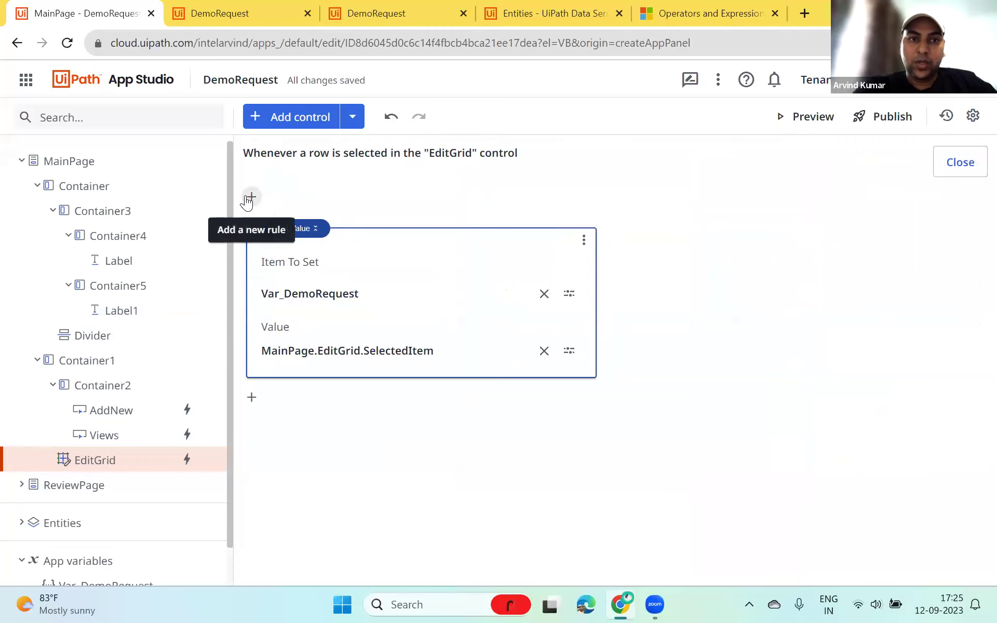
left_click(250, 199)
left_click(287, 242)
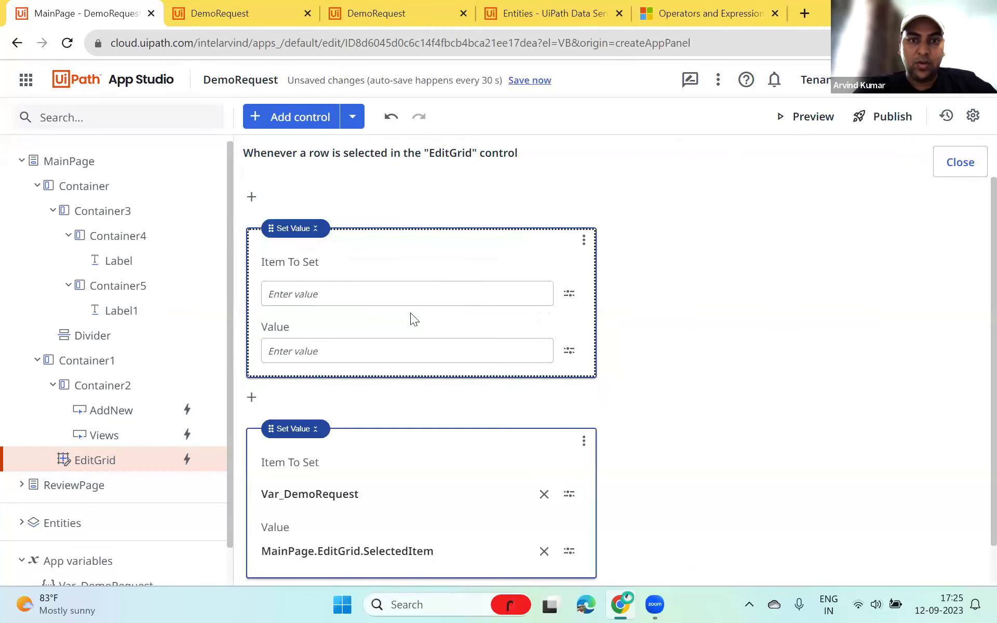
Set the new Set Value action's Item To Set to Var_UiPathSession and save the expression
left_click(569, 294)
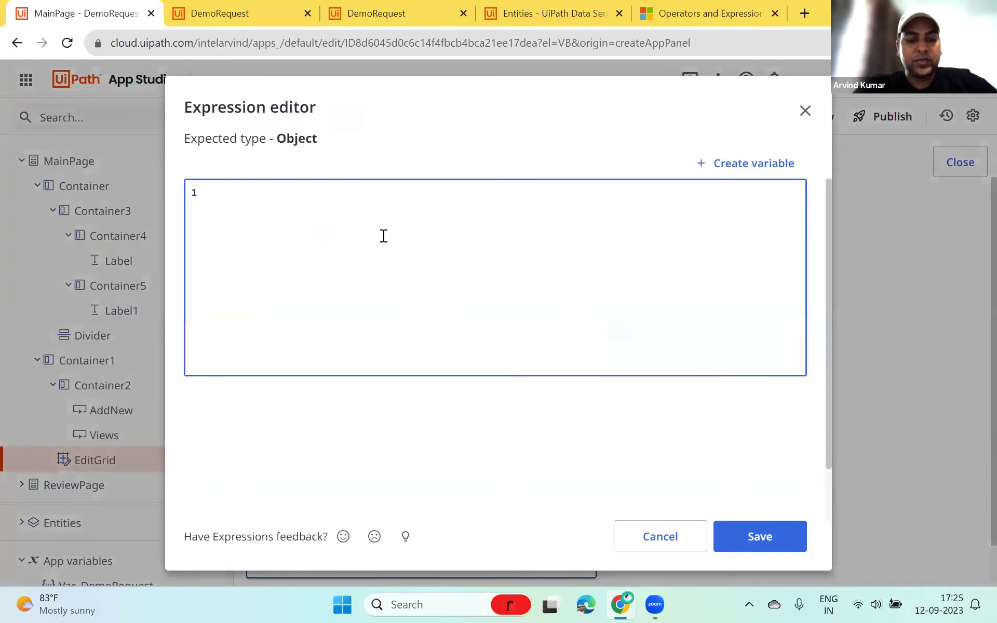
type("var_")
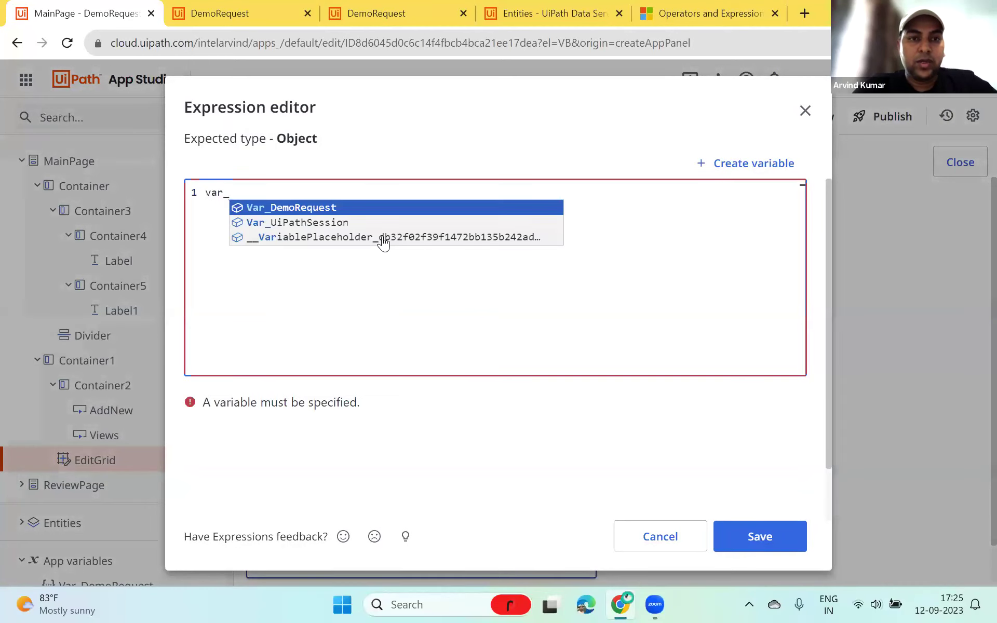
key("Down")
key("Return")
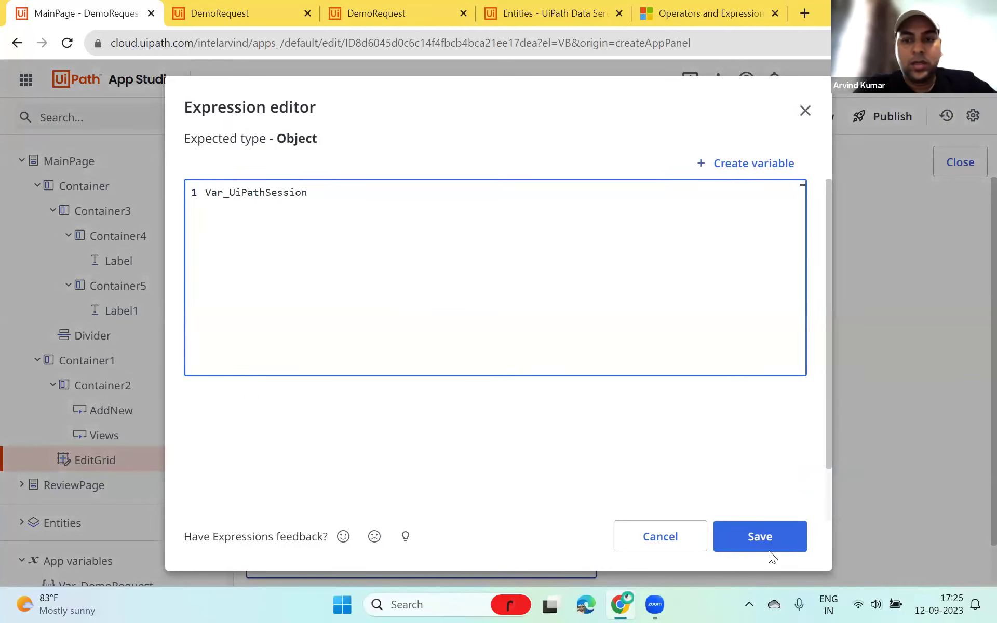
left_click(788, 542)
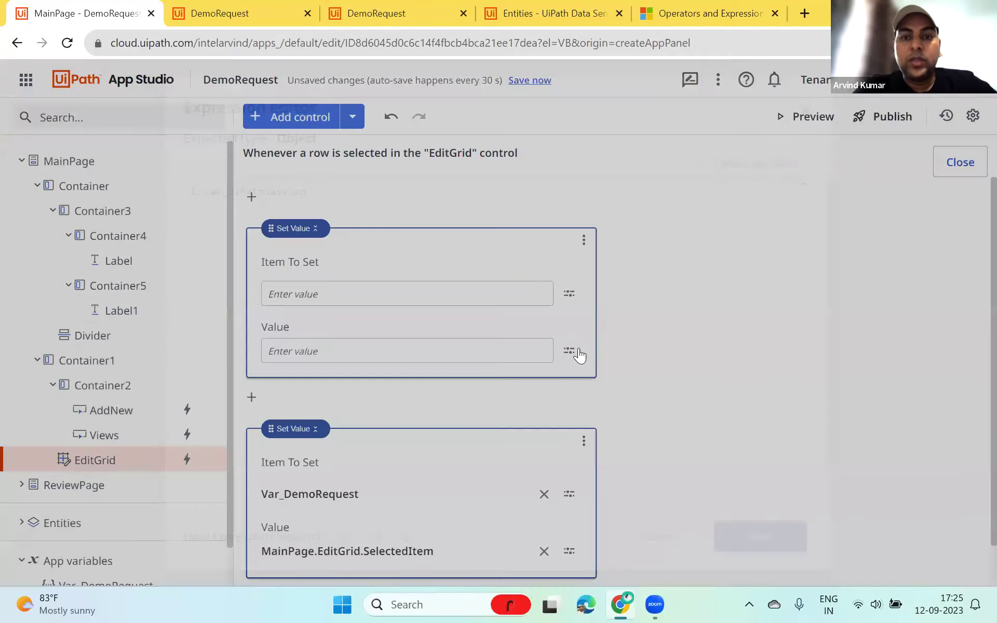
Set the new action's Value to MainPage.EditGrid.SelectedItem, save the expression and close the rule
left_click(573, 351)
left_click(610, 384)
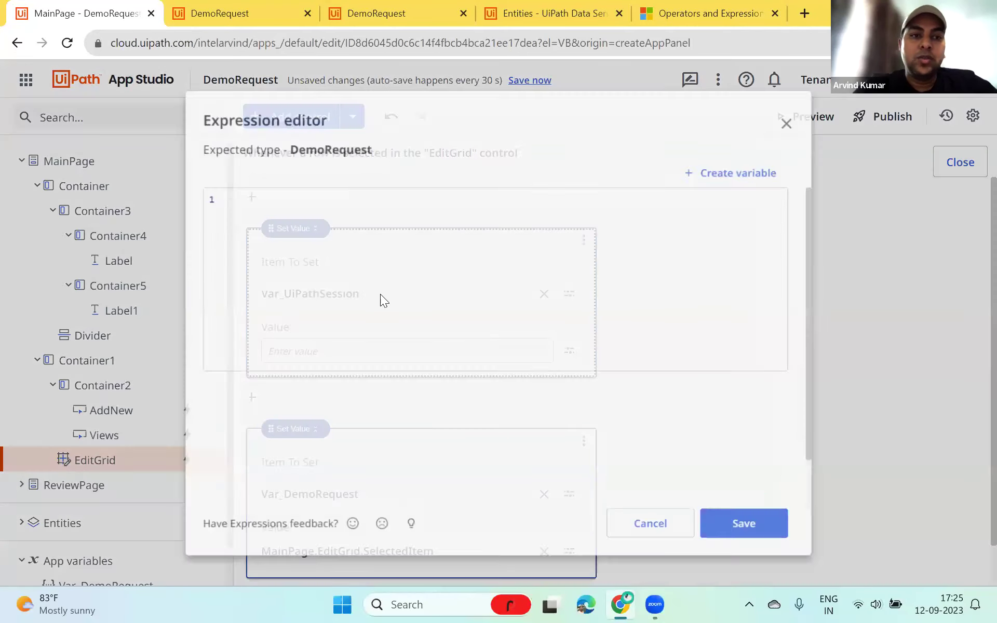
type("main")
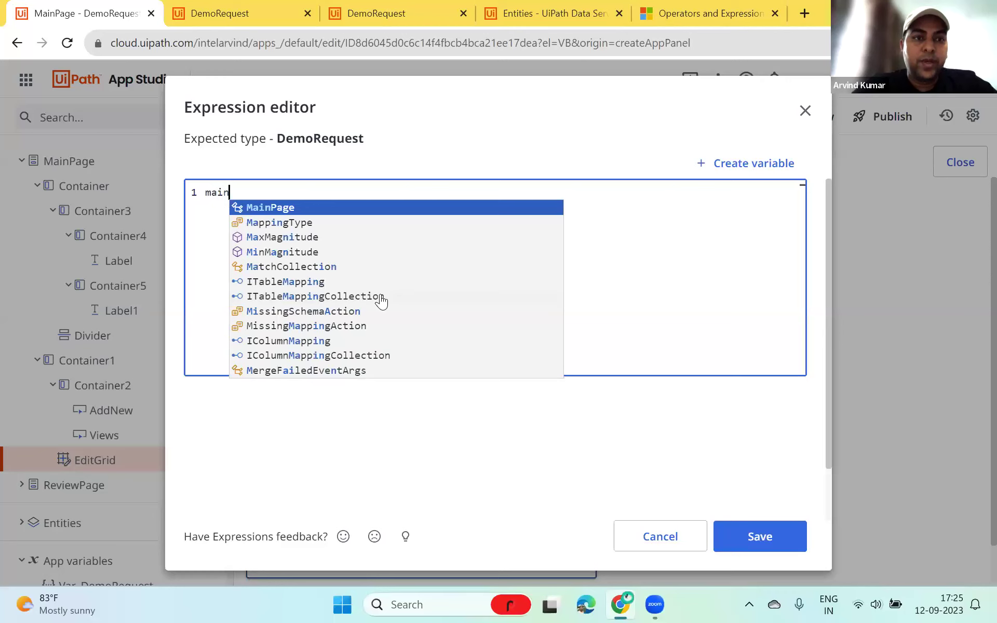
key("Return")
type(".ed")
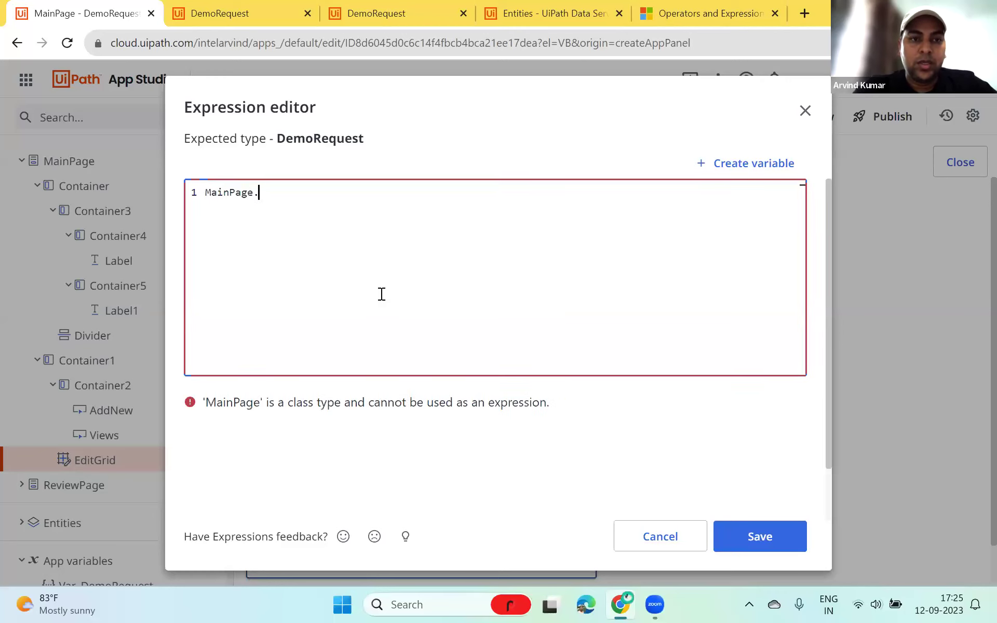
key("BackSpace")
key("BackSpace")
type(".Ed")
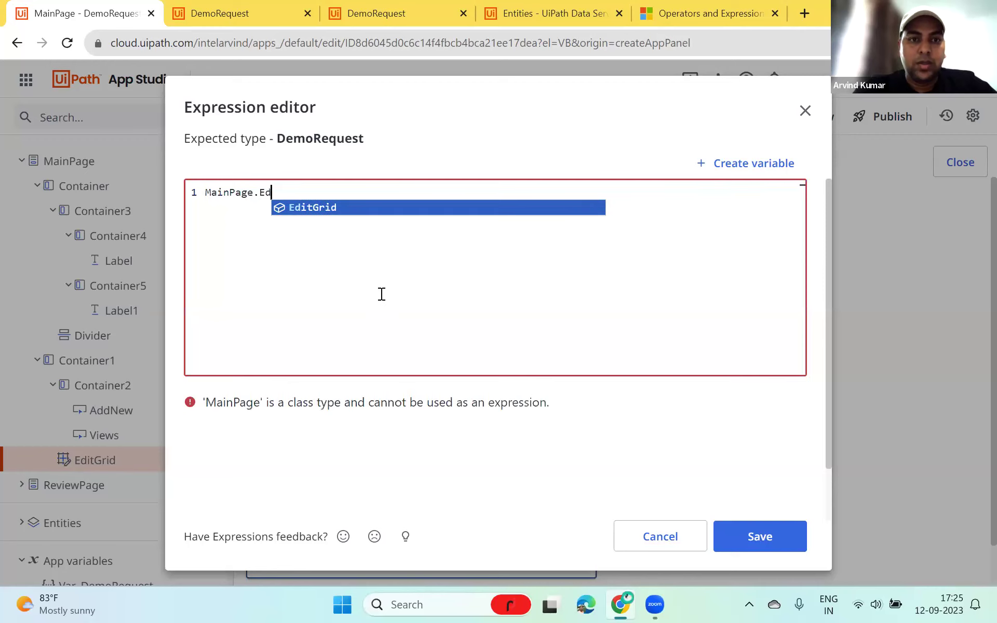
key("Return")
type(".")
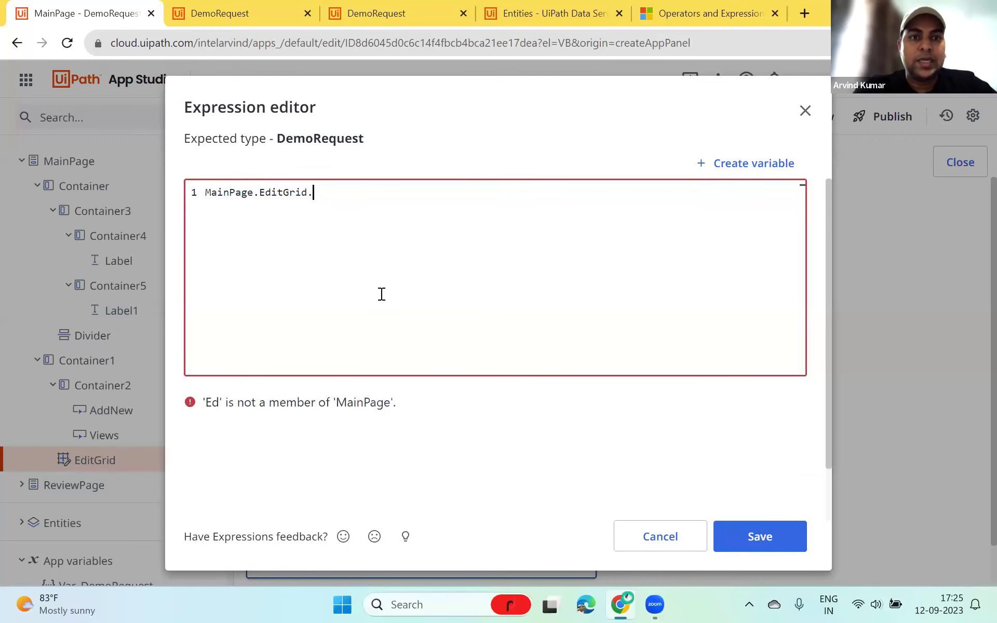
type("se")
key("BackSpace")
key("BackSpace")
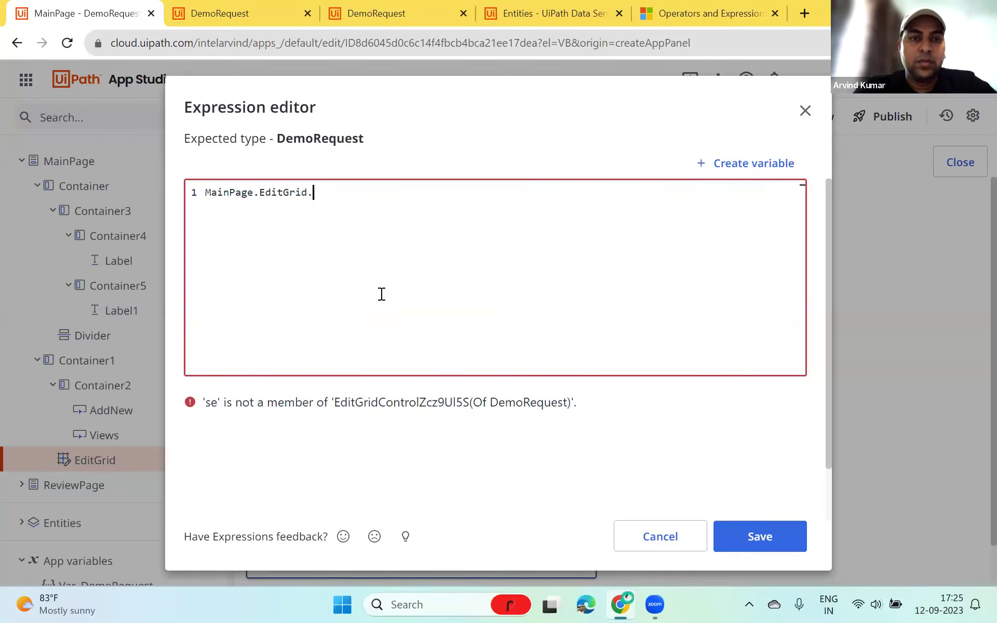
type(".")
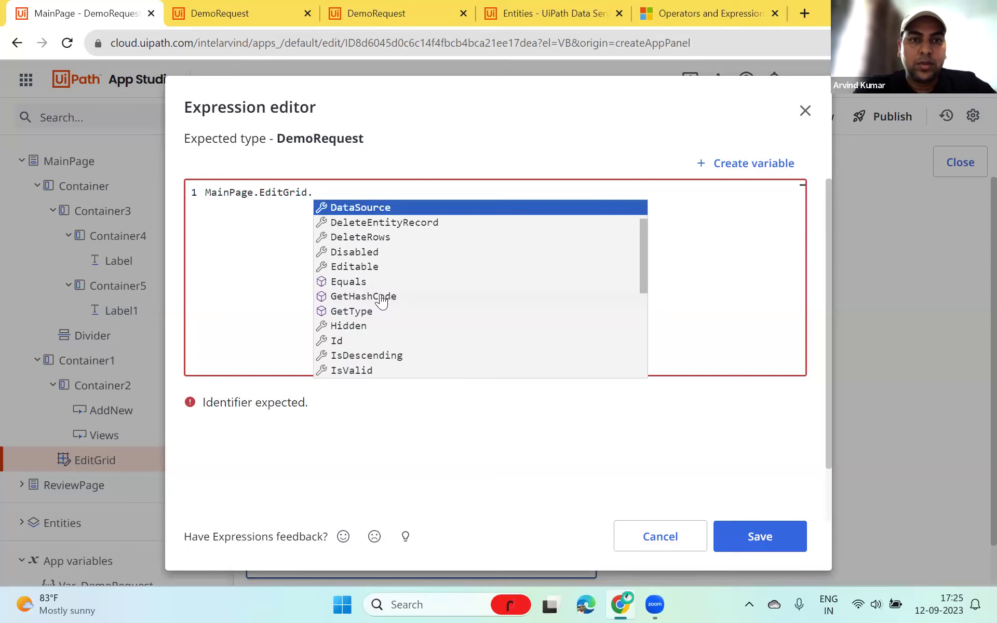
type("se")
key("Return")
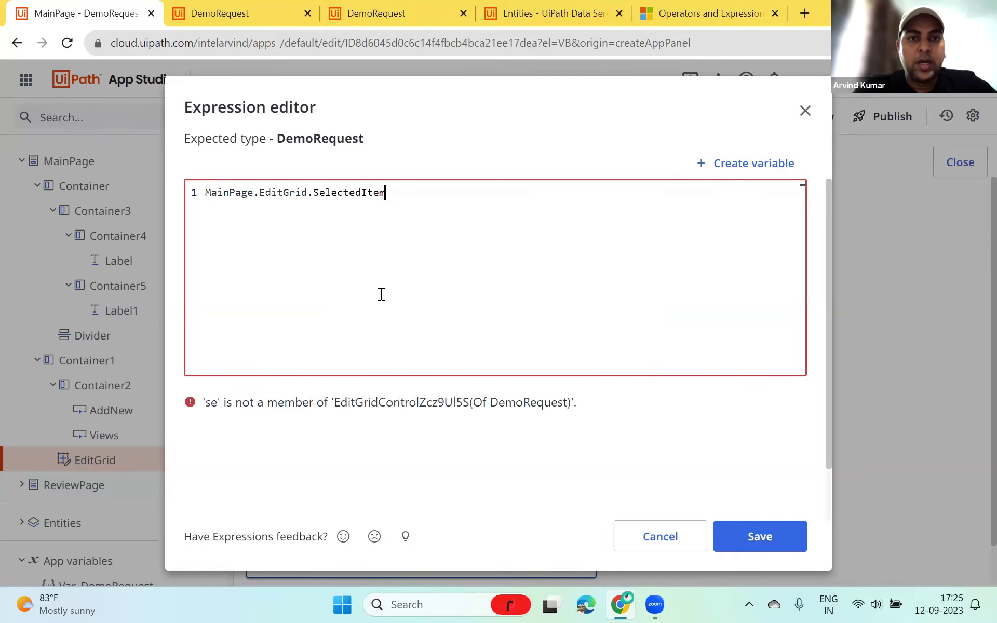
left_click_drag(387, 193, 230, 173)
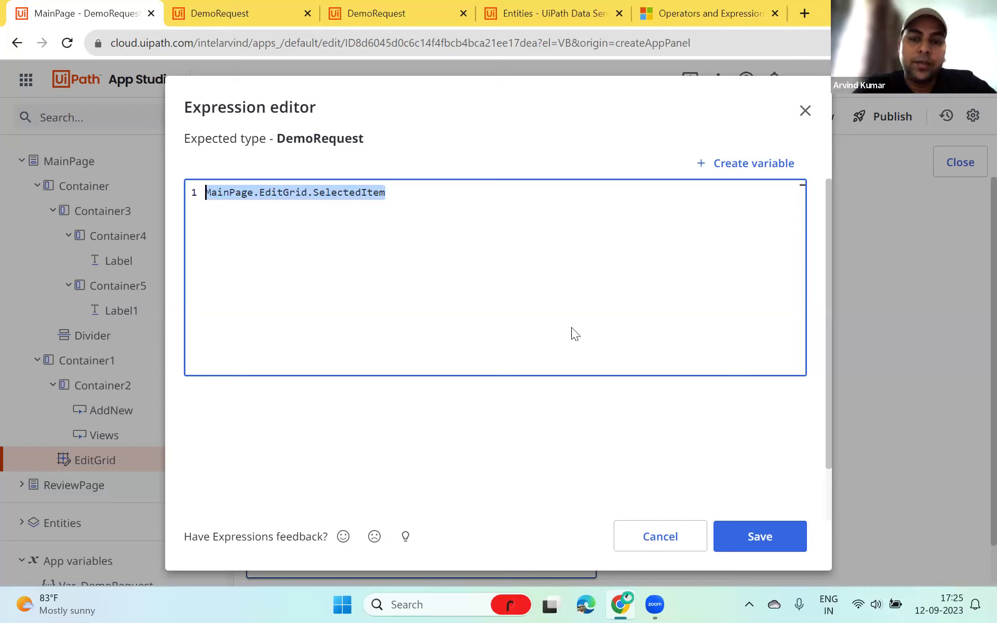
left_click(731, 549)
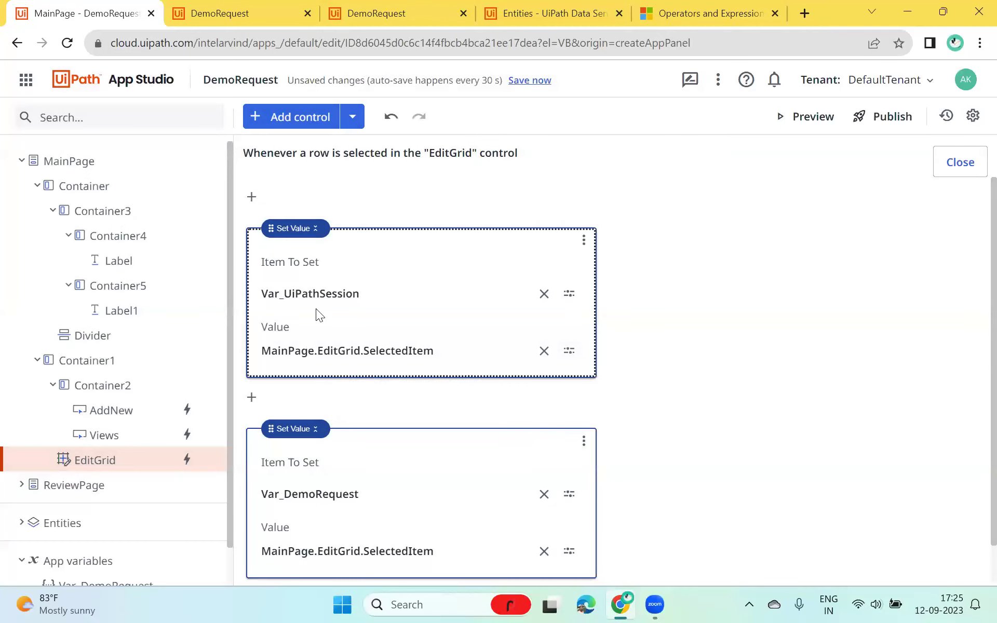
left_click(947, 167)
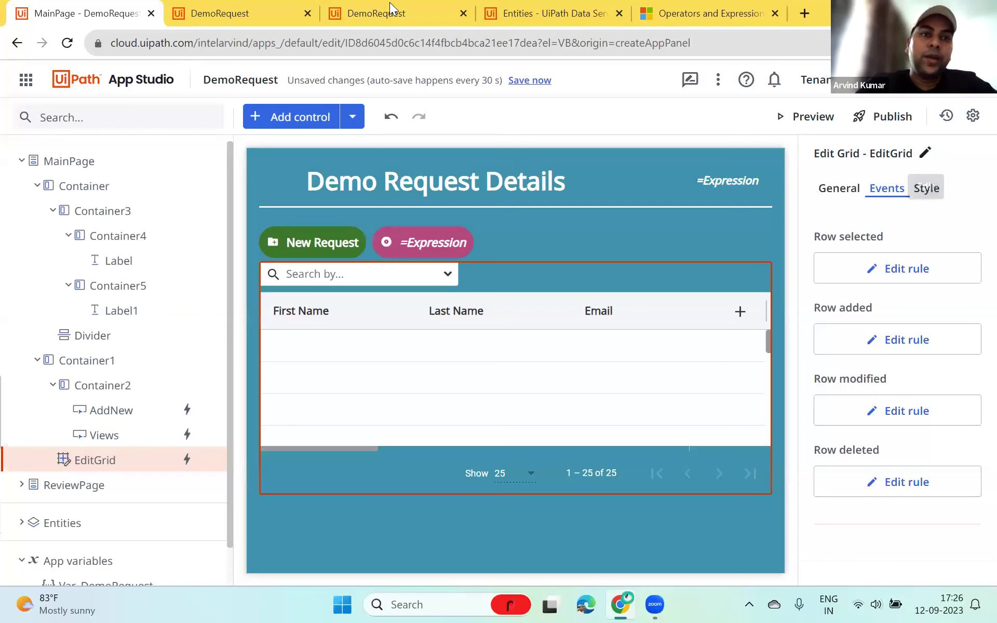
Look over the request rows in the running DemoRequest app, return to App Studio and check the app variables
left_click(239, 13)
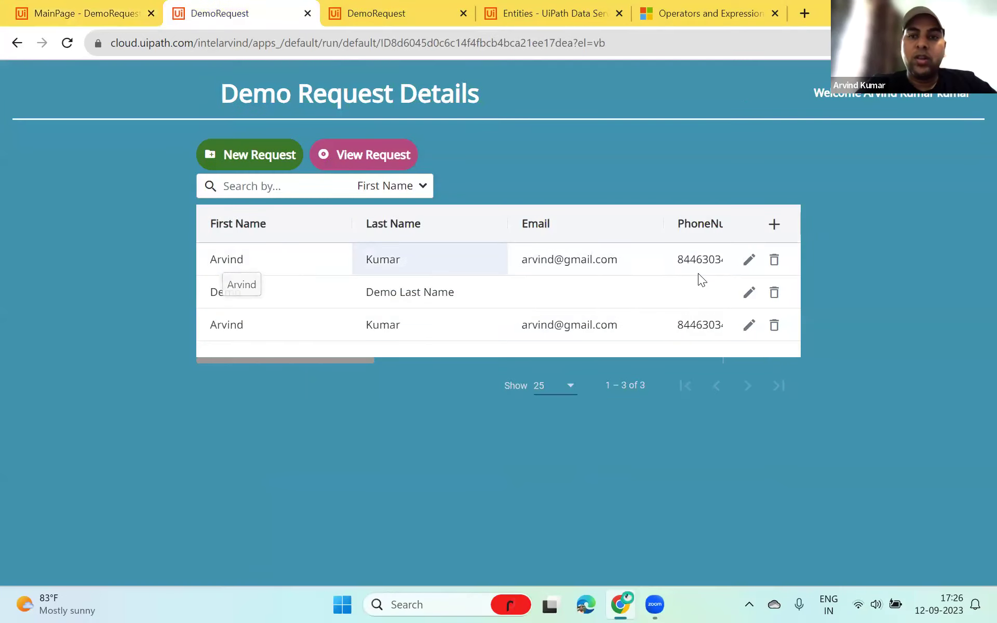
left_click(16, 11)
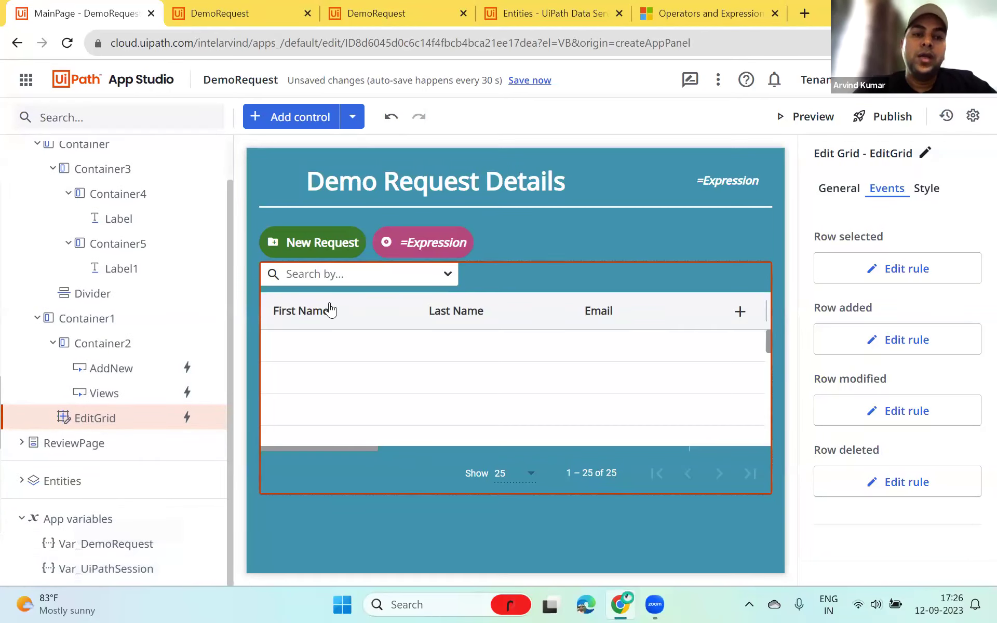
scroll(46, 223, "up", 1)
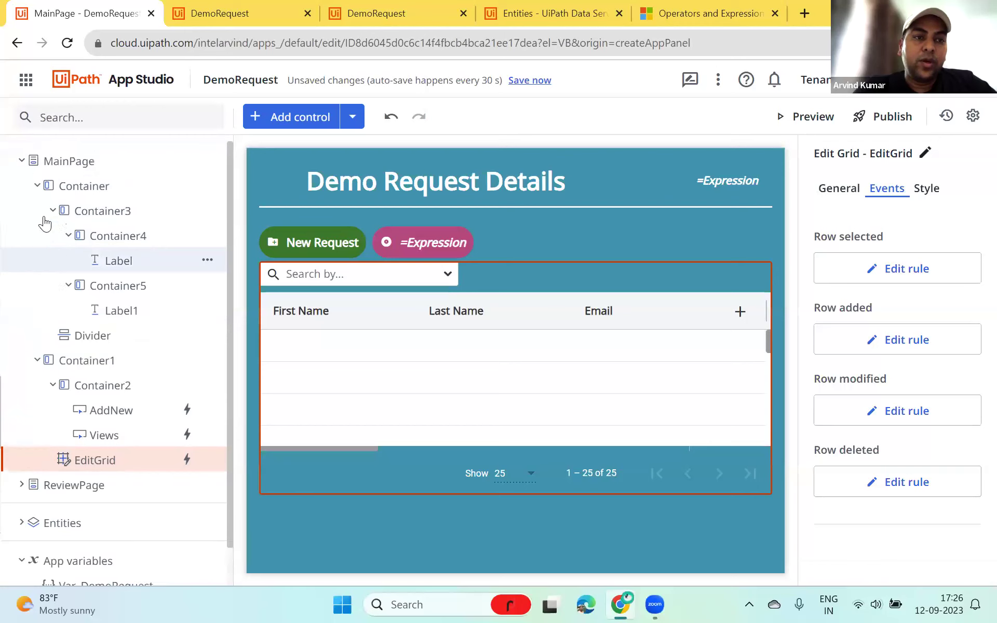
Open ReviewPage in the control tree and select its First Name textbox
left_click(22, 160)
left_click(53, 187)
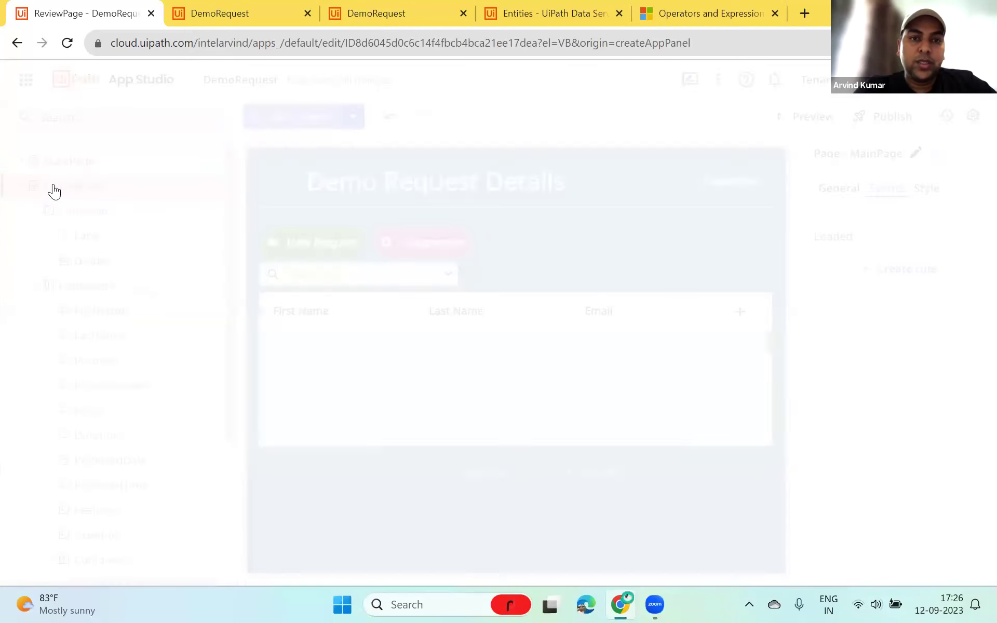
left_click(449, 269)
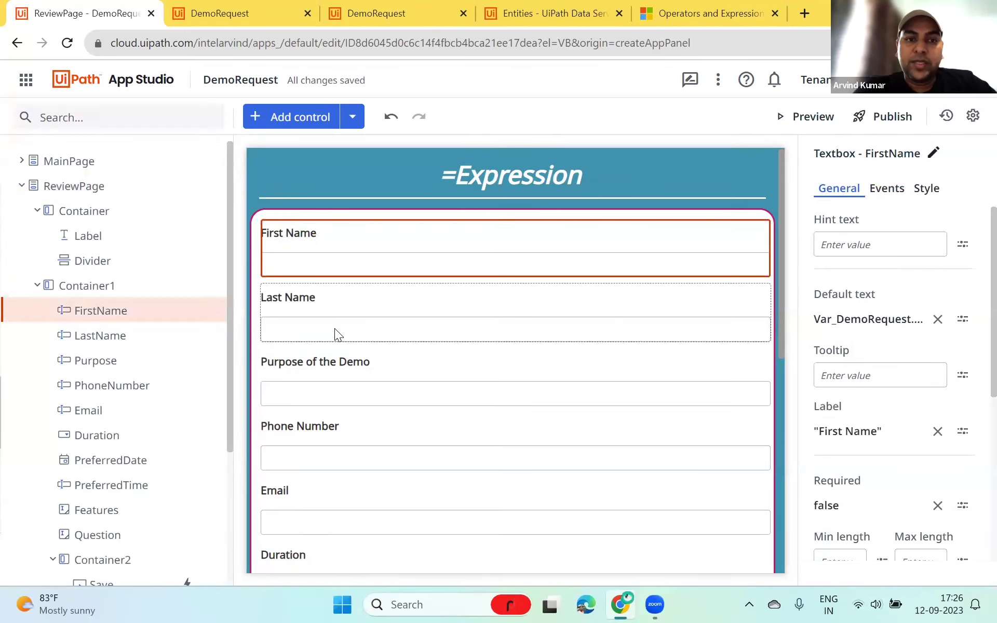
Set the FirstName textbox's Default text to Var_UiPathSession.FirstName and save the expression
left_click(866, 321)
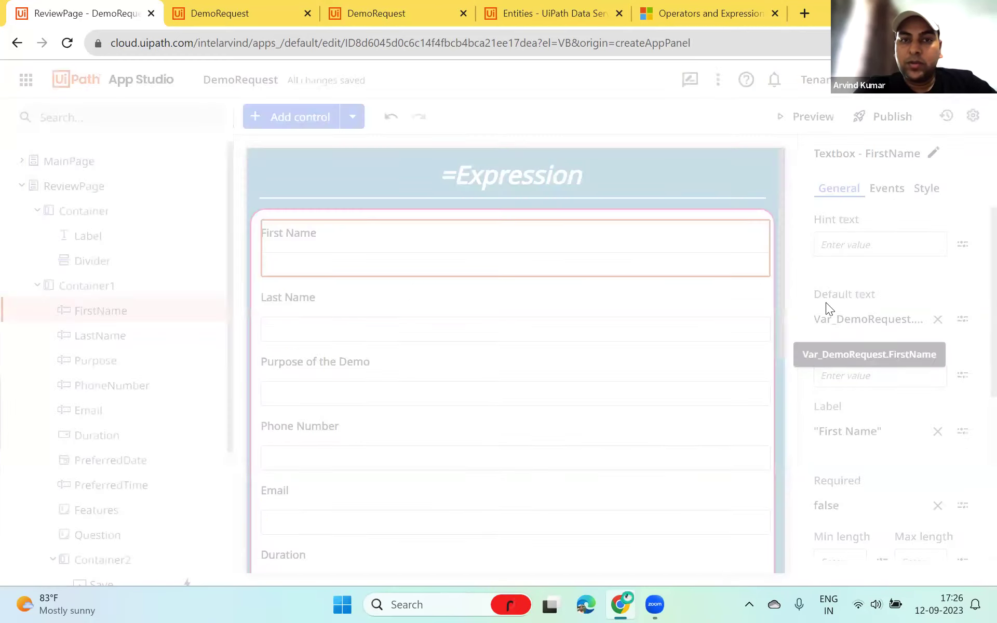
key("BackSpace")
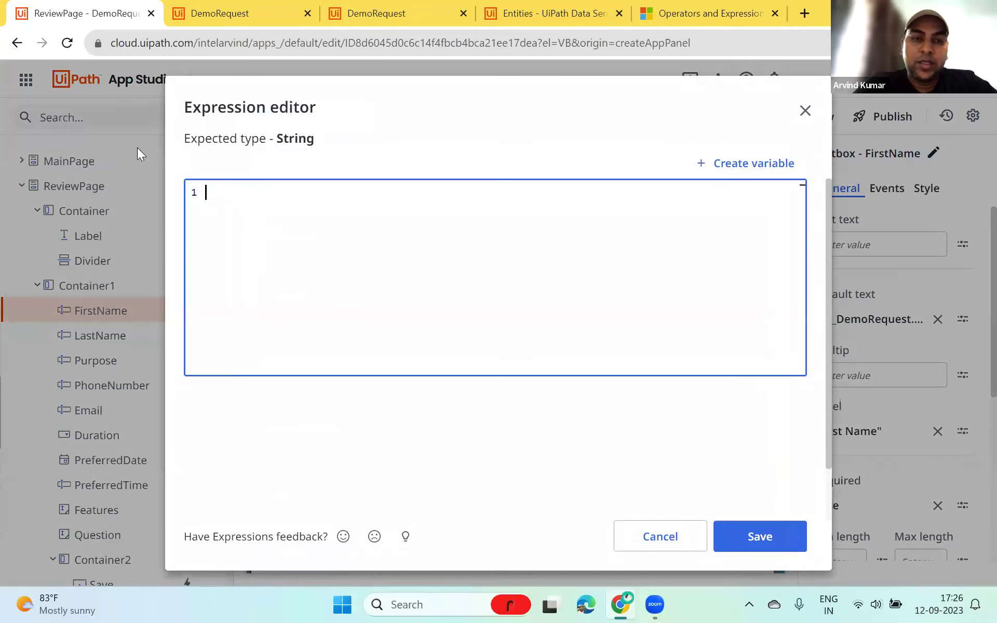
key("ctrl+space")
type("var_")
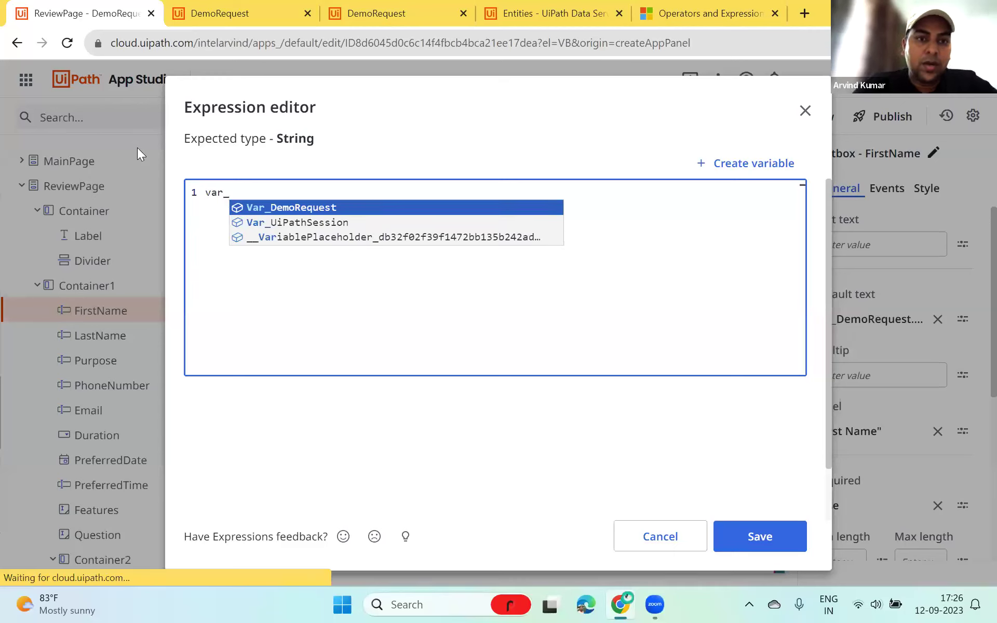
key("Down")
key("Return")
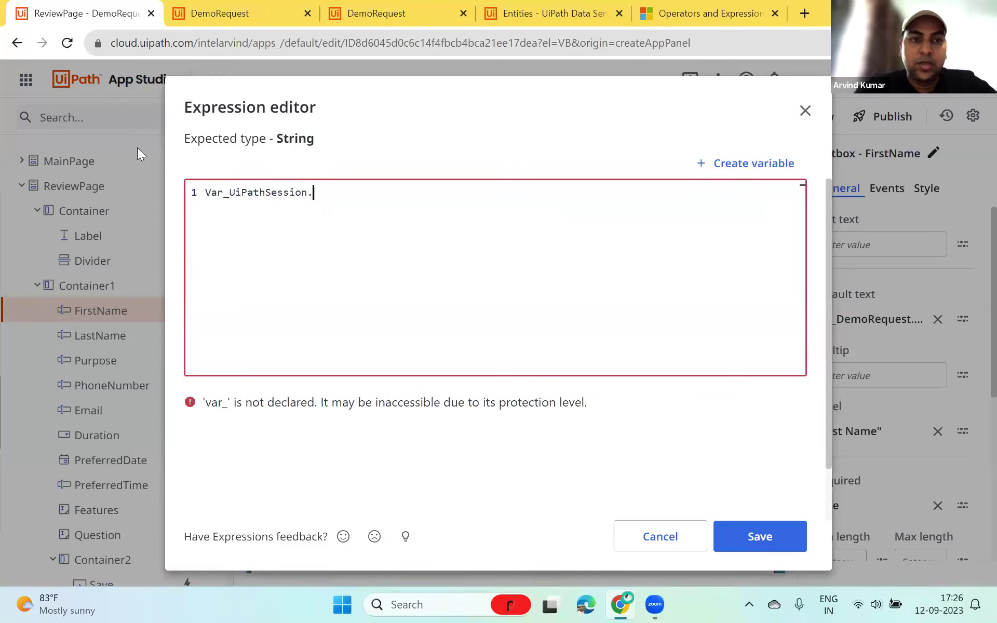
type(".F")
key("BackSpace")
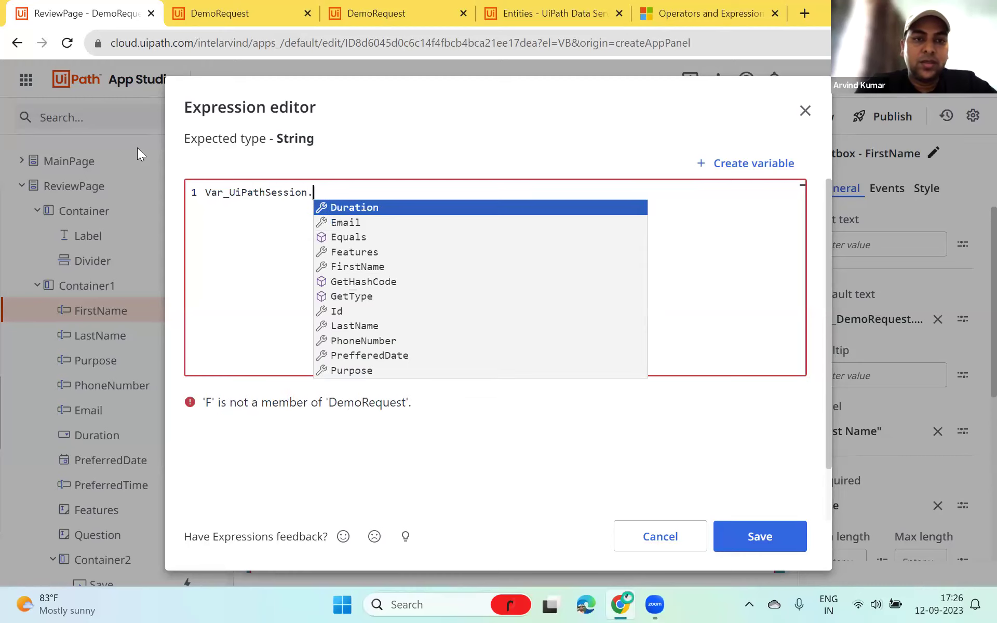
type("fi")
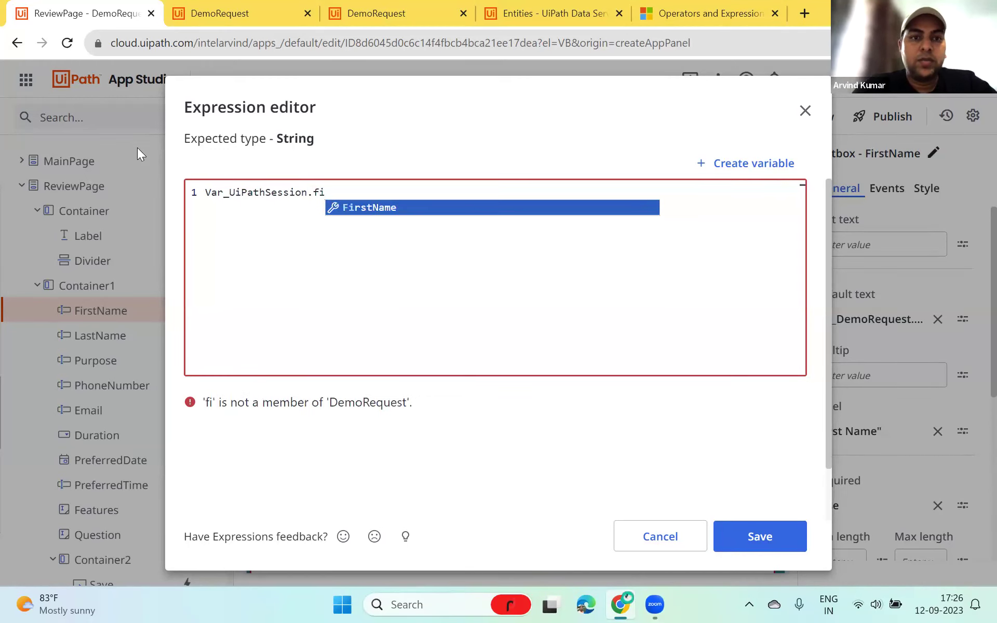
key("Return")
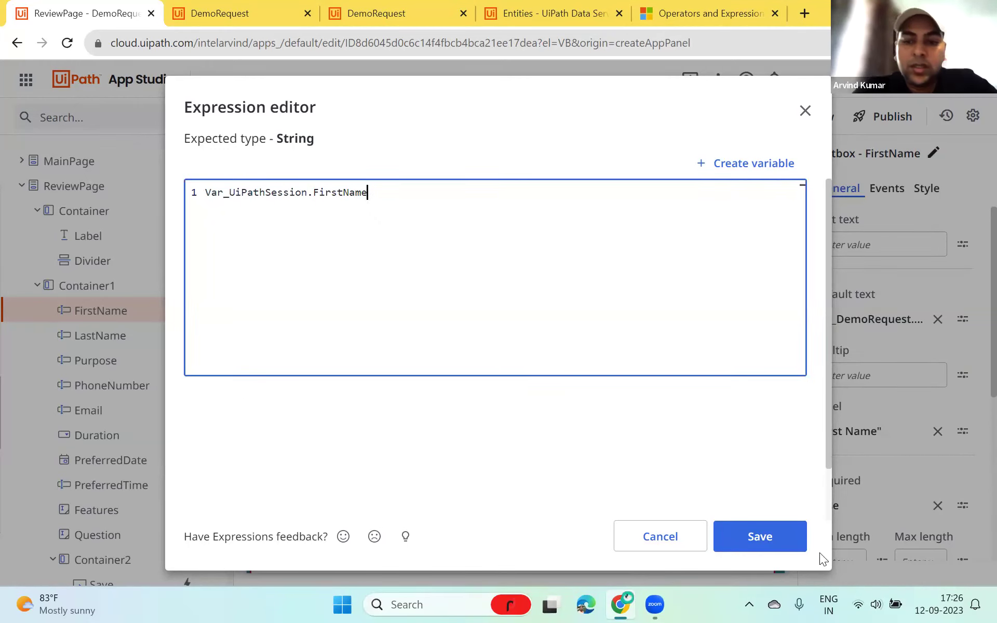
left_click(771, 544)
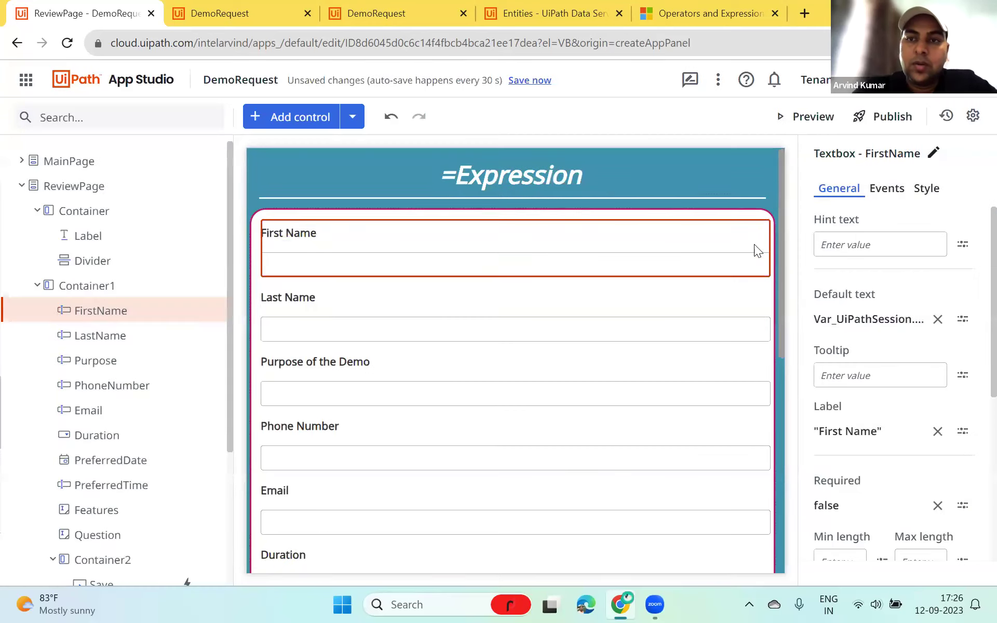
Preview the app, view the Demo row's request, check its First Name value and cancel the form
left_click(815, 123)
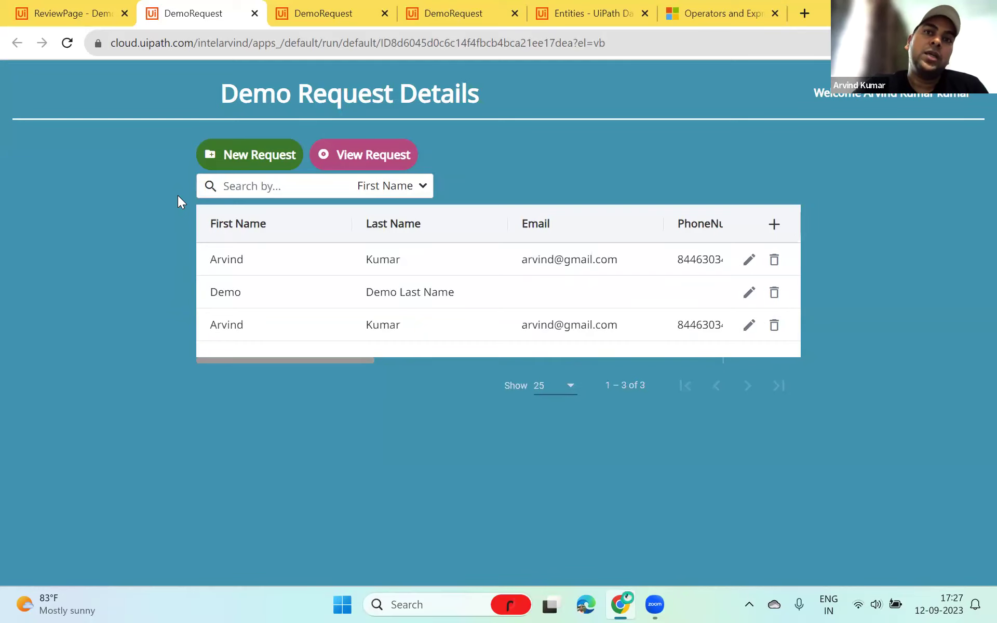
left_click(228, 298)
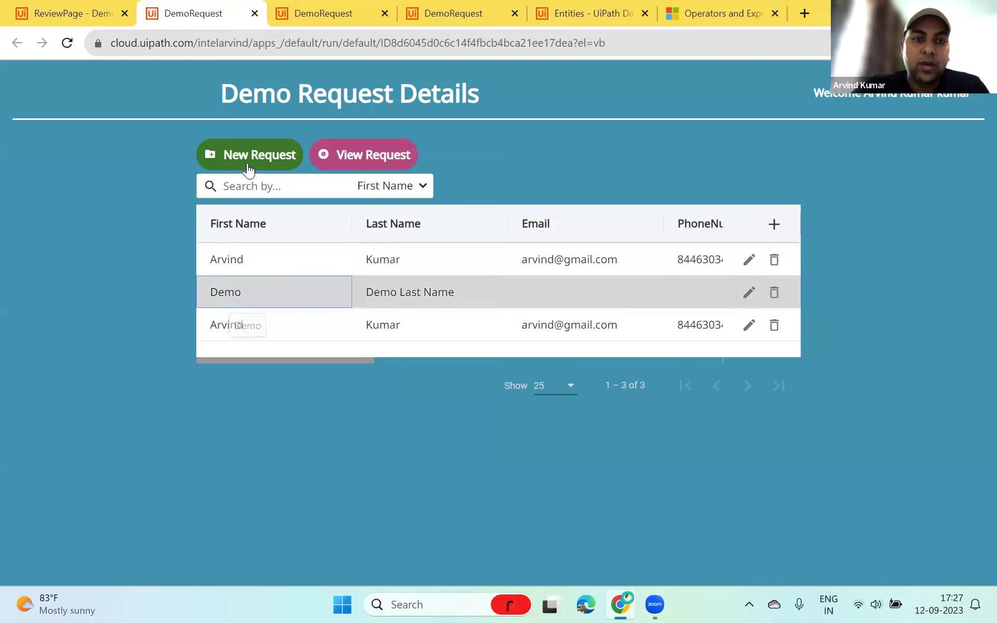
left_click(362, 158)
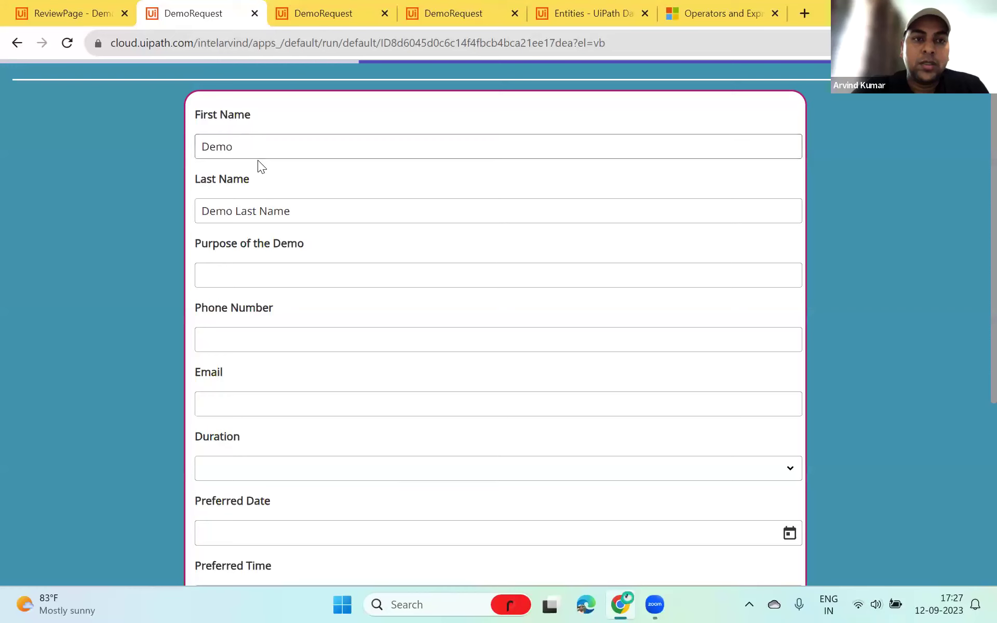
left_click(237, 147)
left_click_drag(236, 147, 146, 148)
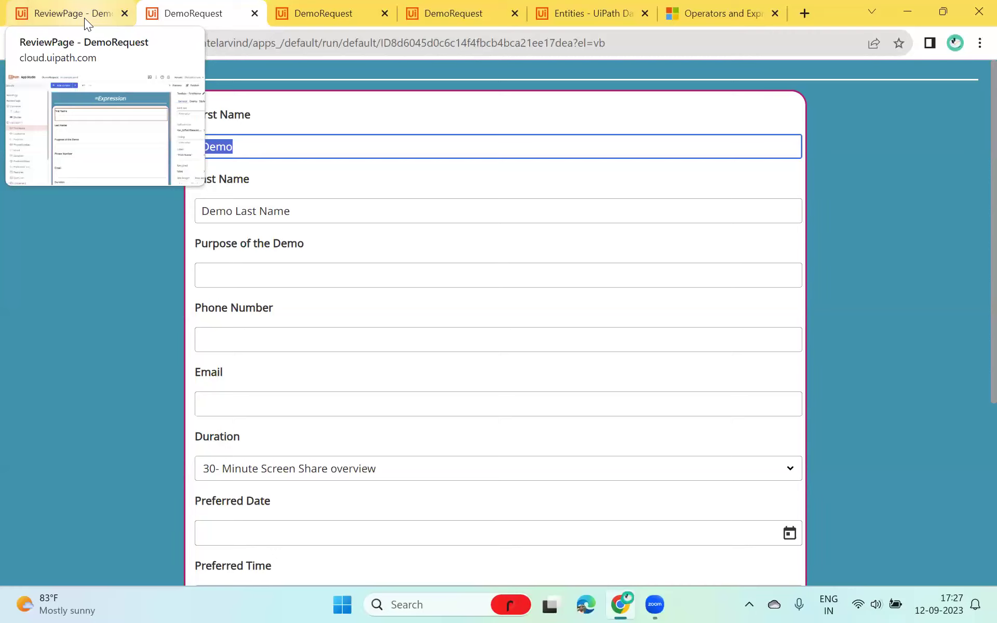
scroll(463, 471, "down", 5)
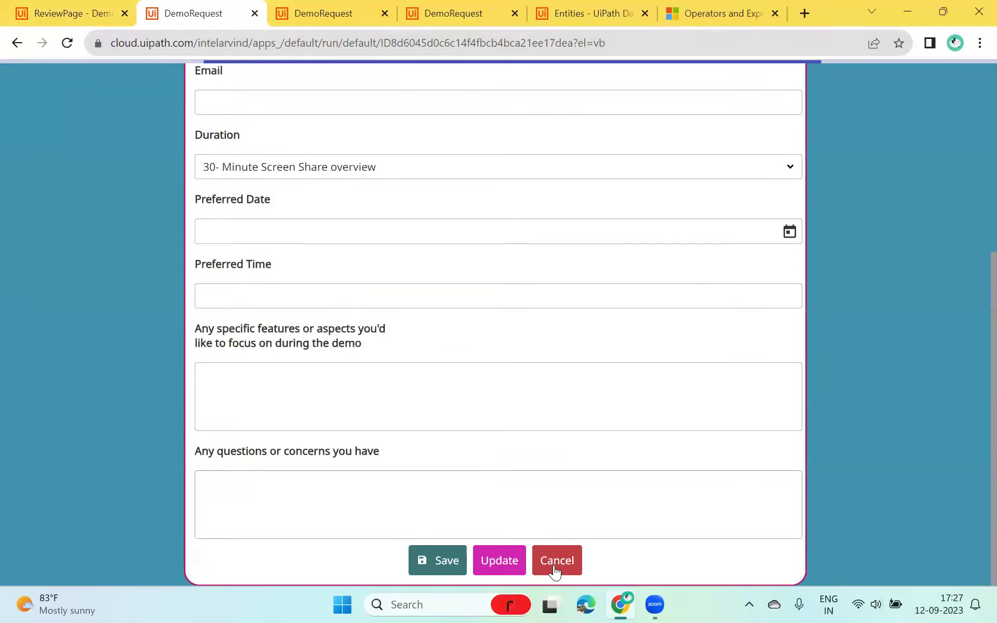
left_click(555, 566)
Create a new request with First Name UiPath Session and Last Name Tuesday, and save it
left_click(258, 152)
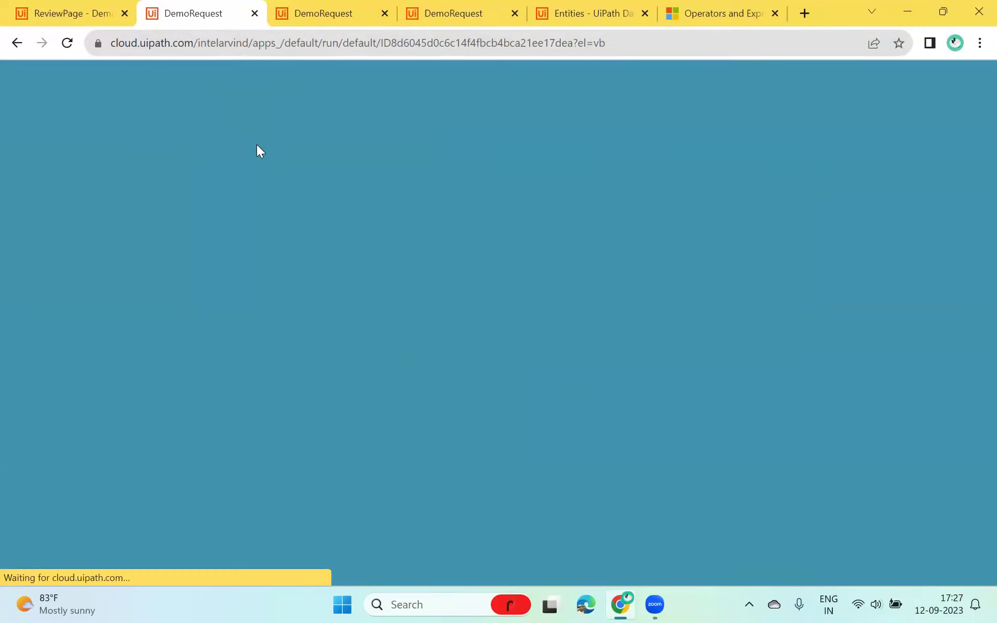
left_click(280, 174)
key("ctrl+a")
key("BackSpace")
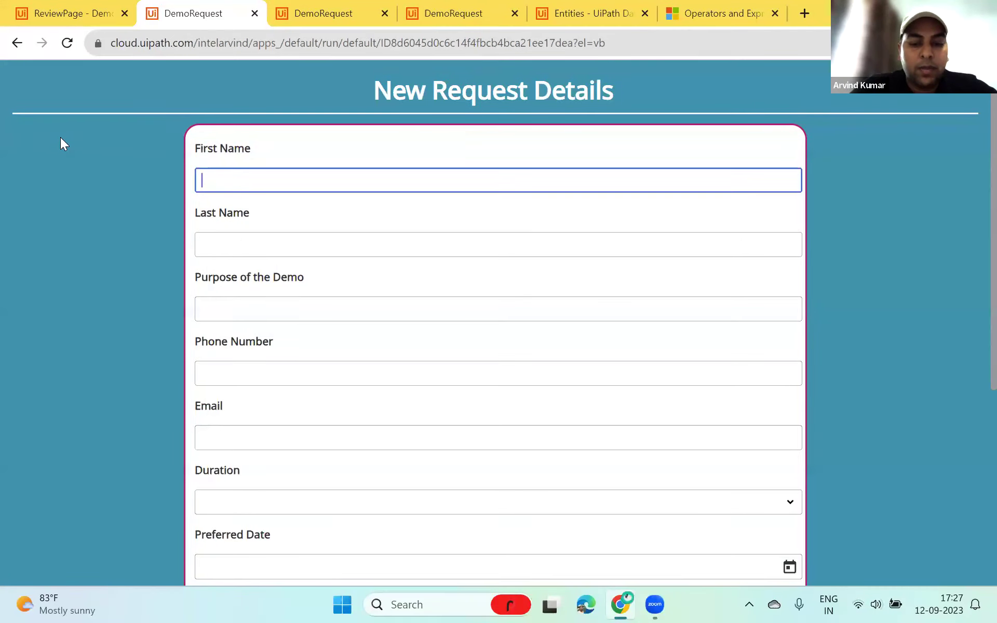
type("UiPath Session")
key("Tab")
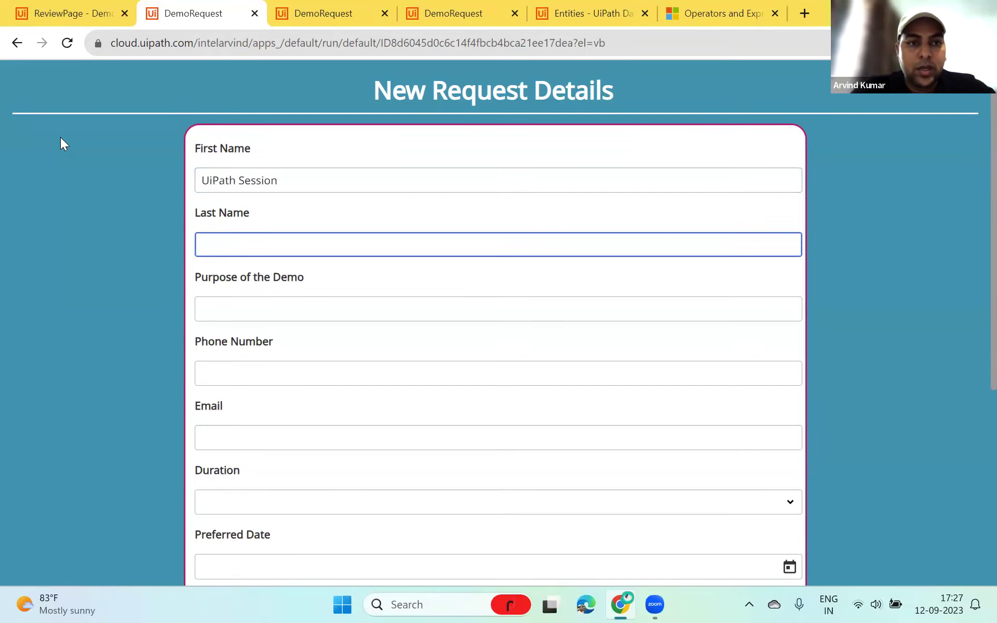
type("2")
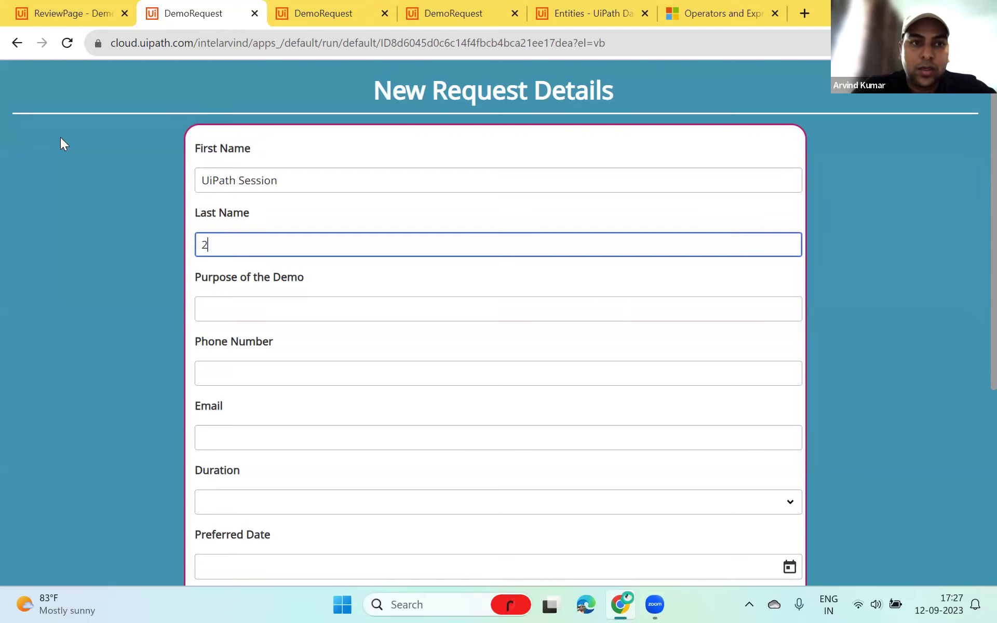
type("Tuesday")
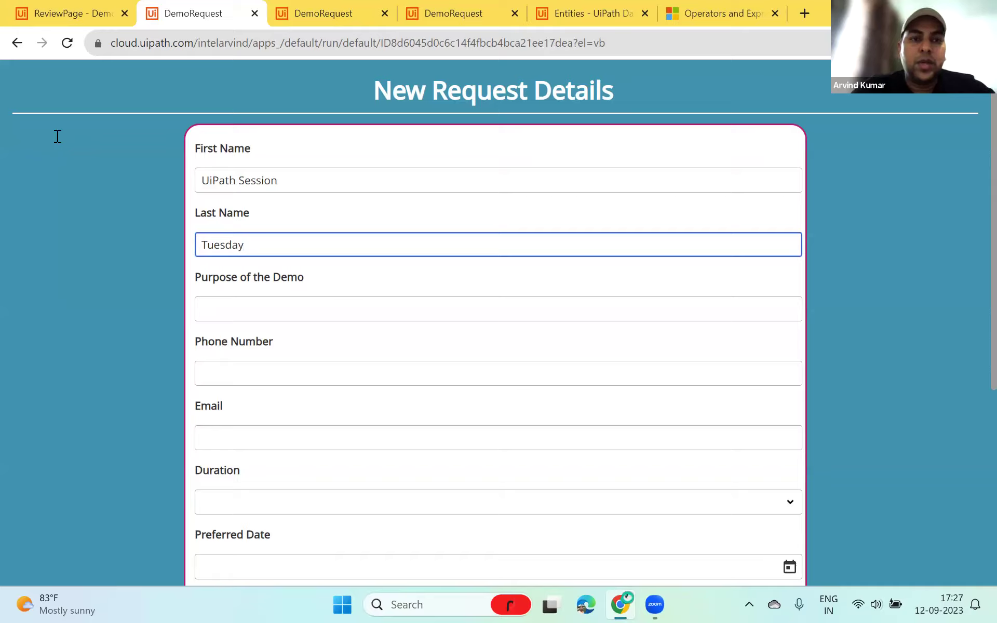
scroll(561, 448, "down", 6)
left_click(476, 565)
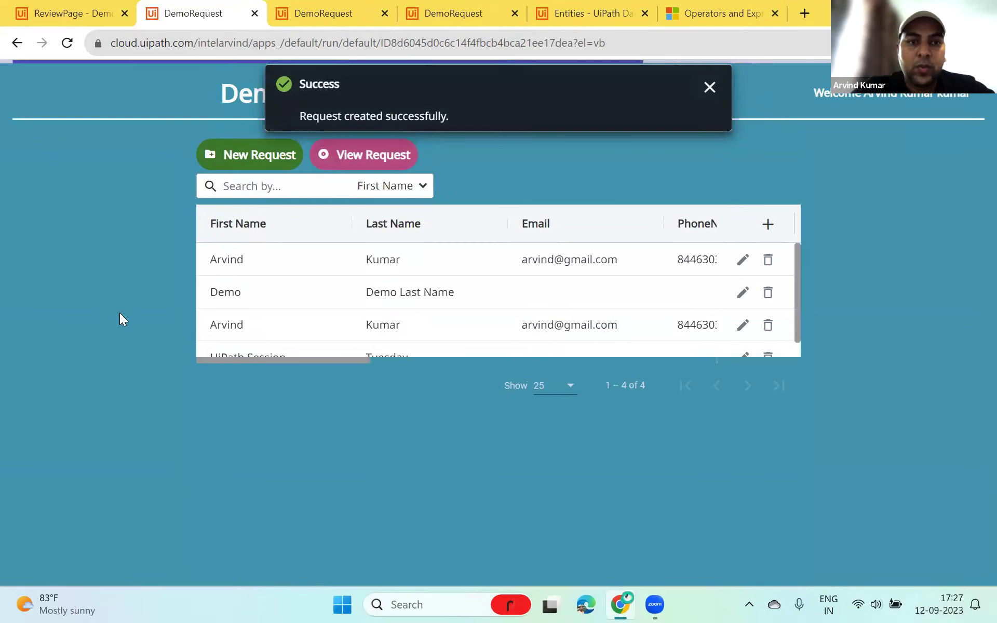
Open the UiPath Session row's request for viewing and check its First Name and Last Name values
scroll(246, 309, "down", 1)
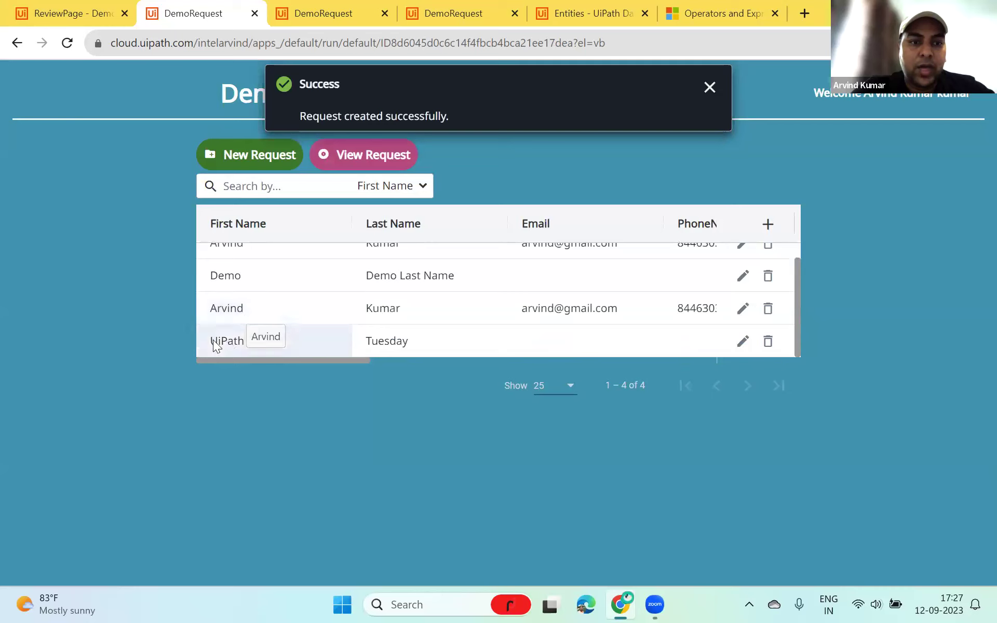
left_click(311, 346)
left_click(360, 157)
left_click(227, 148)
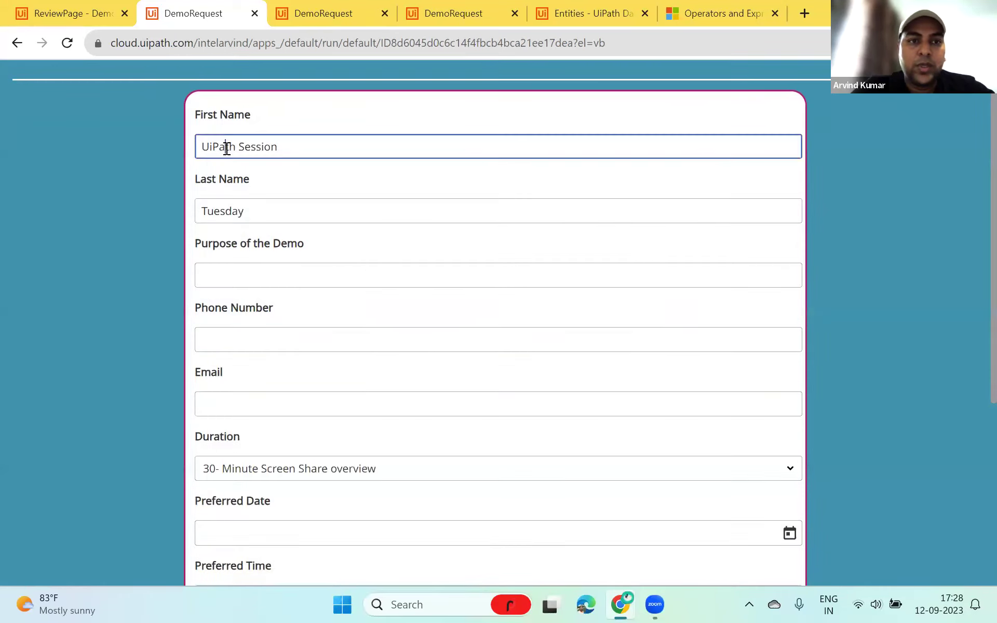
left_click(223, 211)
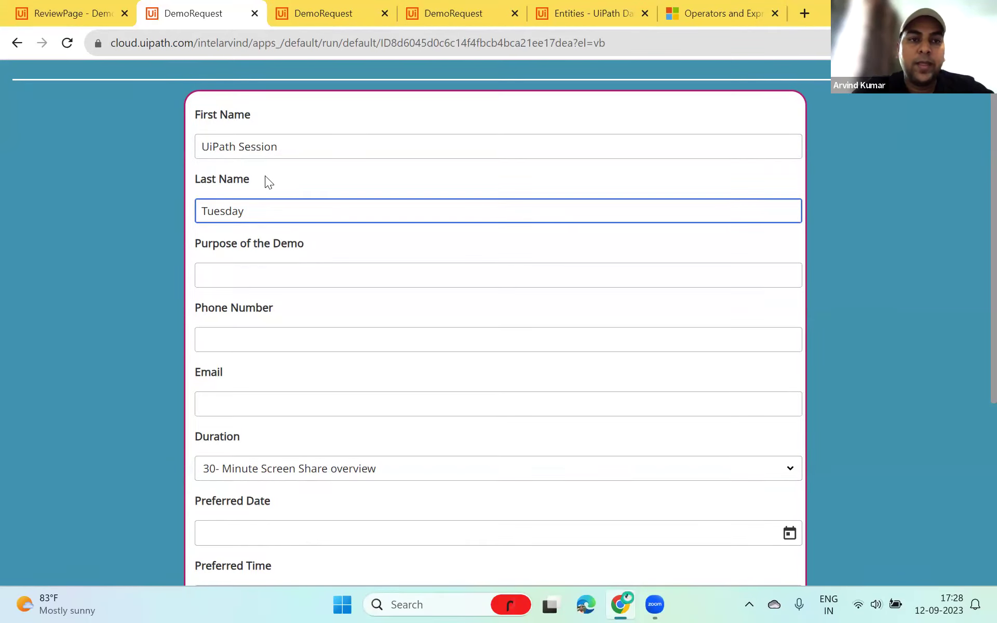
left_click_drag(282, 139, 170, 126)
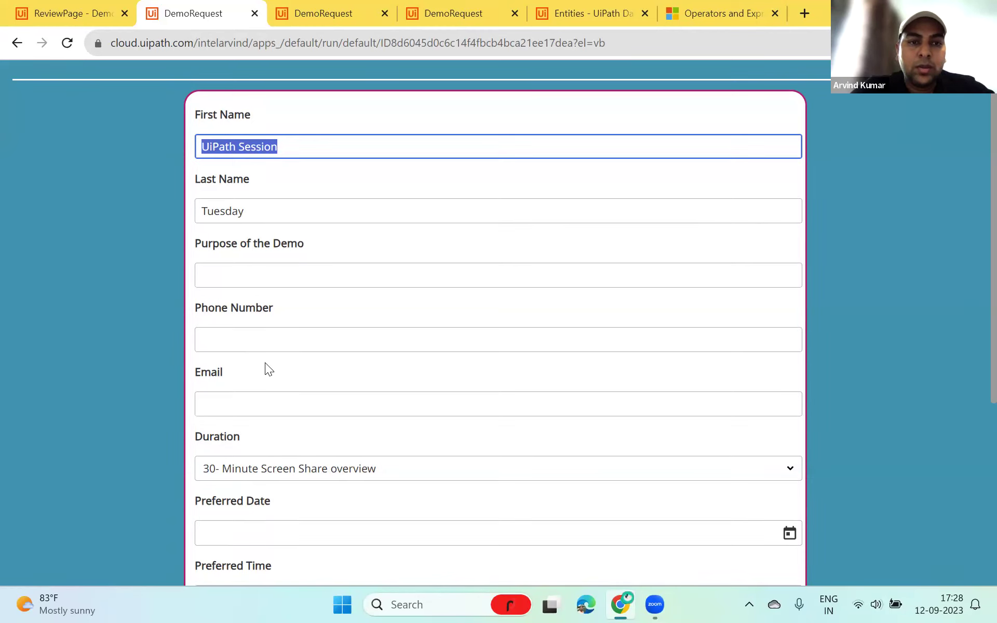
Check the available Duration options and look over the remaining fields of the request form
left_click(344, 468)
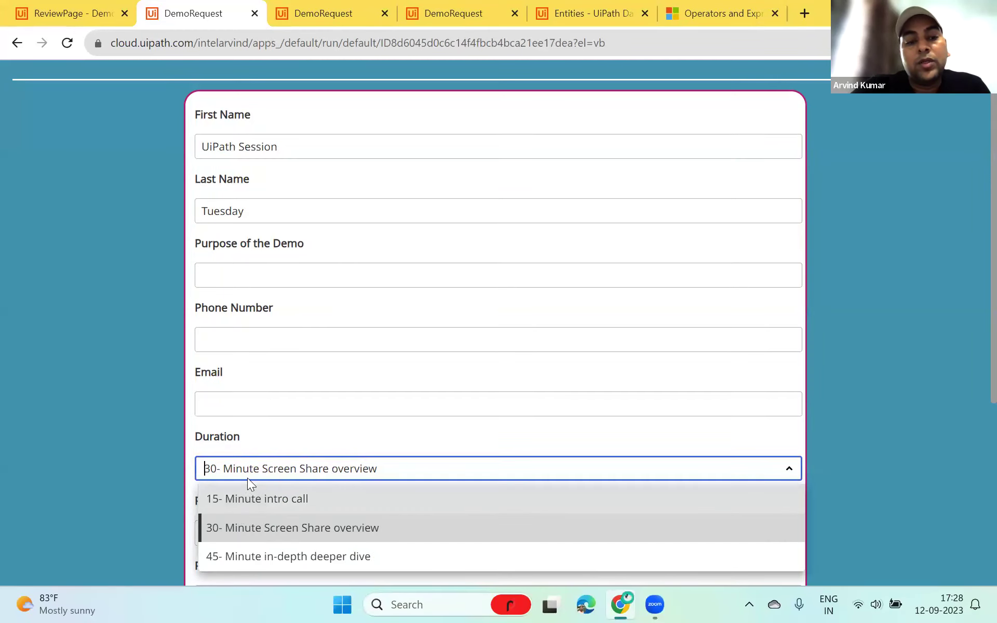
left_click(263, 469)
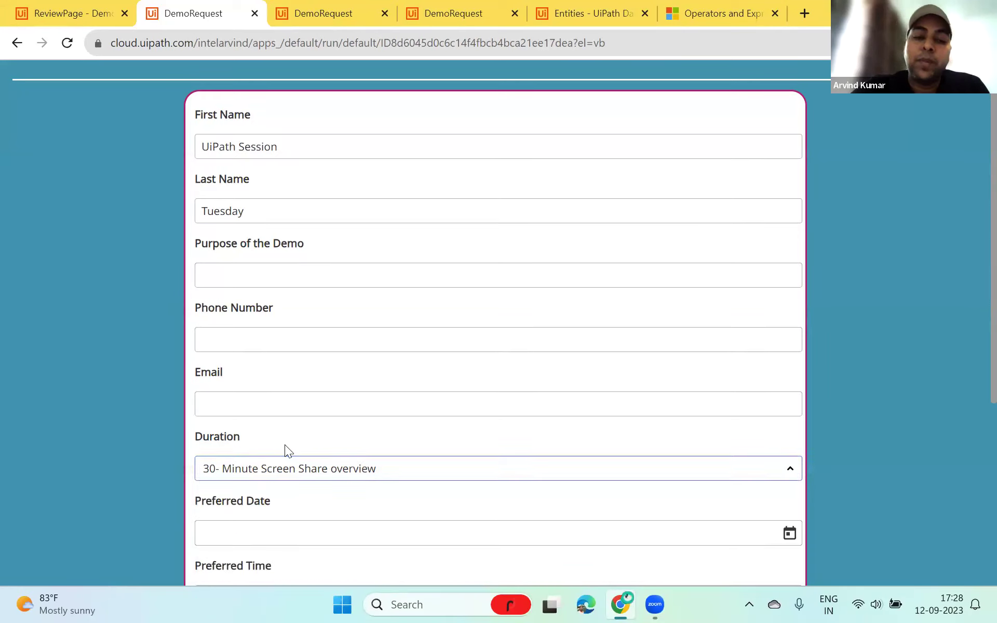
left_click(252, 473)
left_click(134, 480)
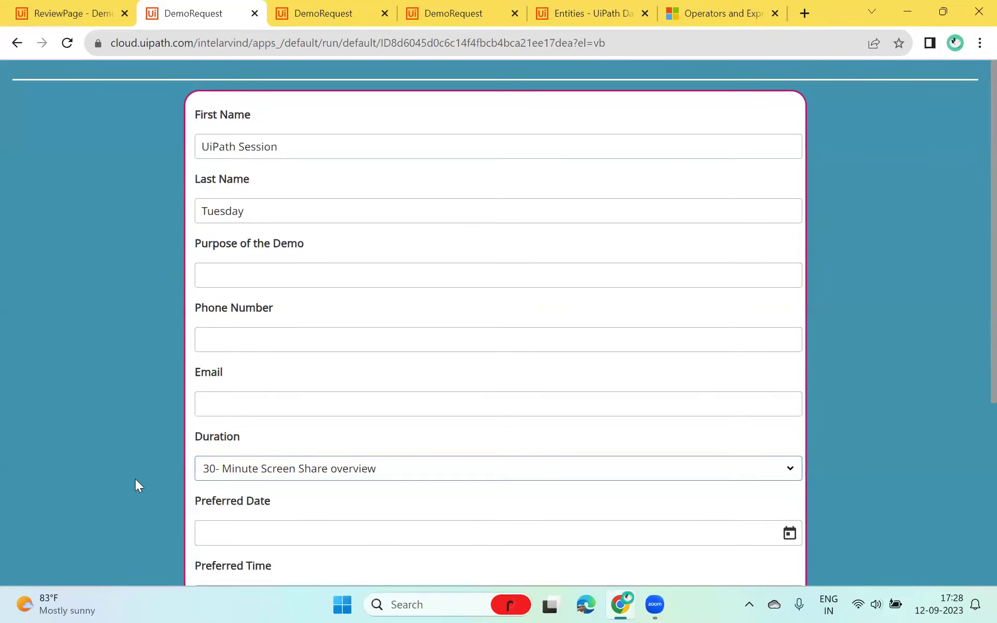
scroll(243, 496, "down", 5)
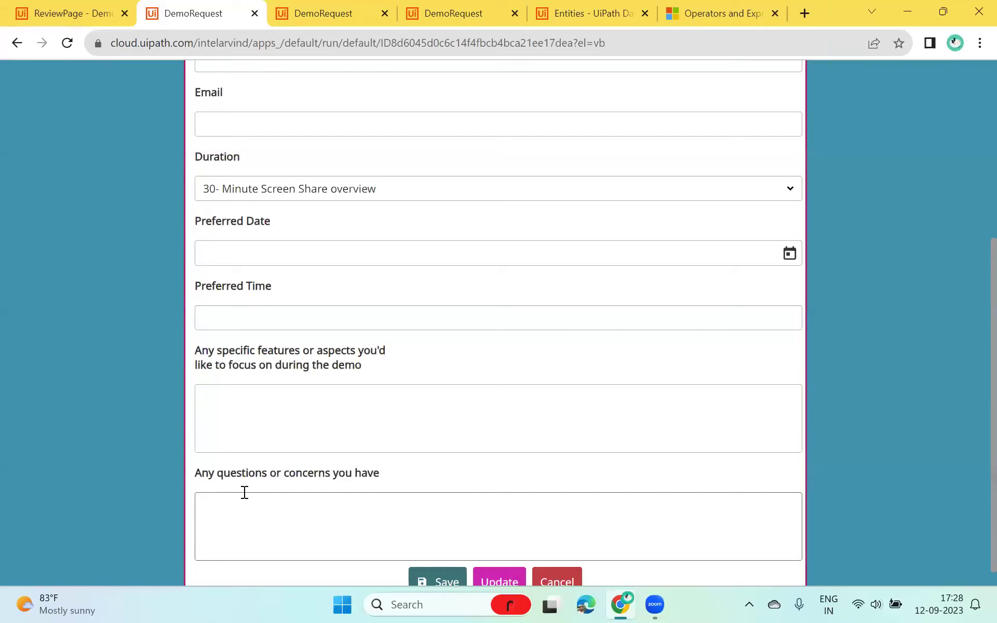
scroll(244, 493, "up", 3)
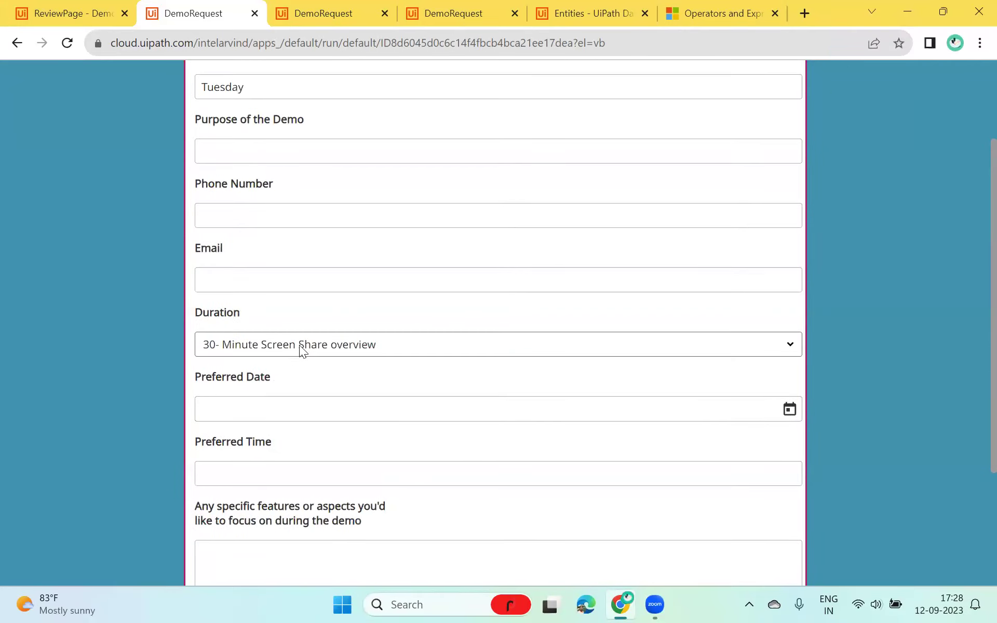
Set the request's Duration to 15- Minute intro call and look at the other options
left_click(218, 344)
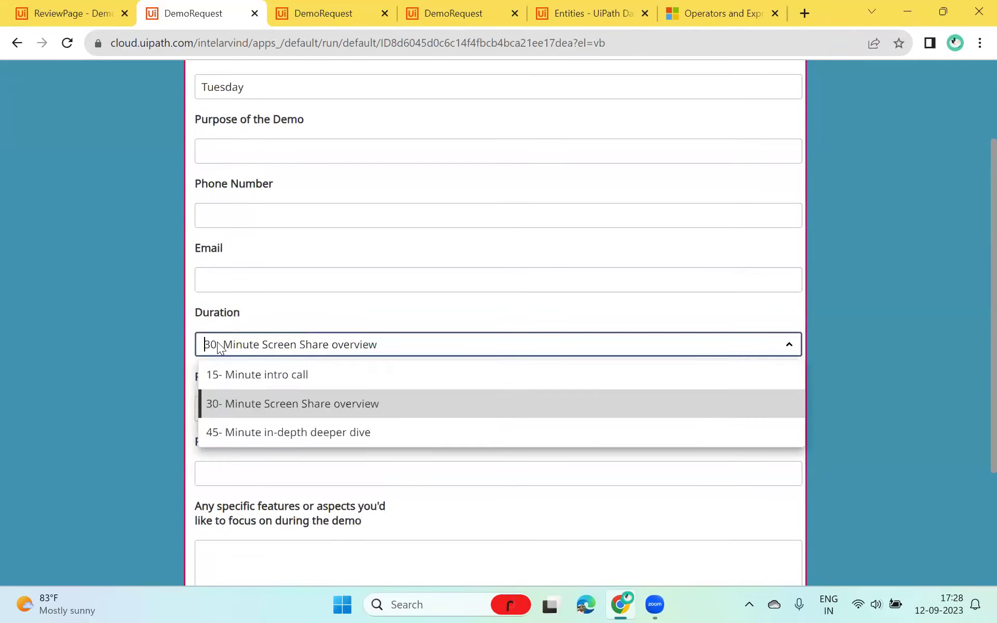
left_click(224, 375)
left_click(250, 343)
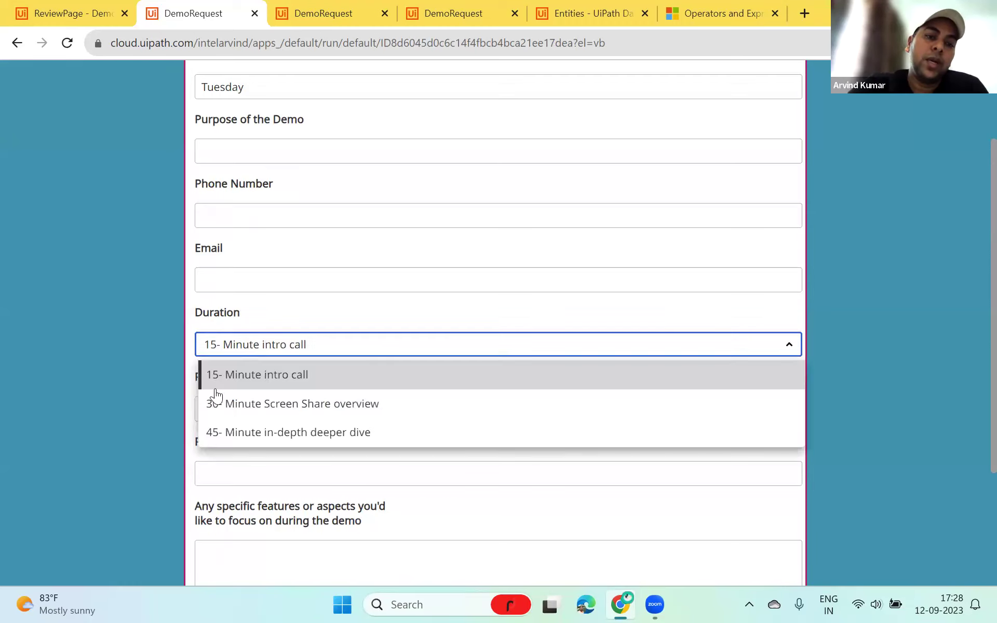
left_click(151, 326)
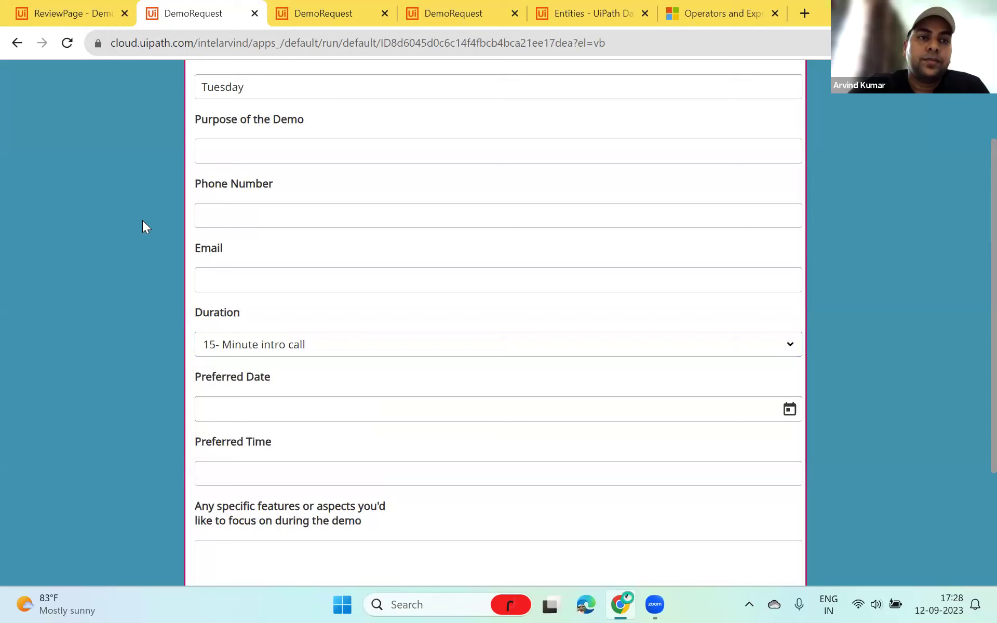
Set the request's Duration to 45- Minute in-depth deeper dive and update the request
left_click(283, 342)
left_click(253, 441)
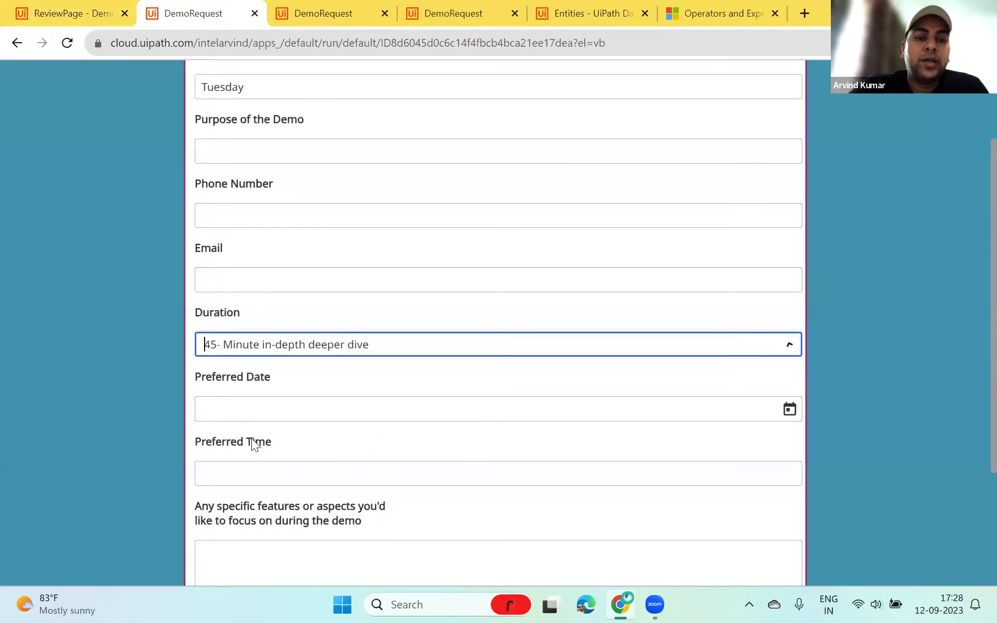
scroll(385, 478, "down", 3)
left_click(492, 563)
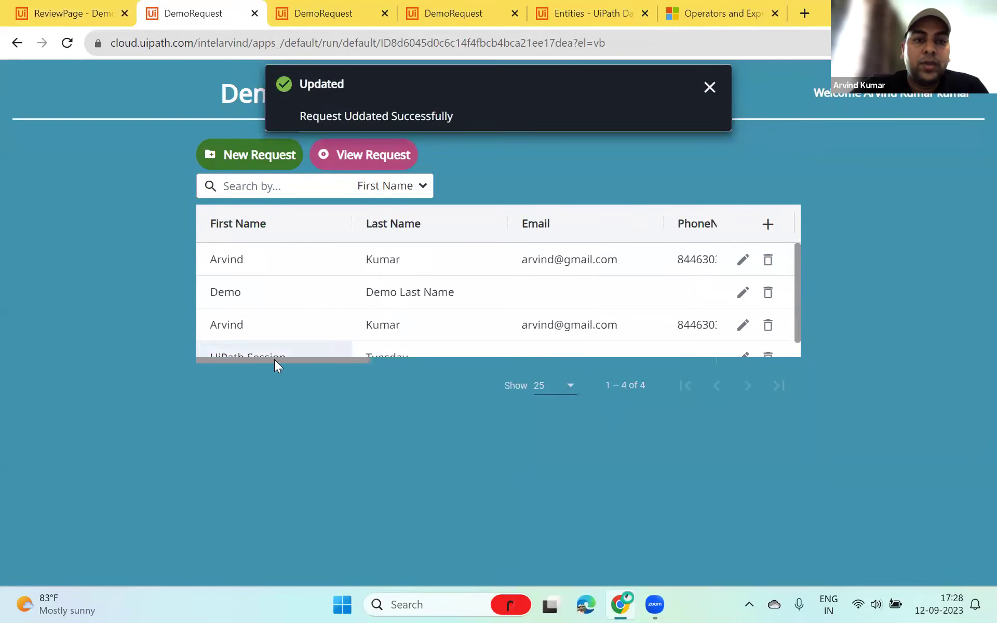
Reopen the UiPath Session row's request for viewing and check its Duration value and the other form fields
scroll(291, 343, "down", 1)
left_click(274, 344)
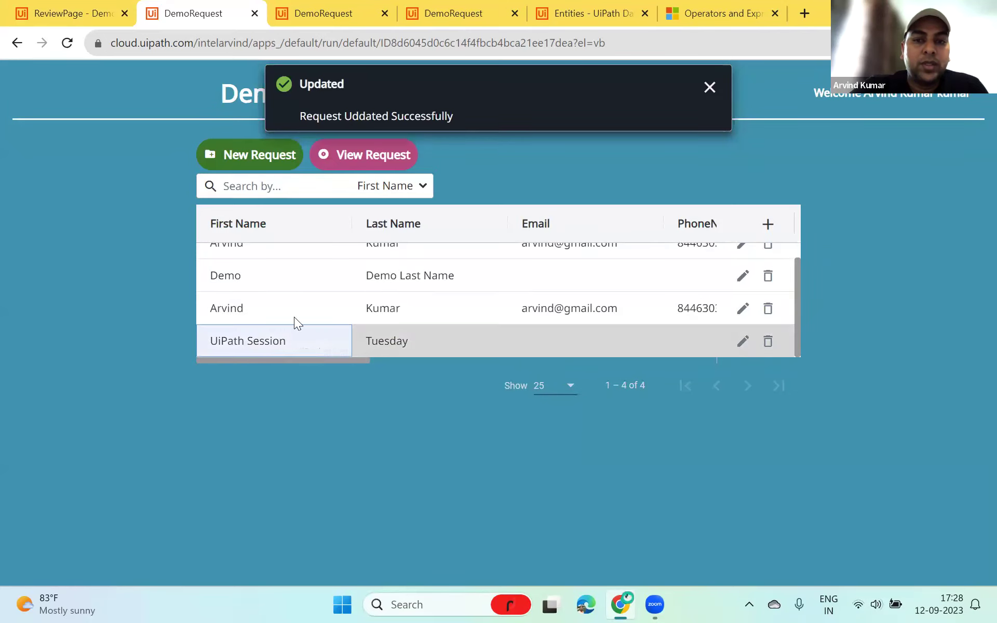
left_click(357, 153)
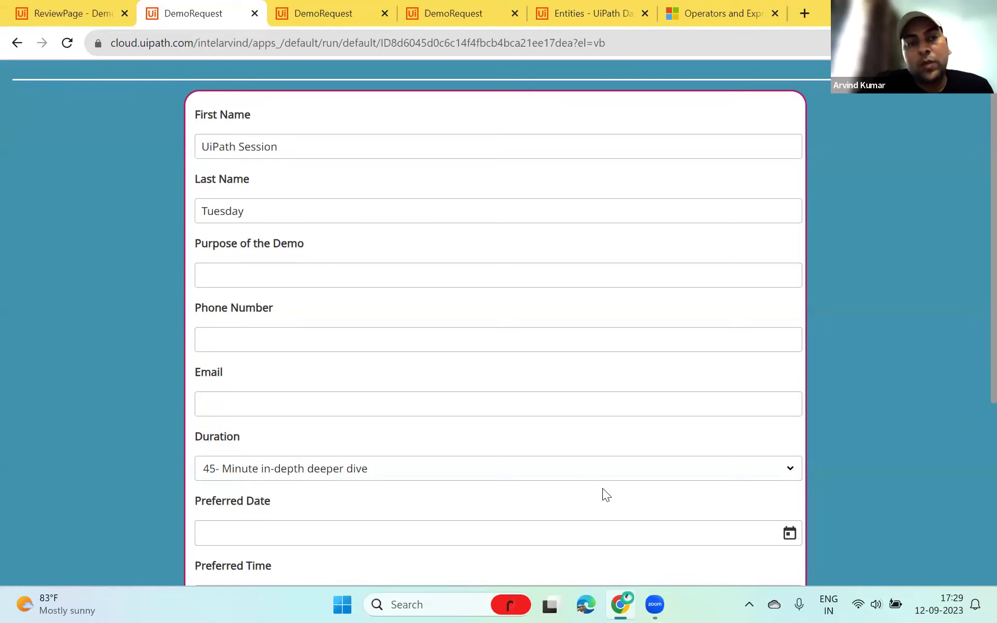
mouse_move(655, 605)
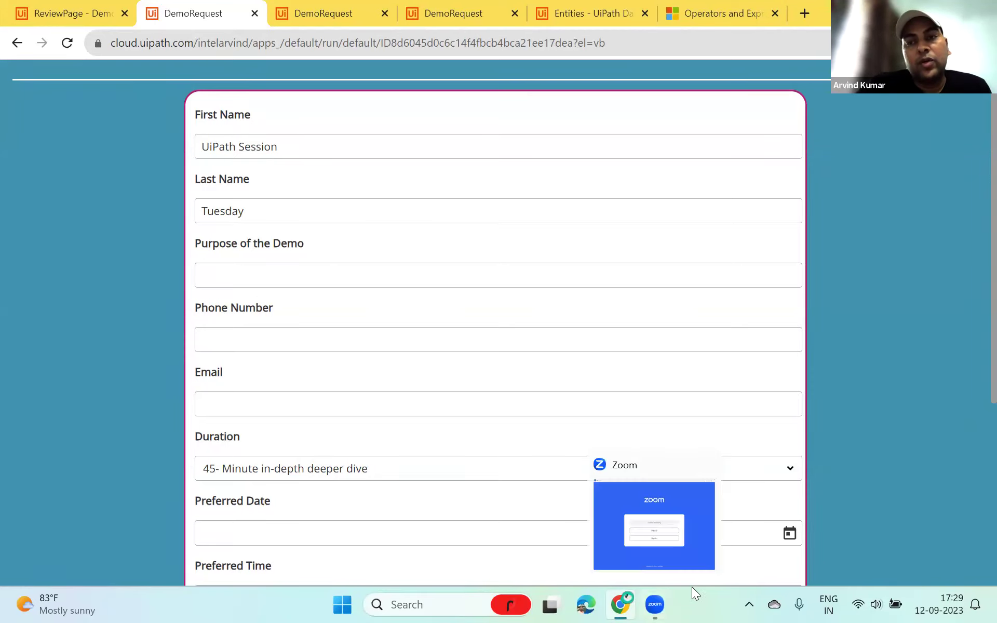
scroll(543, 477, "down", 1)
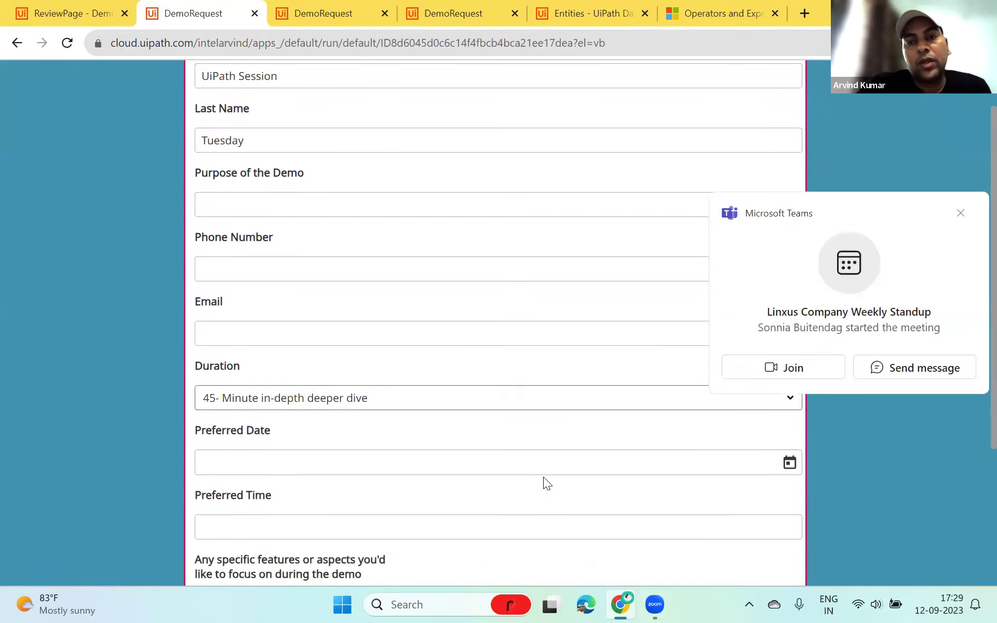
left_click(961, 213)
left_click(482, 327)
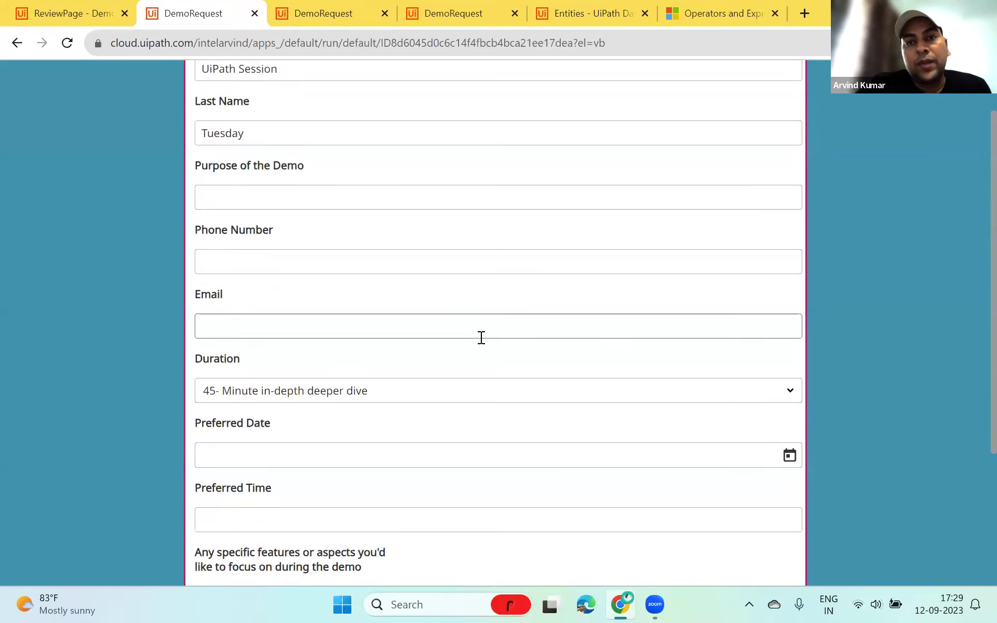
scroll(481, 338, "up", 1)
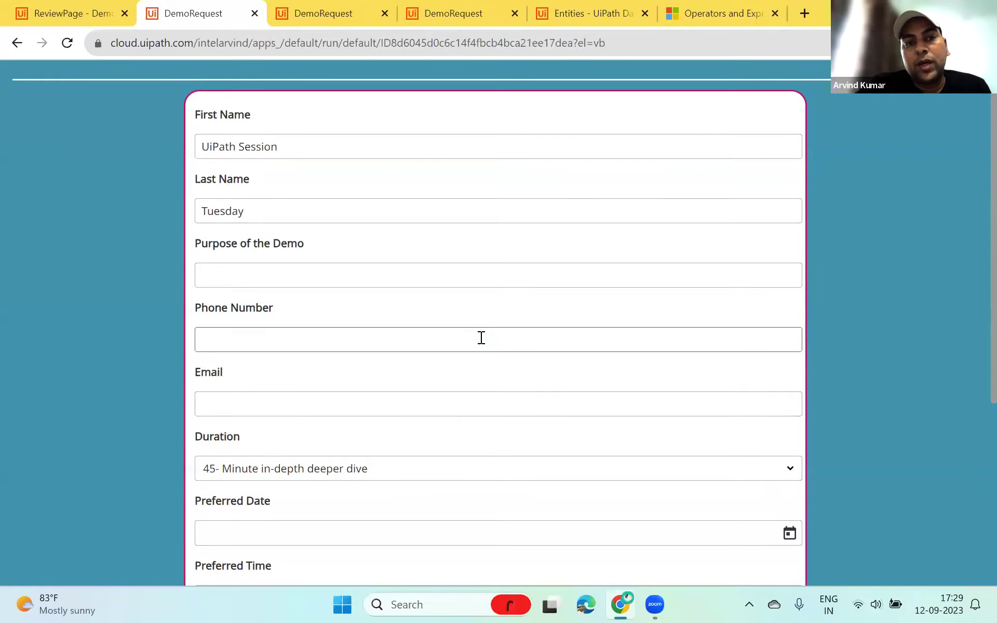
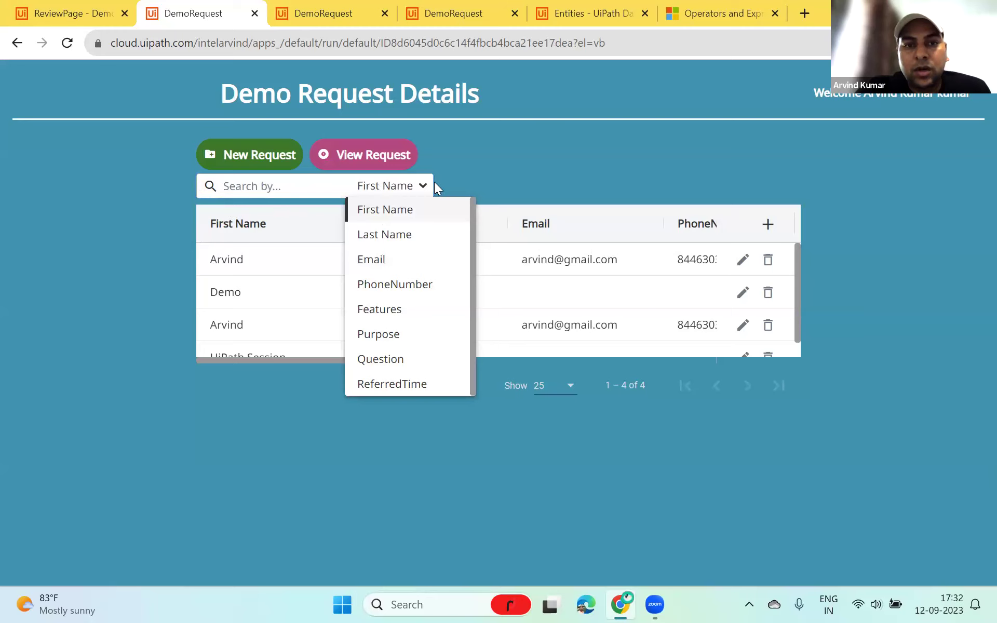
Return to the app editor and open the query builder for the data source of MainPage's EditGrid
left_click(232, 186)
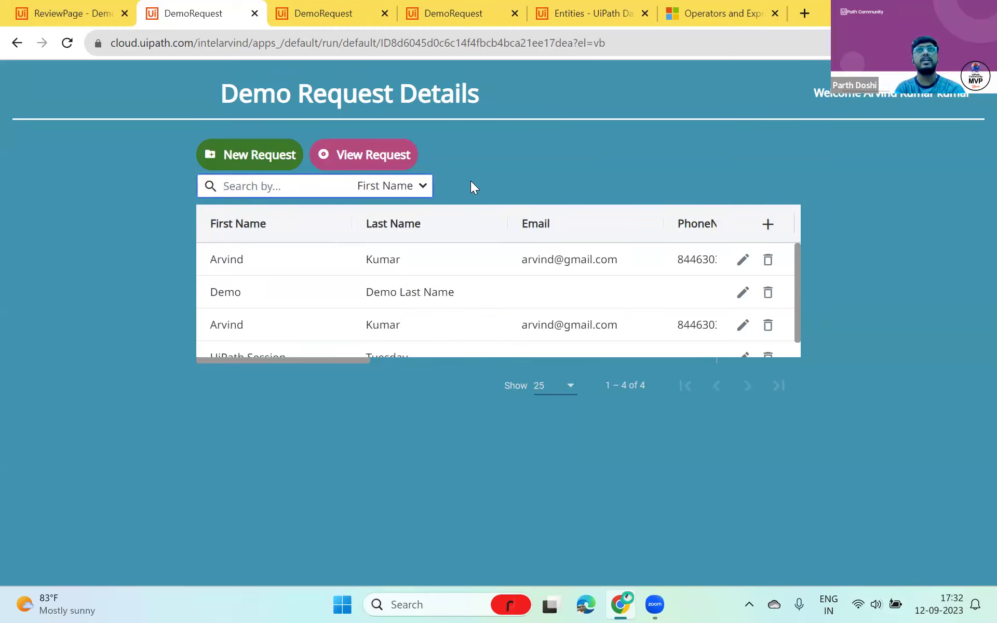
left_click(96, 16)
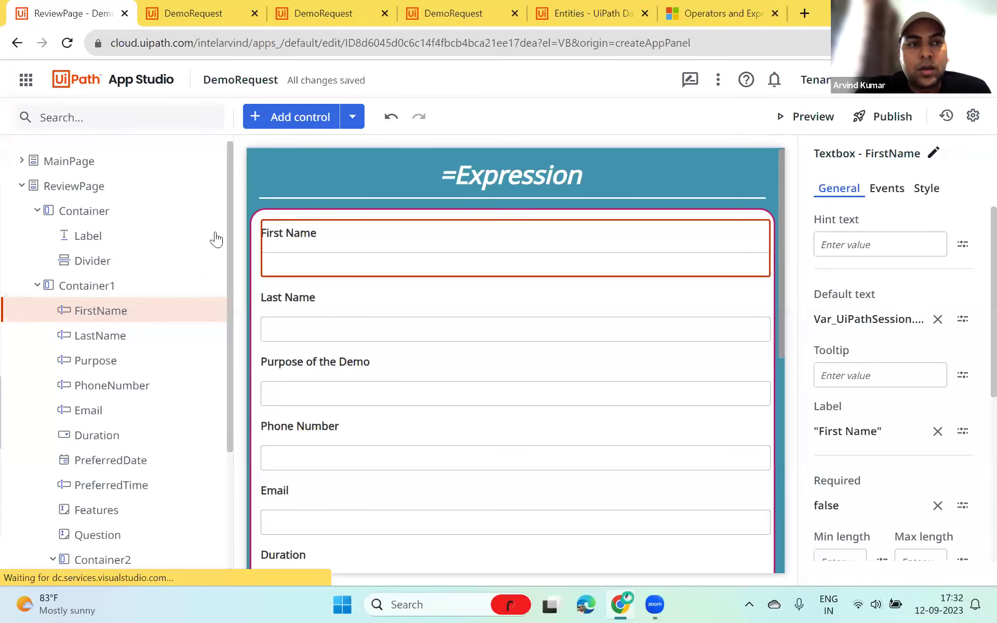
left_click(108, 164)
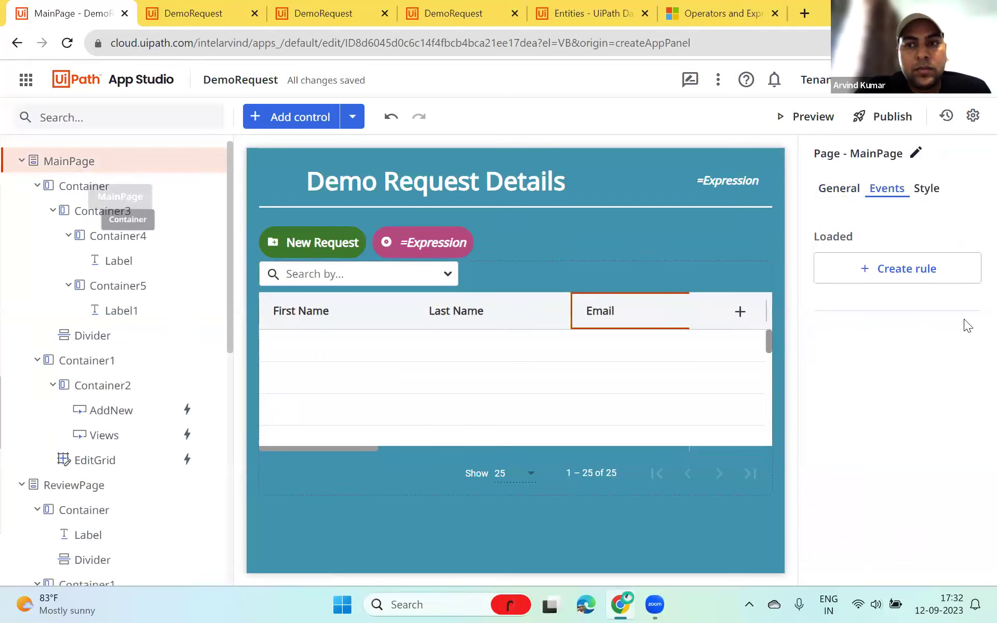
left_click(549, 343)
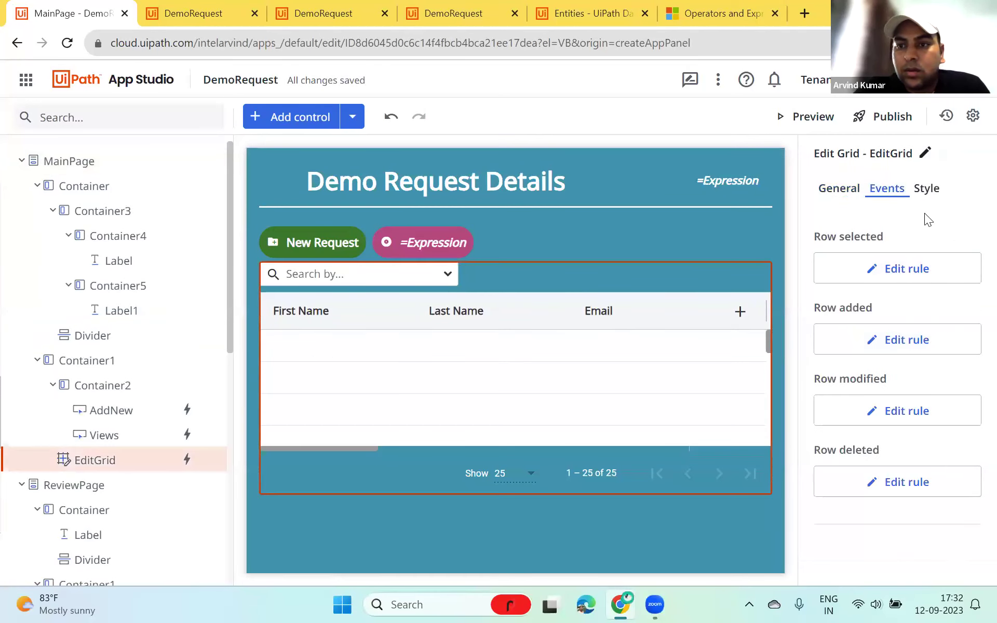
left_click(838, 190)
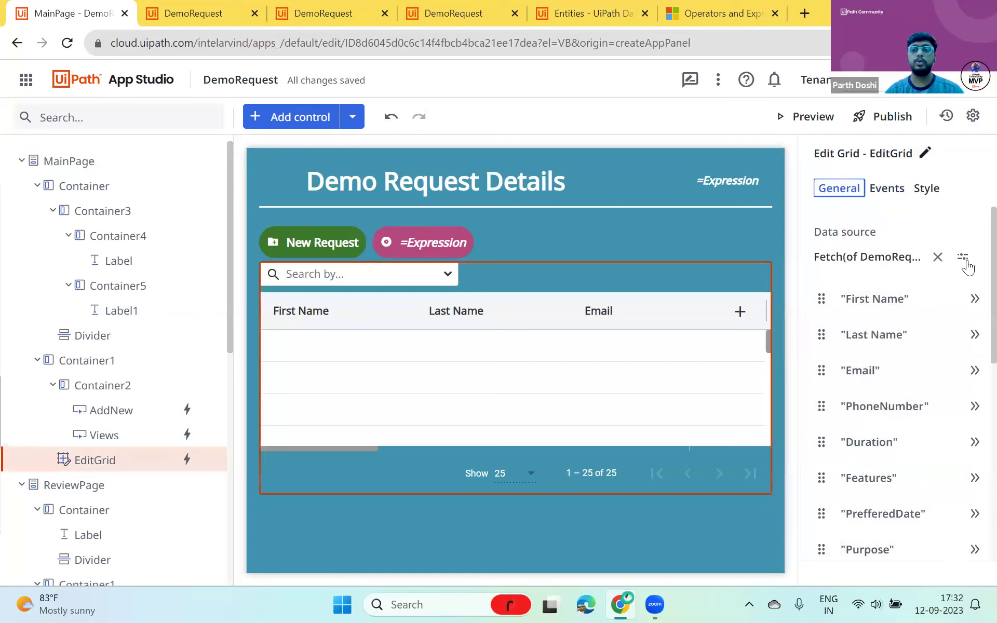
left_click(963, 256)
left_click(904, 311)
Add a filter condition to the DemoRequest query and choose Duration.CreatedBy as its entity field
left_click(245, 218)
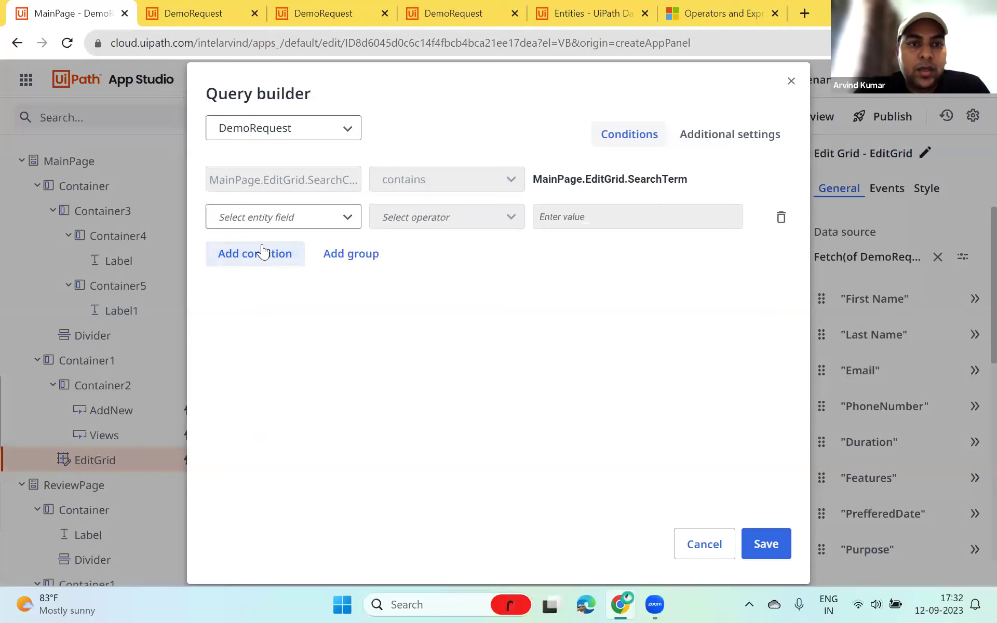
left_click(283, 217)
scroll(278, 388, "down", 3)
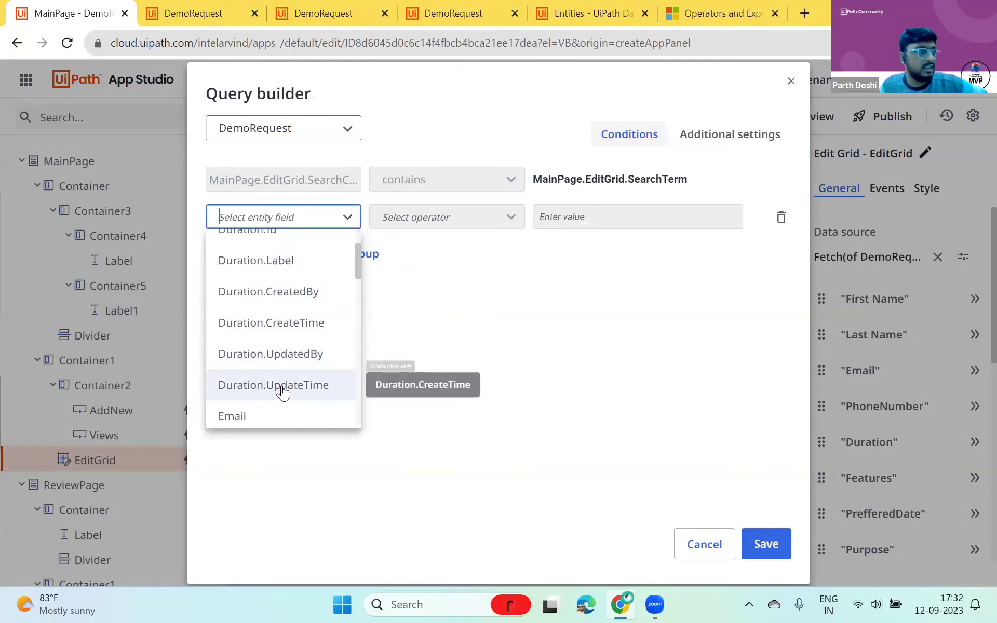
left_click(246, 341)
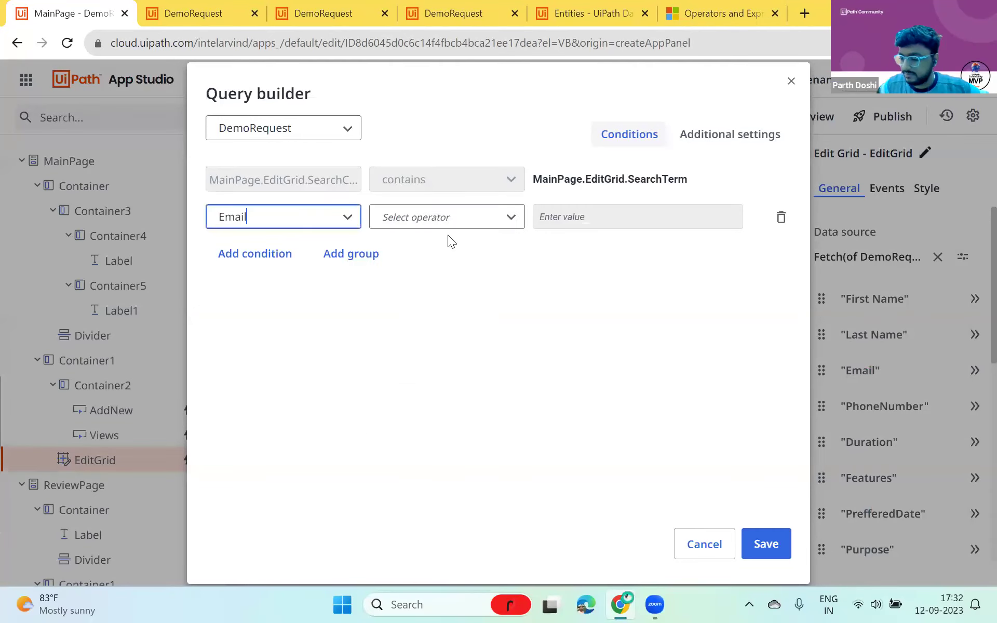
left_click(344, 221)
scroll(279, 400, "down", 5)
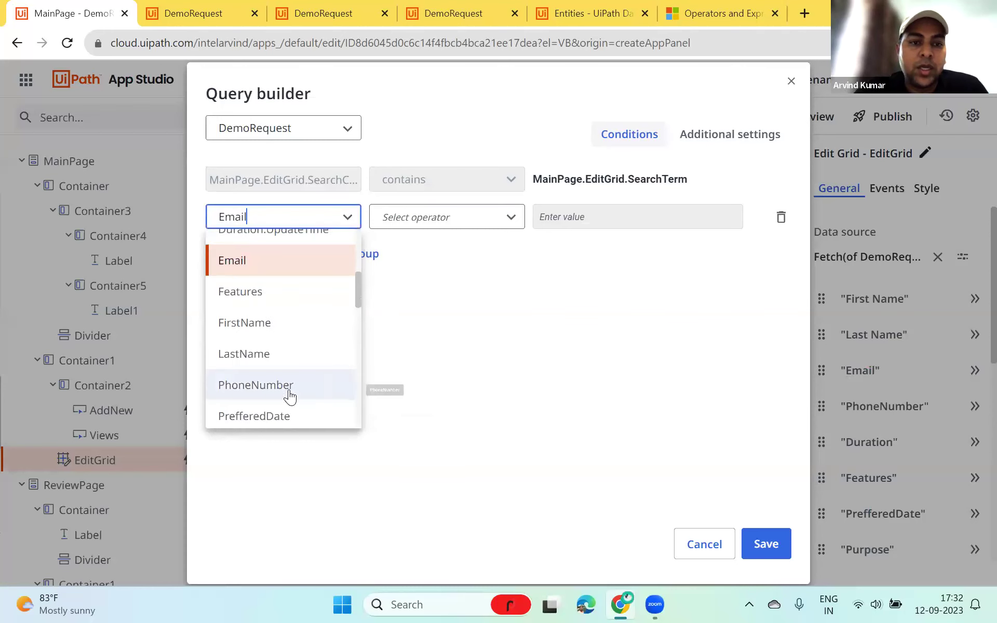
scroll(289, 396, "up", 3)
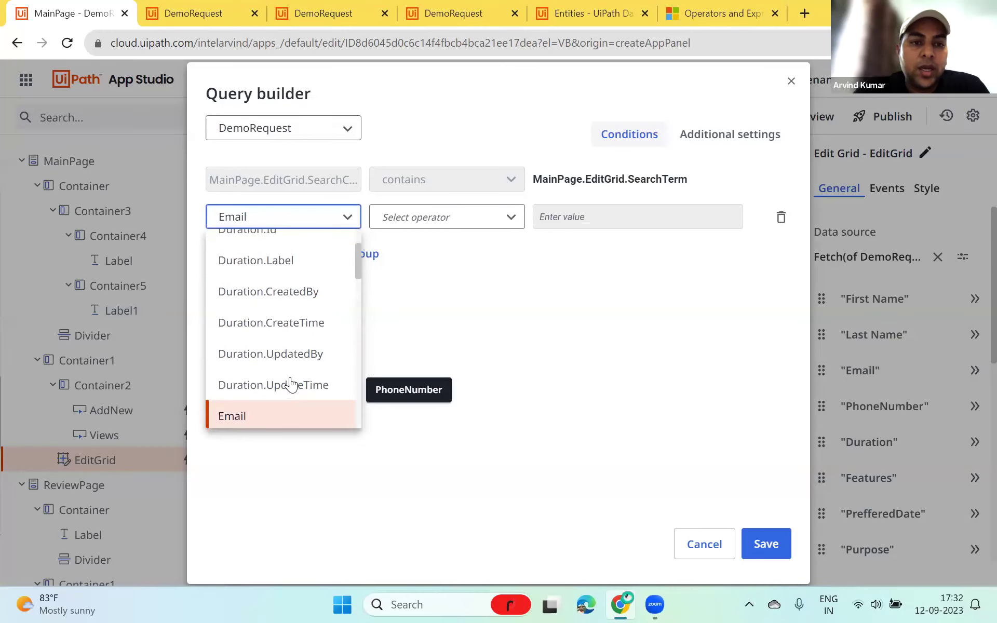
left_click(302, 299)
Add a second filter condition, look through its available entity fields and compare with the grid in the running app
left_click(269, 255)
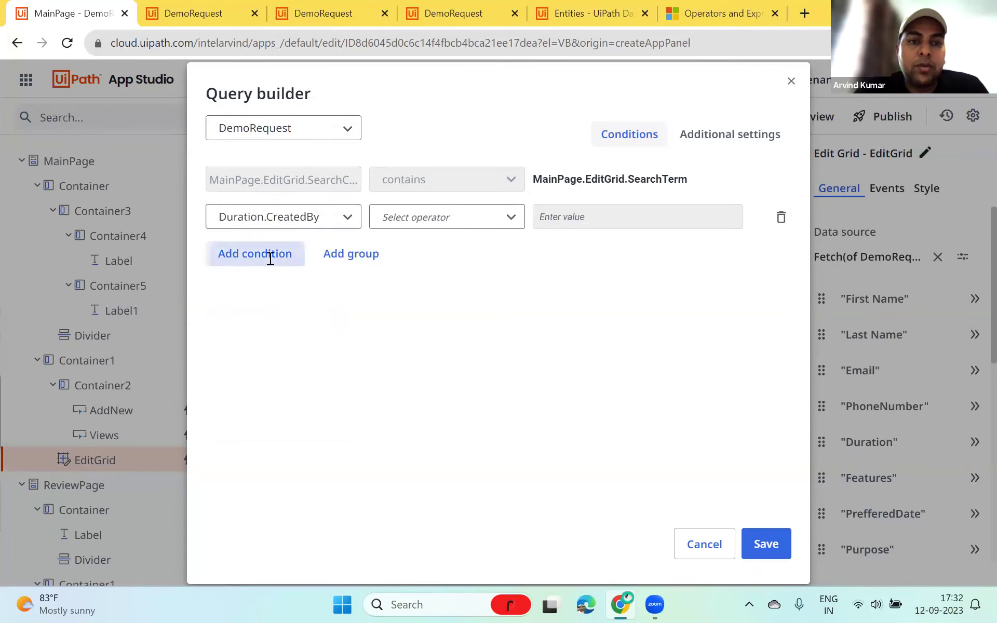
left_click(310, 289)
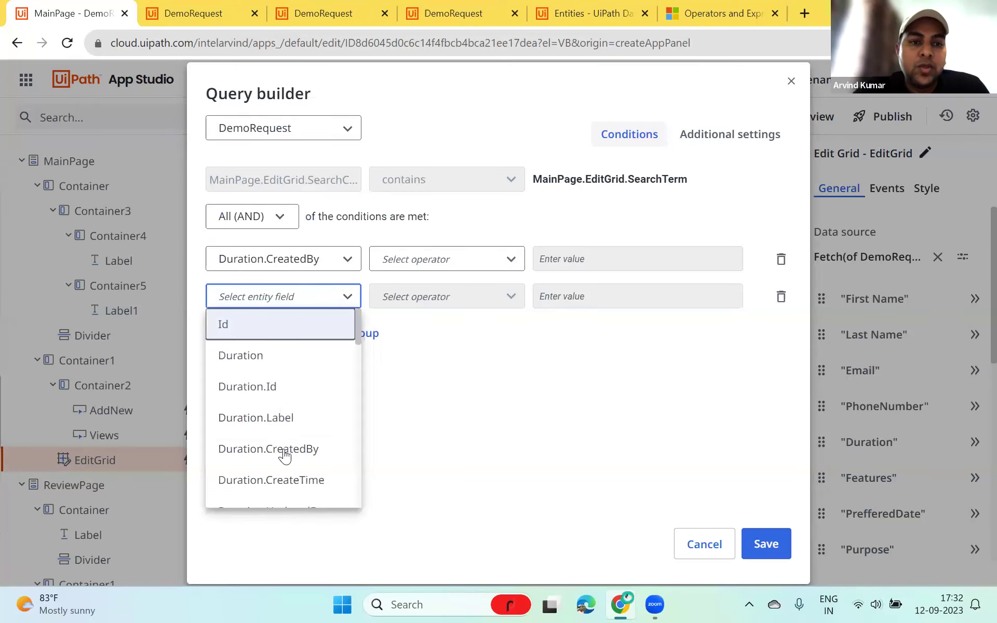
scroll(284, 456, "down", 5)
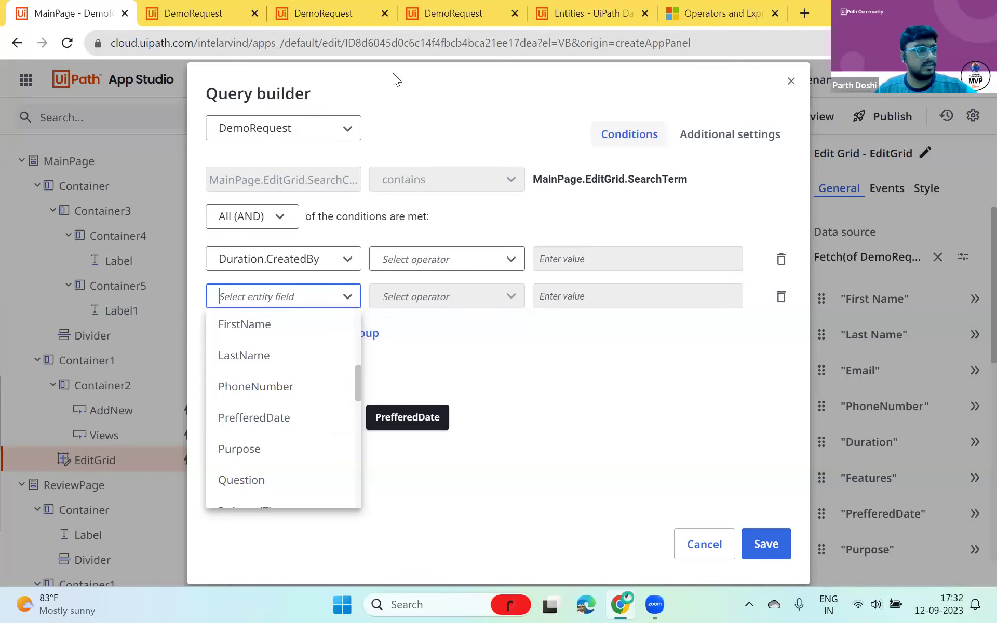
left_click(200, 17)
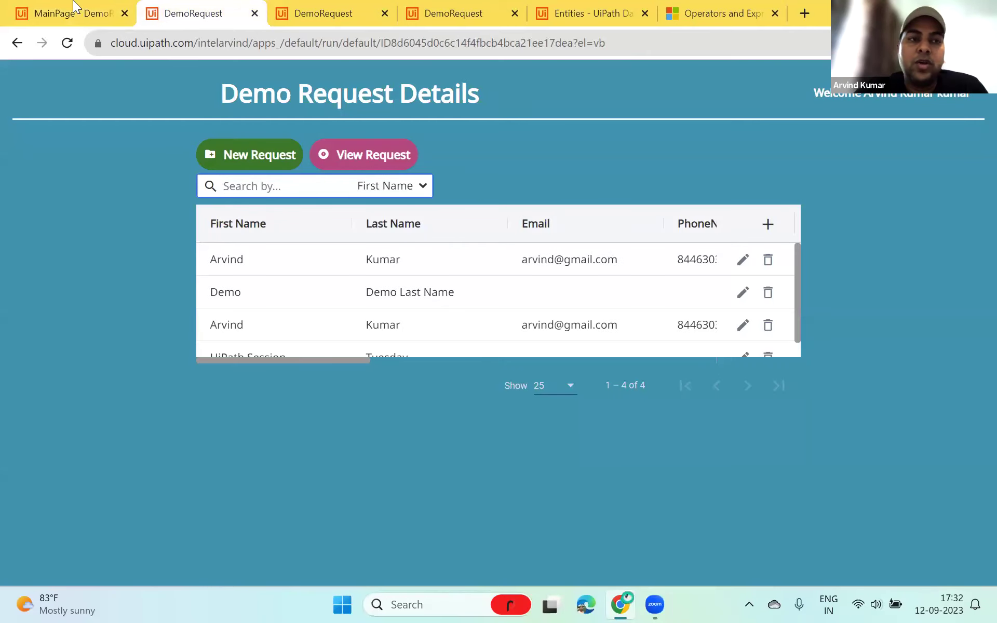
left_click(56, 12)
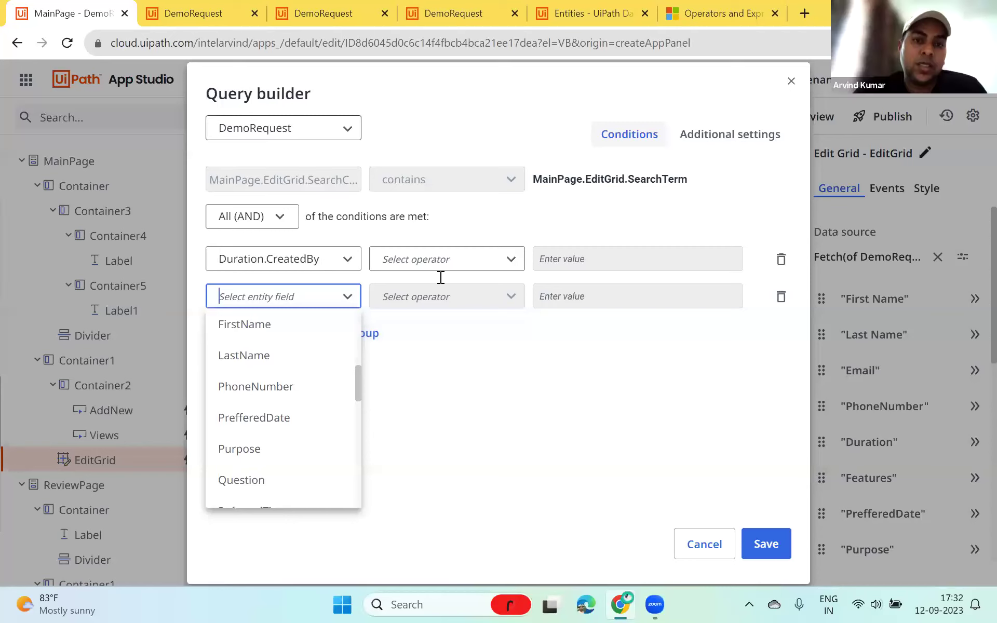
Set the Duration.CreatedBy condition's operator to "in" and inspect its value in the expression editor without entering anything
left_click(470, 261)
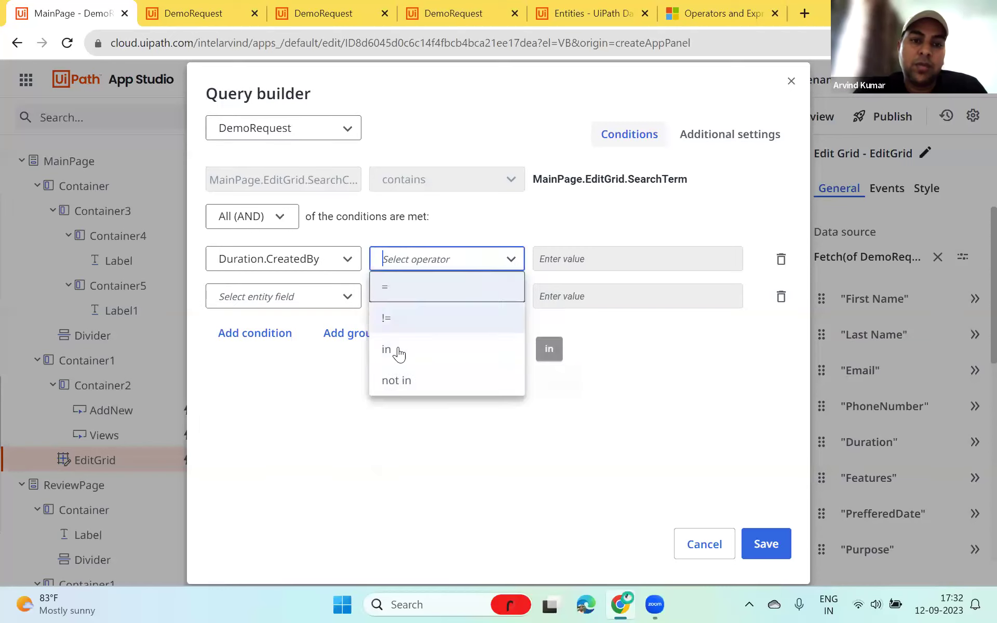
left_click(593, 261)
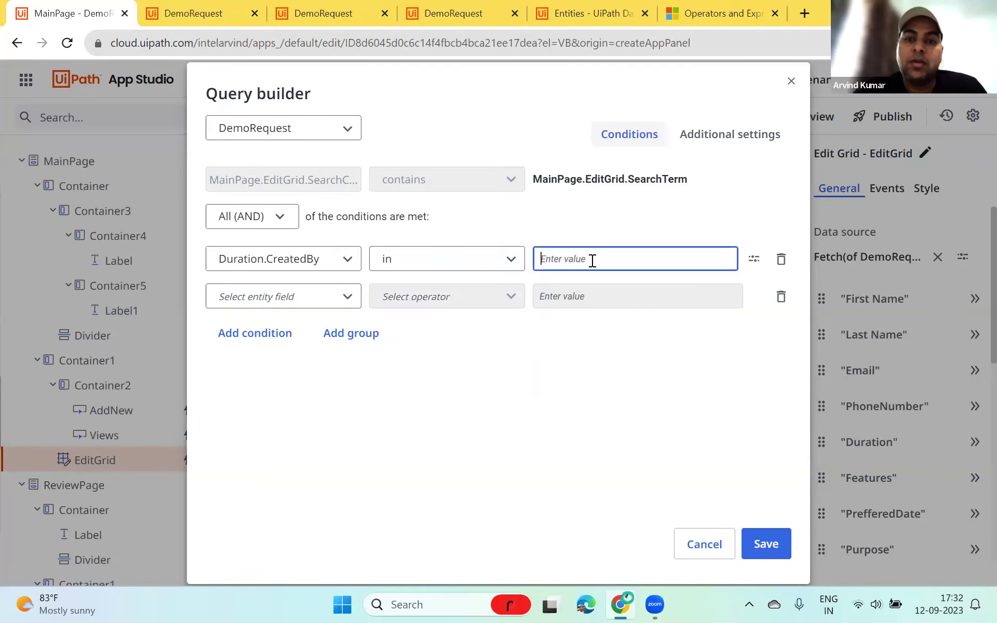
left_click(755, 260)
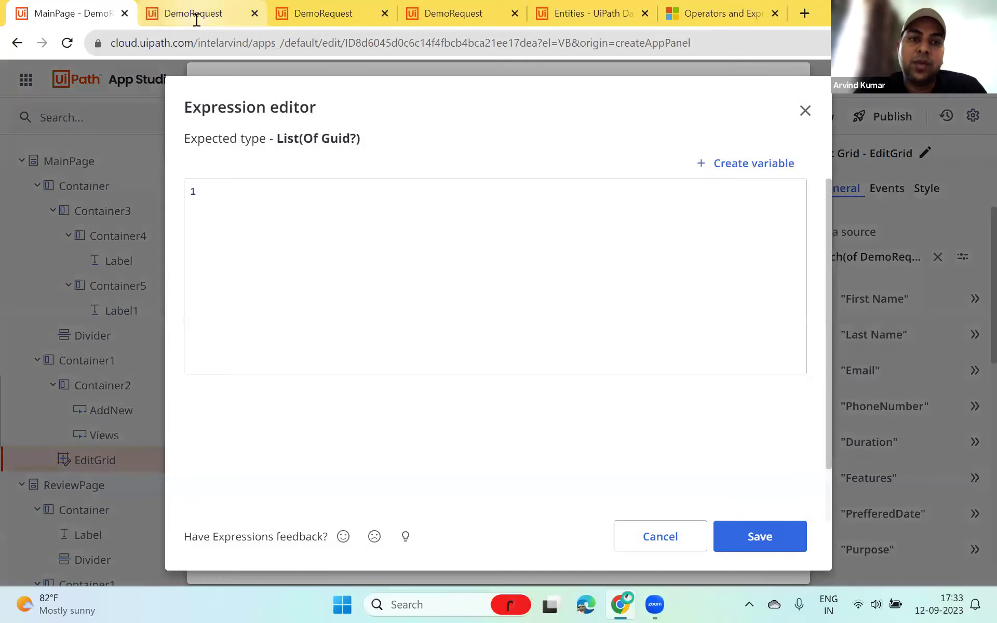
left_click(195, 17)
left_click(41, 15)
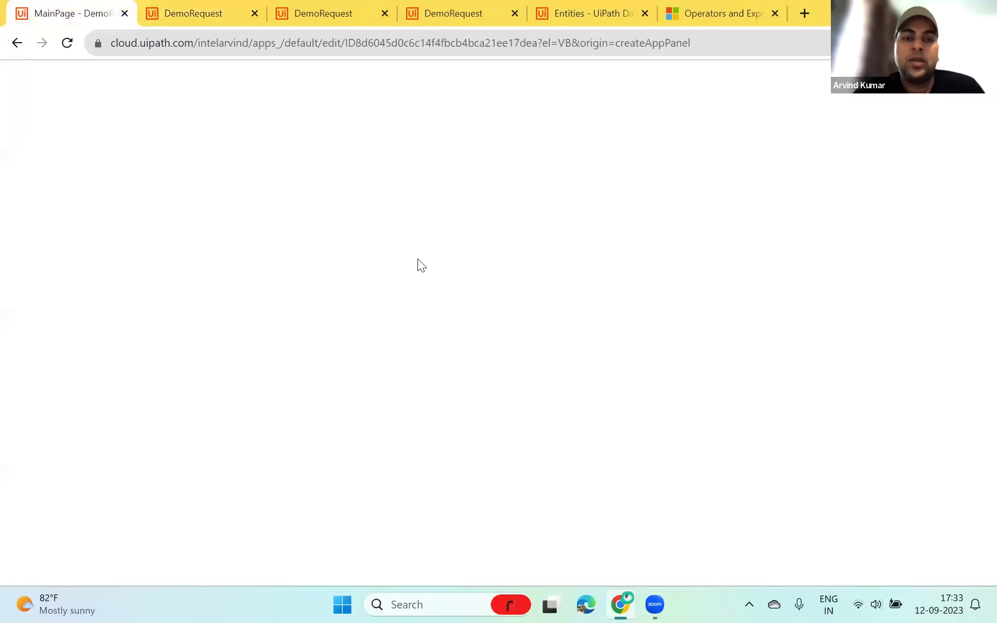
left_click(177, 18)
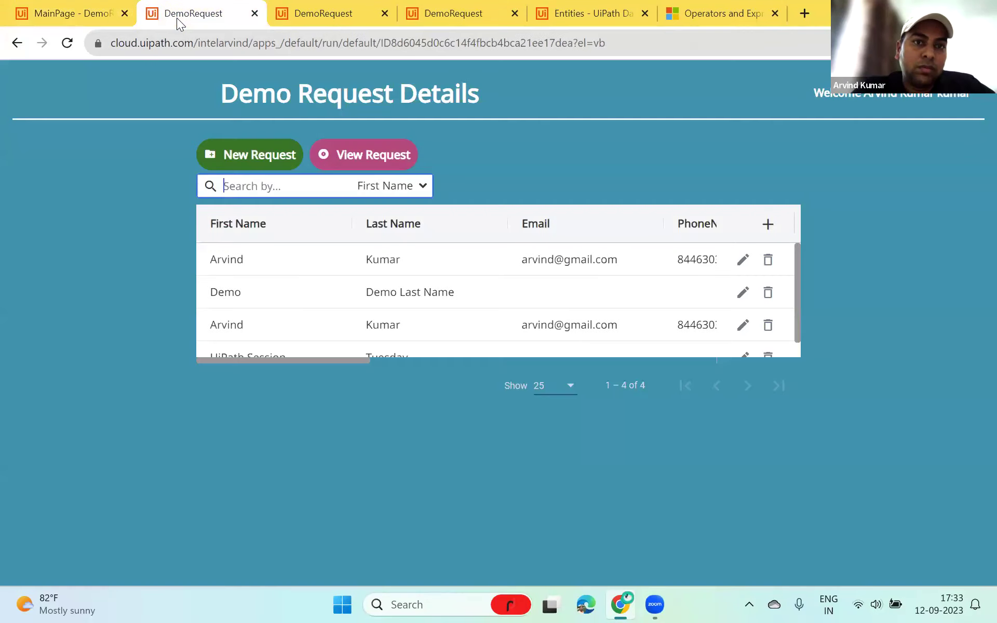
left_click(85, 9)
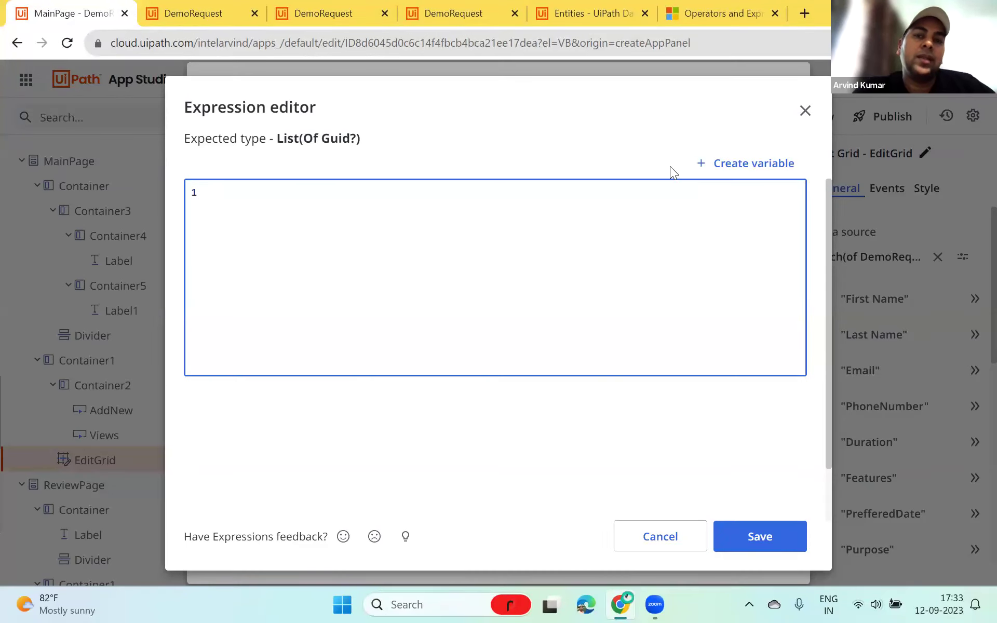
left_click(805, 111)
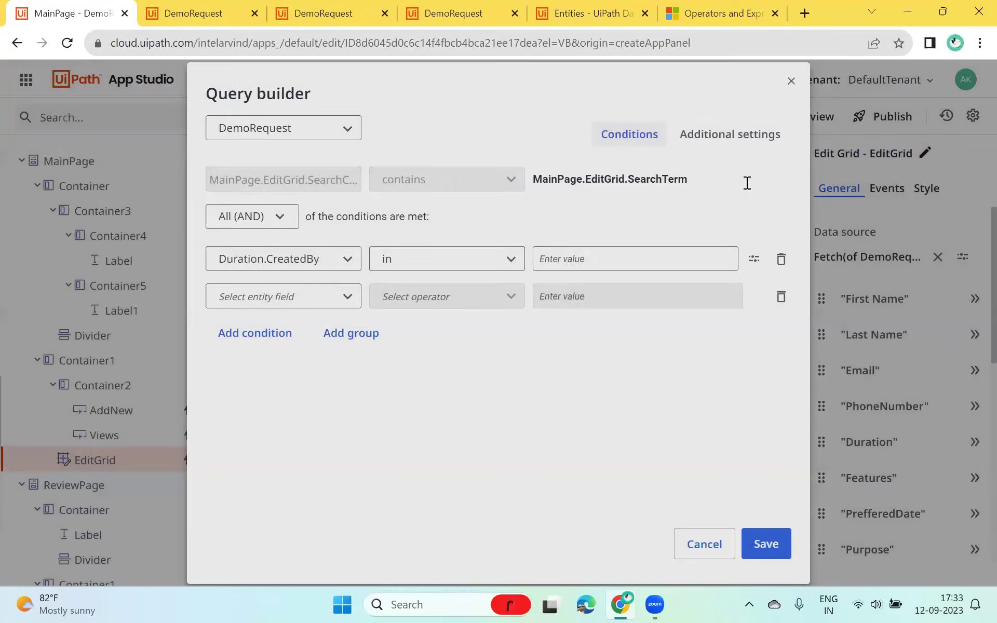
Check the operator options of the Duration.CreatedBy condition and close the query builder without saving
left_click(512, 262)
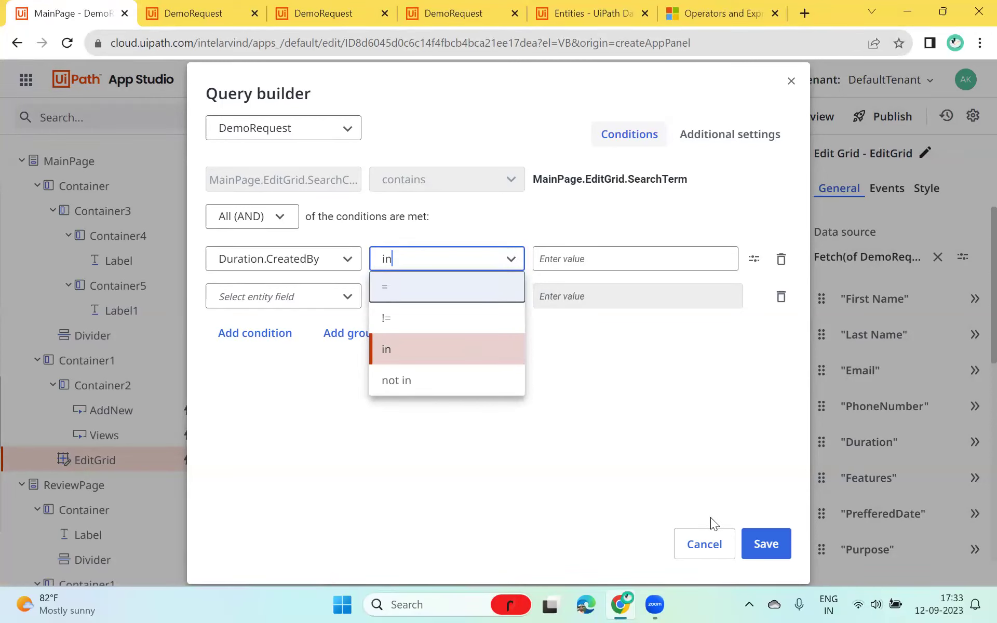
left_click(795, 86)
left_click(796, 86)
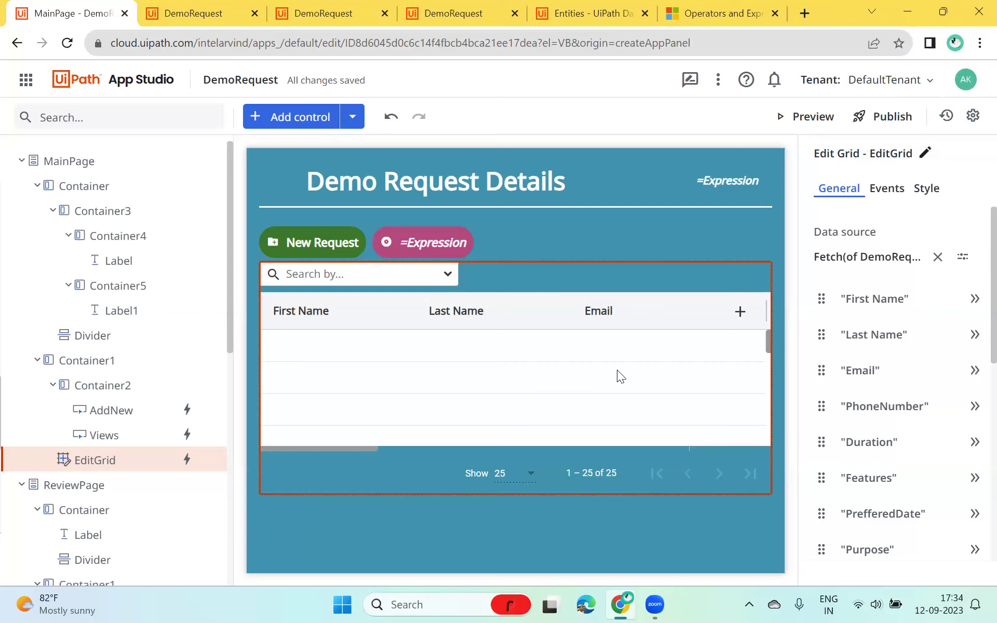
Open UiPath Data Service in a separate browser tab, keeping the app editor open
left_click(24, 81)
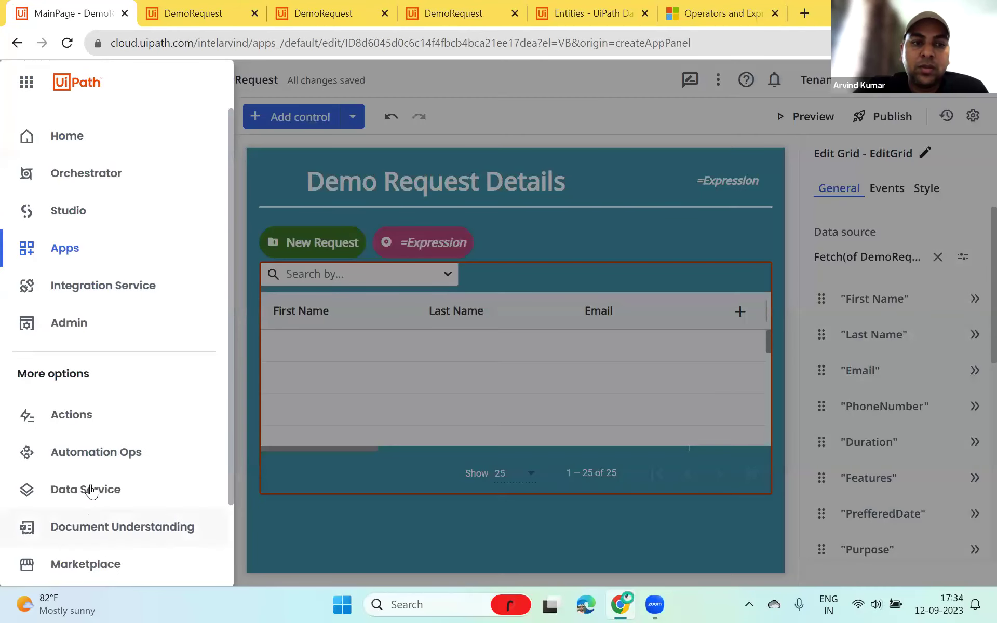
left_click(488, 109)
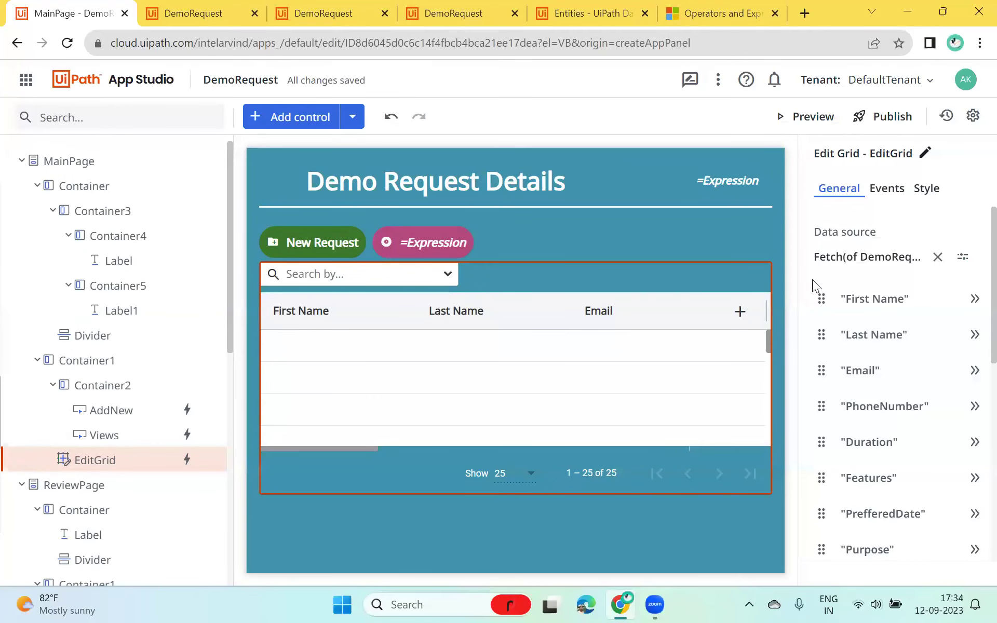
left_click(30, 85)
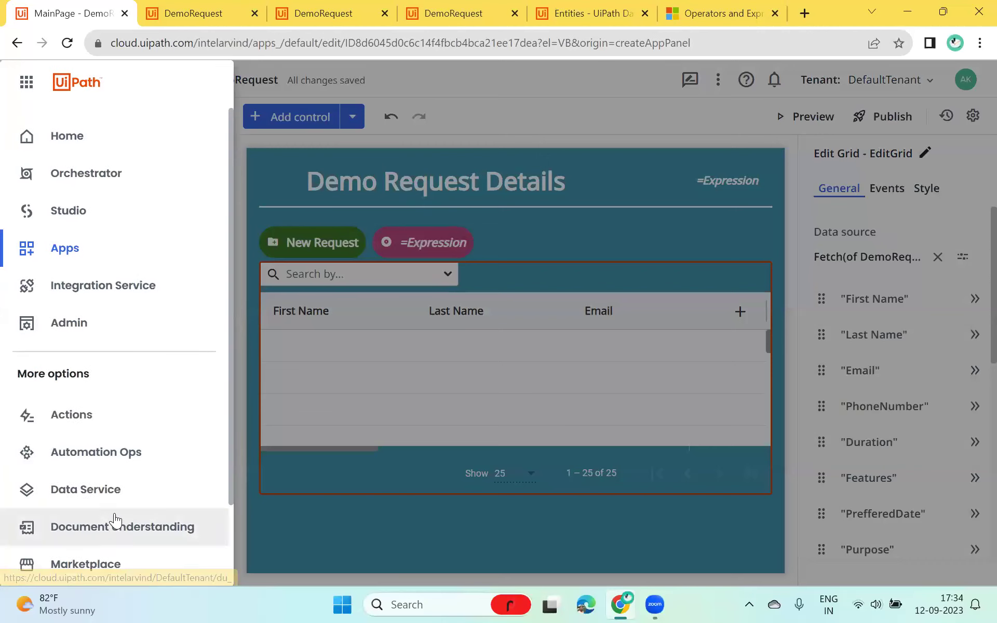
left_click(114, 491, "ctrl")
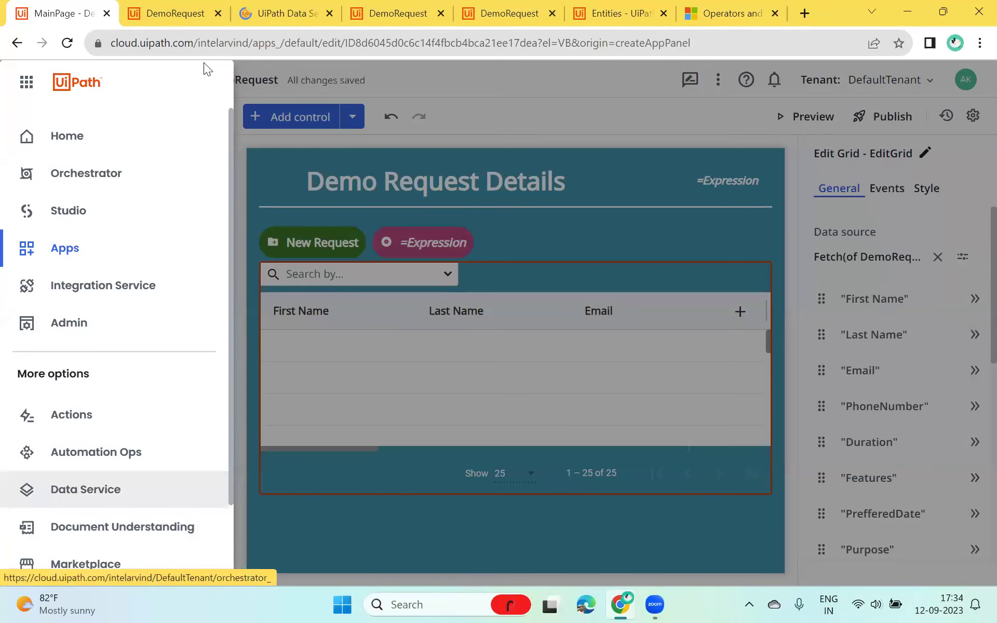
Open the DemoRequest entity in UiPath Data Service to view its fields
left_click(285, 13)
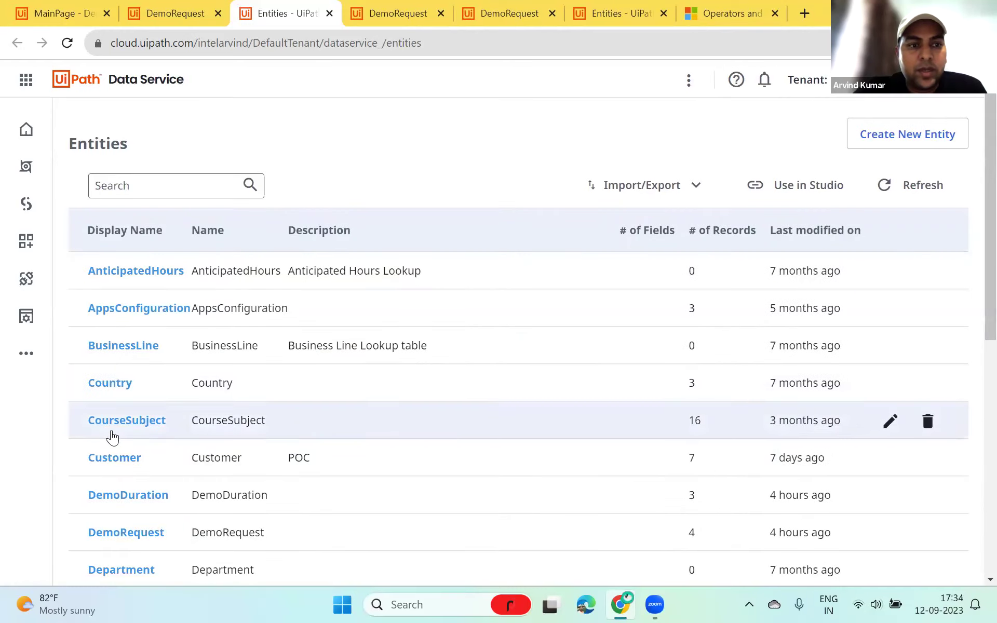
scroll(114, 468, "down", 2)
left_click(126, 466)
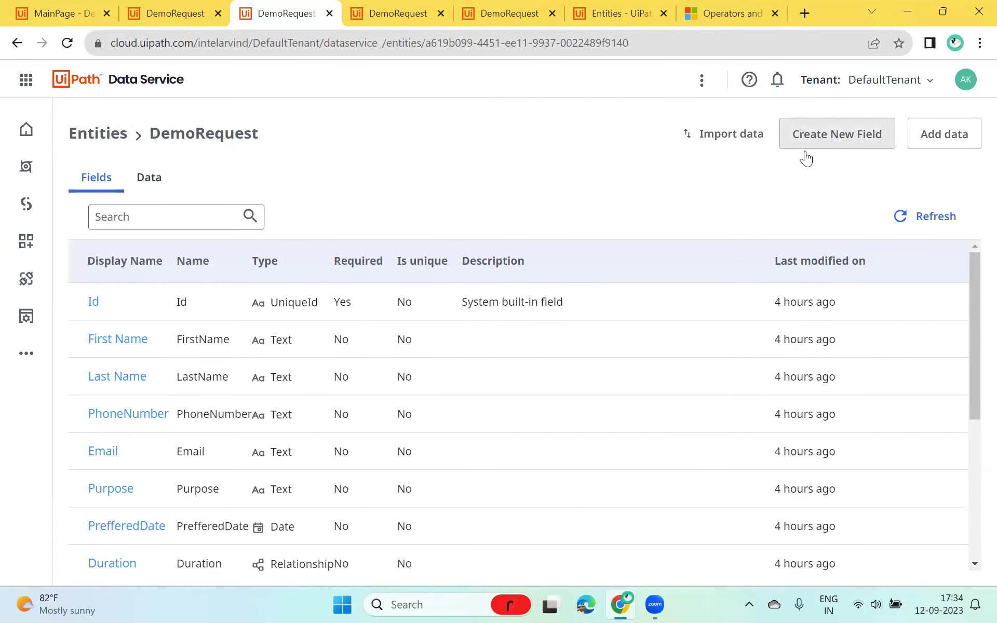
Start a new field on the DemoRequest entity, choose File among its type options, and cancel without saving
left_click(806, 158)
left_click(729, 308)
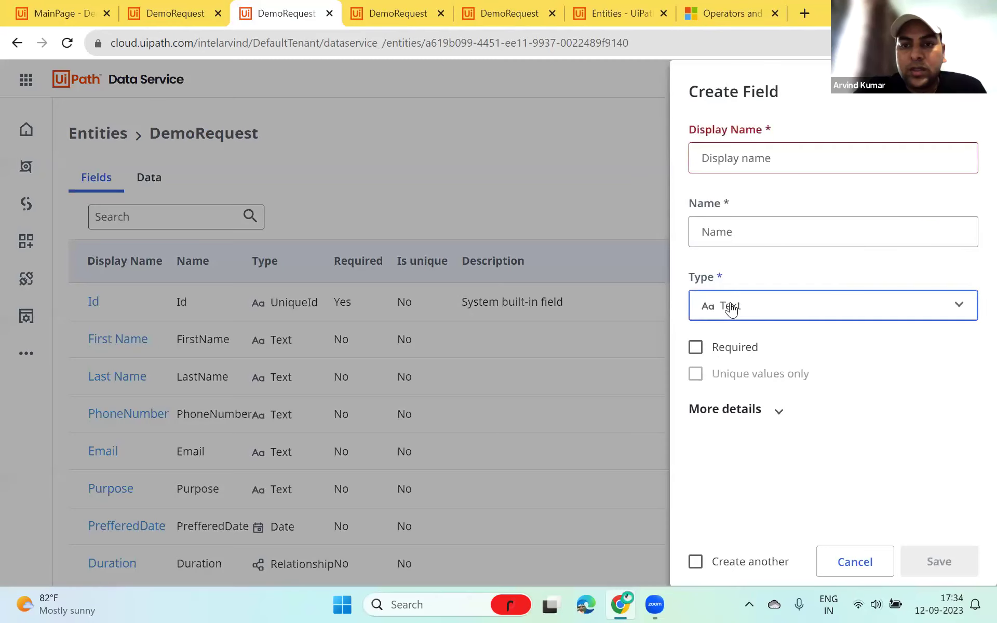
scroll(732, 452, "down", 1)
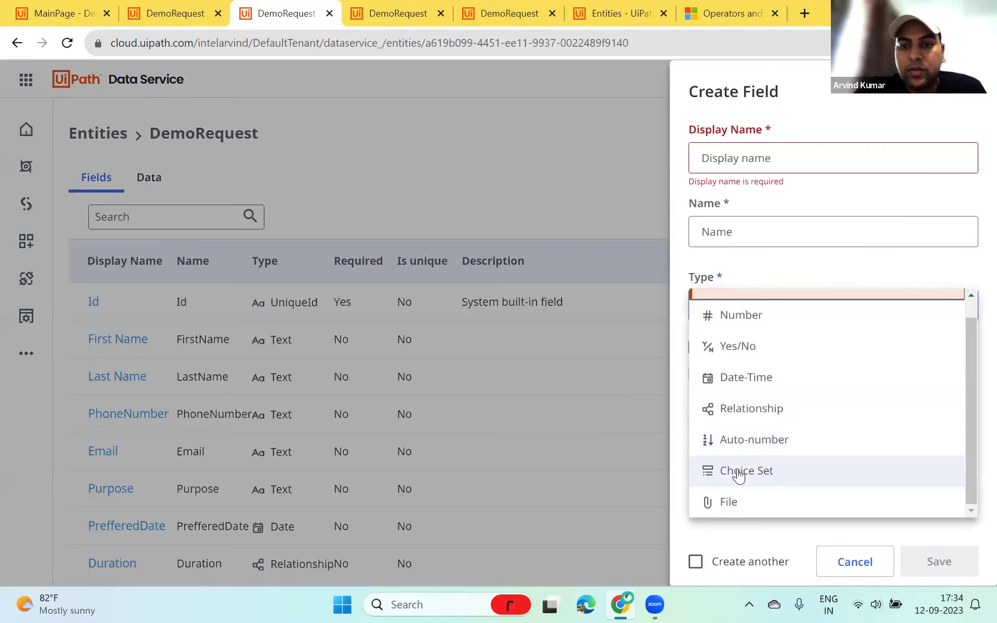
left_click(729, 502)
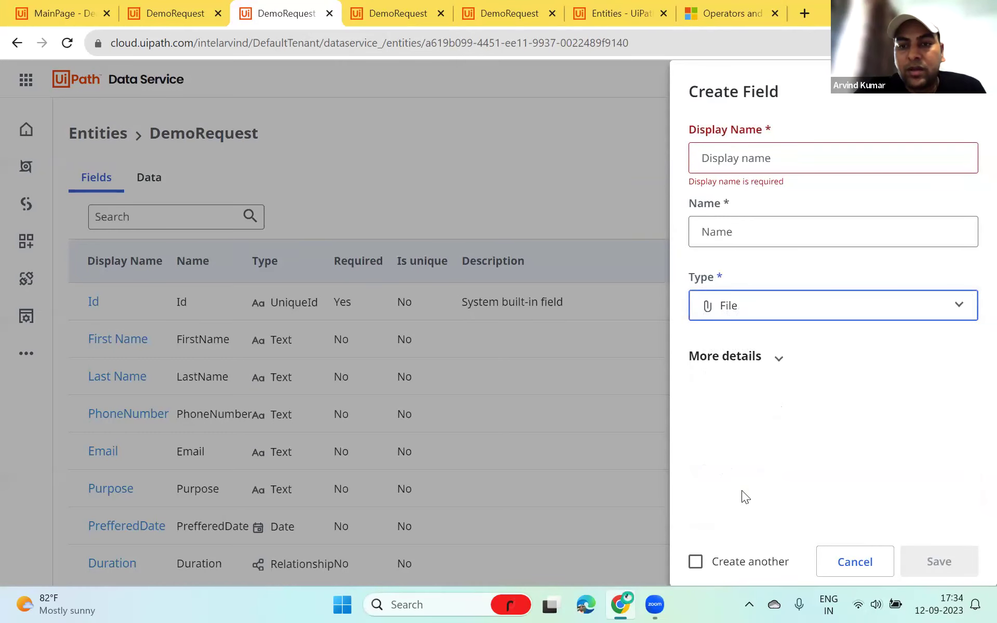
left_click(856, 563)
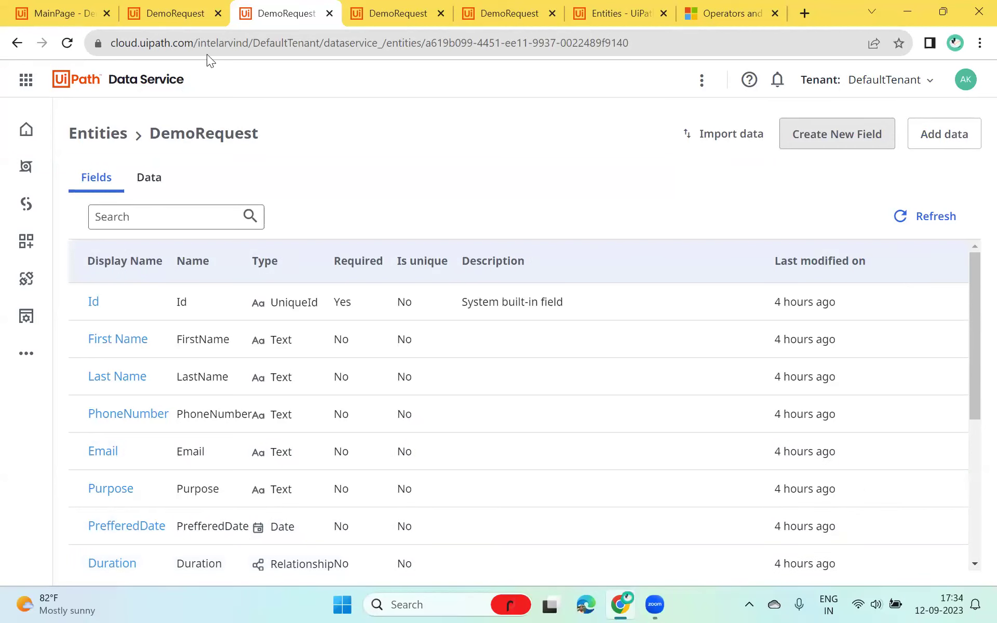
Return to the DemoRequest app in App Studio and switch to the Zoom meeting
left_click(41, 13)
left_click(751, 414)
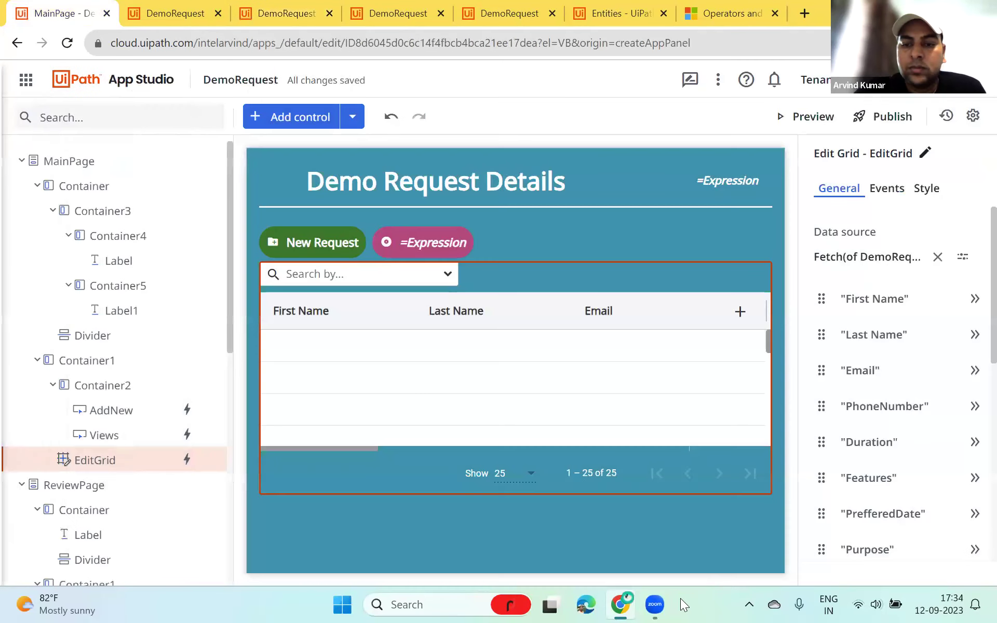
left_click(664, 604)
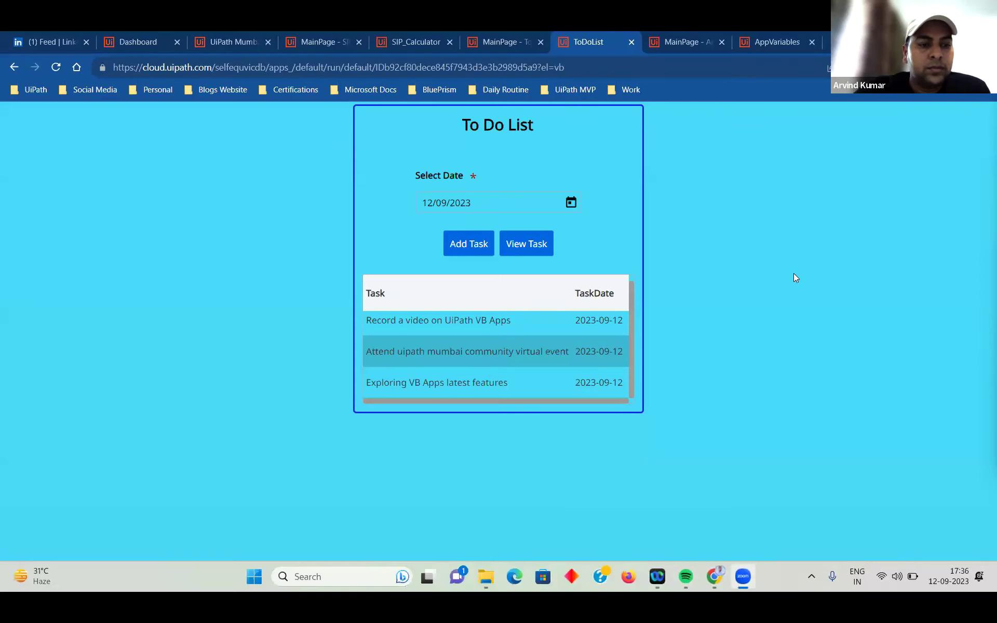
Switch to the UiPath Mumbai community page and open the details of the upcoming event "Demystifying Process Mining: Key Concepts and Benefits with UiPath"
left_click(243, 41)
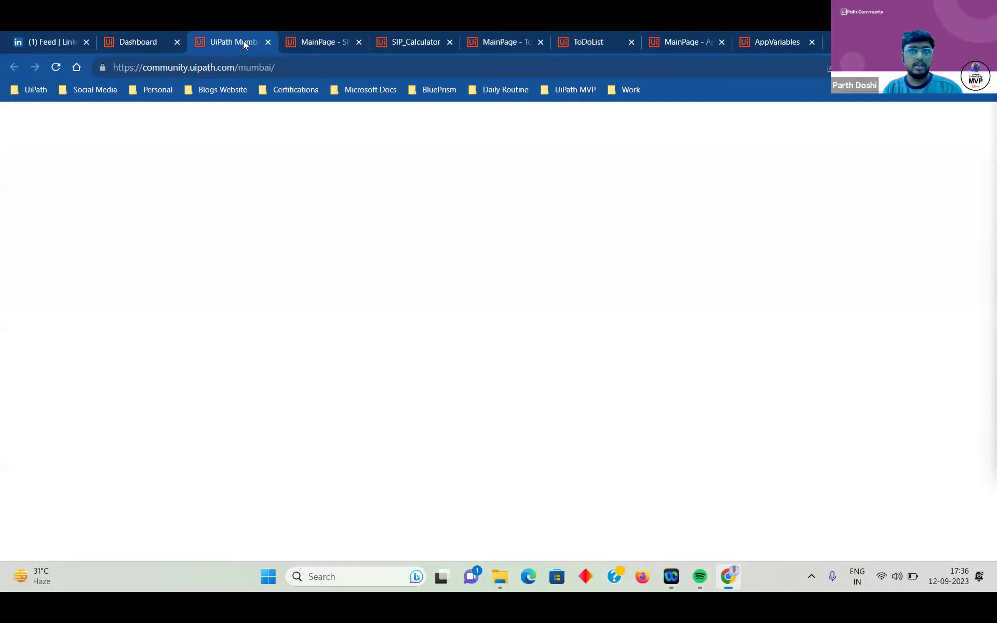
scroll(182, 403, "down", 10)
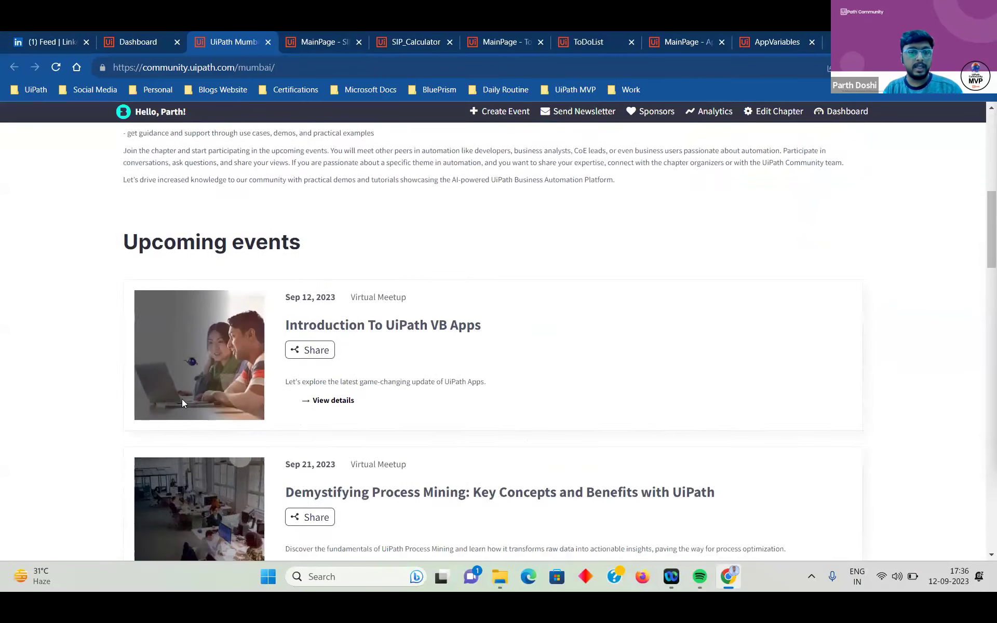
scroll(181, 403, "down", 1)
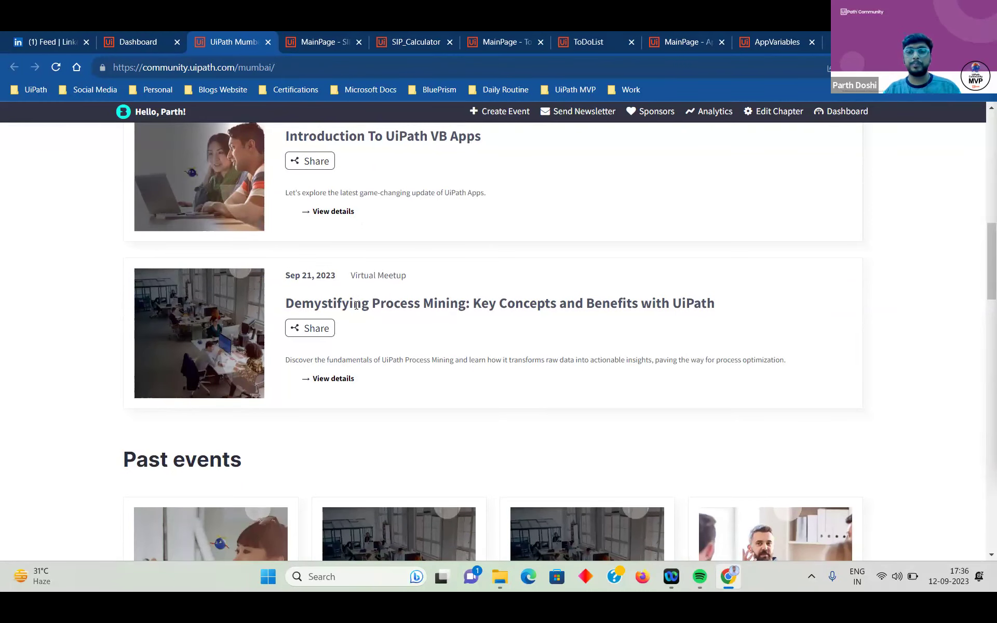
left_click(329, 382)
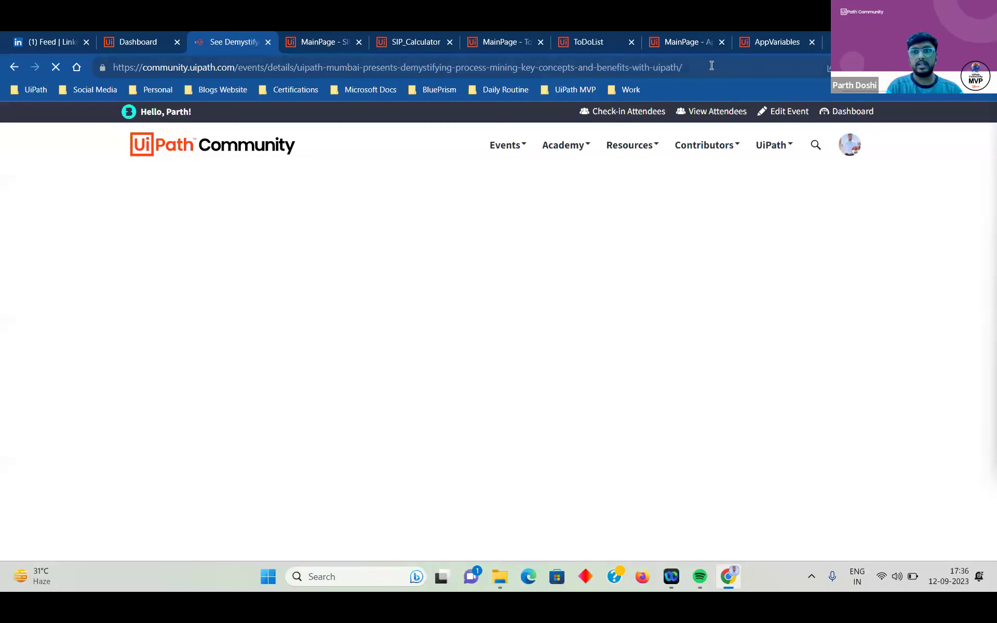
Focus the event page's web address and look through the event's date, description and topic tags
left_click(712, 66)
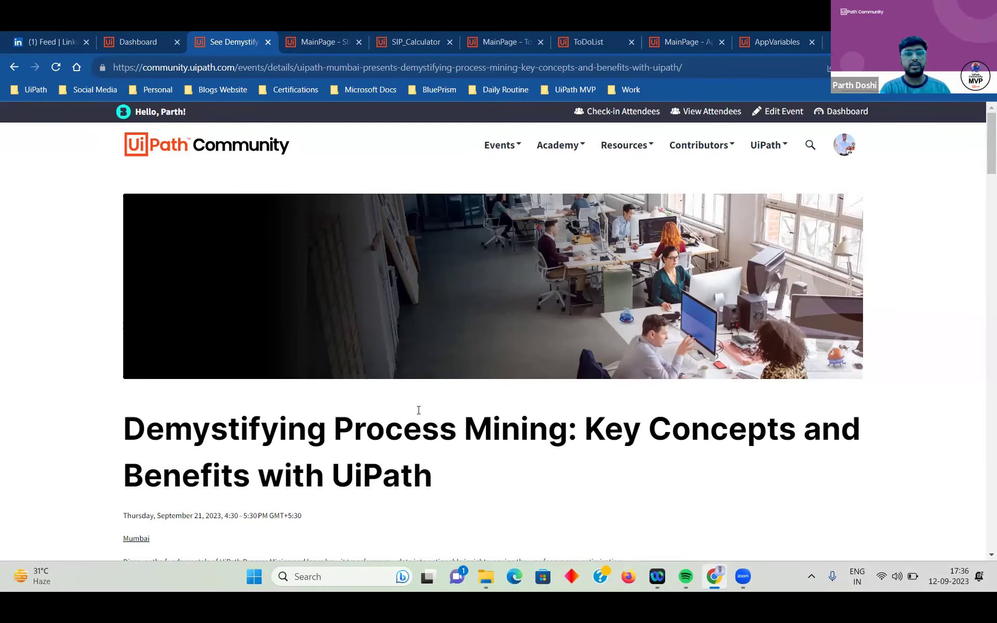
scroll(419, 411, "down", 5)
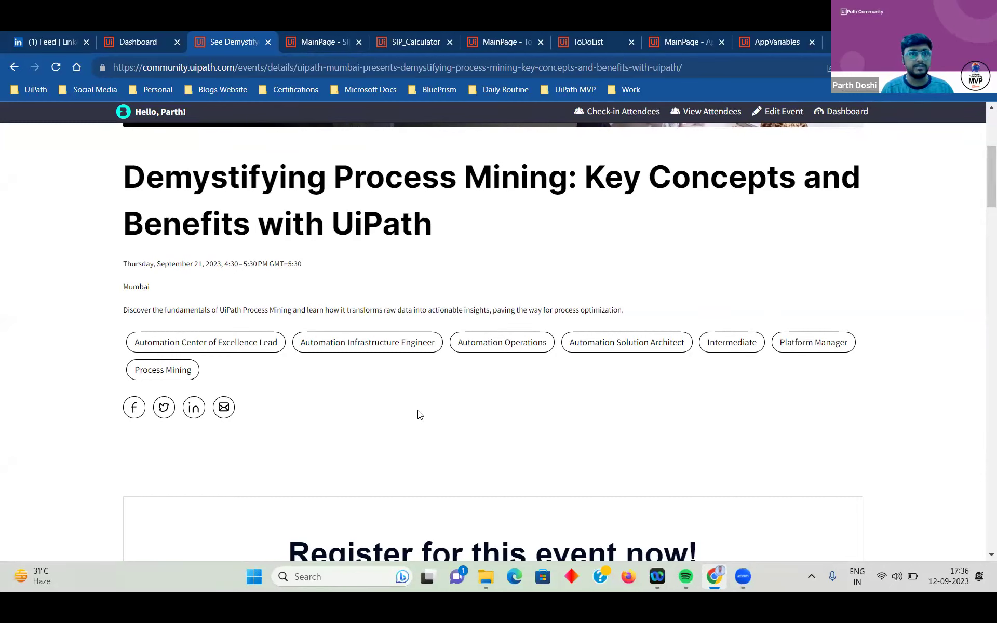
scroll(512, 255, "up", 5)
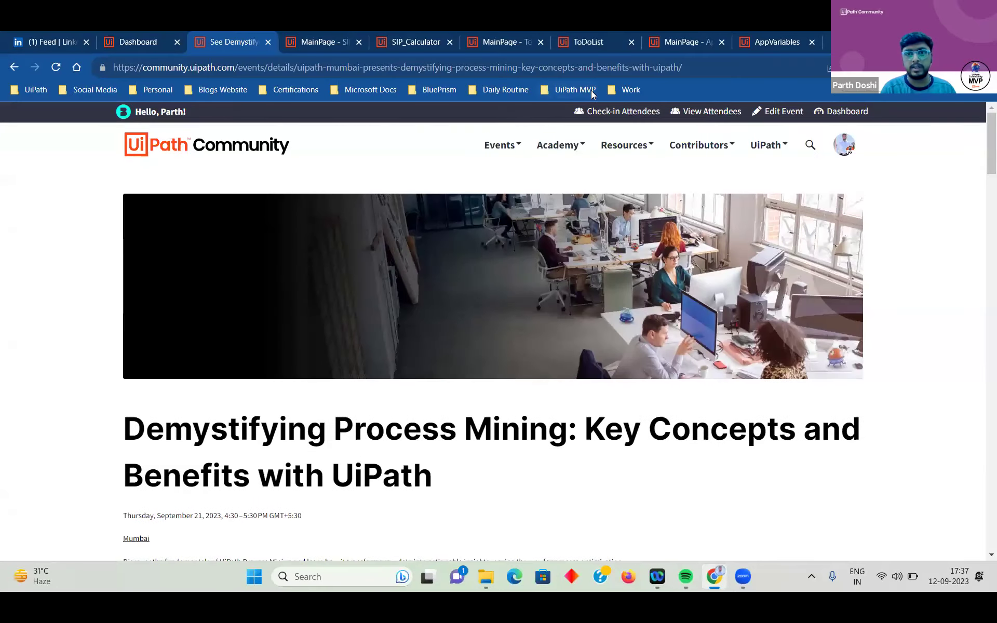